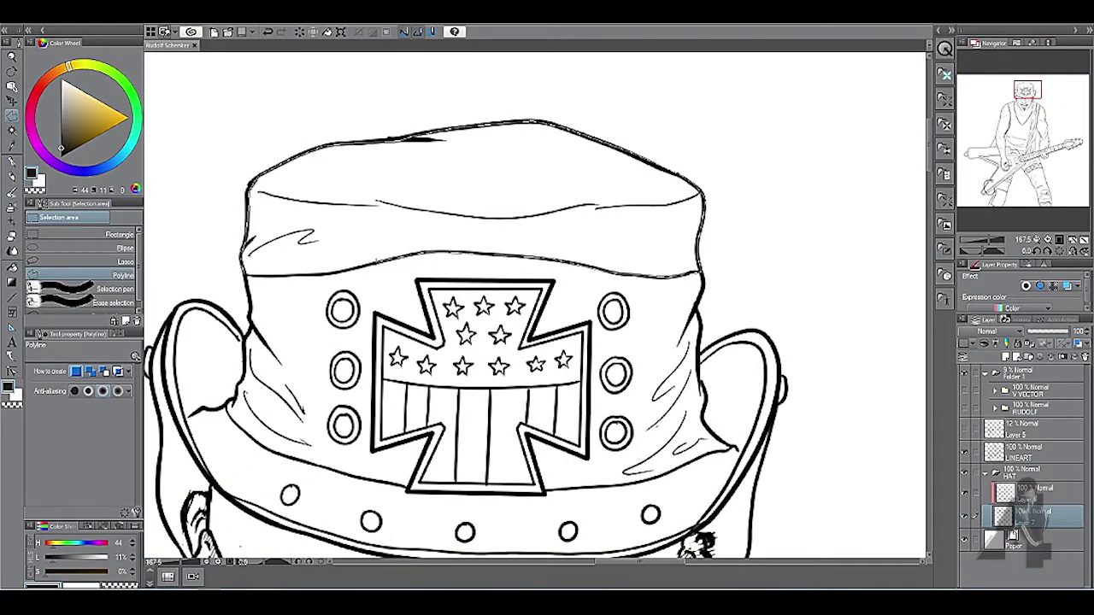
Step: Fill the hat's crown and the inside of the left upturned brim with near-black (luminosity 11%)
scroll(534, 304, "down", 3)
scroll(534, 304, "up", 5)
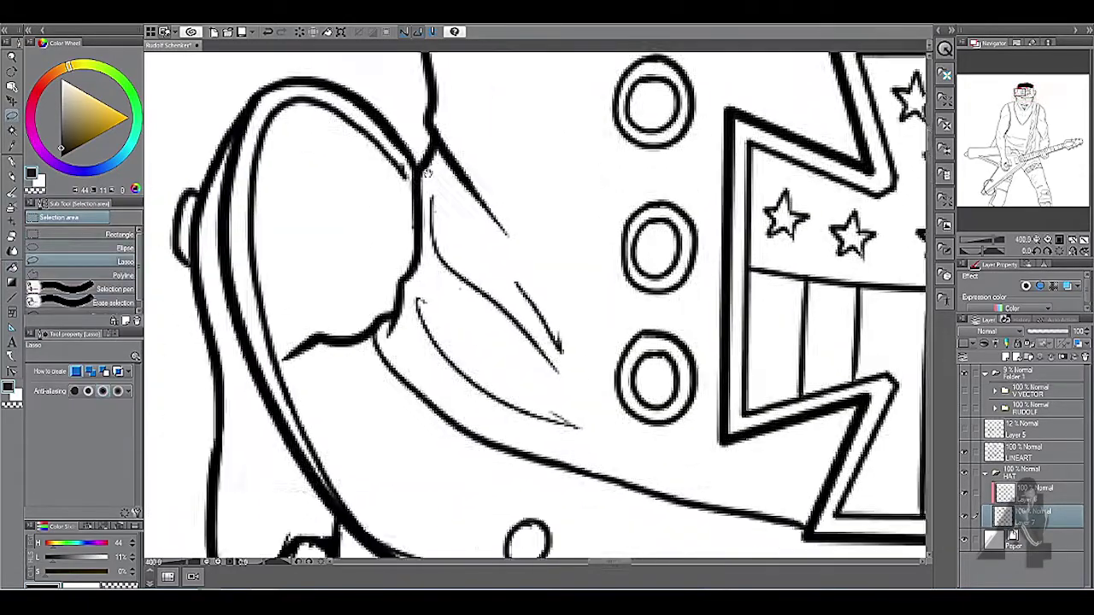
mouse_move(295, 97)
left_mouse_down()
mouse_move(259, 247)
mouse_move(286, 354)
mouse_move(399, 320)
left_mouse_up()
key("g")
scroll(535, 303, "down", 3)
scroll(534, 303, "up", 3)
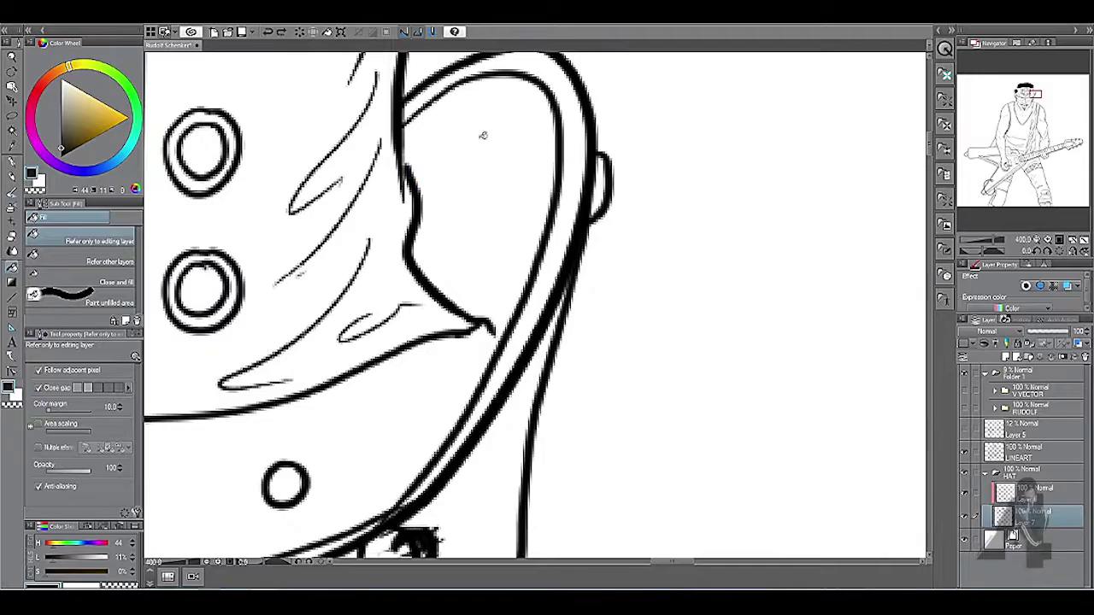
Step: Select the inside of the right upturned brim and fill it with the same near-black
key("m")
left_click_drag(476, 75, 402, 122)
left_click_drag(500, 335, 504, 338)
key("g")
left_click(496, 222)
key("ctrl+d")
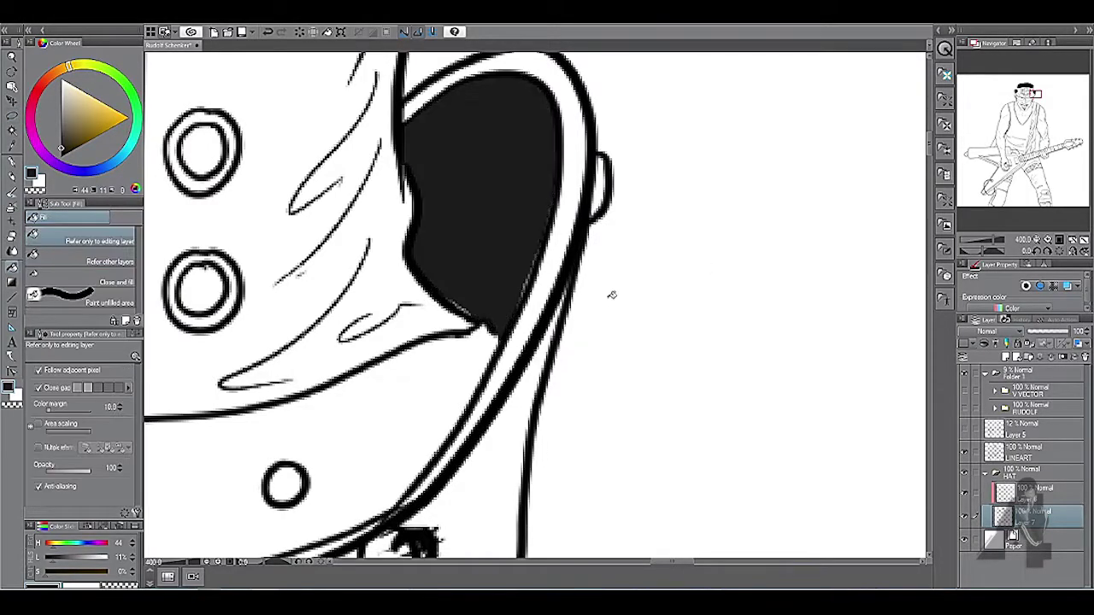
Step: Lasso the areas behind the ears beneath the brim on both sides of the head and fill them with near-black
key("p")
scroll(659, 220, "down", 3)
key("h")
scroll(659, 221, "up", 3)
key("m")
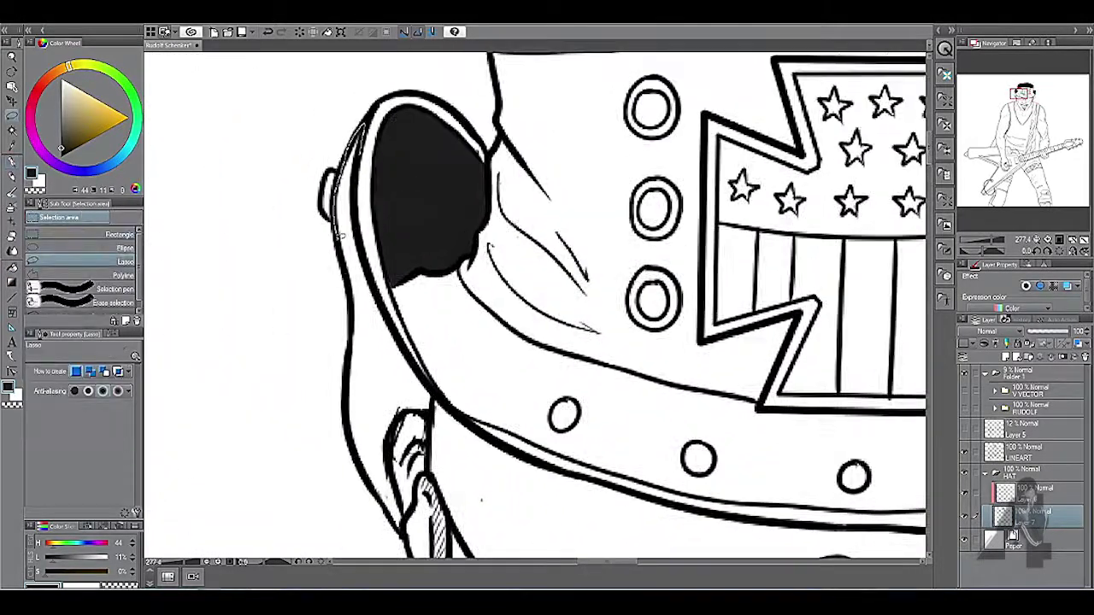
scroll(535, 304, "down", 3)
key("h")
scroll(535, 305, "up", 3)
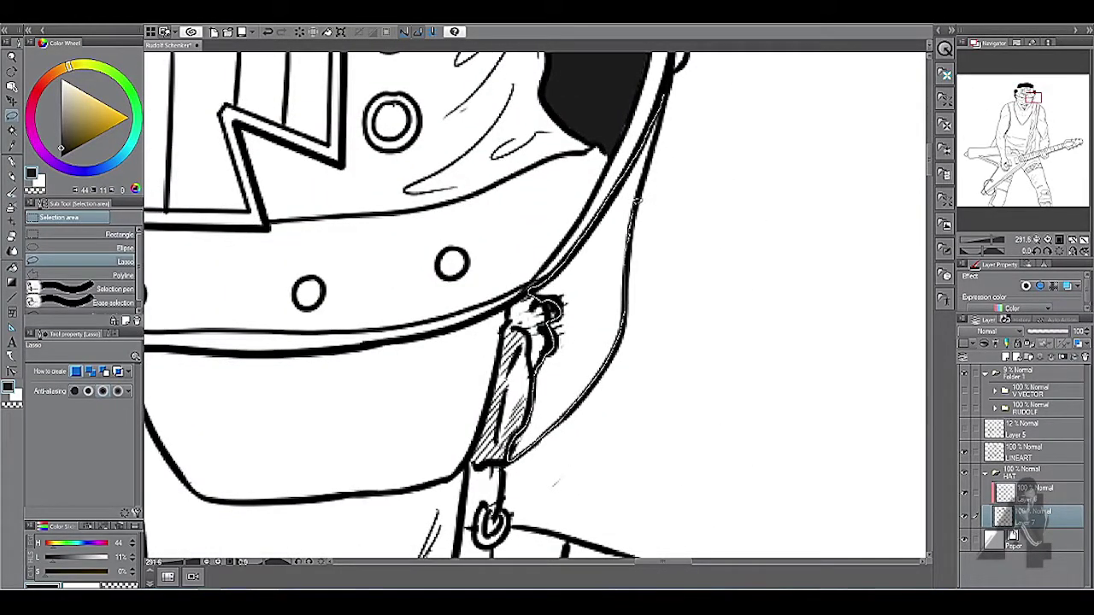
key("alt+Delete")
Step: Outline the front band of the brim with a polyline selection and fill it with near-black
key("m")
key("h")
scroll(539, 330, "up", 2)
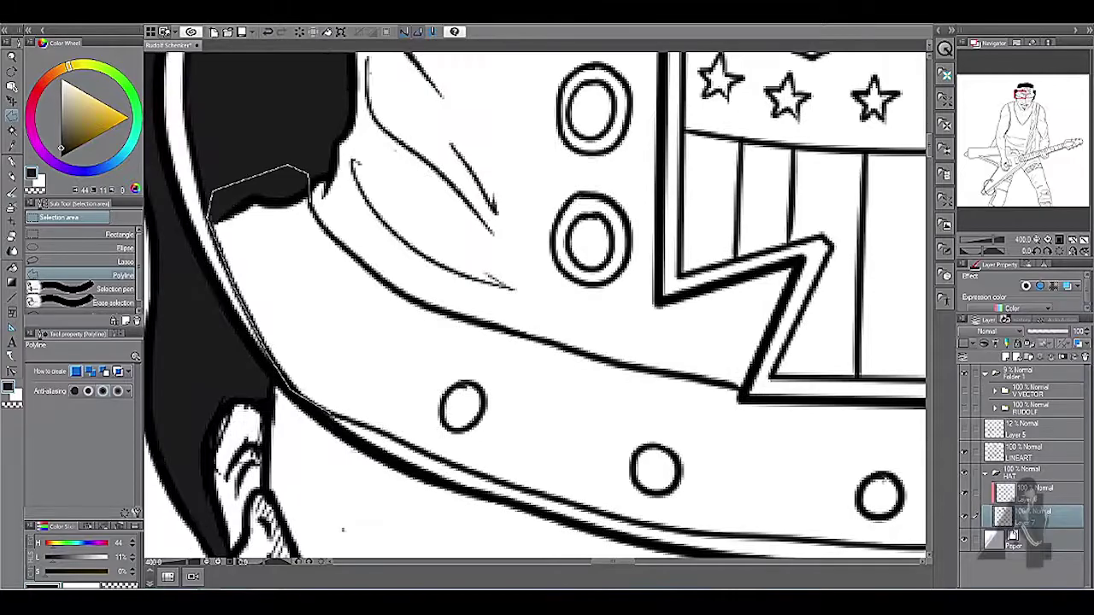
key("h")
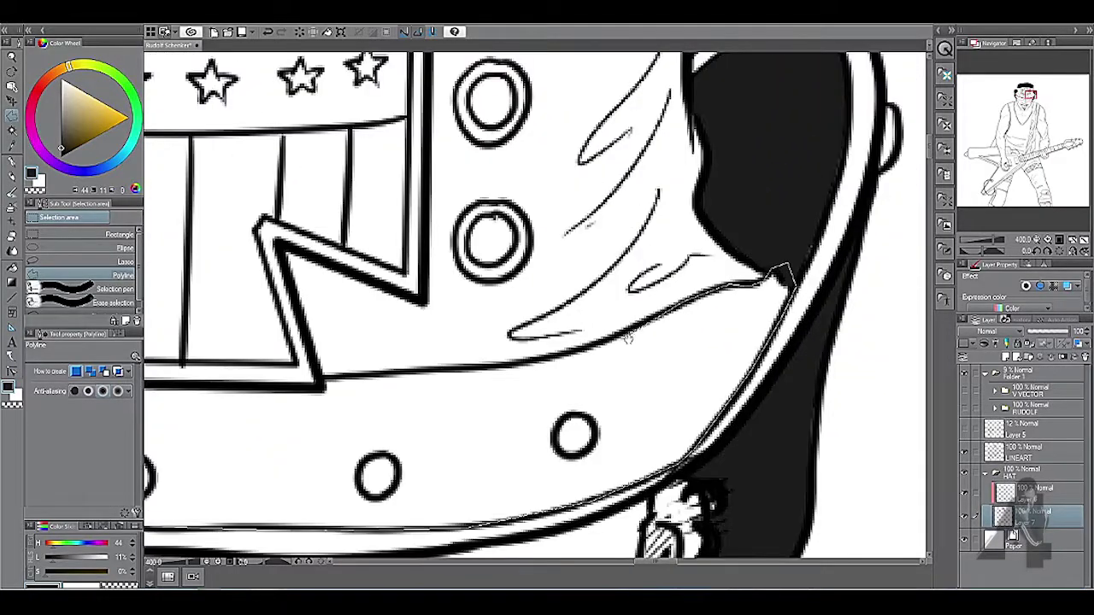
key("ctrl+minus")
key("ctrl+minus")
key("h")
key("ctrl+minus")
key("ctrl+minus")
key("ctrl+minus")
key("ctrl+minus")
Step: Lasso the round studs along the front brim and clear the dark fill from them
key("m")
scroll(855, 282, "up", 8)
left_click_drag(530, 257, 537, 254)
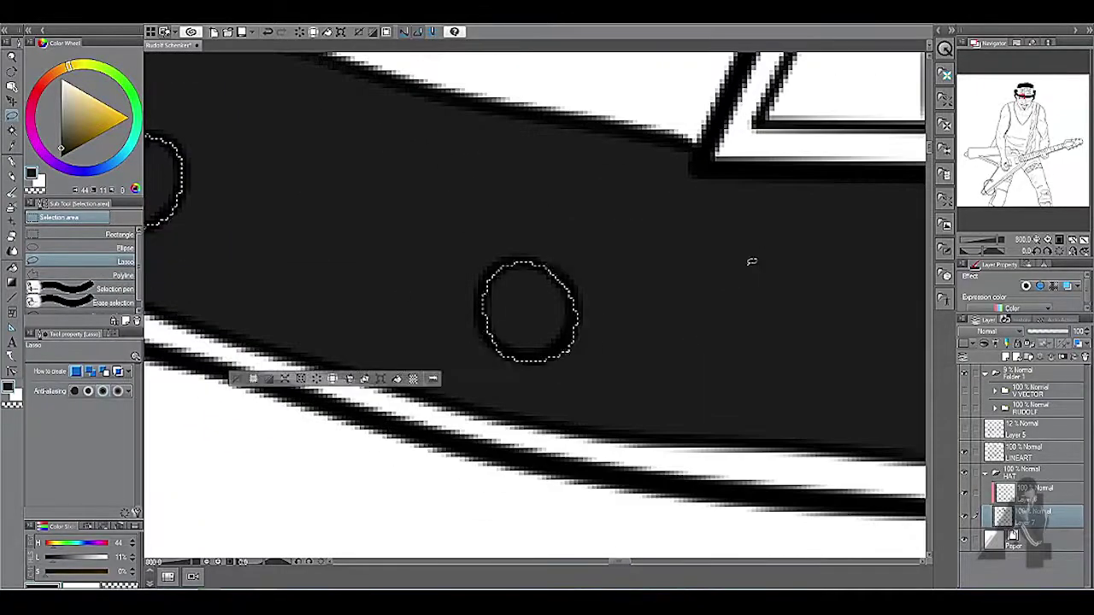
scroll(536, 254, "down", 8)
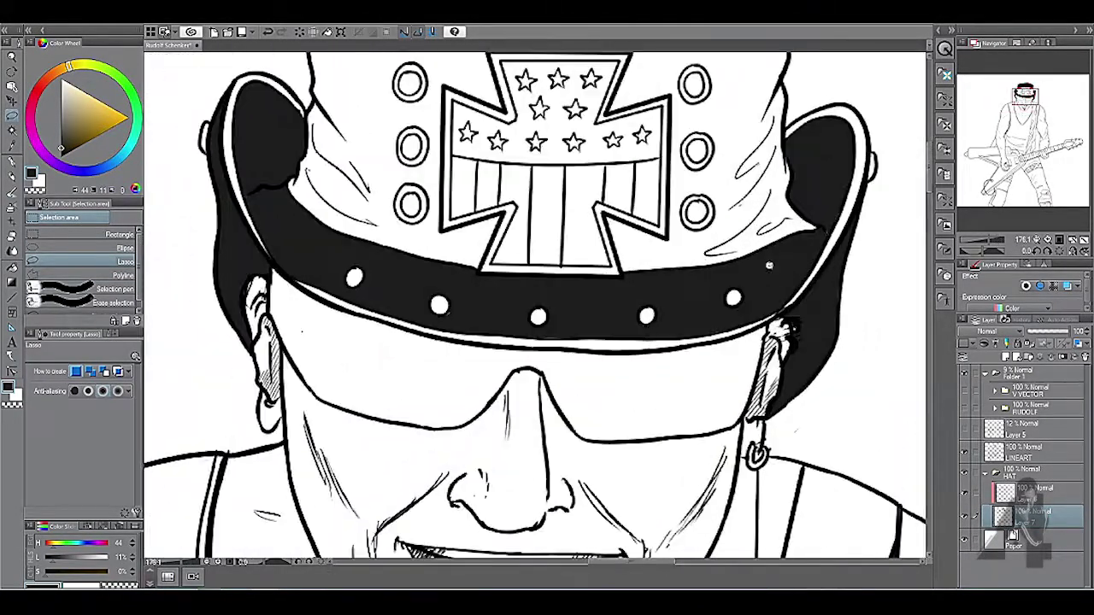
Step: Lasso the inner circles of the six eyelets beside the cross and fill them with near-black
scroll(420, 200, "up", 8)
scroll(412, 190, "down", 3)
left_click_drag(412, 190, 547, 198)
scroll(547, 198, "up", 3)
scroll(547, 198, "down", 8)
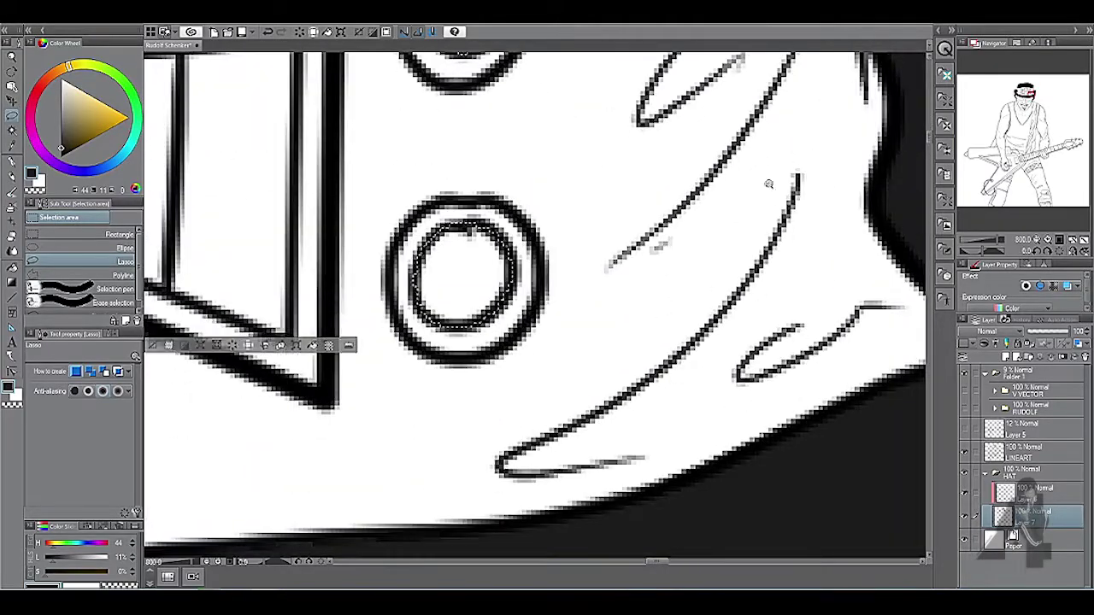
key("g")
scroll(735, 205, "down", 2)
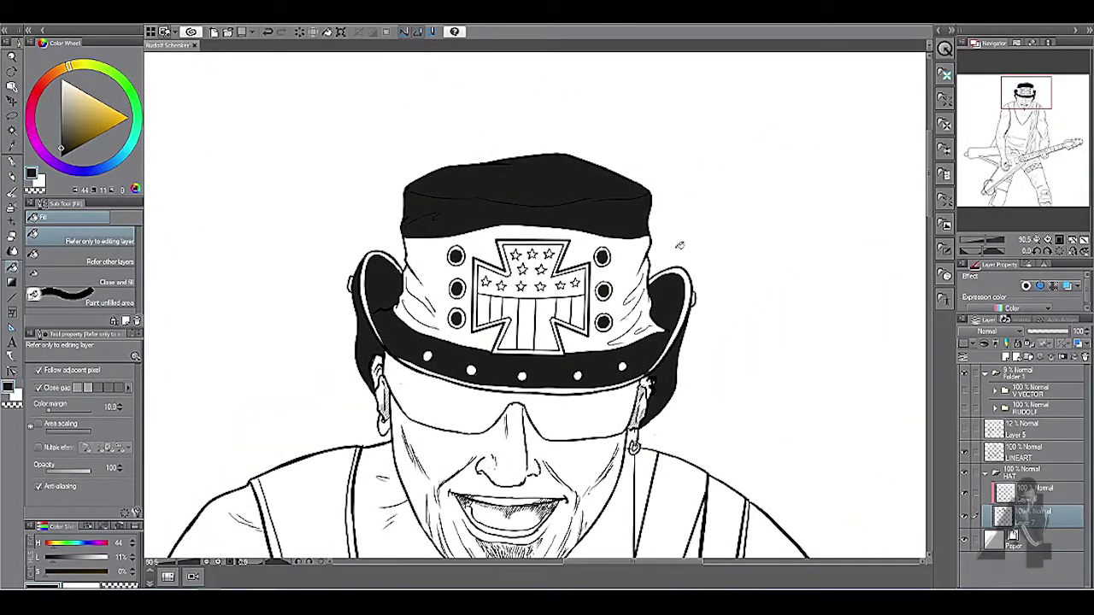
Step: Add a new layer to the HAT folder and choose a lighter neutral grey with 28% luminosity
key("ctrl+shift+n")
scroll(317, 230, "up", 5)
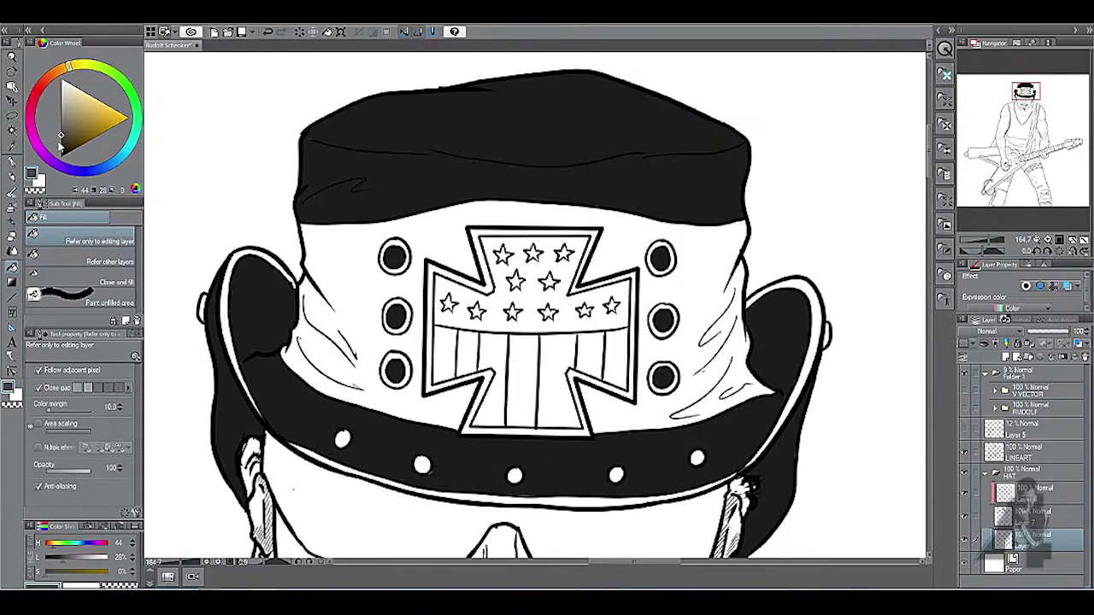
key("m")
scroll(317, 231, "down", 1)
scroll(317, 231, "up", 1)
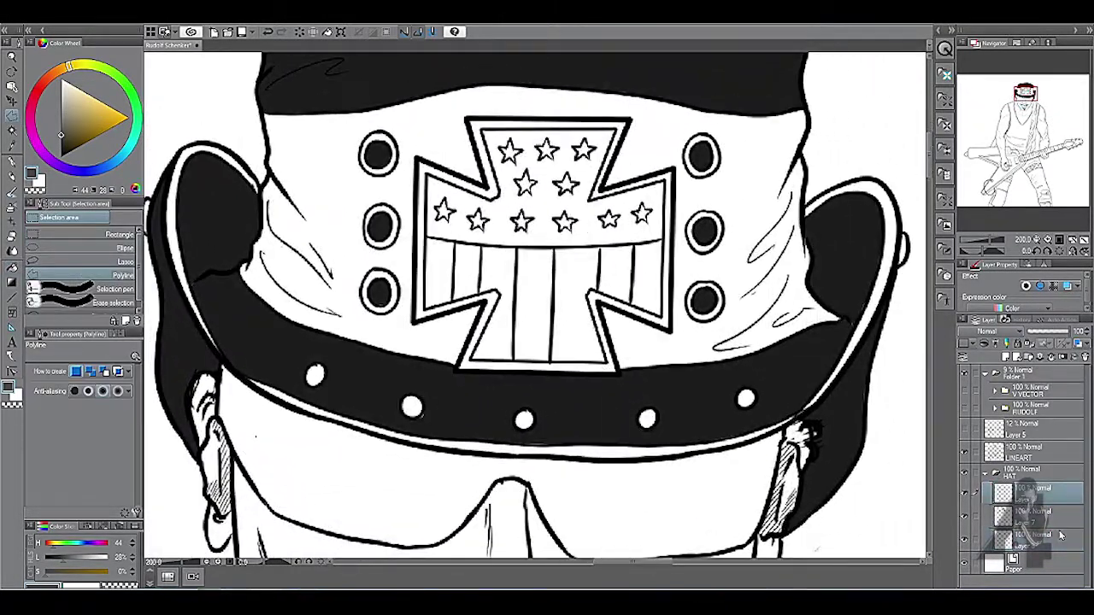
key("p")
scroll(313, 178, "up", 3)
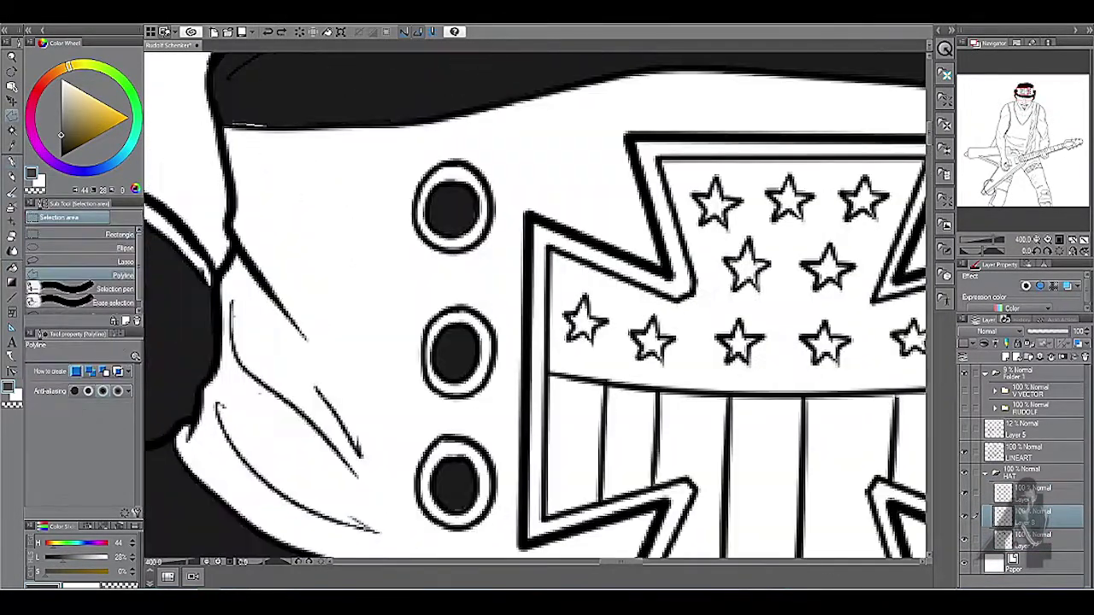
Step: Select the middle section of the hat between crown and brim and fill it with the 28% grey
key("m")
left_click_drag(855, 341, 201, 224)
left_click_drag(427, 171, 415, 391)
left_click_drag(128, 162, 528, 294)
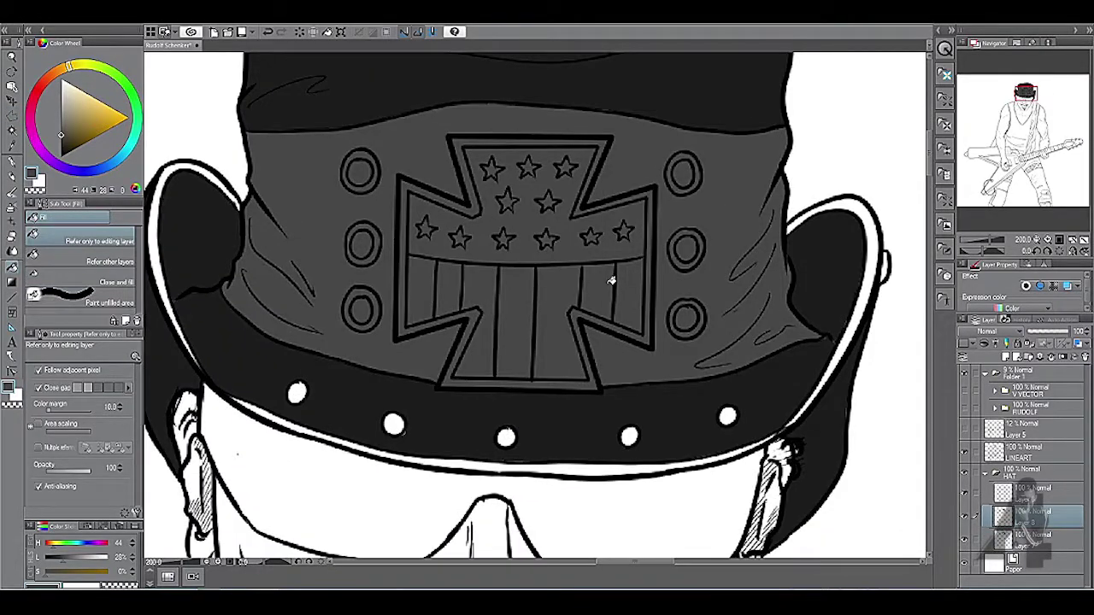
Step: Outline the inner area of the cross emblem with a polyline selection and clear its grey fill
scroll(611, 280, "up", 3)
key("m")
left_click(215, 282)
left_click(214, 414)
left_click(543, 199)
scroll(535, 306, "up", 1)
left_click(595, 56)
left_click(328, 56)
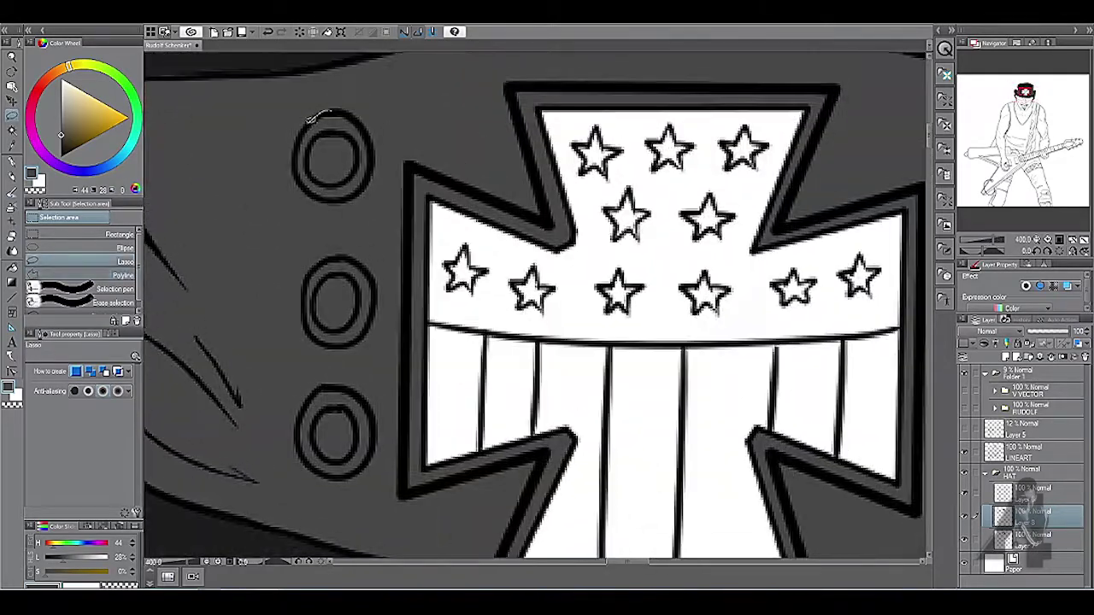
Step: Lasso the eyelets on both sides of the cross and clear the grey from their rings
scroll(364, 332, "down", 2)
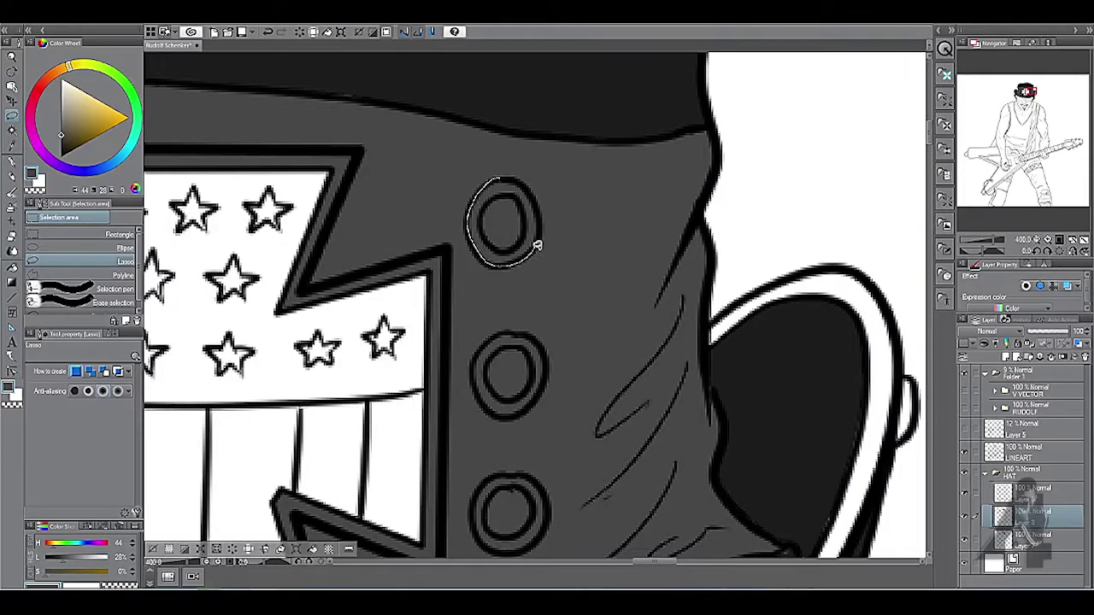
left_click_drag(536, 246, 527, 193)
scroll(521, 205, "down", 2)
left_click_drag(498, 228, 469, 244)
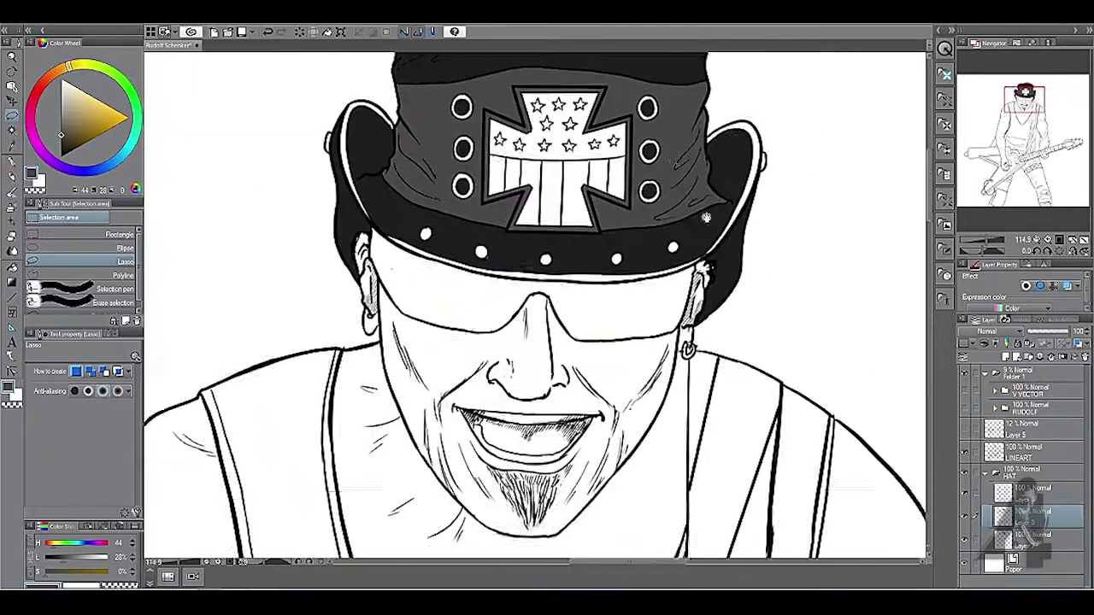
Step: Select the starred upper part of the cross and fill it with blue (H 217, L 46, S 73) on the top hat layer
scroll(453, 181, "up", 4)
key("p")
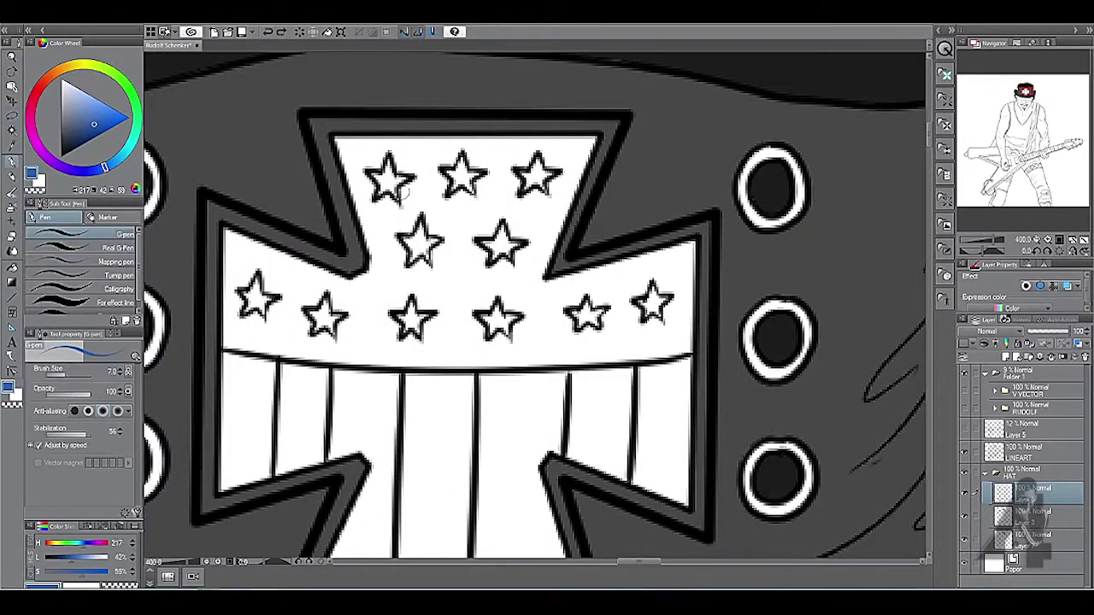
key("m")
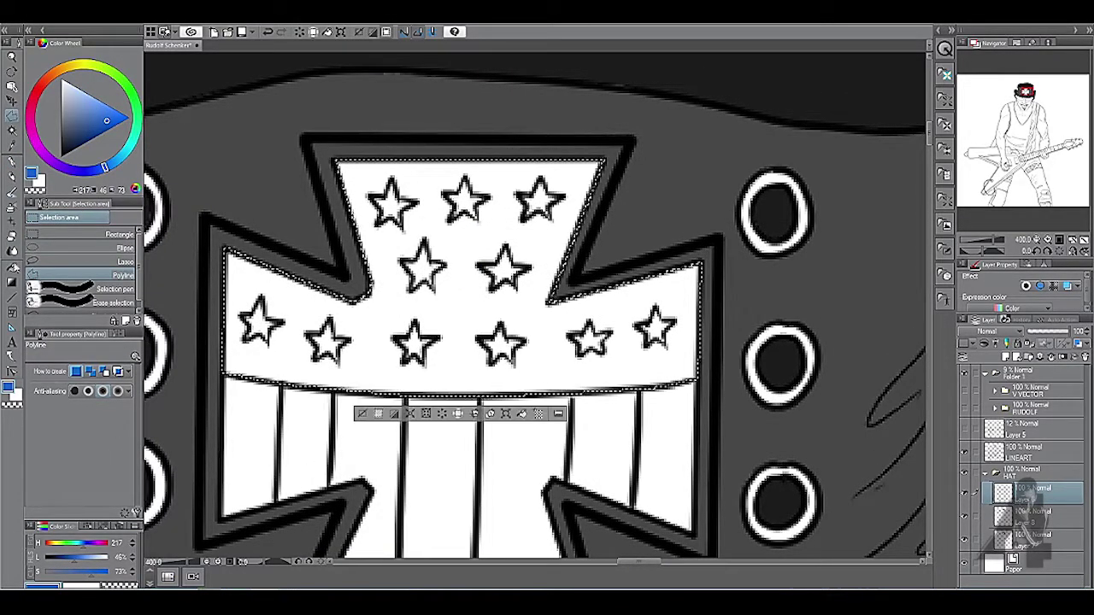
key("alt+BackSpace")
Step: Lasso all the stars on the blue part of the cross and fill them with white
scroll(744, 194, "up", 2)
left_click_drag(440, 230, 428, 164)
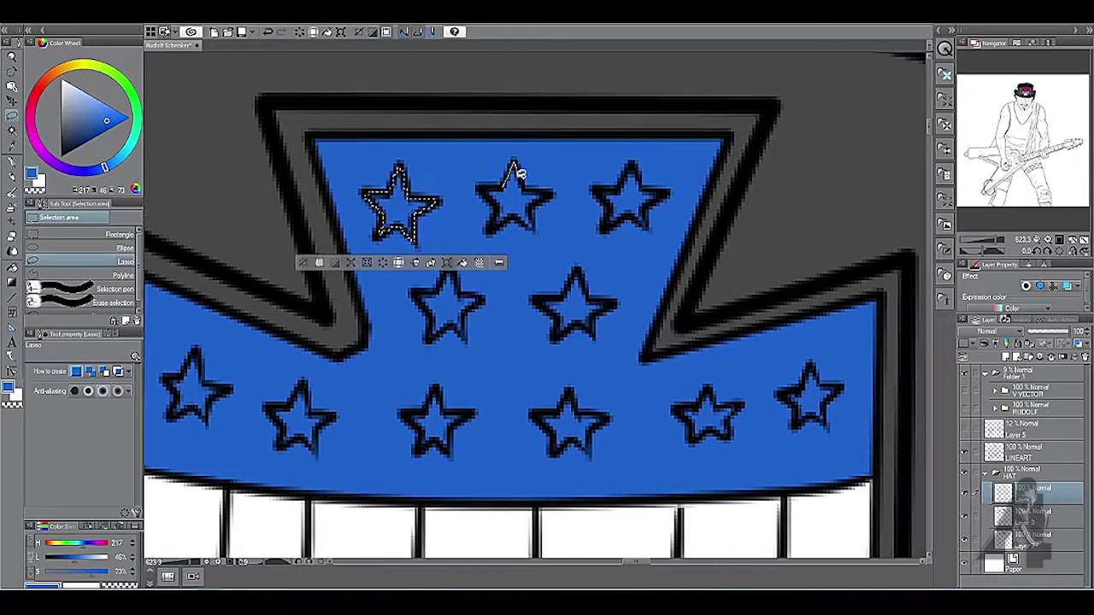
left_click_drag(483, 190, 480, 188)
left_click_drag(616, 162, 655, 179)
left_click_drag(468, 289, 483, 219)
mouse_move(532, 202)
left_mouse_down()
mouse_move(569, 237)
mouse_move(532, 201)
left_mouse_up()
mouse_move(378, 214)
left_mouse_down()
mouse_move(359, 268)
mouse_move(378, 214)
left_mouse_up()
mouse_move(483, 246)
left_mouse_down()
mouse_move(499, 290)
mouse_move(417, 237)
mouse_move(552, 257)
mouse_move(408, 310)
mouse_move(484, 317)
mouse_move(476, 310)
left_mouse_up()
scroll(476, 310, "down", 3)
key("g")
left_click(415, 231)
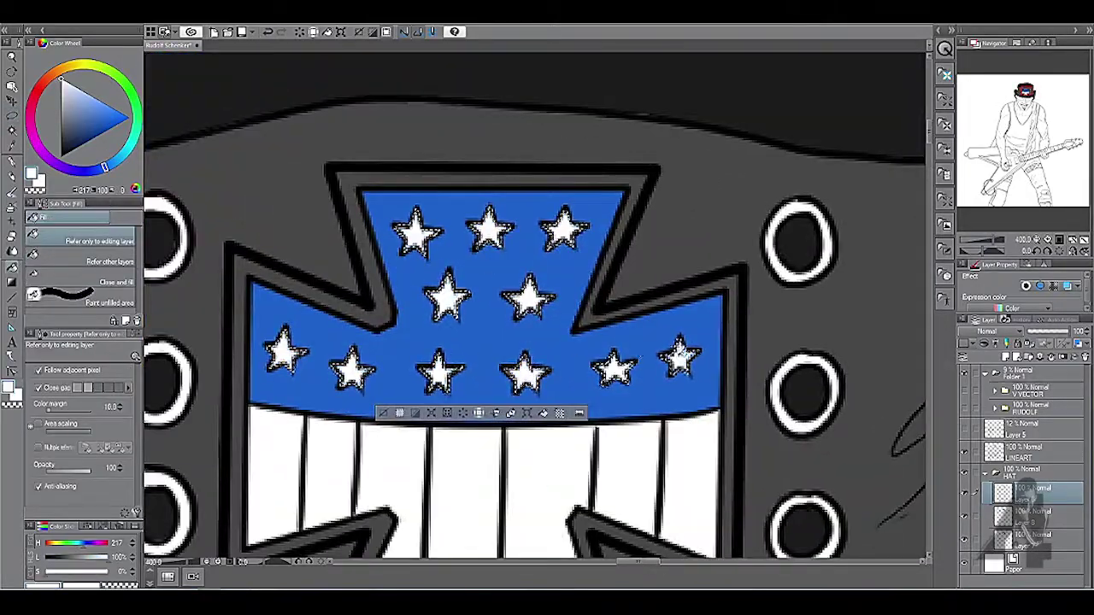
left_click_drag(612, 459, 683, 294)
key("m")
left_click(320, 239)
left_click(376, 246)
left_click(374, 363)
left_click(316, 376)
left_click(320, 239)
left_click_drag(751, 271, 654, 248)
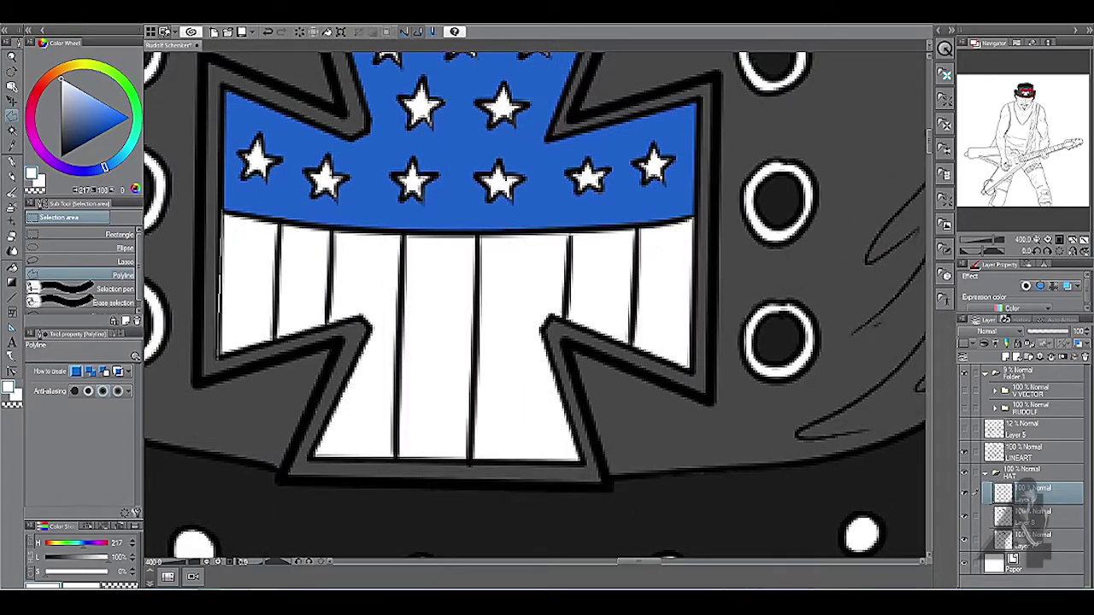
Step: Outline the whole striped lower part of the cross with a polyline selection
left_click(219, 360)
left_click(221, 213)
left_click(694, 218)
left_click(694, 372)
left_click(551, 320)
left_click(583, 461)
left_click(312, 462)
left_click(368, 325)
Step: Fill alternate stripes of the cross with red (H 1, L 42, S 71)
key("g")
left_click(248, 282)
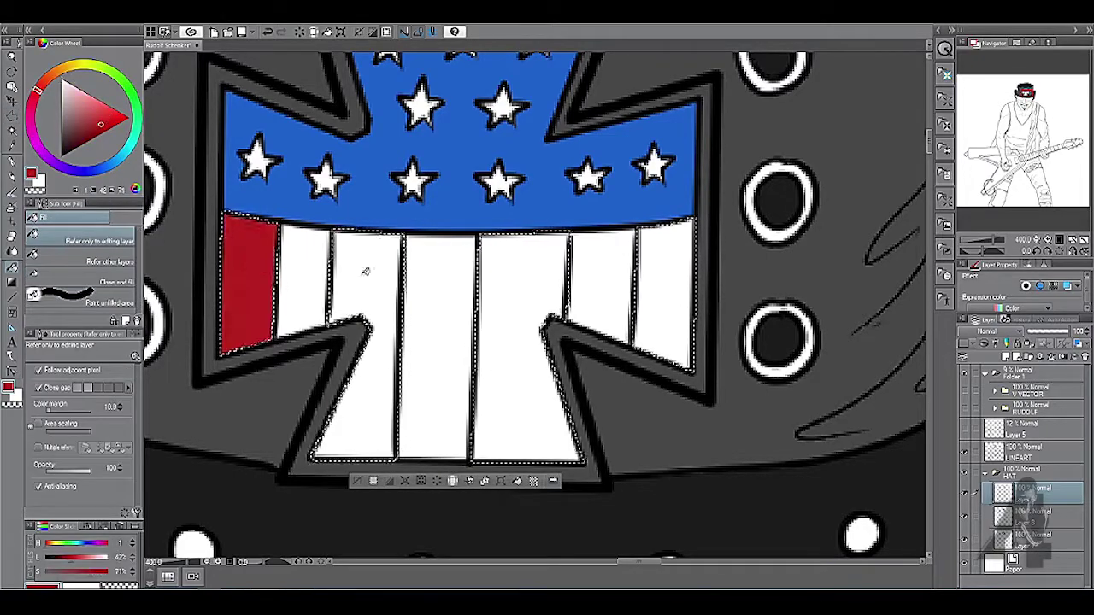
left_click(359, 393)
left_click(521, 394)
scroll(733, 267, "down", 5)
Step: Collapse the HAT folder and create a GLASSES folder with layers beneath it
key("ctrl+e")
key("ctrl+e")
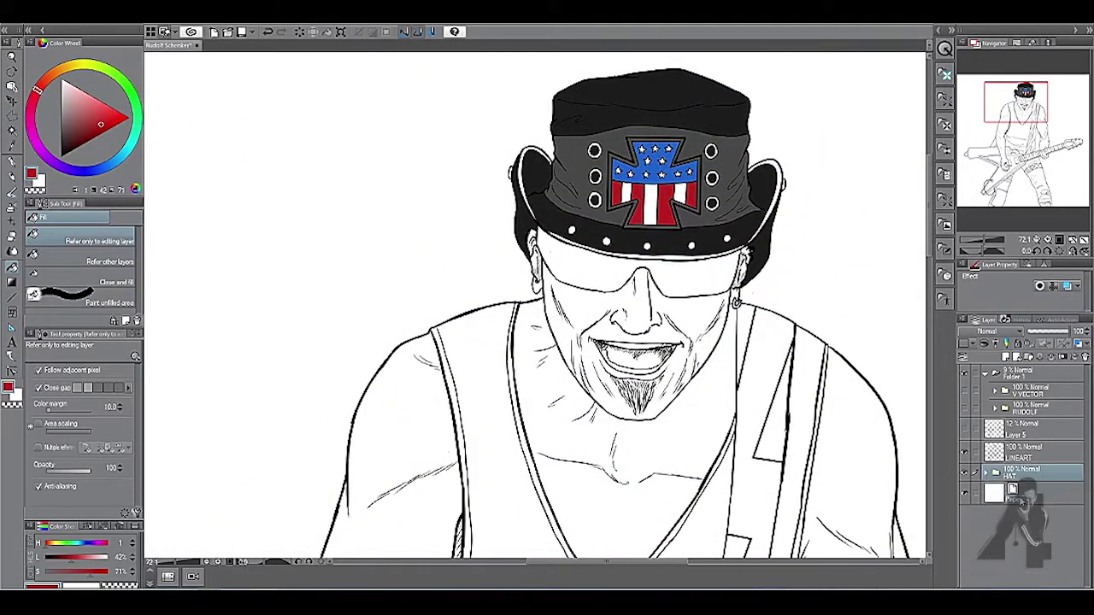
key("ctrl+g")
left_click(1034, 531)
Step: Outline the sunglasses with a polyline selection and fill them with near-black at 8% luminosity
scroll(742, 212, "up", 3)
key("m")
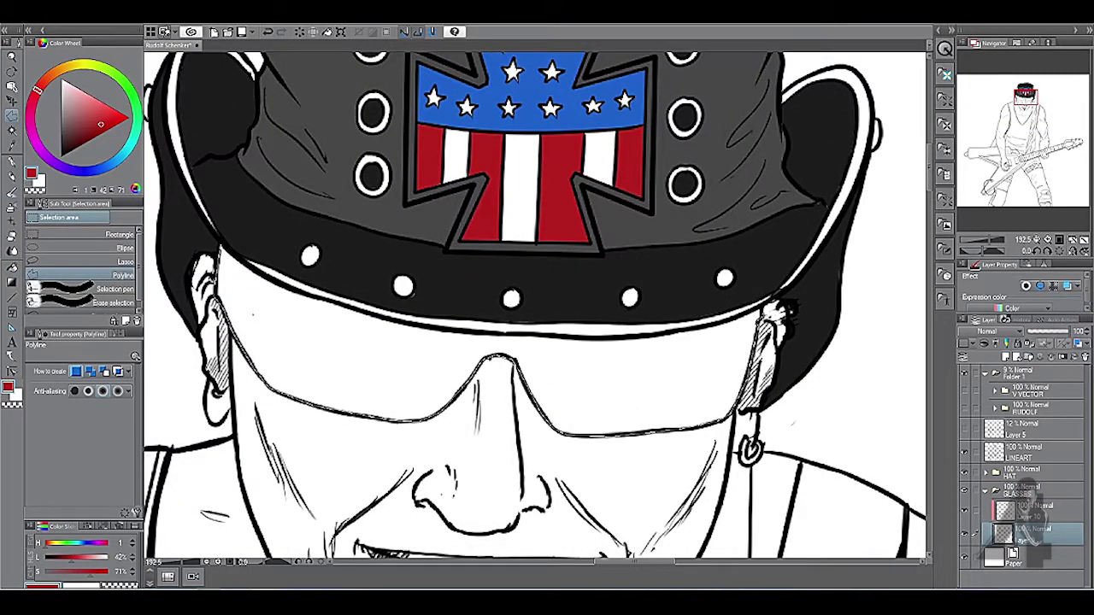
key("g")
left_click(478, 388)
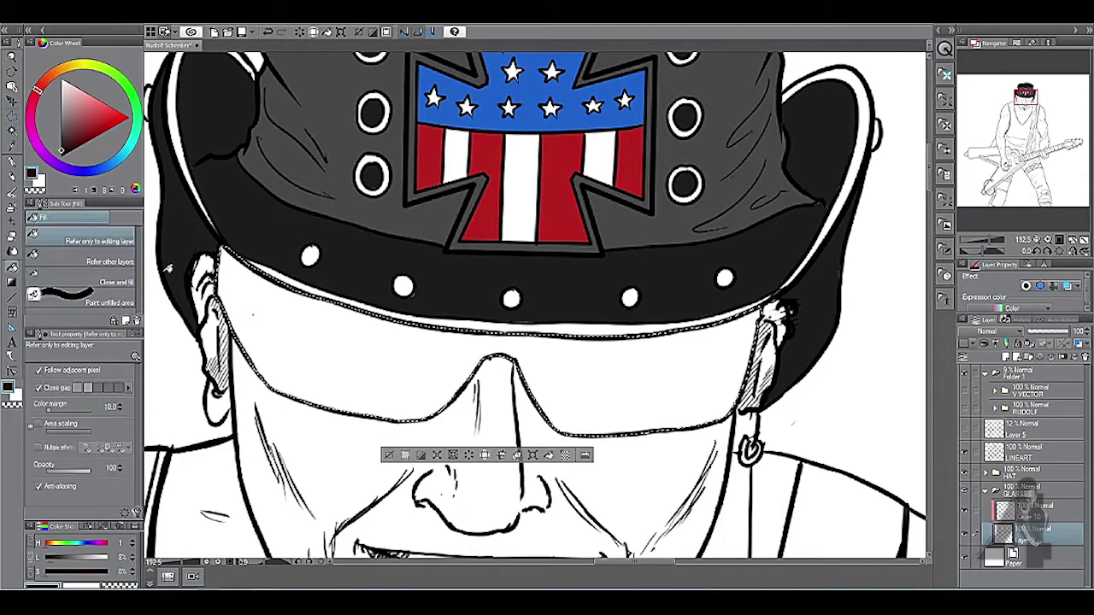
scroll(534, 308, "down", 5)
Step: Collapse the GLASSES folder and add new layers below it for the skin colours
left_click(989, 494)
key("ctrl+shift+n")
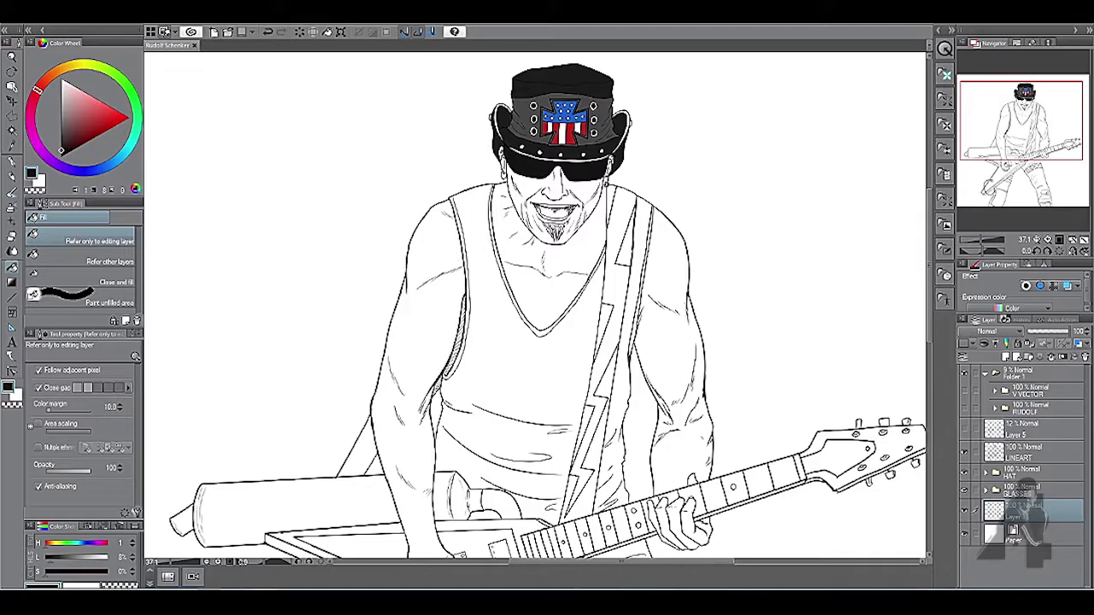
scroll(253, 123, "down", 2)
scroll(253, 122, "up", 6)
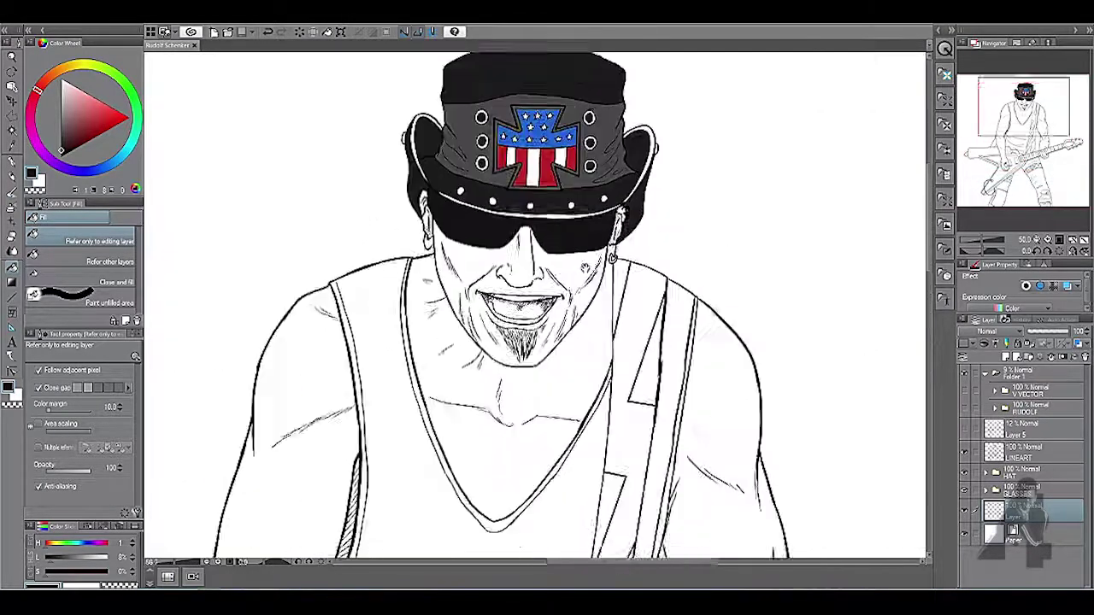
left_click(1005, 358)
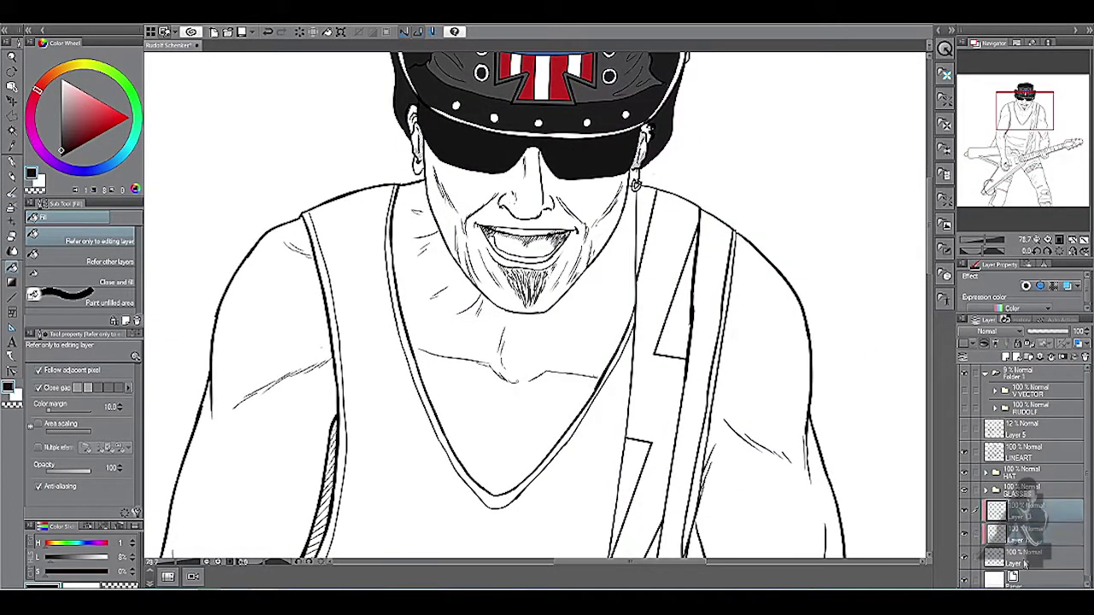
Step: Open the skin reference image, sample a light peach skin tone from it, and return to the drawing
key("ctrl+o")
scroll(387, 207, "down", 1)
double_click(393, 205)
left_click(387, 207, "alt")
key("ctrl+Tab")
scroll(522, 315, "up", 2)
scroll(526, 311, "up", 1)
Step: Lasso the visible parts of both ears and fill them with the peach skin tone (H 26, L 77, S 73)
key("m")
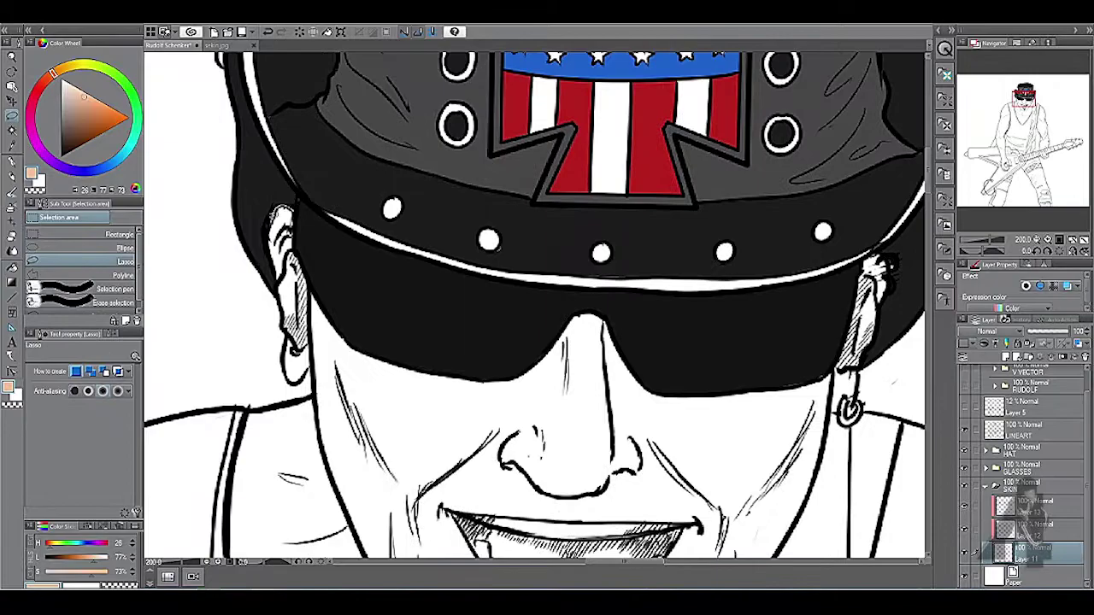
left_click_drag(547, 342, 521, 267)
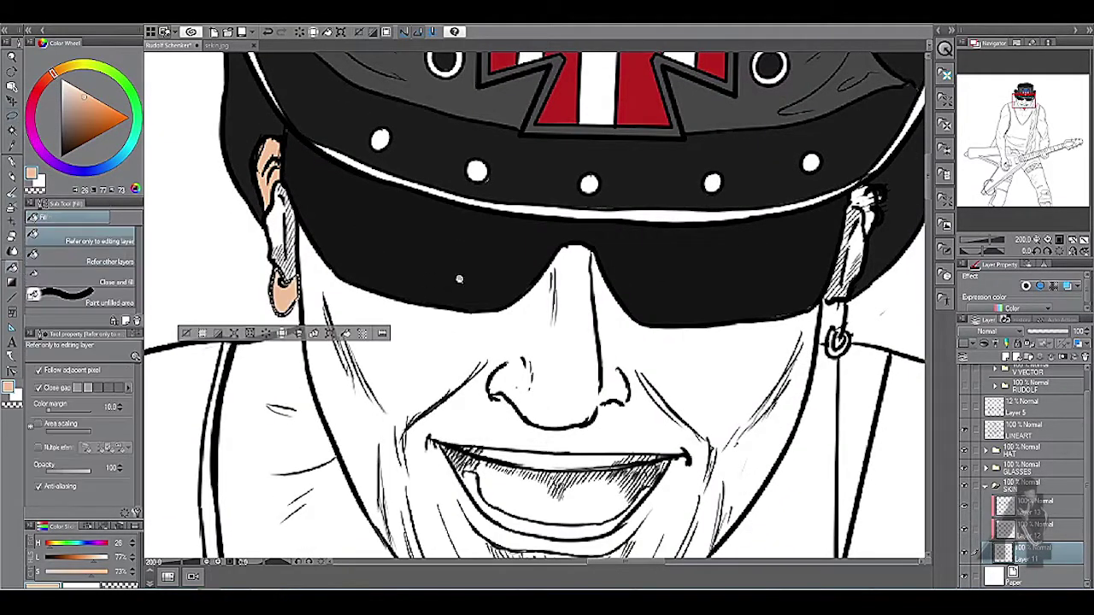
left_click_drag(684, 300, 341, 340)
left_click_drag(500, 212, 504, 256)
key("alt+BackSpace")
key("ctrl+d")
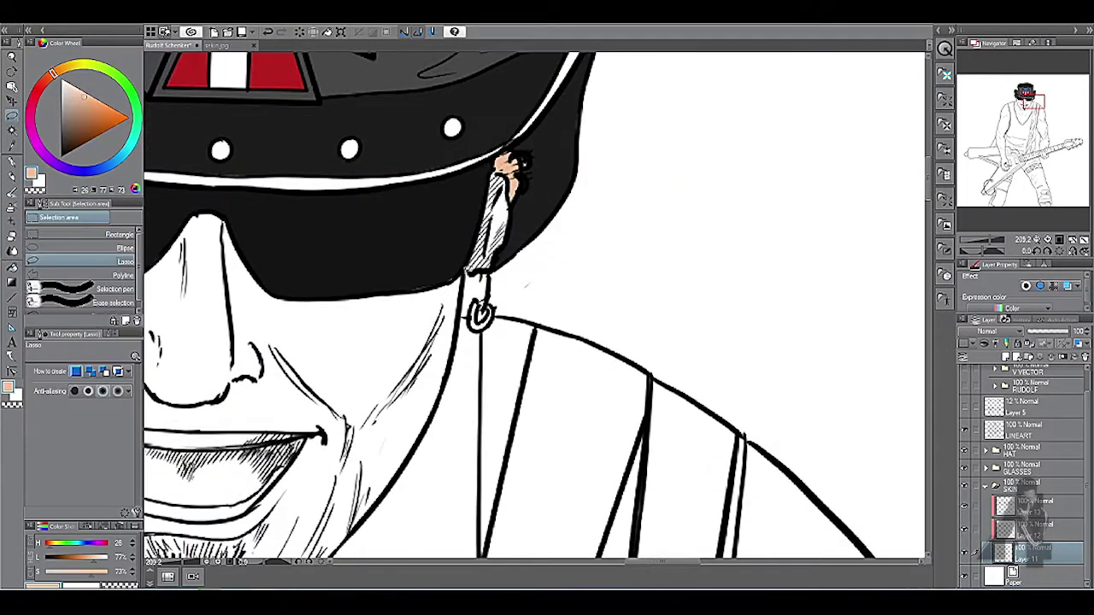
key("ctrl+minus")
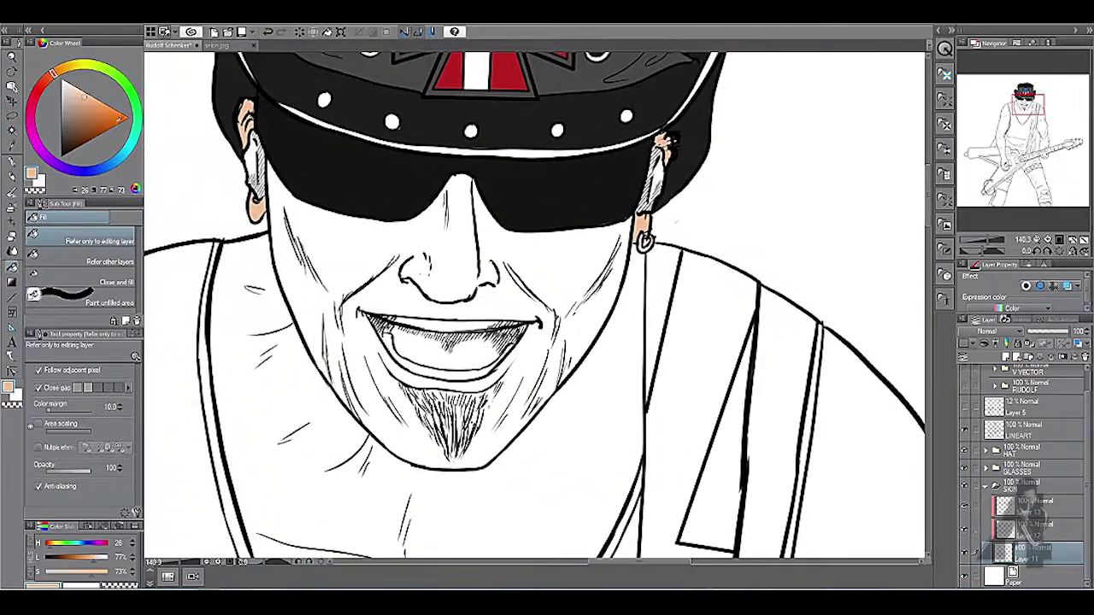
Step: Outline the face, neck and chest with a polyline selection and fill them with the peach skin tone (H 26, L 77, S 73)
left_click(119, 275)
scroll(534, 303, "down", 5)
scroll(534, 303, "up", 4)
key("ctrl+plus")
scroll(534, 303, "down", 3)
scroll(534, 304, "down", 3)
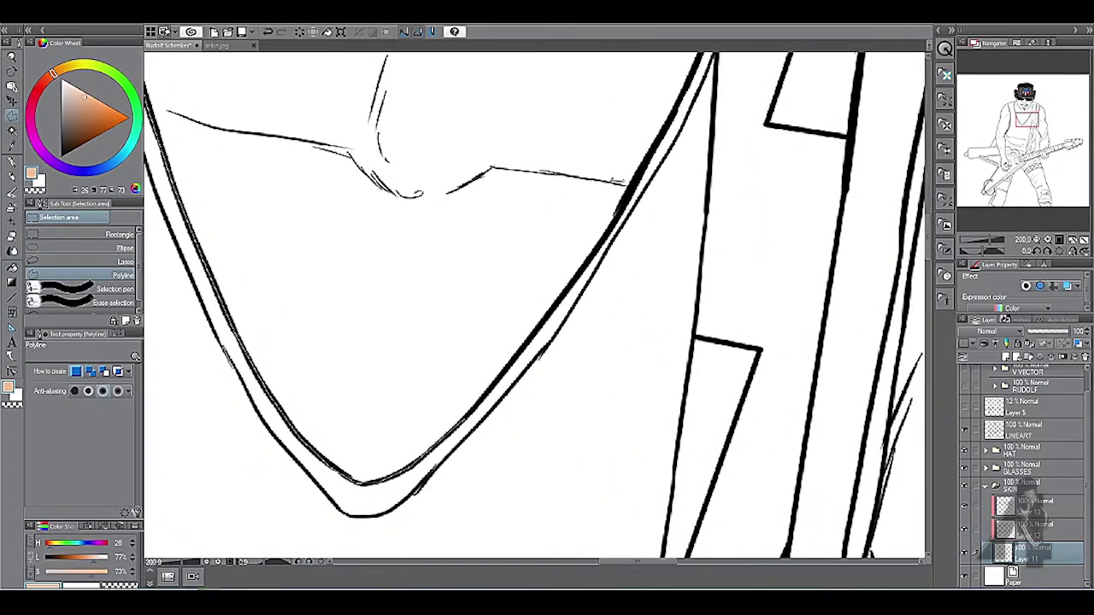
scroll(534, 303, "up", 4)
scroll(534, 304, "right", 2)
scroll(596, 315, "up", 8)
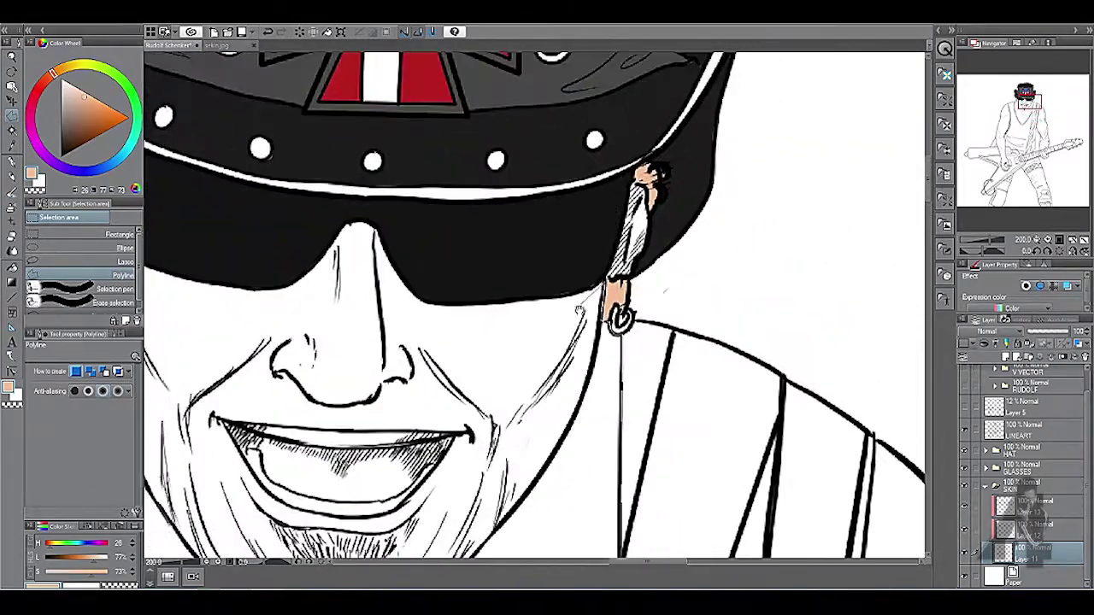
scroll(596, 315, "up", 4)
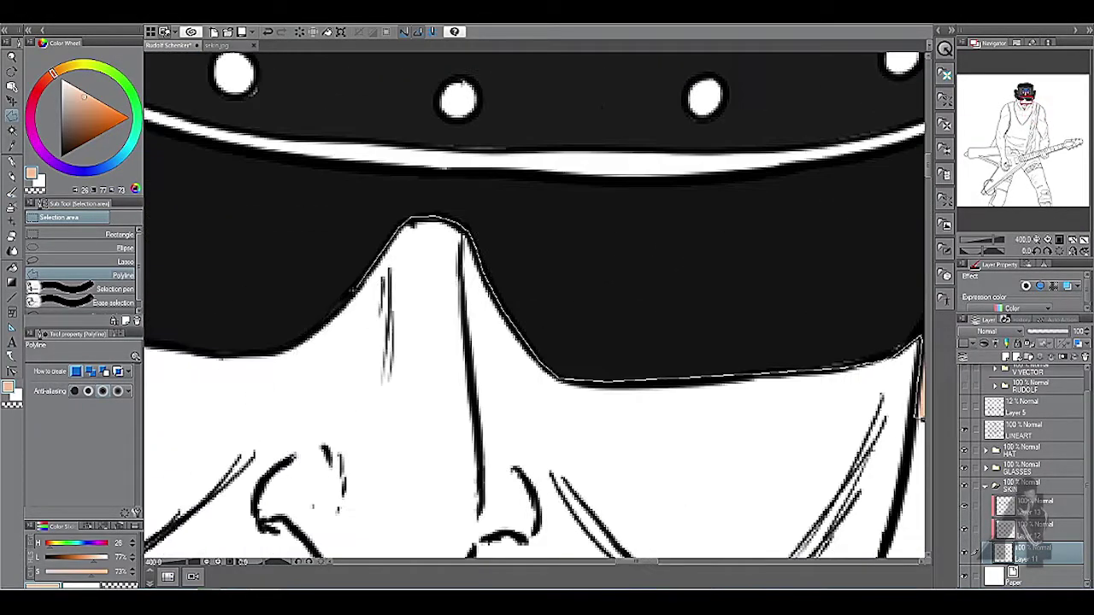
key("ctrl+minus")
key("ctrl+minus")
key("ctrl+minus")
key("ctrl+minus")
key("ctrl+minus")
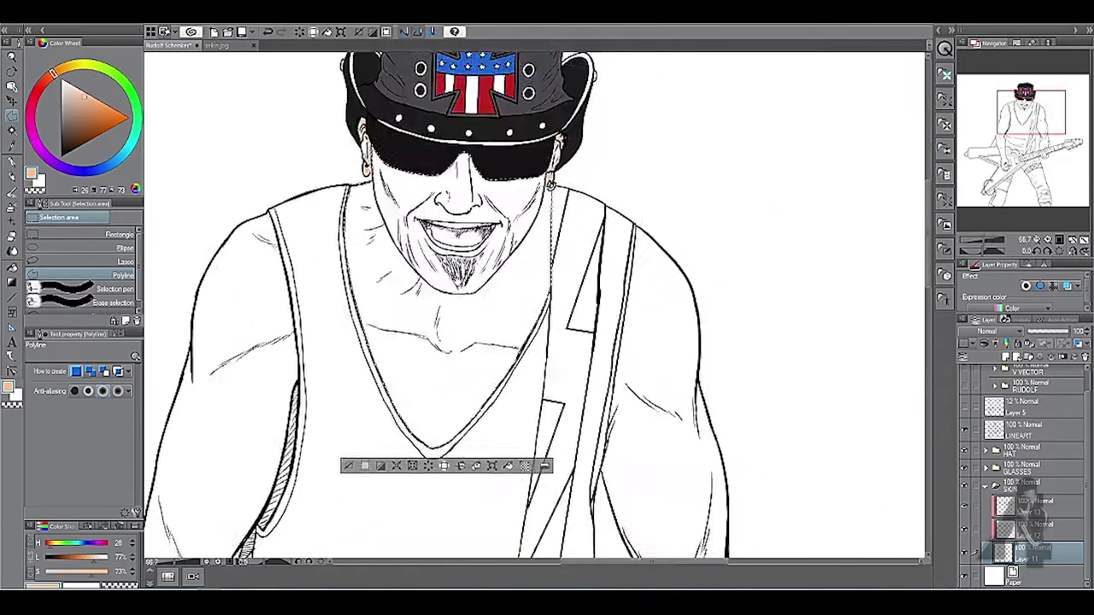
key("g")
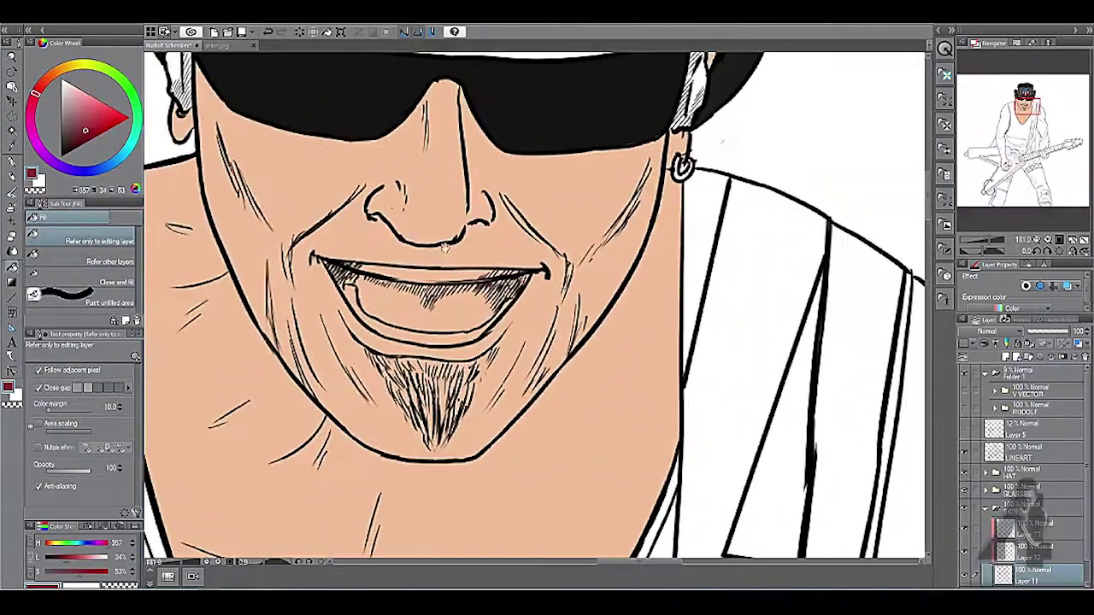
Step: Lasso the inside of the open mouth and fill it with dark red (H 357, L 34, S 53)
key("m")
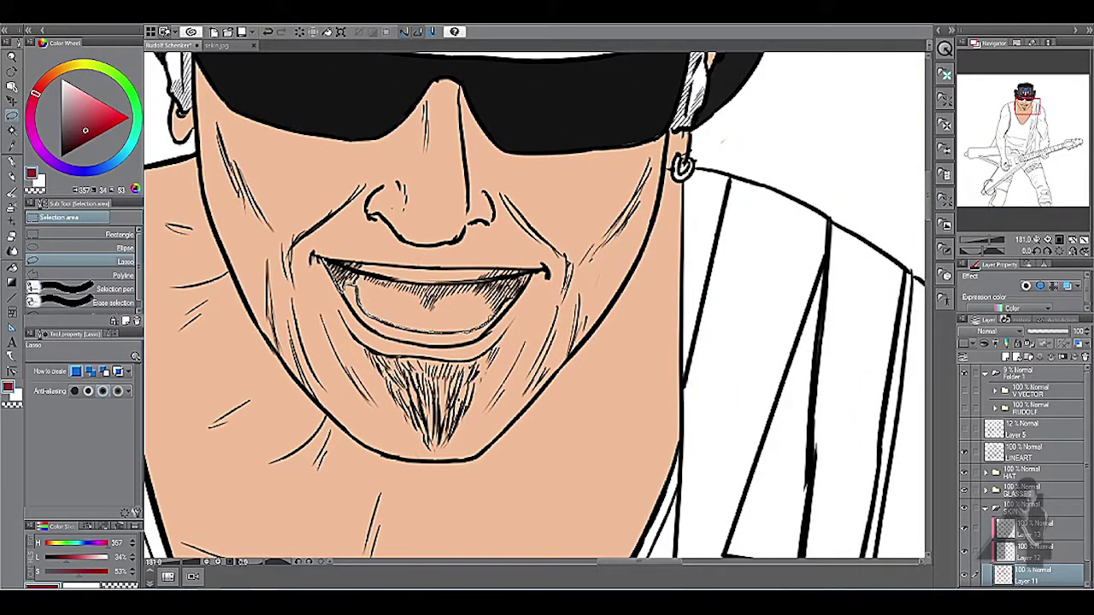
key("ctrl+minus")
left_click_drag(317, 282, 321, 285)
key("g")
left_click(439, 305)
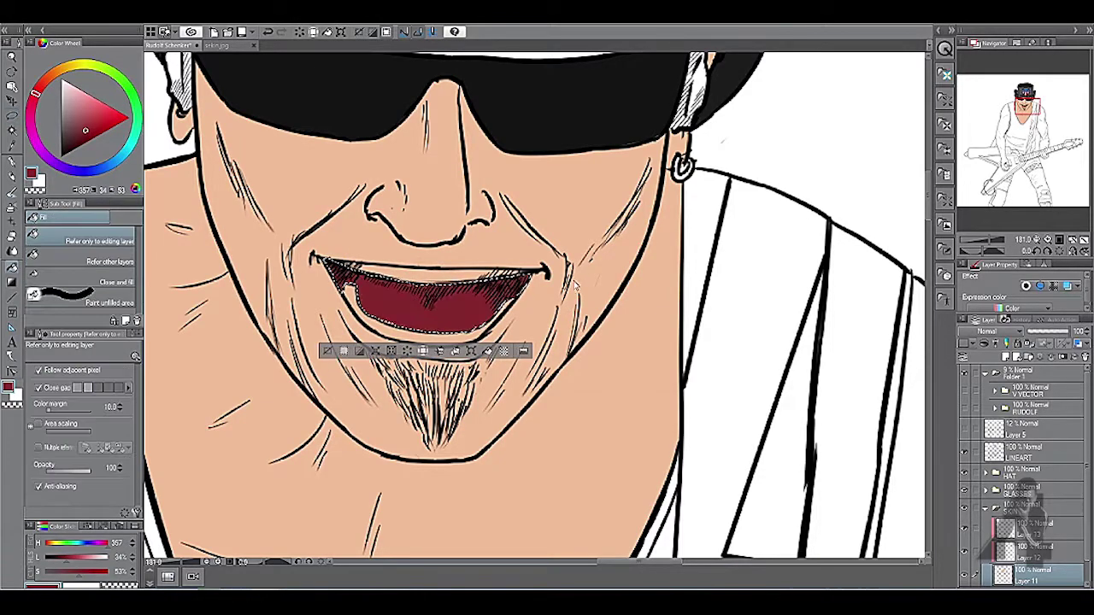
Step: Colour the upper and lower rows of teeth white with the G-pen at brush size 6
key("ctrl+plus")
key("m")
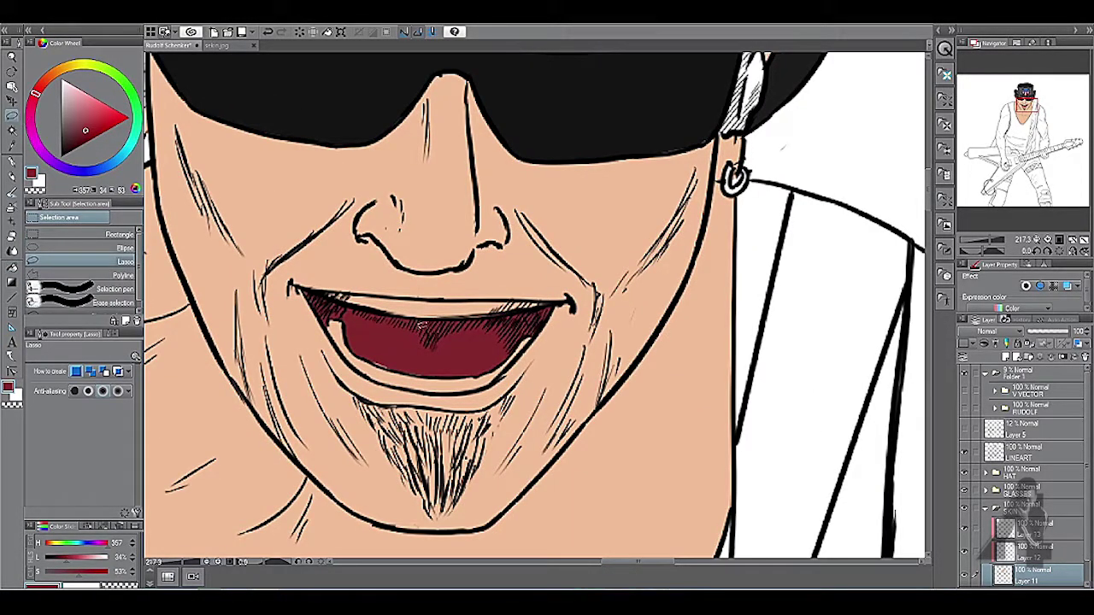
key("p")
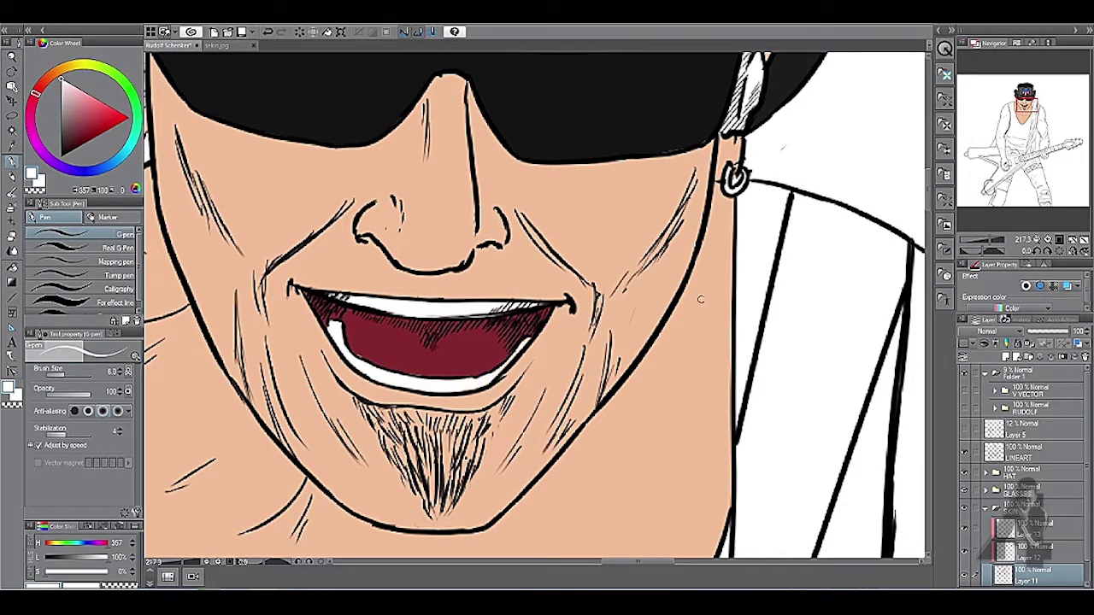
Step: Sample the peach skin tone again, outline the strumming arm and hand with a polyline selection, and fill them with it
key("ctrl+minus")
key("ctrl+minus")
key("ctrl+minus")
key("ctrl+plus")
key("m")
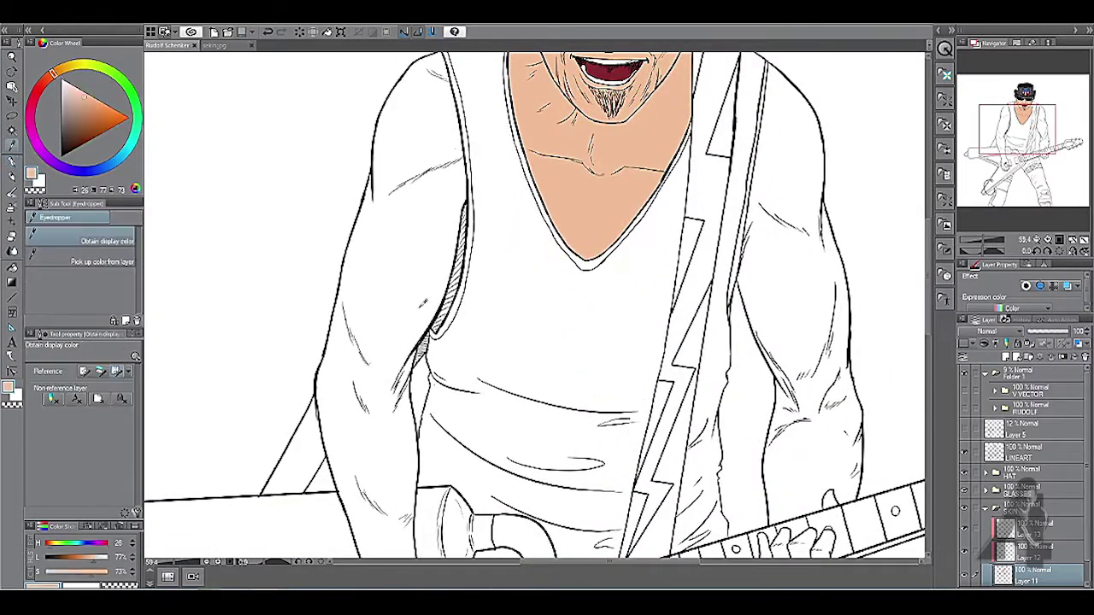
key("ctrl+minus")
key("ctrl+minus")
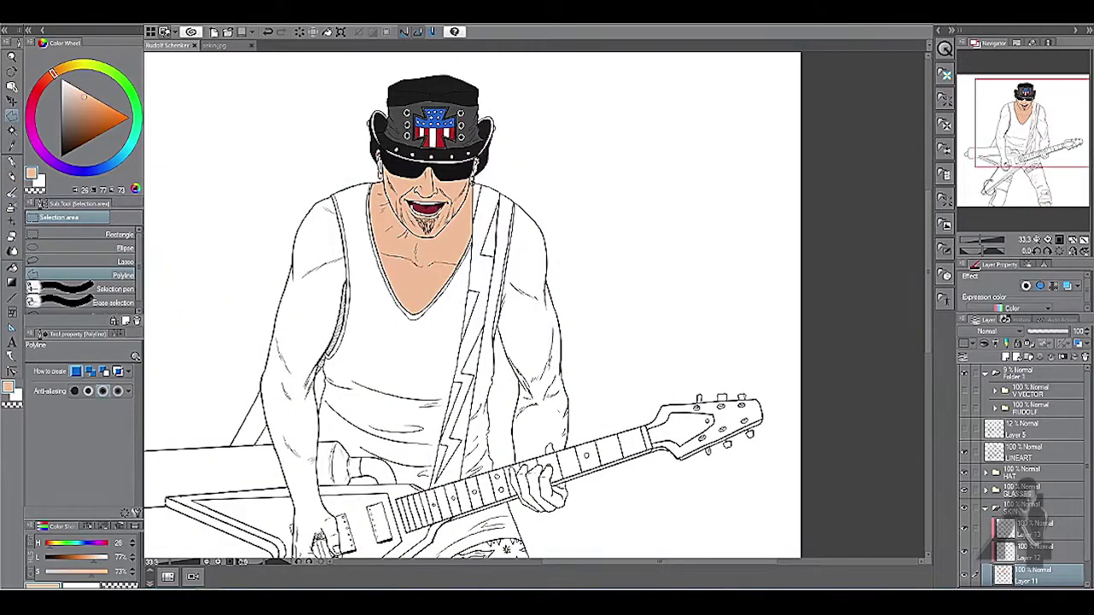
key("ctrl+plus")
key("ctrl+plus")
key("ctrl+plus")
key("ctrl+plus")
key("ctrl+plus")
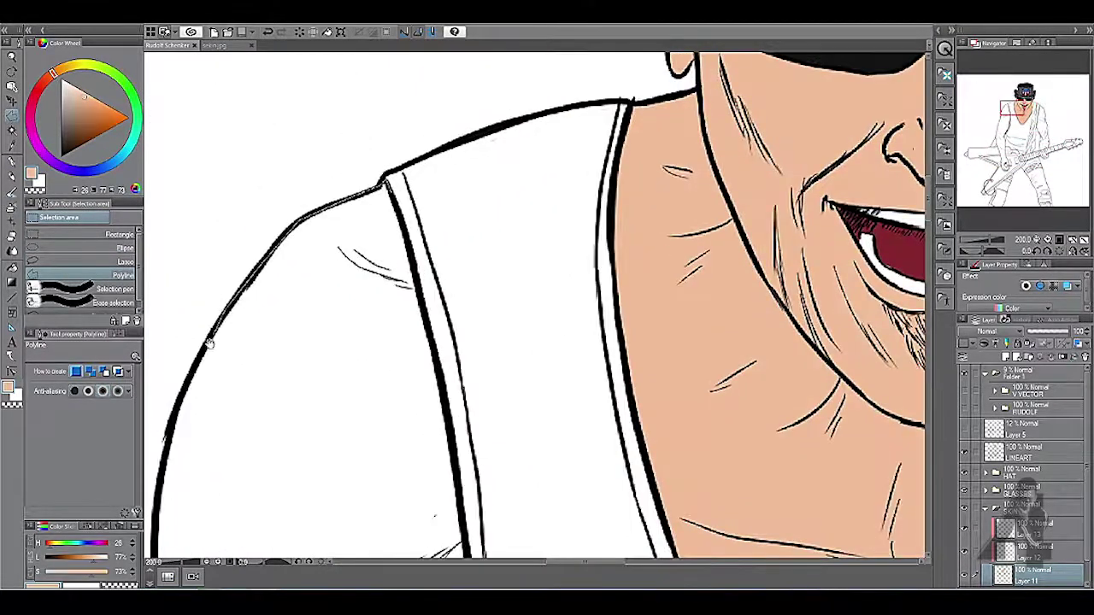
scroll(217, 382, "down", 15)
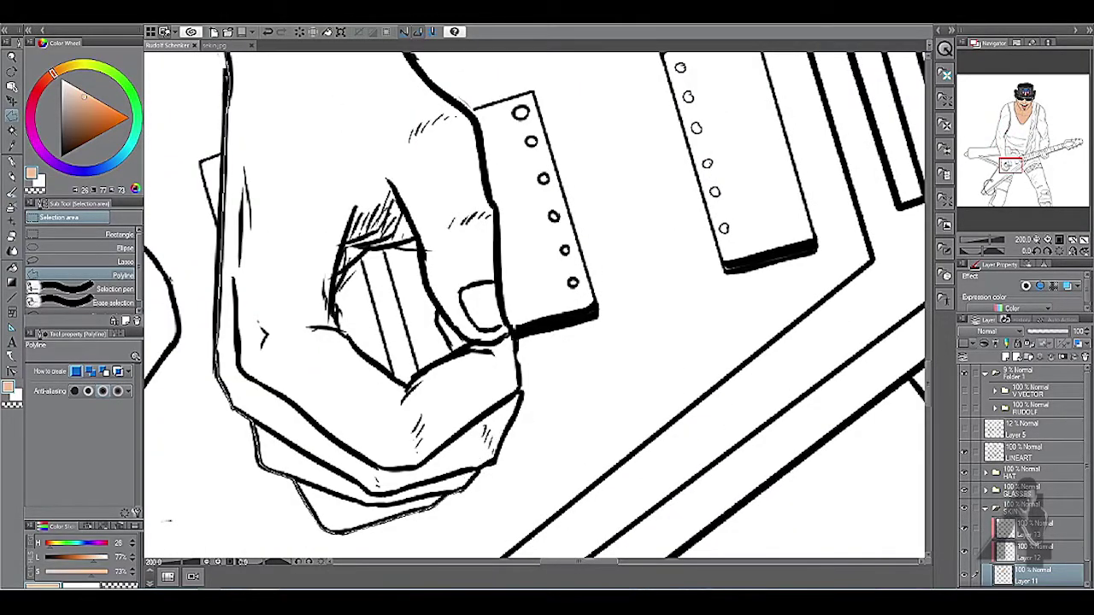
scroll(534, 306, "up", 10)
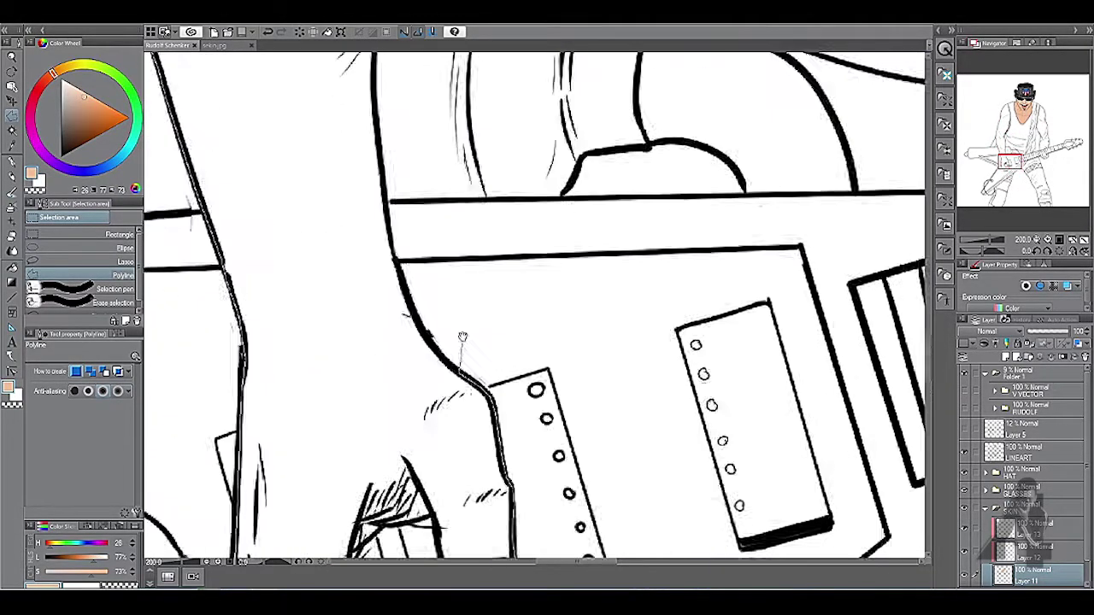
scroll(534, 306, "up", 8)
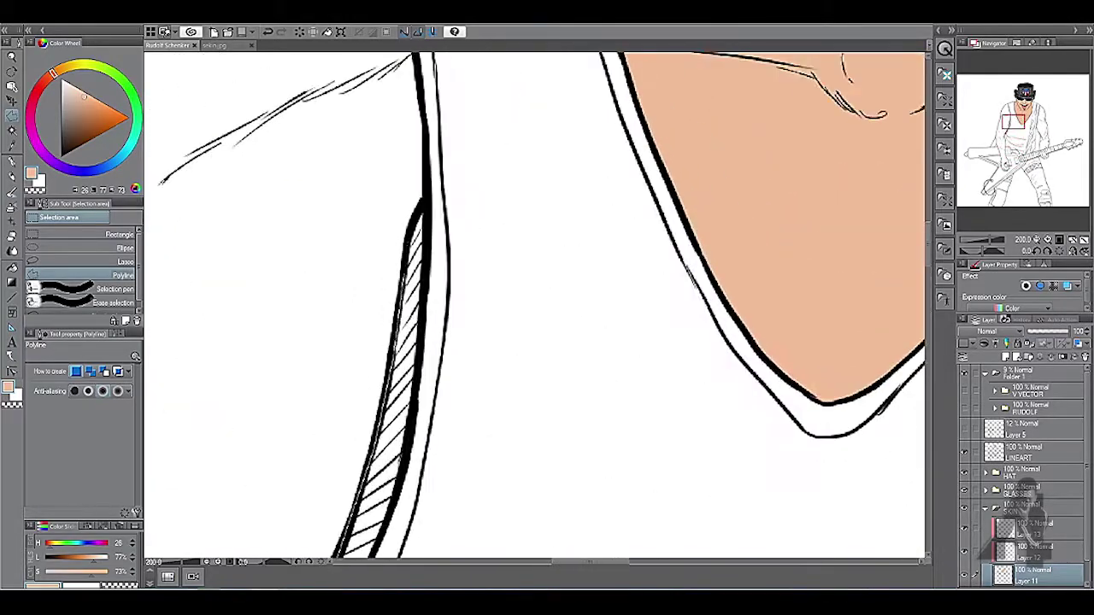
key("ctrl+minus")
key("ctrl+minus")
key("ctrl+minus")
key("ctrl+minus")
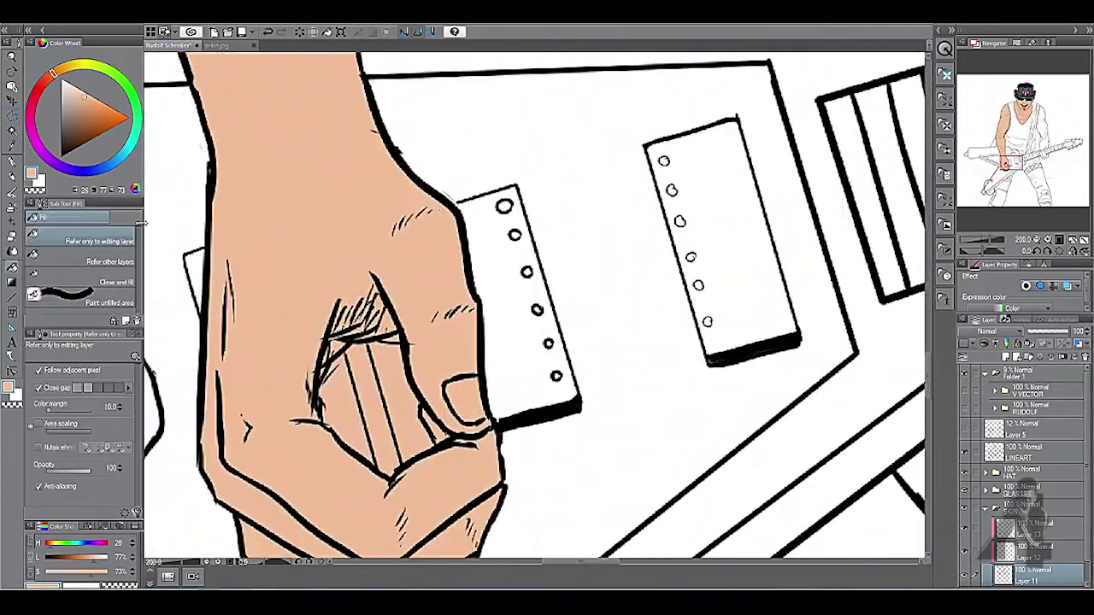
Step: Lasso the opening between the thumb and fingers of the strumming hand and delete the peach fill inside it on the skin layer
left_click(1026, 451)
key("e")
scroll(534, 306, "down", 5)
scroll(534, 306, "right", 2)
key("m")
key("ctrl+plus")
key("ctrl+plus")
mouse_move(410, 259)
left_mouse_down()
mouse_move(250, 296)
mouse_move(256, 439)
mouse_move(376, 528)
mouse_move(432, 389)
left_mouse_up()
key("ctrl+minus")
key("ctrl+minus")
key("ctrl+minus")
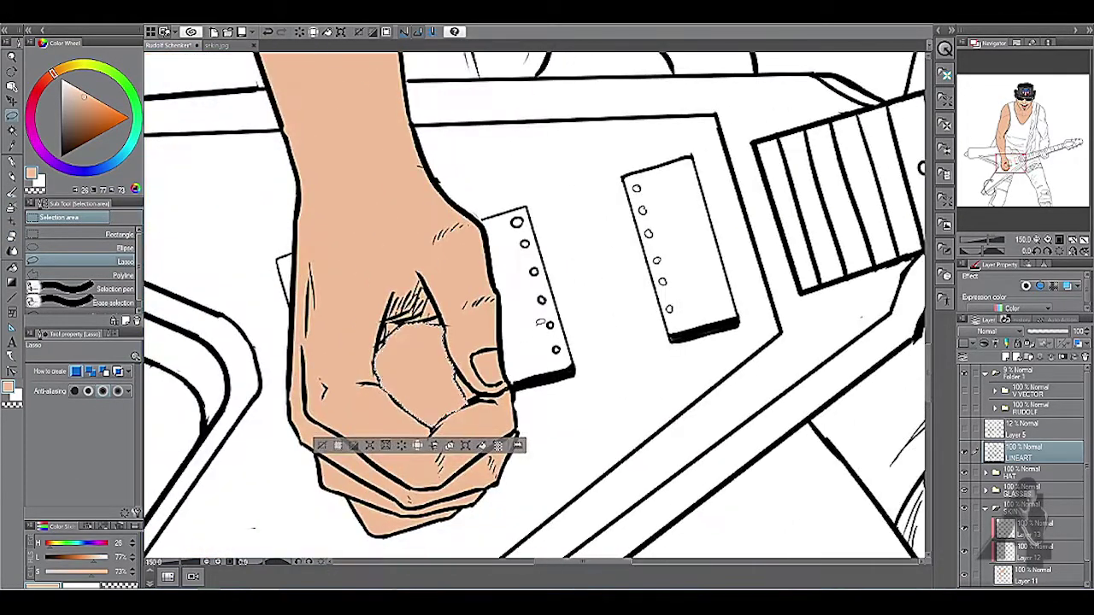
scroll(1025, 470, "down", 1)
left_click(1026, 551)
key("Delete")
Step: Outline the fretting arm from shoulder to guitar neck with a polyline selection and fill it with the peach skin tone
key("ctrl+minus")
key("ctrl+minus")
key("ctrl+plus")
key("ctrl+plus")
scroll(535, 306, "down", 3)
left_click(120, 275)
key("ctrl+minus")
scroll(534, 306, "down", 3)
scroll(534, 306, "up", 2)
scroll(534, 305, "up", 3)
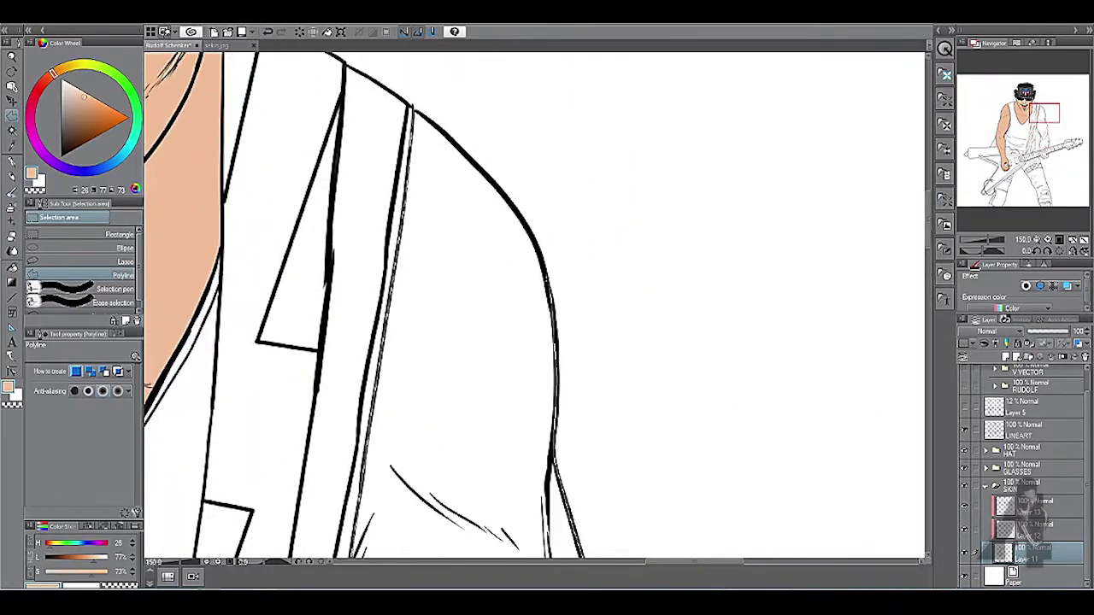
key("ctrl+minus")
key("g")
left_click(557, 305)
Step: Outline the fretting hand's fingers and palm around the guitar neck with a polyline selection and fill them with peach
key("m")
key("ctrl+plus")
key("ctrl+plus")
key("ctrl+plus")
scroll(534, 305, "down", 3)
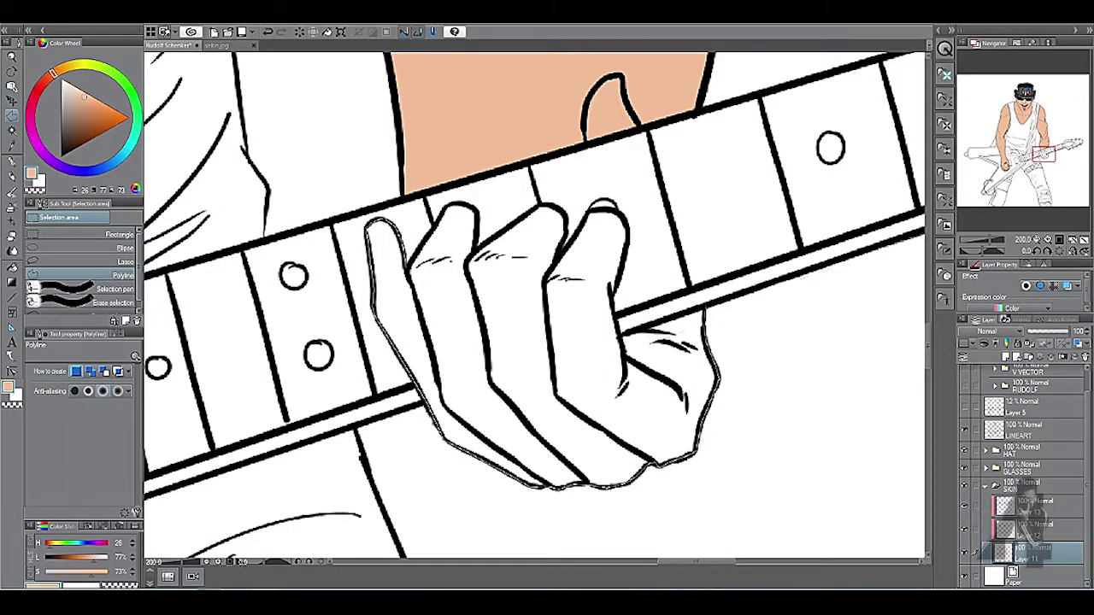
key("ctrl+minus")
key("ctrl+minus")
key("g")
key("ctrl+minus")
key("ctrl+plus")
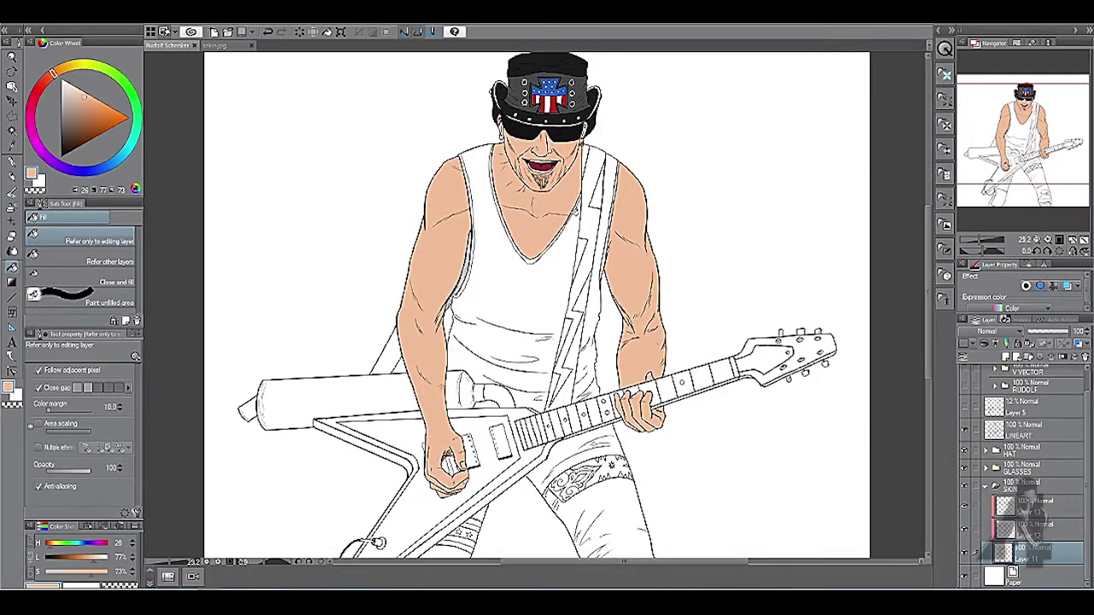
Step: Lasso the upper knee hole and the small tear beside it in the ripped jeans and fill both with peach
key("ctrl+minus")
key("ctrl+minus")
key("ctrl+plus")
key("ctrl+plus")
scroll(534, 306, "down", 3)
scroll(556, 427, "up", 5)
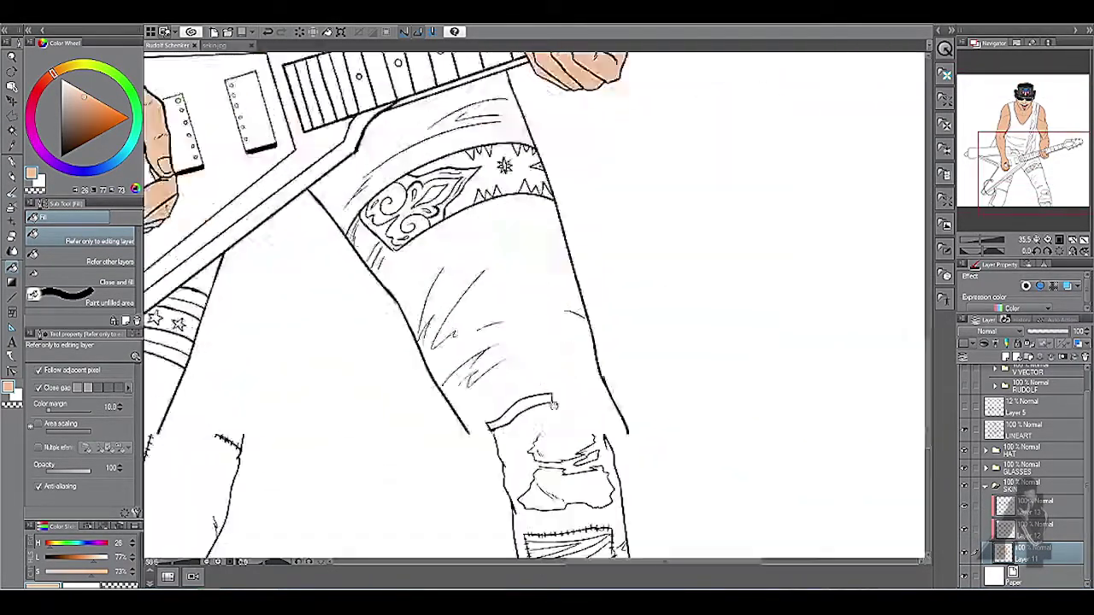
key("m")
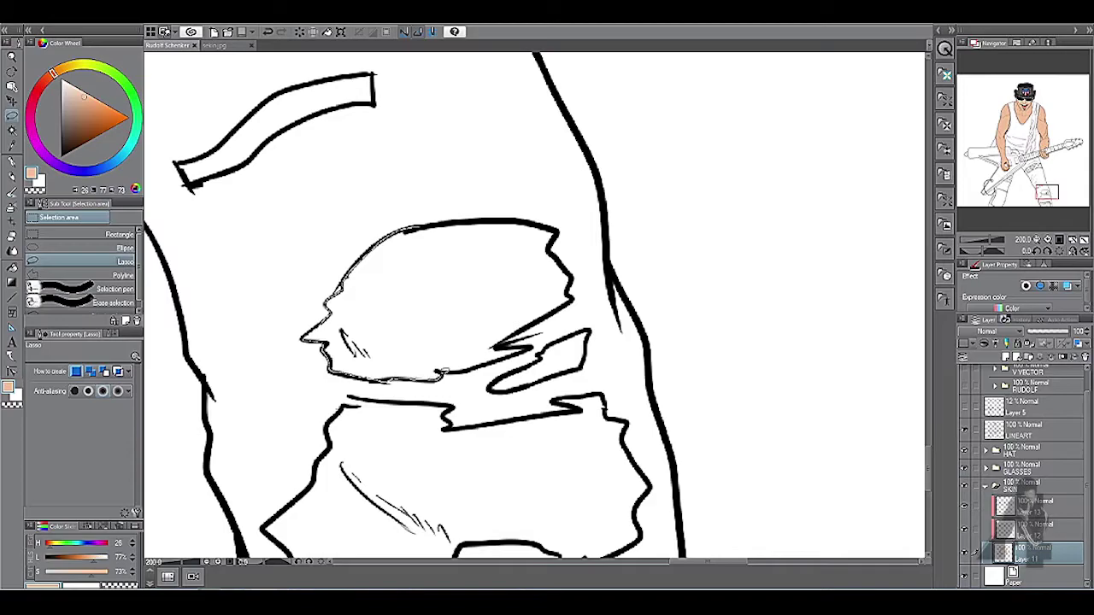
key("alt+Delete")
scroll(534, 306, "down", 3)
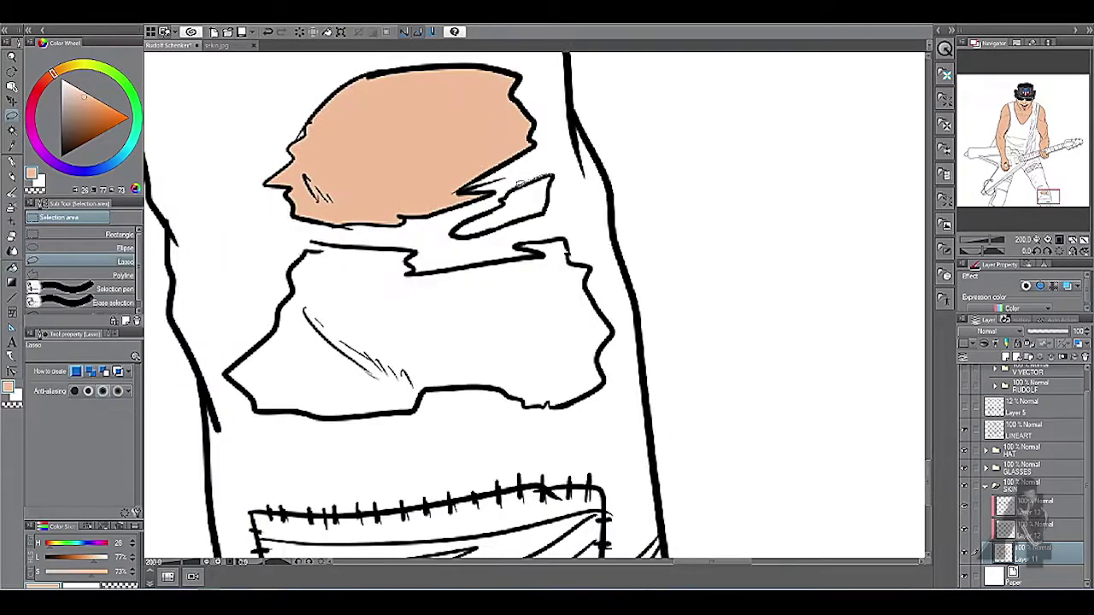
key("alt+Delete")
scroll(551, 202, "down", 2)
key("ctrl+d")
Step: Lasso the large lower knee hole in the jeans, fill it with the peach skin tone, and clear the selection
key("p")
key("b")
key("i")
key("m")
left_click_drag(332, 172, 287, 252)
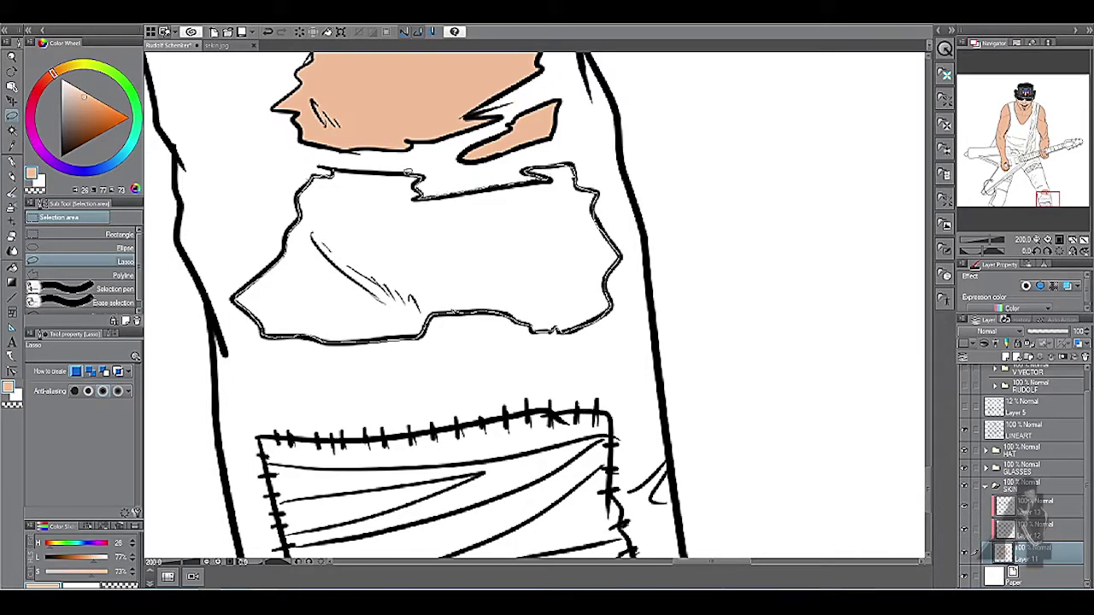
key("g")
left_click(459, 281)
key("ctrl+d")
key("ctrl+0")
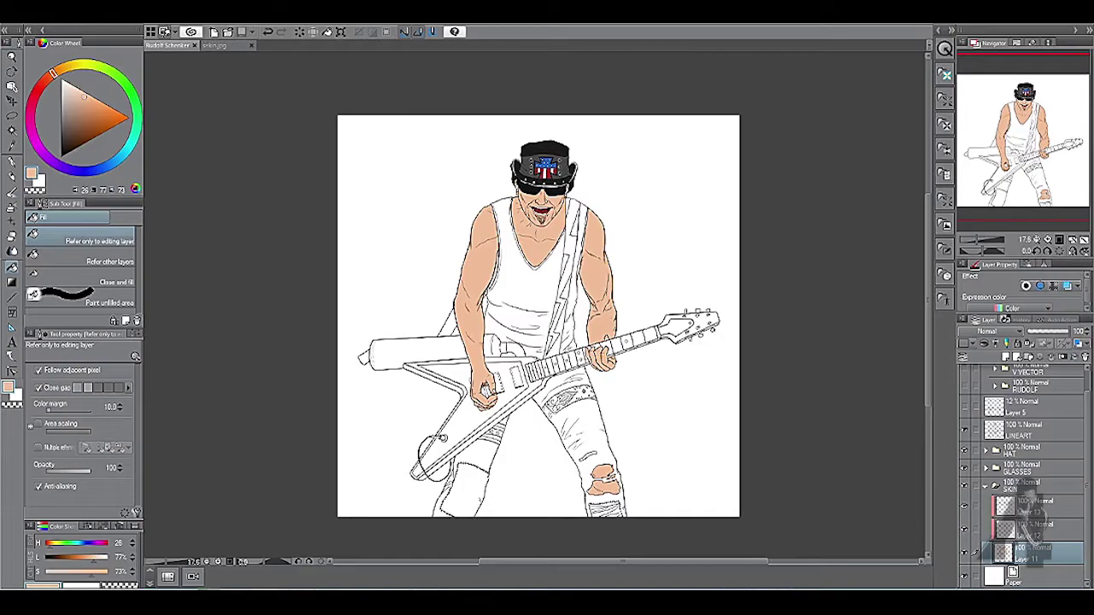
Step: Create a clothes folder below the SKIN folder with two new layers inside, and make the LINEART layer active
key("ctrl+g")
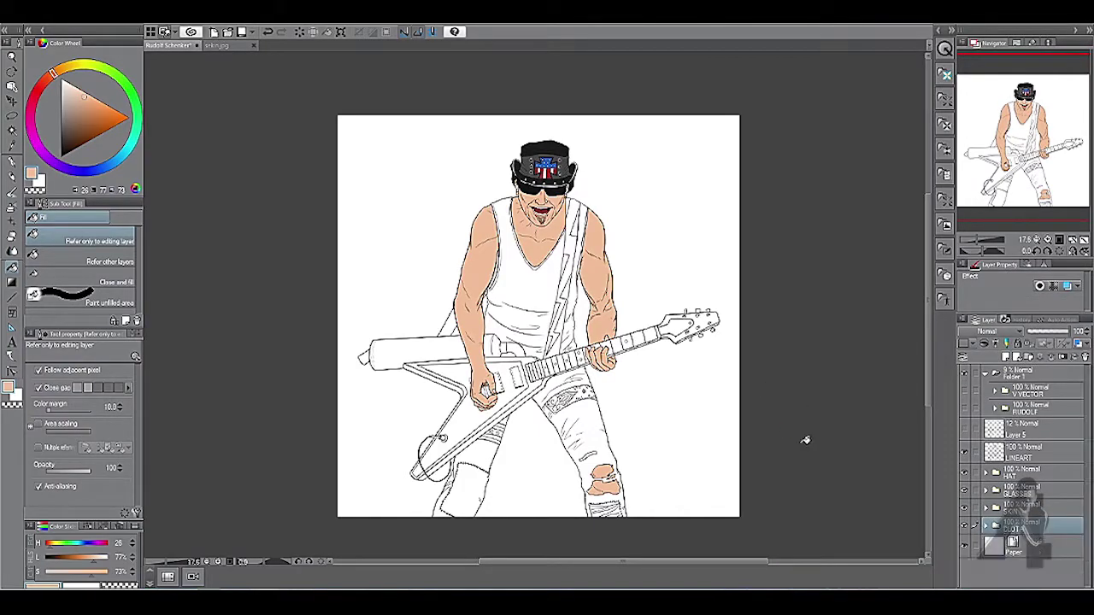
scroll(591, 219, "up", 2)
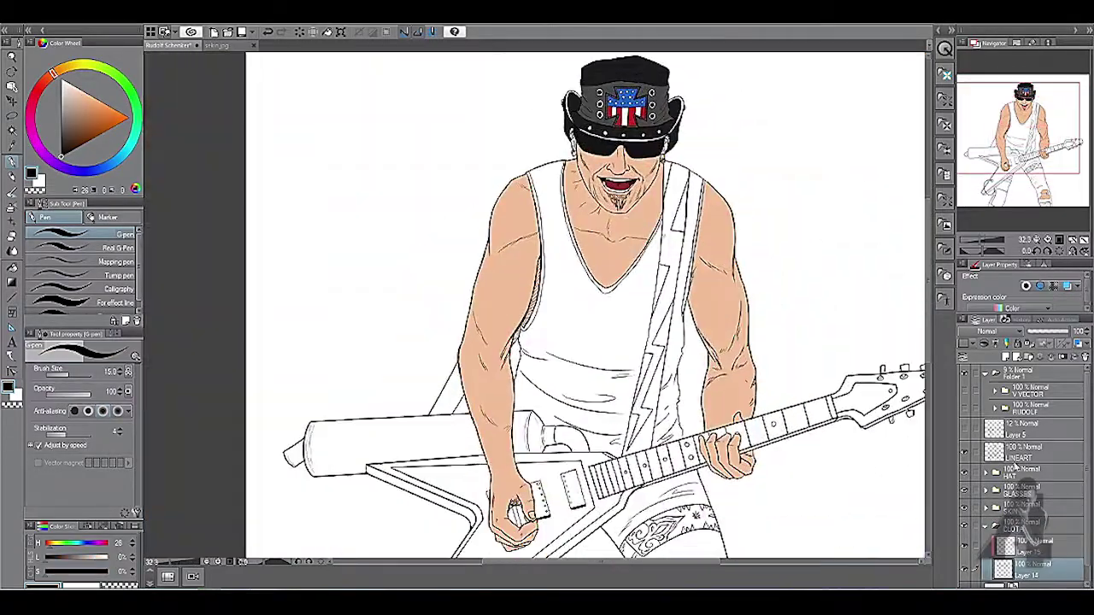
left_click(1029, 452)
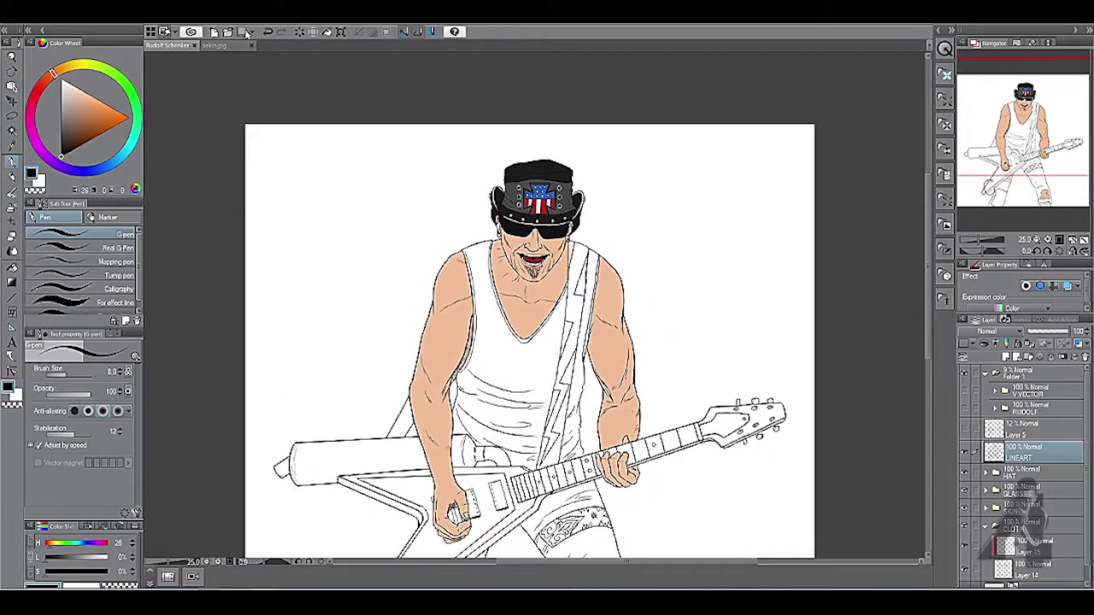
Step: Outline the main body of the tank top up to the guitar strap and neckline with a polyline selection and fill it dark grey
key("m")
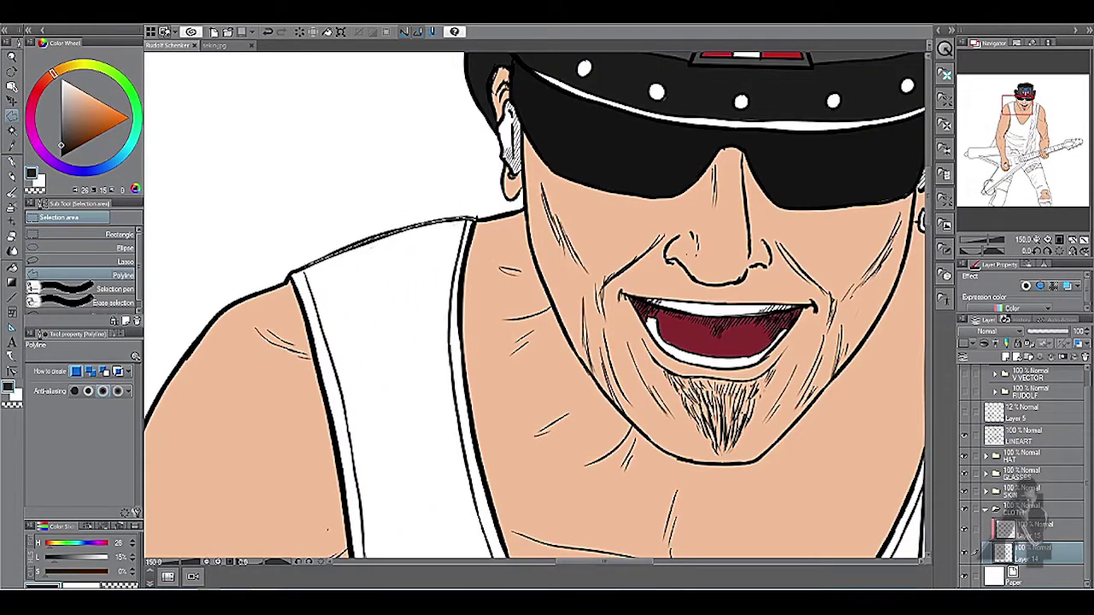
scroll(534, 304, "down", 10)
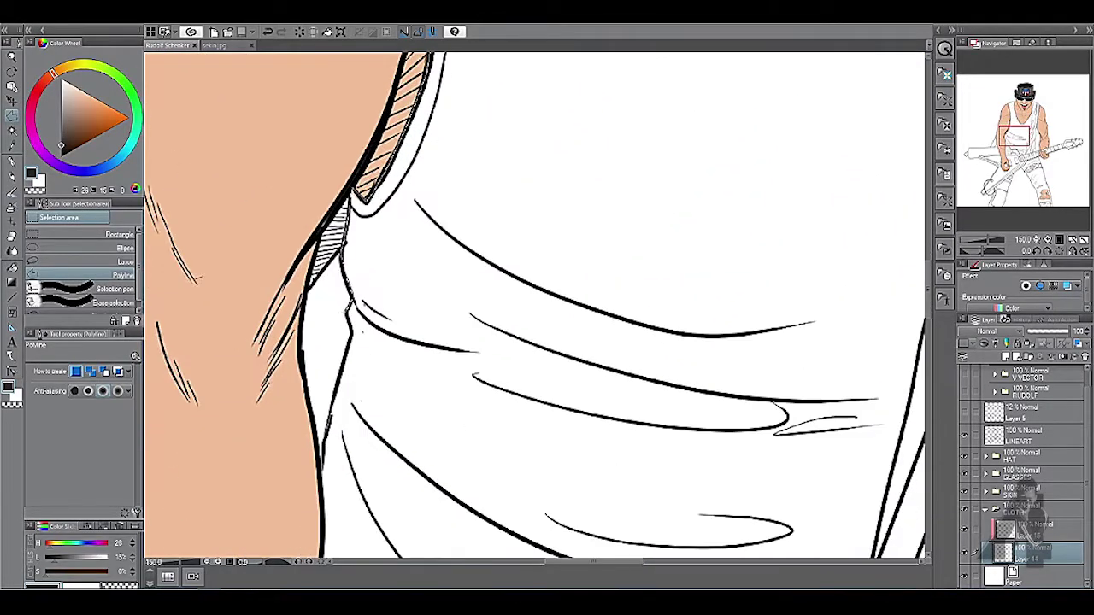
scroll(534, 304, "down", 5)
scroll(534, 307, "down", 2)
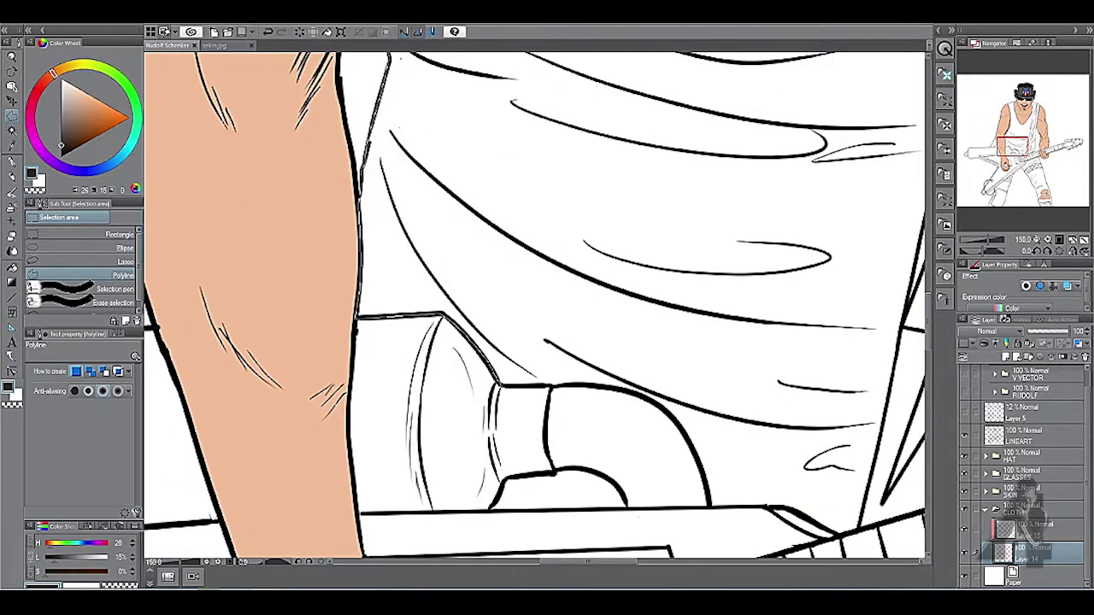
scroll(534, 308, "right", 5)
scroll(534, 307, "up", 4)
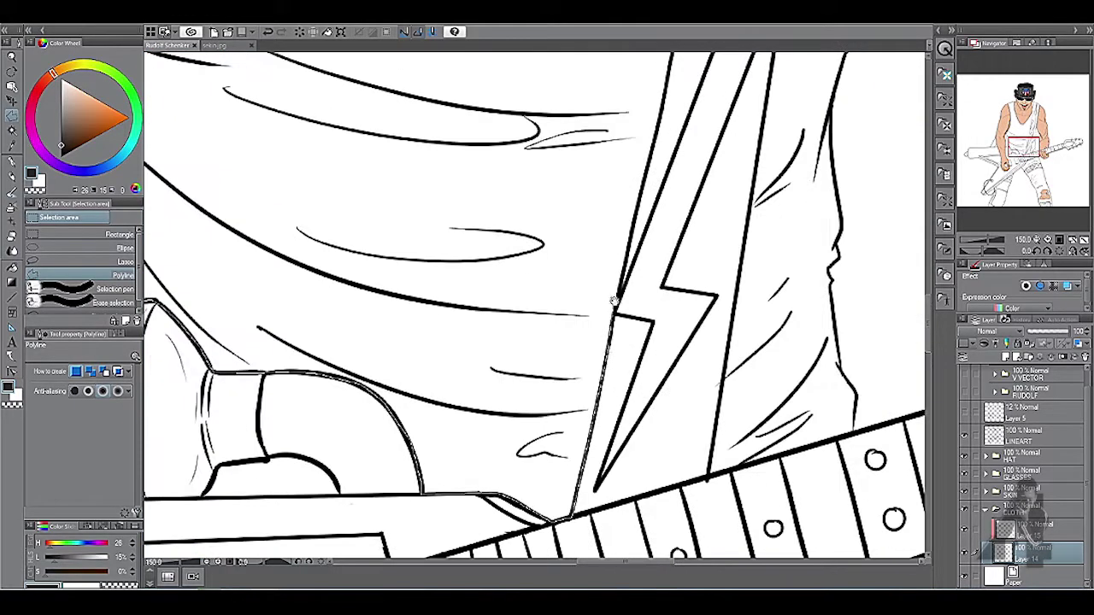
scroll(534, 308, "up", 5)
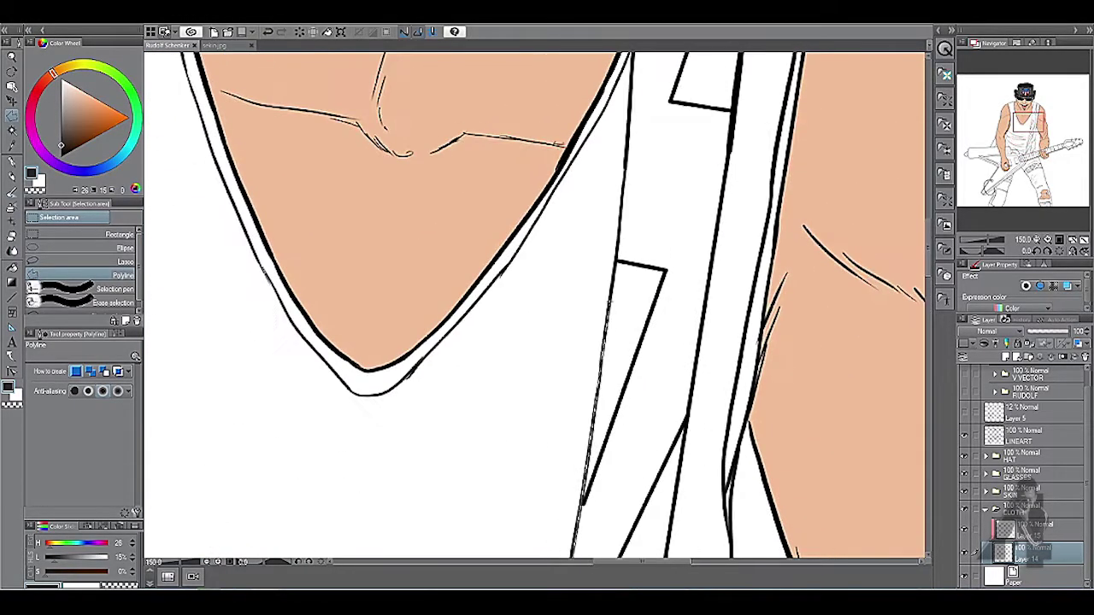
scroll(534, 308, "down", 1)
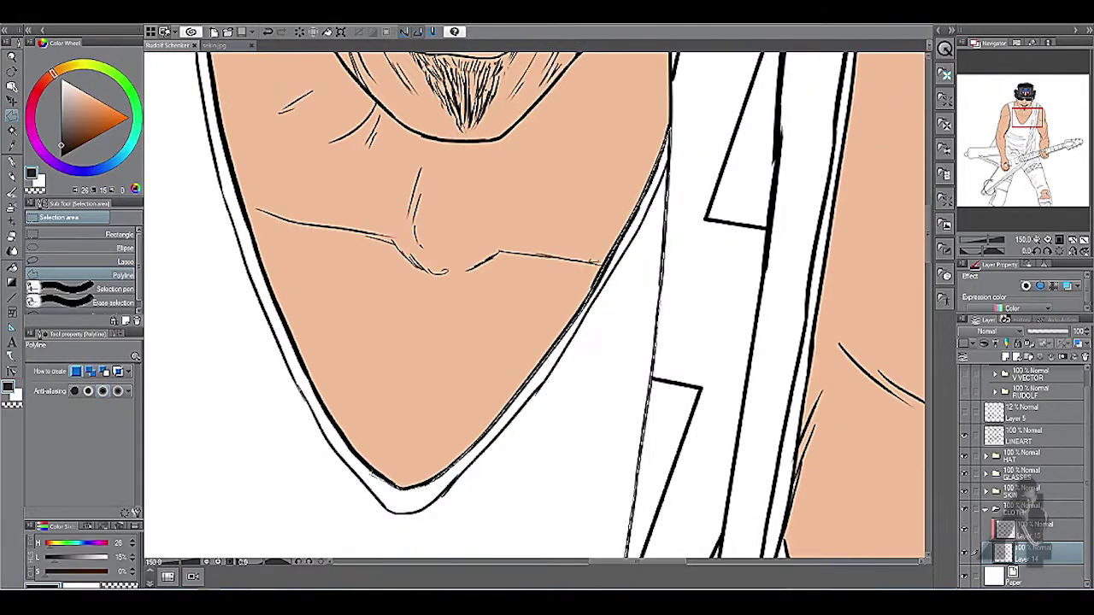
scroll(534, 307, "up", 4)
scroll(534, 308, "down", 4)
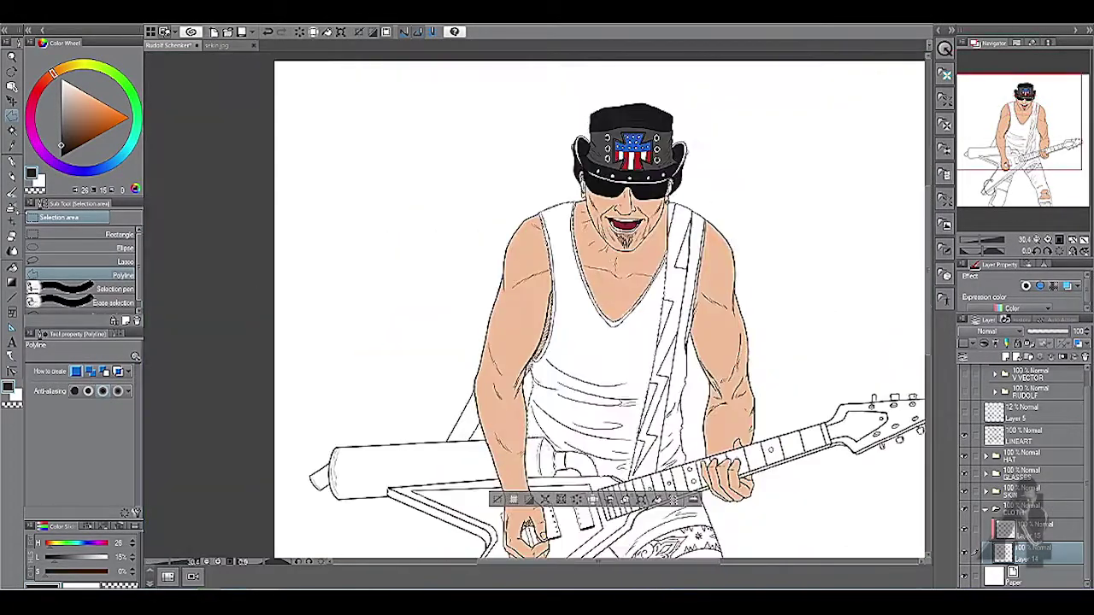
Step: Lasso the small shirt gap beneath the curved tube above the guitar body and fill it dark grey
left_click(125, 262)
scroll(534, 308, "up", 5)
left_click_drag(605, 350, 603, 365)
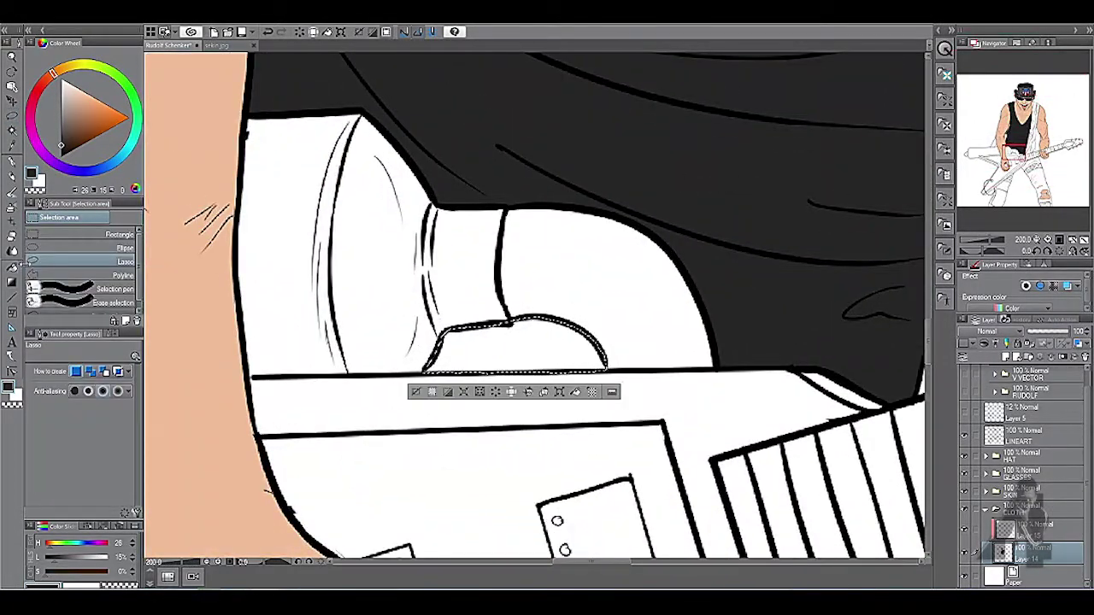
scroll(546, 307, "down", 2)
scroll(546, 307, "up", 4)
Step: Outline the remaining tank top strip between the guitar strap and the fretting arm with a polyline selection and fill it dark grey
left_click(123, 275)
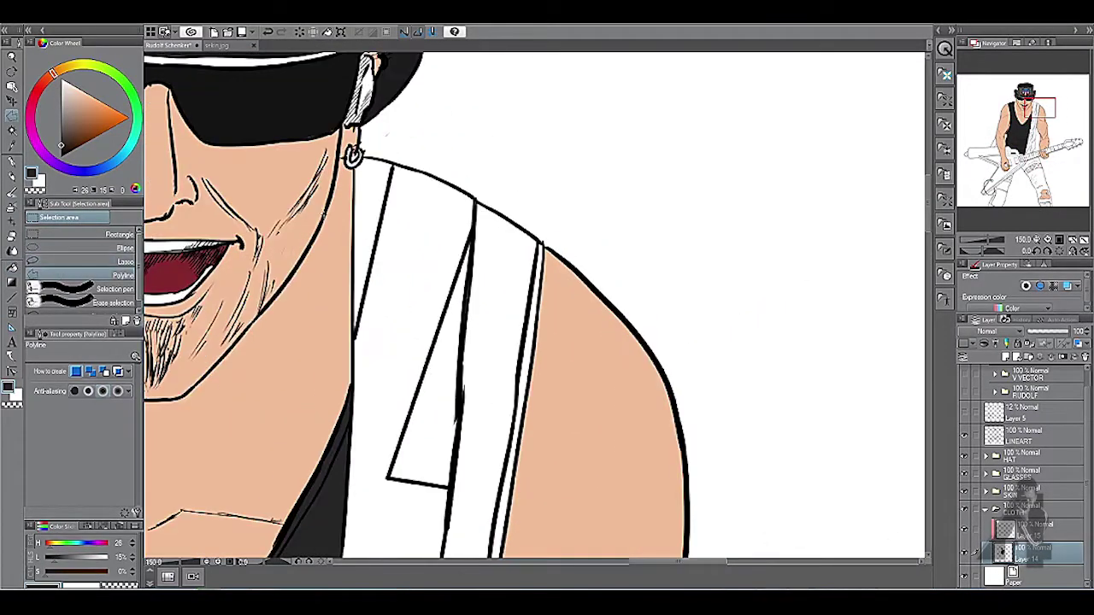
scroll(547, 308, "up", 2)
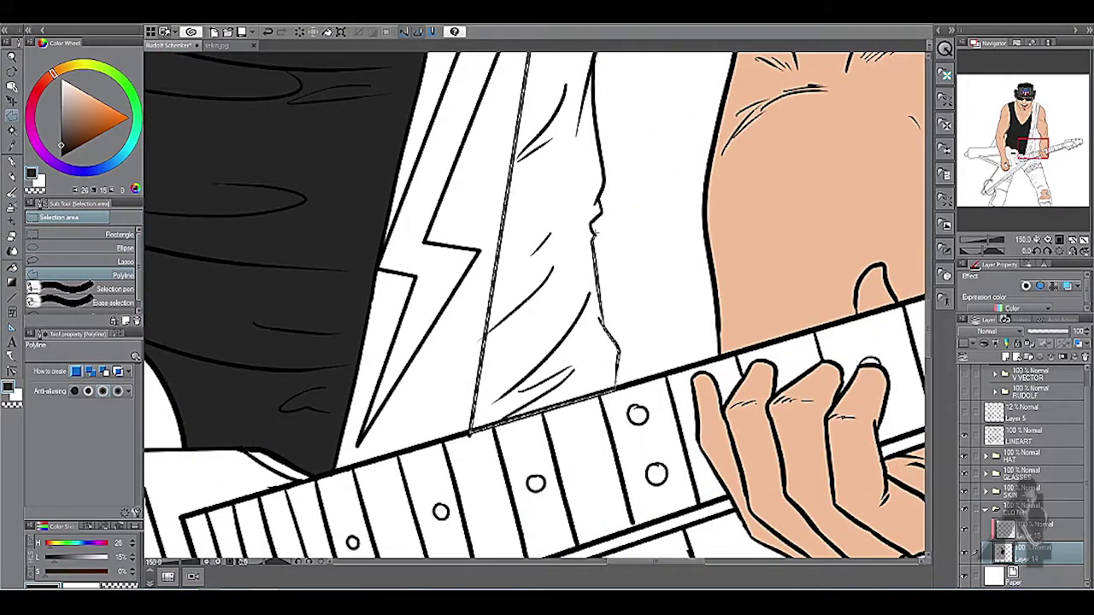
scroll(534, 307, "up", 10)
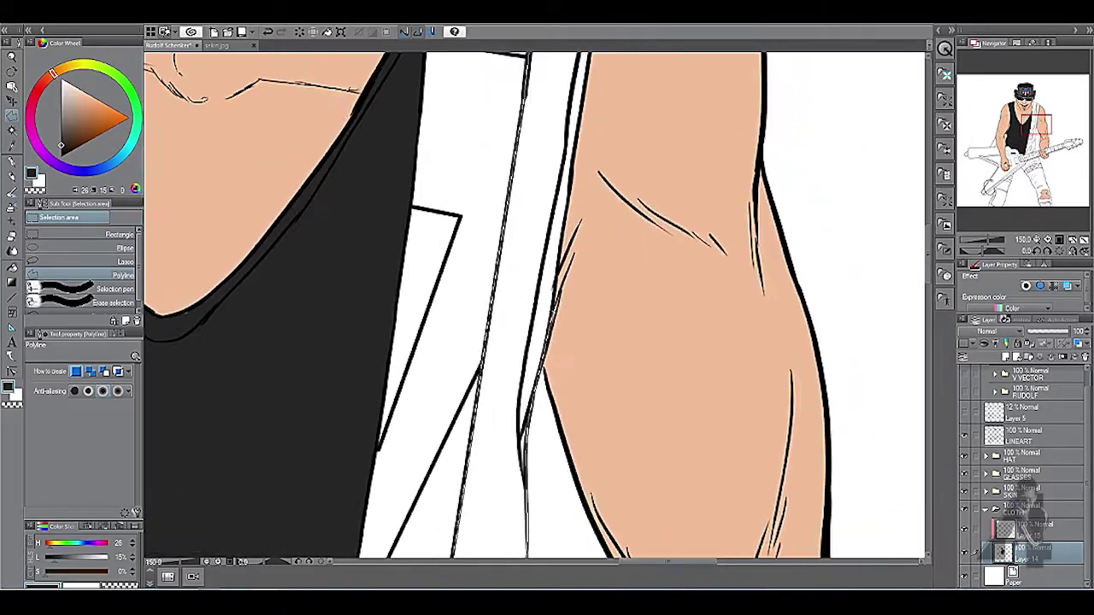
scroll(534, 308, "up", 5)
scroll(534, 308, "down", 4)
key("g")
scroll(534, 307, "up", 2)
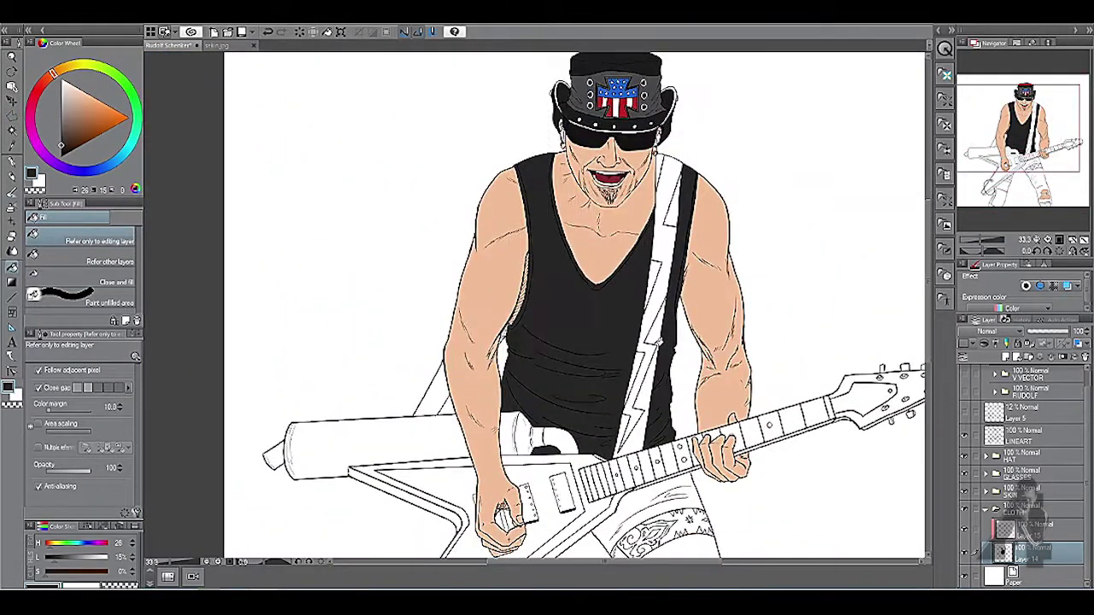
Step: Create a PANTS folder with three new layers below the CLOTH folder and make its lowest layer active
scroll(534, 307, "down", 2)
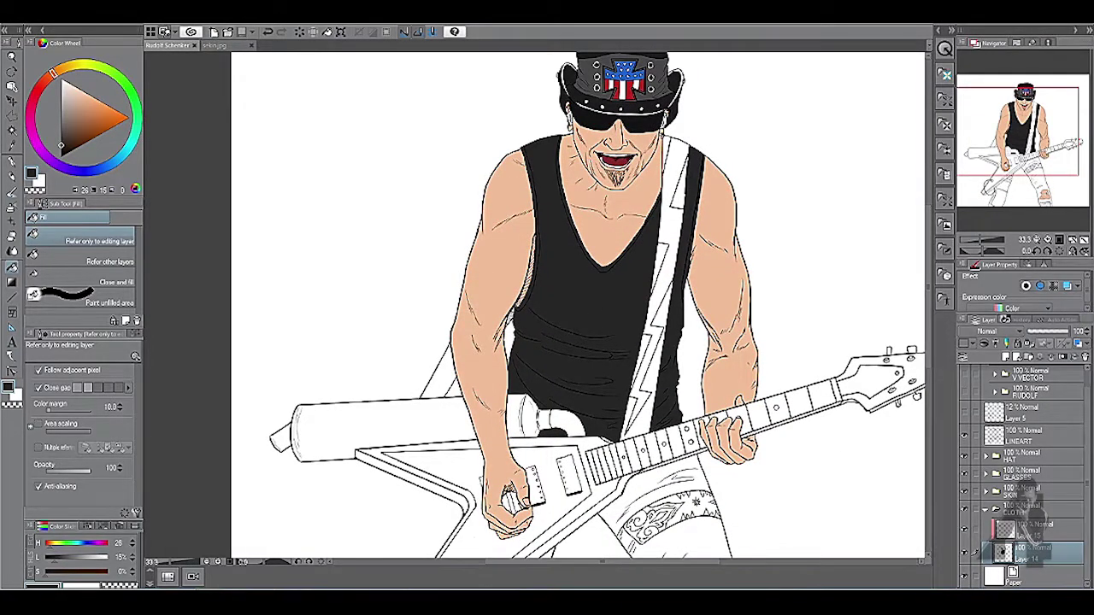
left_click(1026, 164)
scroll(1026, 470, "down", 1)
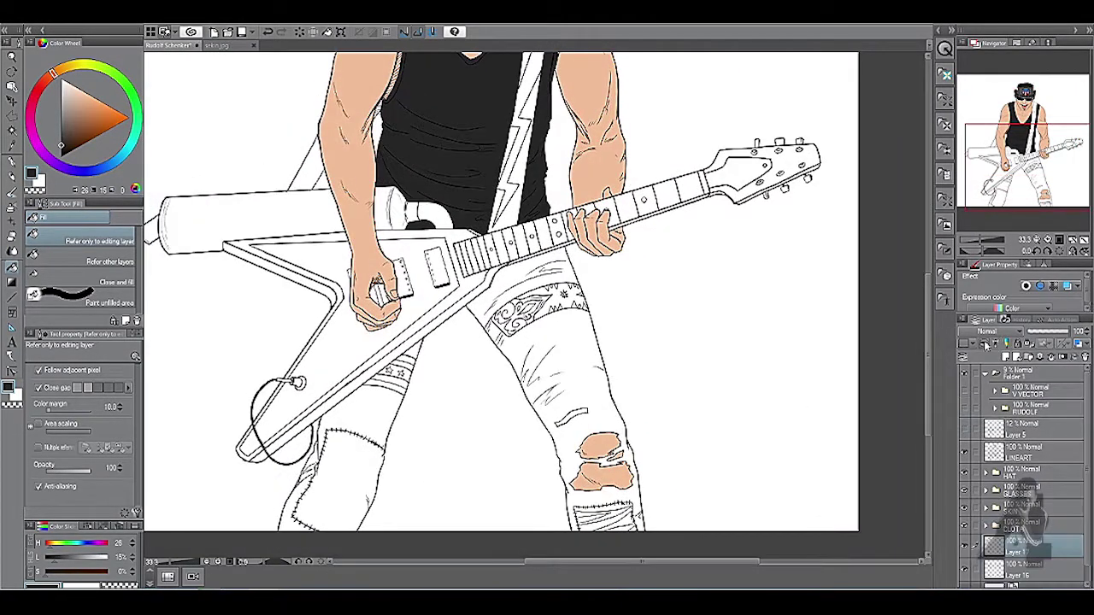
scroll(1037, 501, "down", 1)
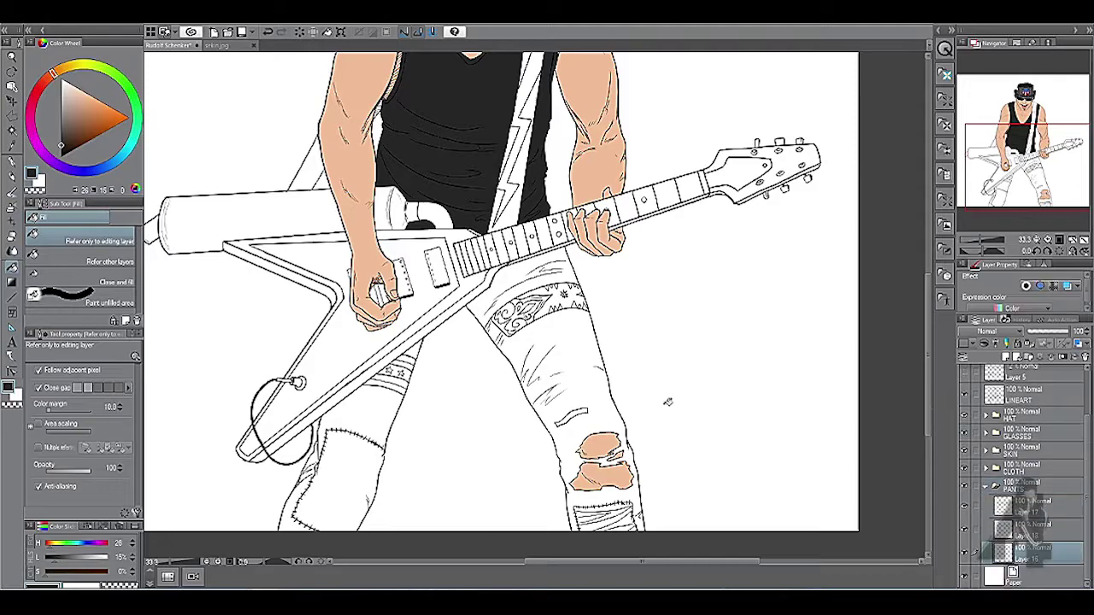
Step: Outline the upper jeans areas above the patterned thigh bands with polyline selections and fill them dark grey
scroll(367, 367, "up", 3)
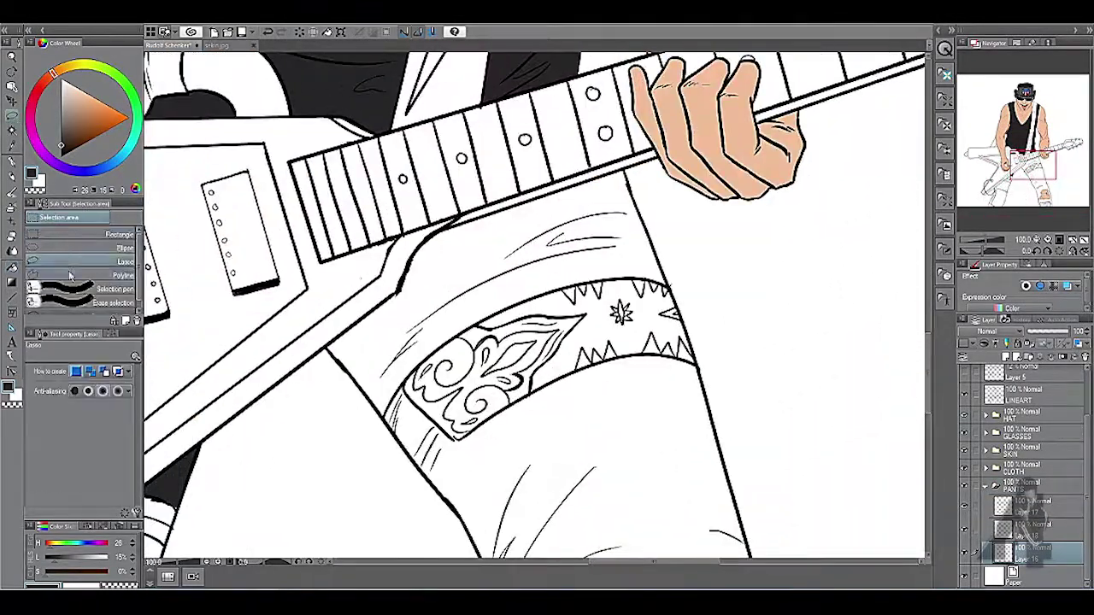
left_click(70, 275)
scroll(471, 348, "up", 1)
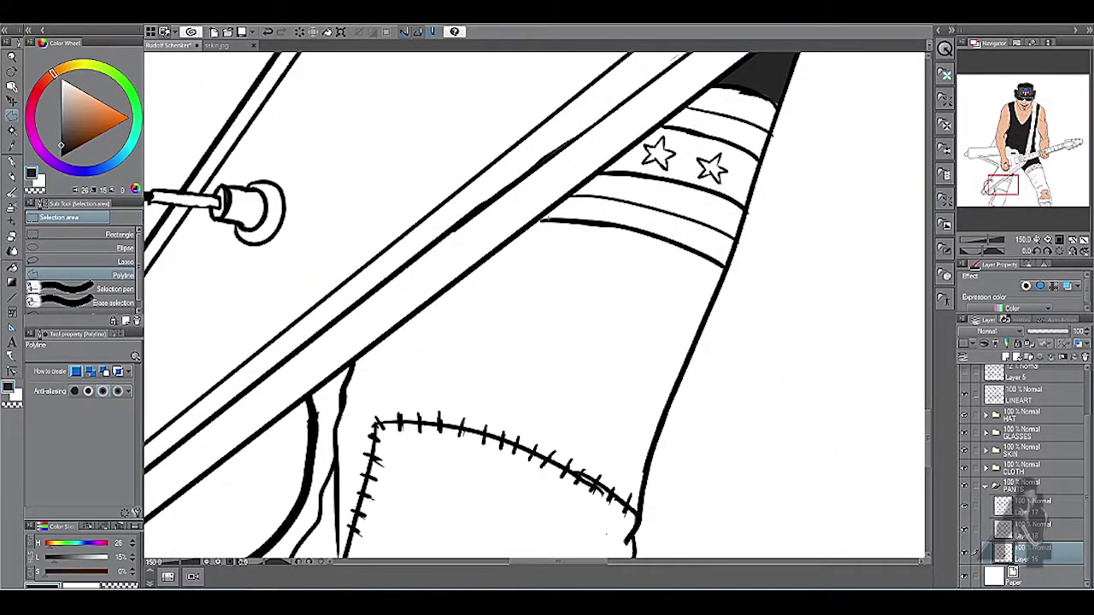
Step: Outline both lower jeans legs below the patterned bands, leaving out the knee holes, and fill them dark grey
scroll(534, 308, "down", 10)
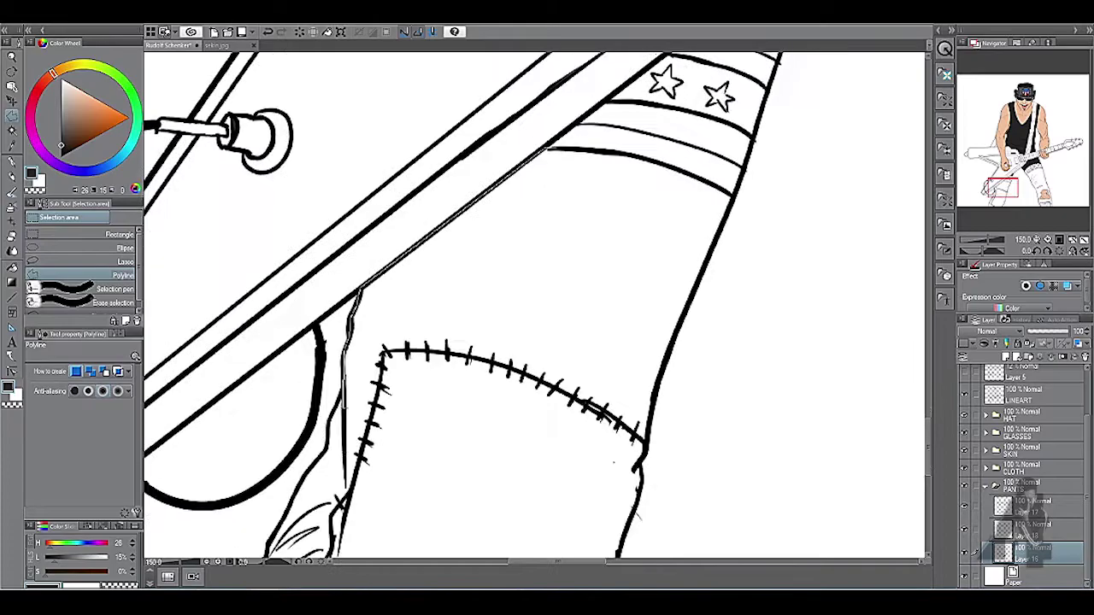
scroll(534, 308, "up", 10)
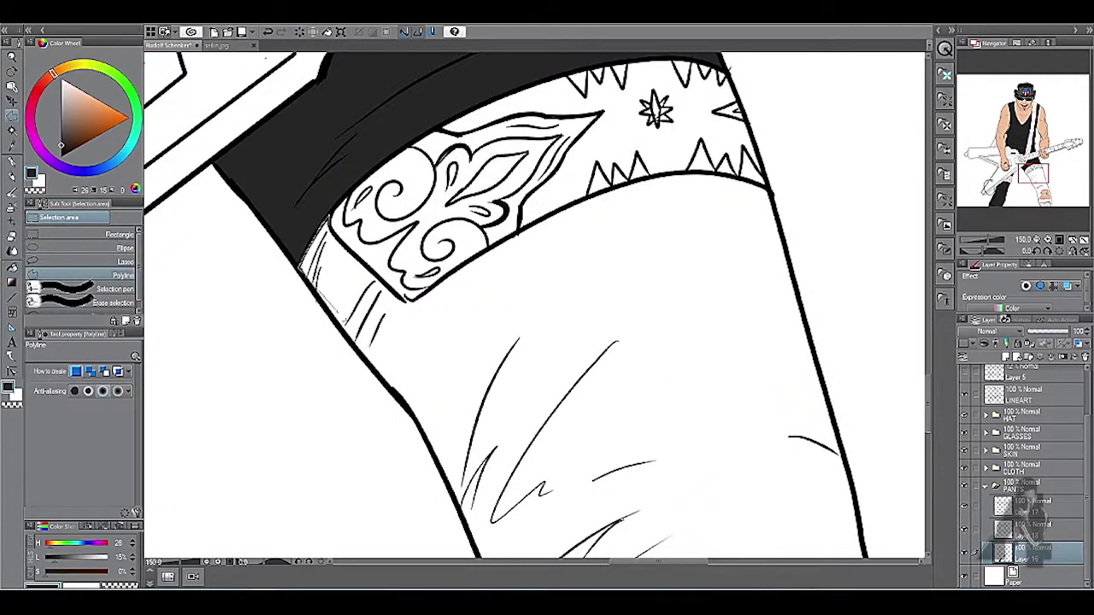
scroll(535, 308, "down", 10)
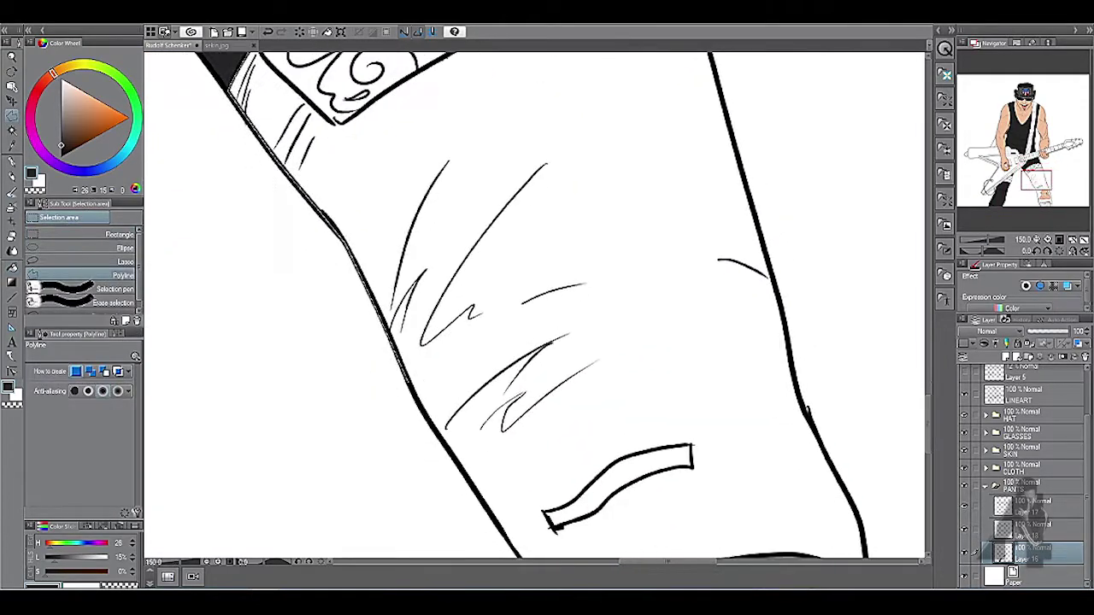
scroll(534, 308, "up", 10)
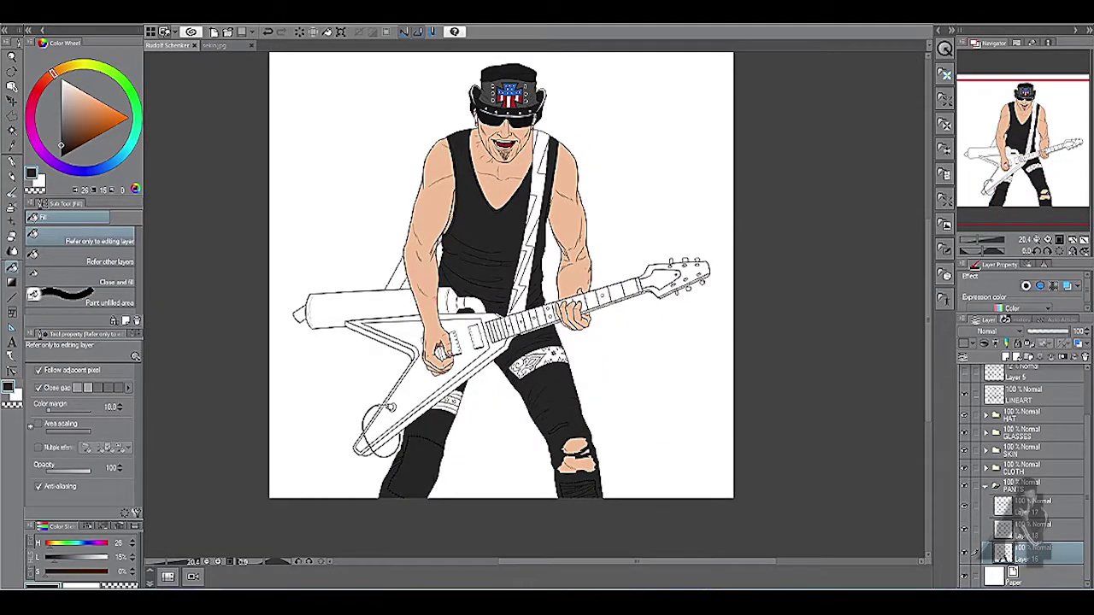
Step: Create a folder named GUITAR with three new layers below the PANTS folder
key("ctrl+plus")
key("ctrl+plus")
type("GUIT")
key("Return")
Step: Outline the two uppermost strap sections beside the lightning bolt near the shoulder with polyline selections, with black as the colour
key("ctrl+plus")
key("ctrl+plus")
key("ctrl+plus")
key("ctrl+plus")
key("ctrl+plus")
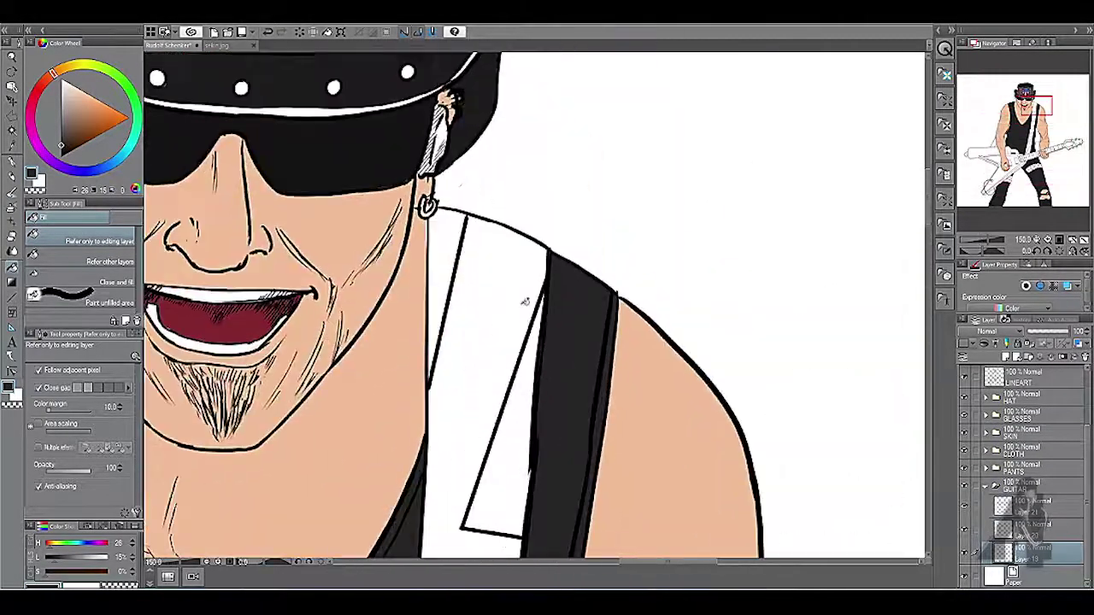
key("m")
left_click(603, 217)
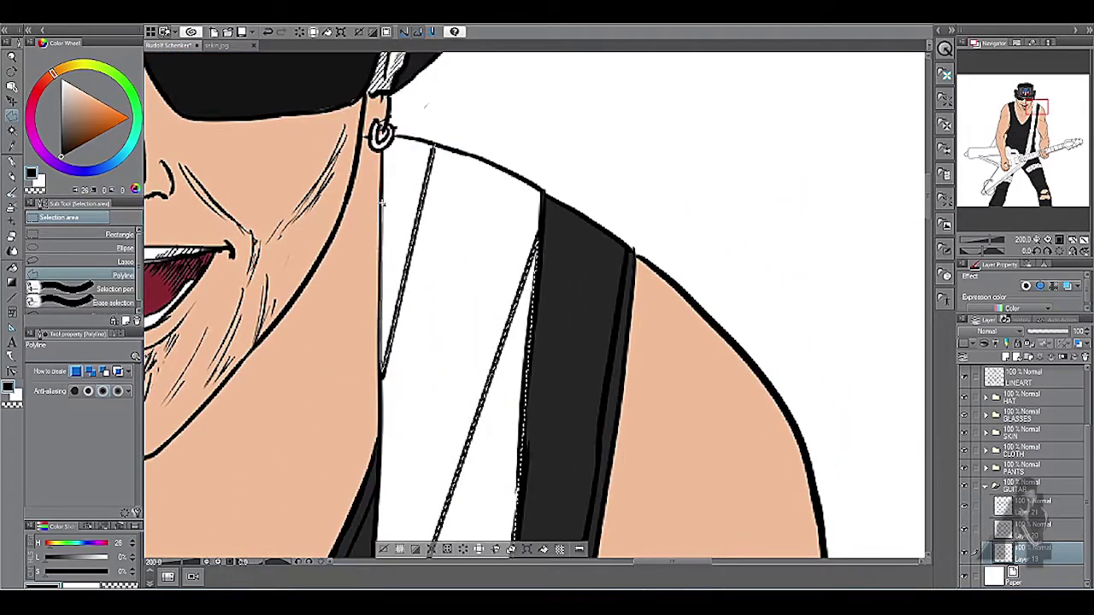
scroll(535, 307, "down", 5)
scroll(534, 308, "up", 3)
scroll(534, 307, "down", 3)
scroll(542, 183, "down", 2)
scroll(543, 183, "down", 3)
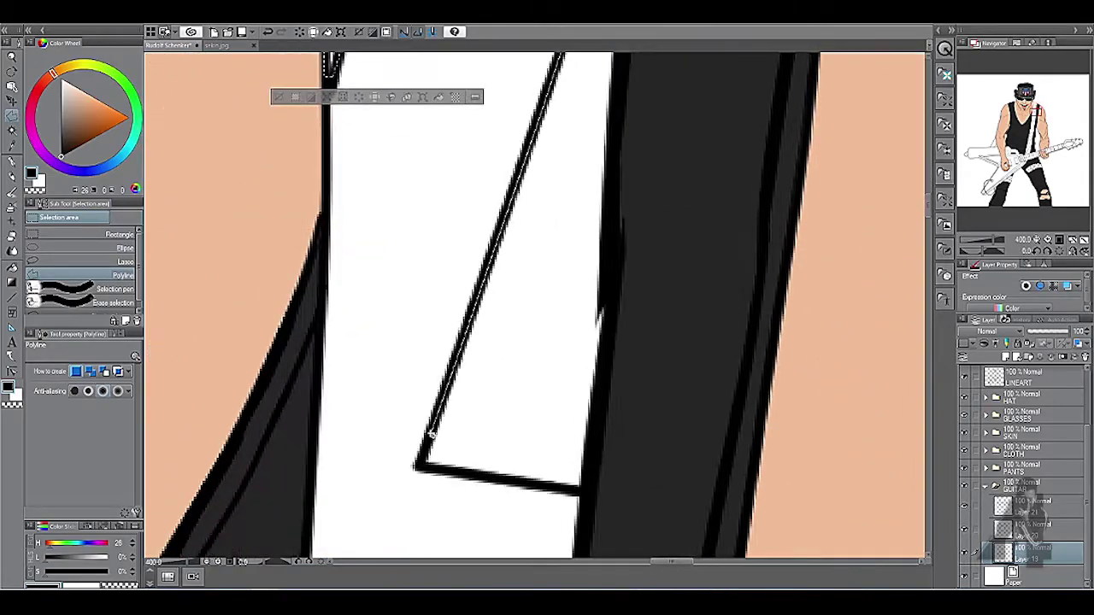
Step: Add the remaining strap sections beside the lightning bolt down to the guitar neck to the selection and fill them black
scroll(529, 308, "down", 2)
scroll(513, 399, "up", 2)
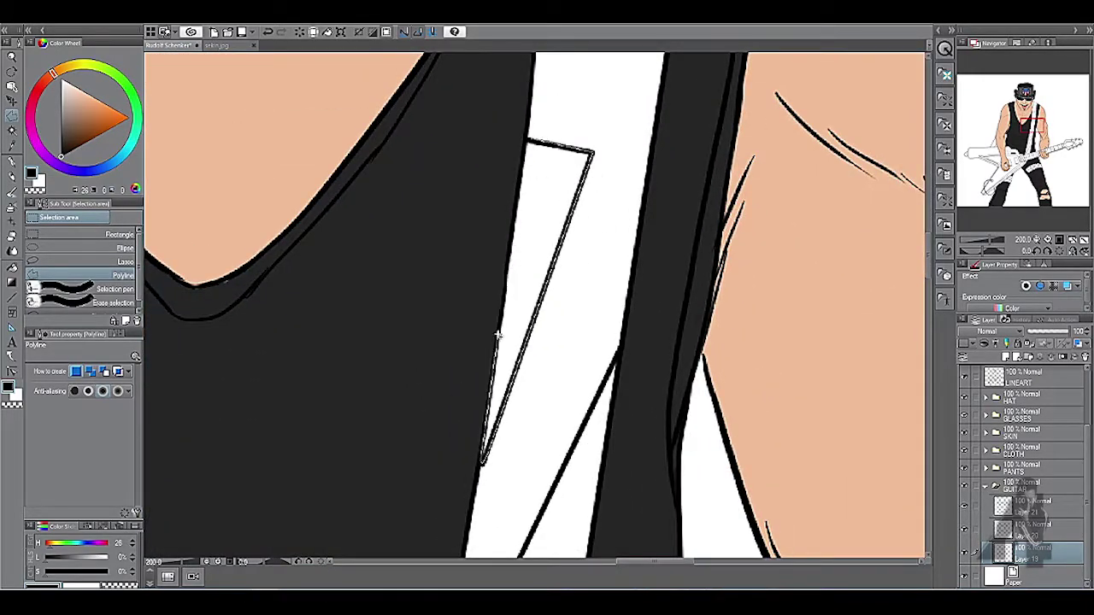
scroll(555, 265, "down", 3)
scroll(435, 395, "up", 1)
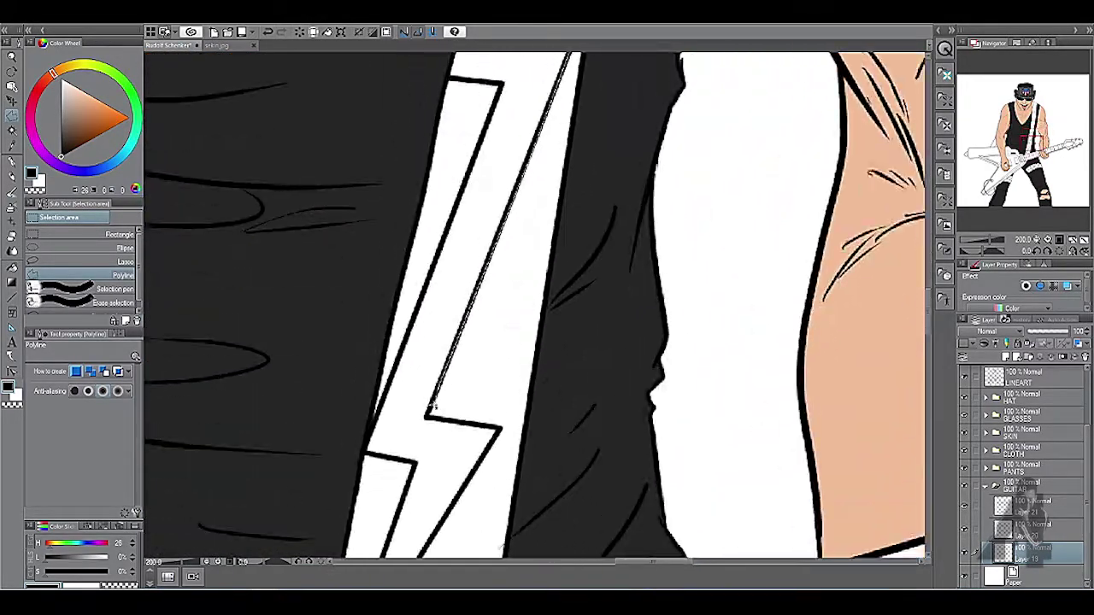
scroll(436, 395, "down", 2)
scroll(598, 294, "up", 3)
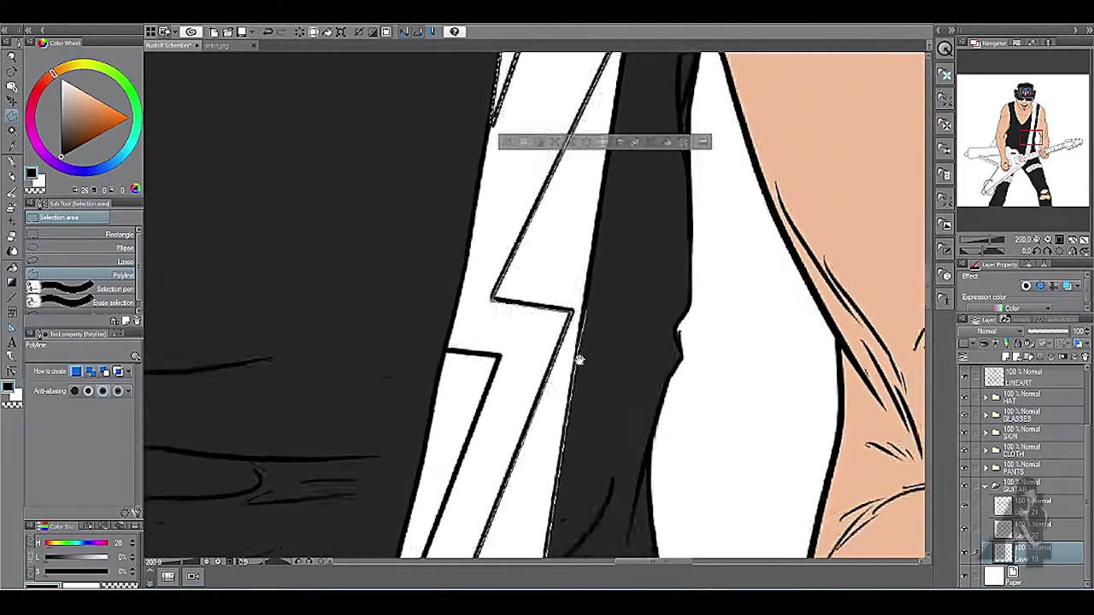
scroll(534, 303, "down", 5)
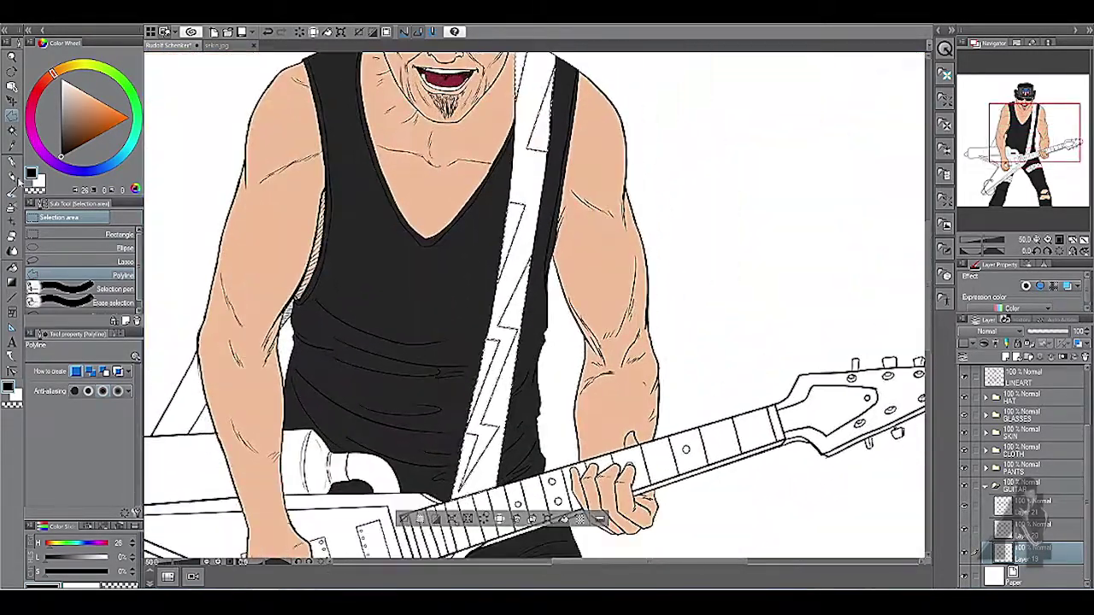
key("g")
Step: Ink the strap gap under the armpit with the G-pen, and outline and fill the strap section behind the picking arm in black
scroll(534, 304, "up", 4)
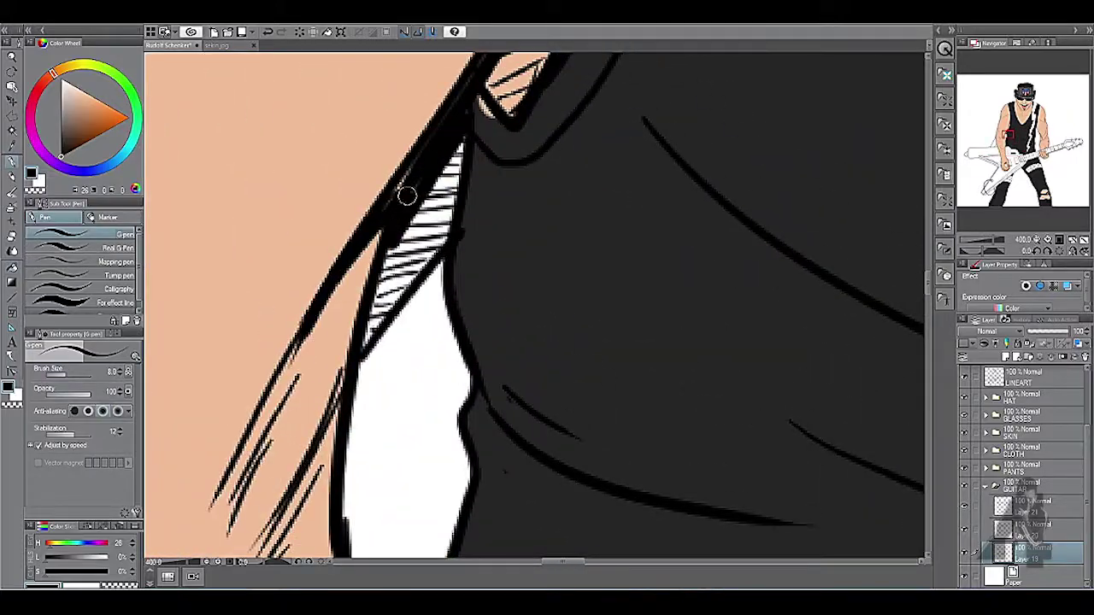
left_click_drag(403, 182, 403, 257)
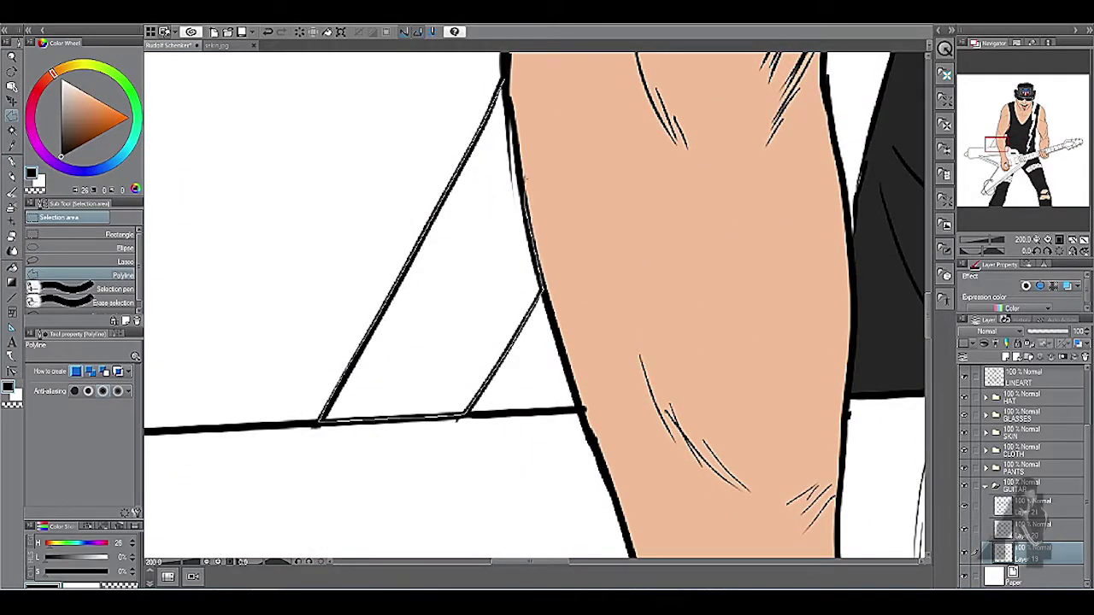
key("g")
left_click(466, 325)
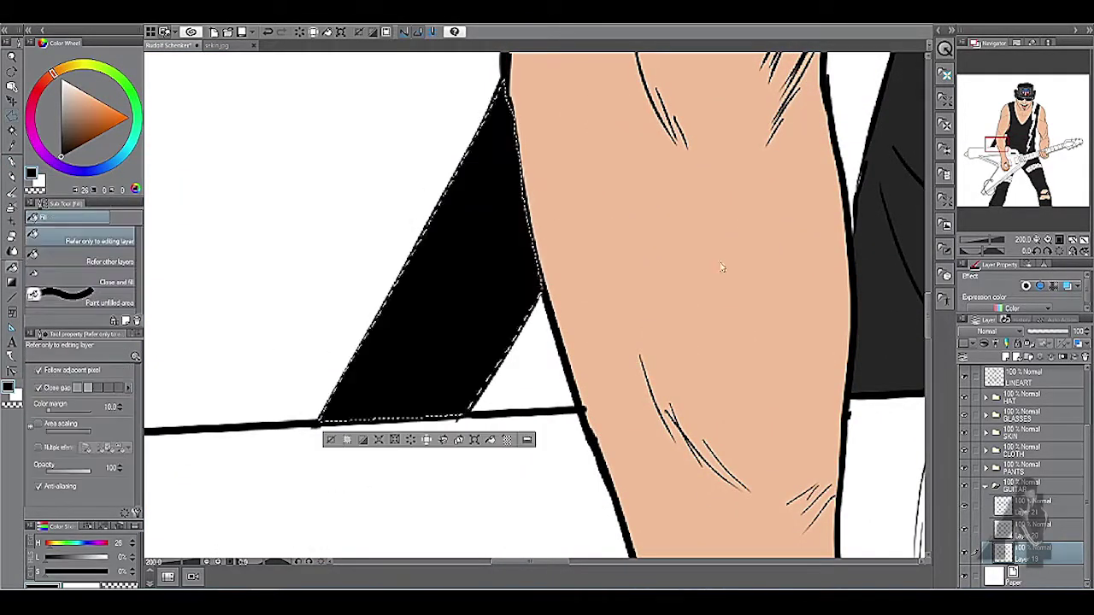
key("ctrl+0")
scroll(466, 357, "up", 4)
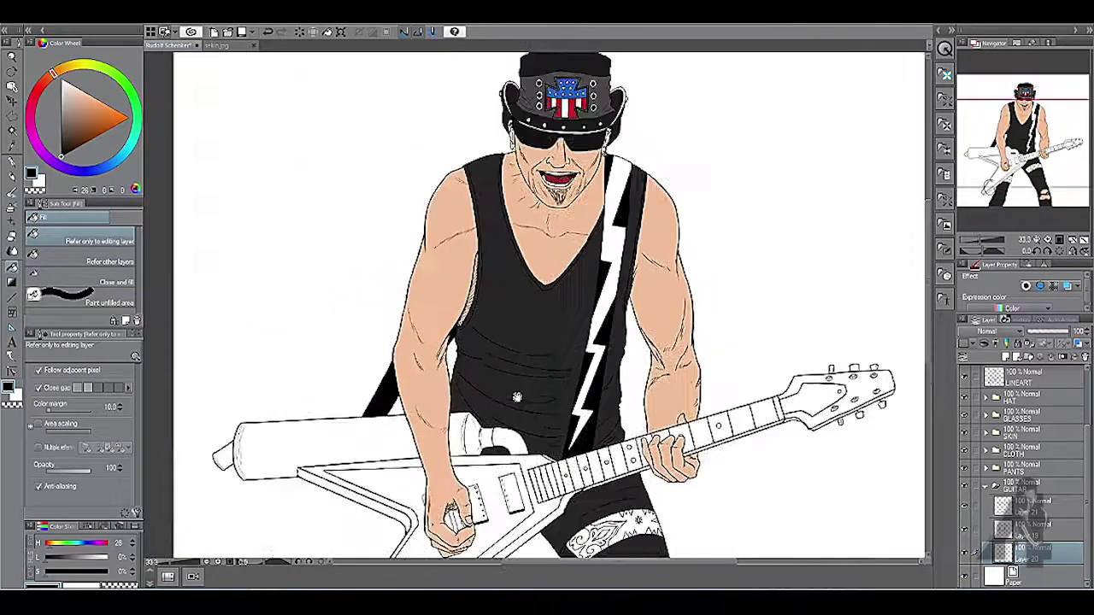
key("ctrl+0")
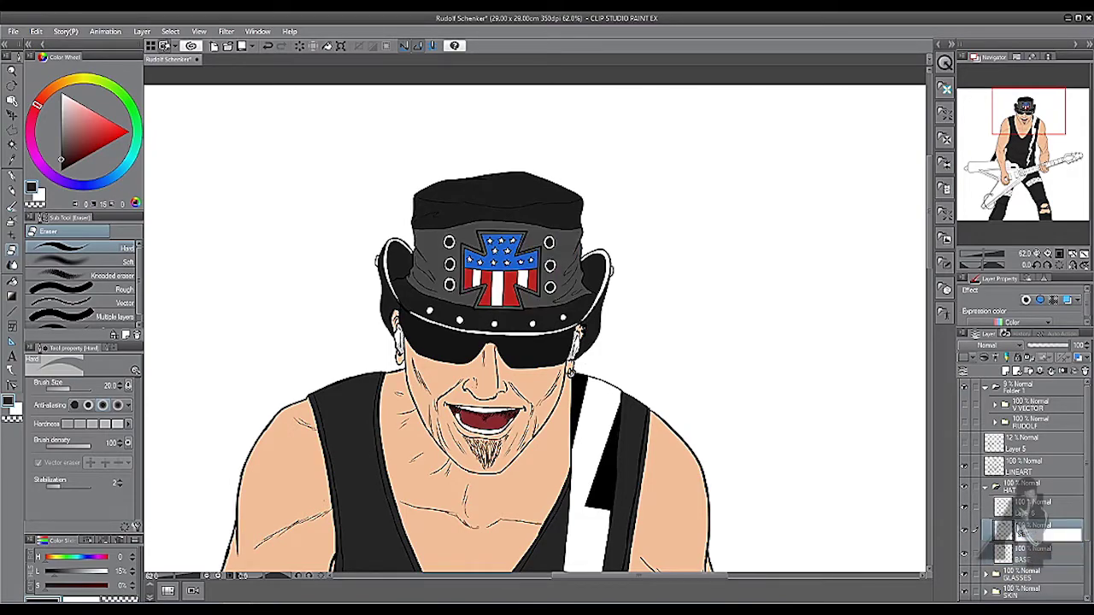
Step: Name the middle layer of the HAT folder SECONDARY and add a clipped layer above it
key("ctrl+plus")
key("ctrl+plus")
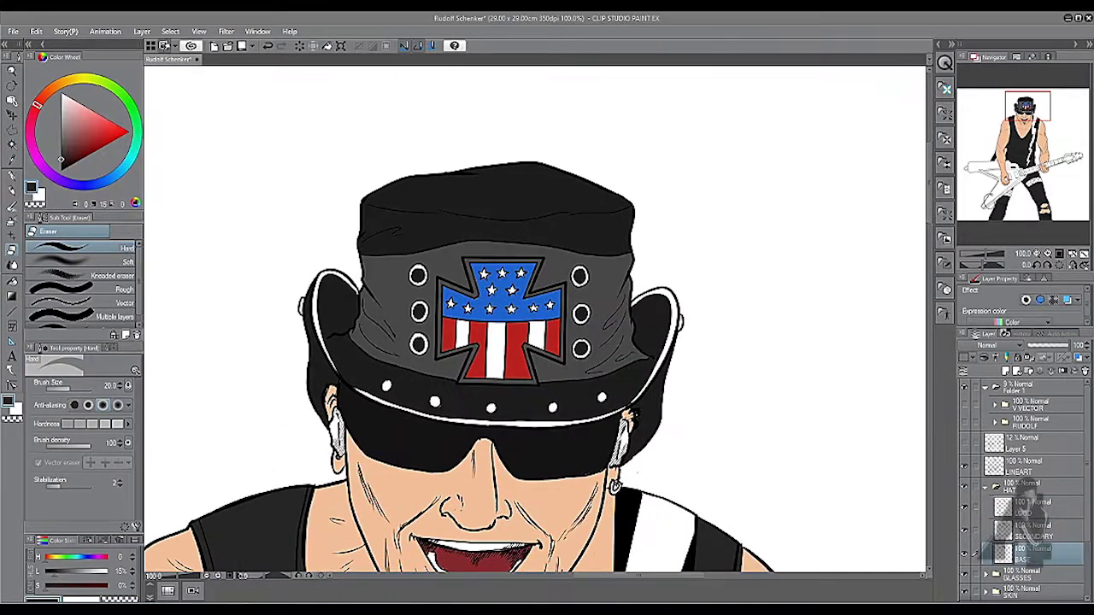
left_click(1030, 530)
Step: Load the SECONDARY layer's area as a selection and paint dark fold shadows on the side of the hat band with Smooth watercolor
key("b")
key("ctrl+plus")
key("bracketleft")
key("bracketleft")
left_click_drag(355, 267, 366, 309)
left_click(104, 305)
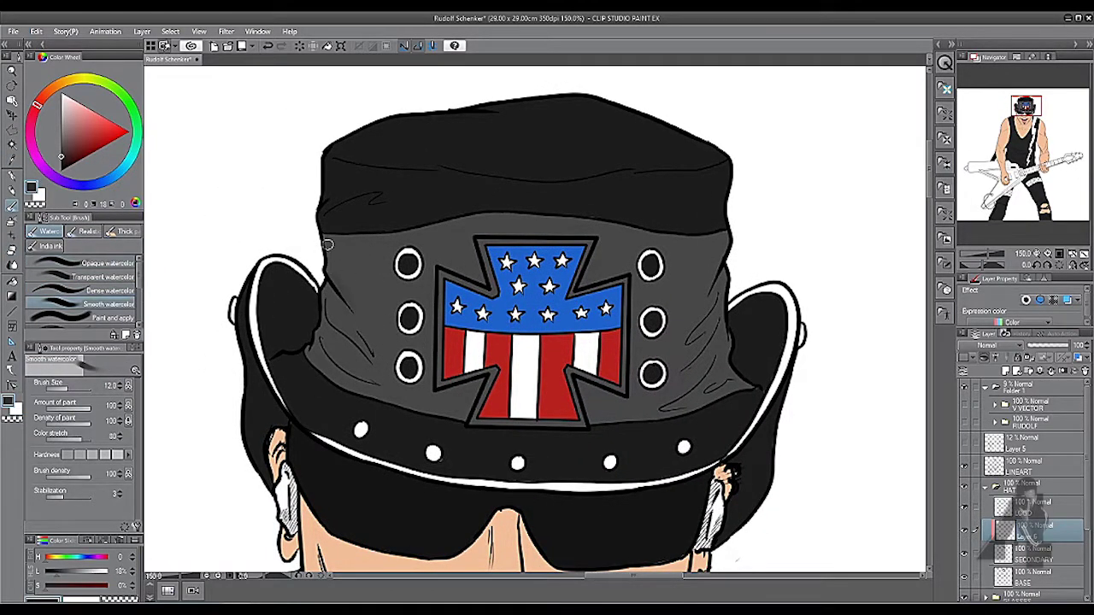
left_click(1003, 554, "ctrl")
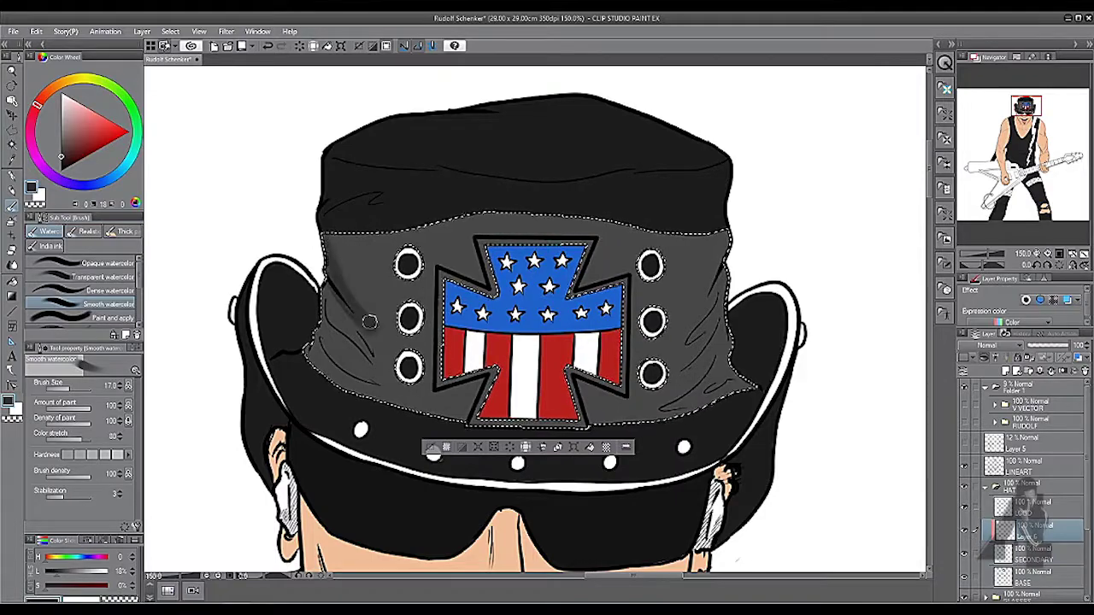
Step: Refine the hat band's fold shading with Opaque watercolor and Blur, and add a layer for soft airbrush shading
key("e")
key("b")
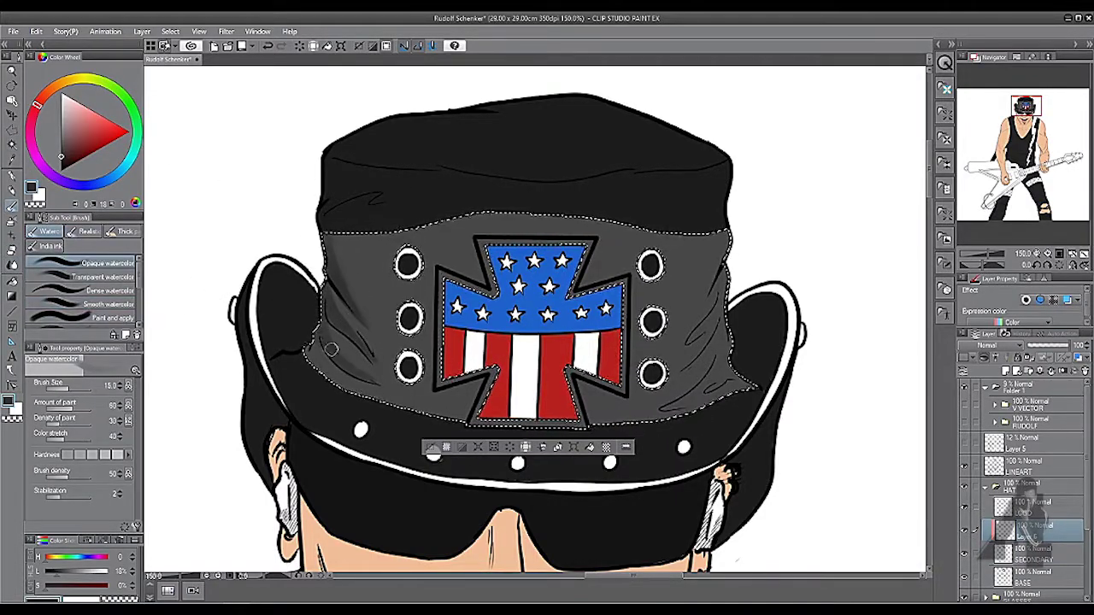
key("j")
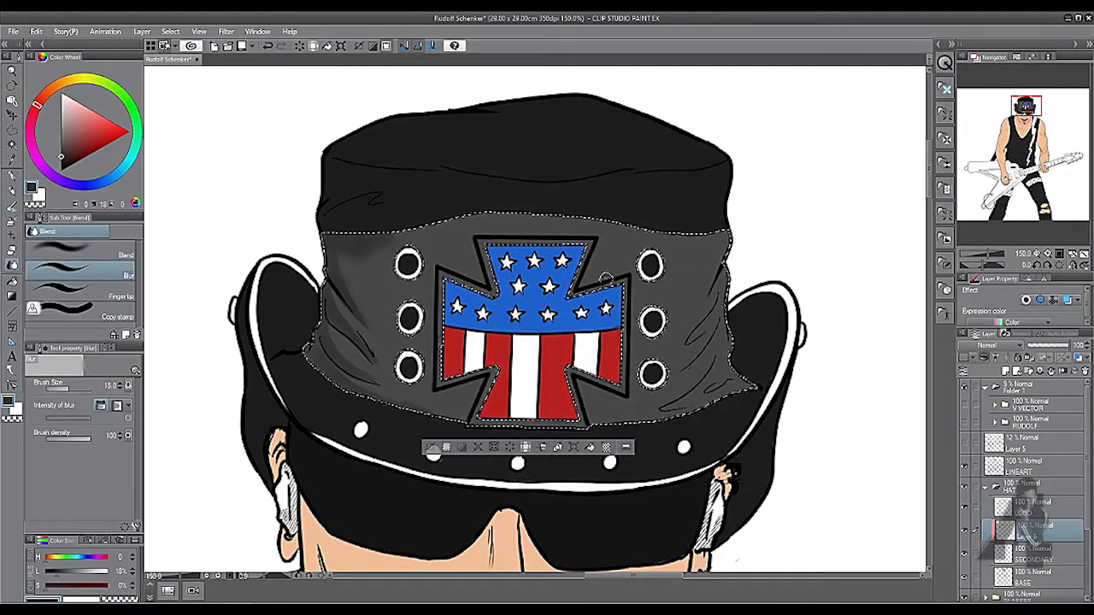
key("b")
left_click(1006, 371)
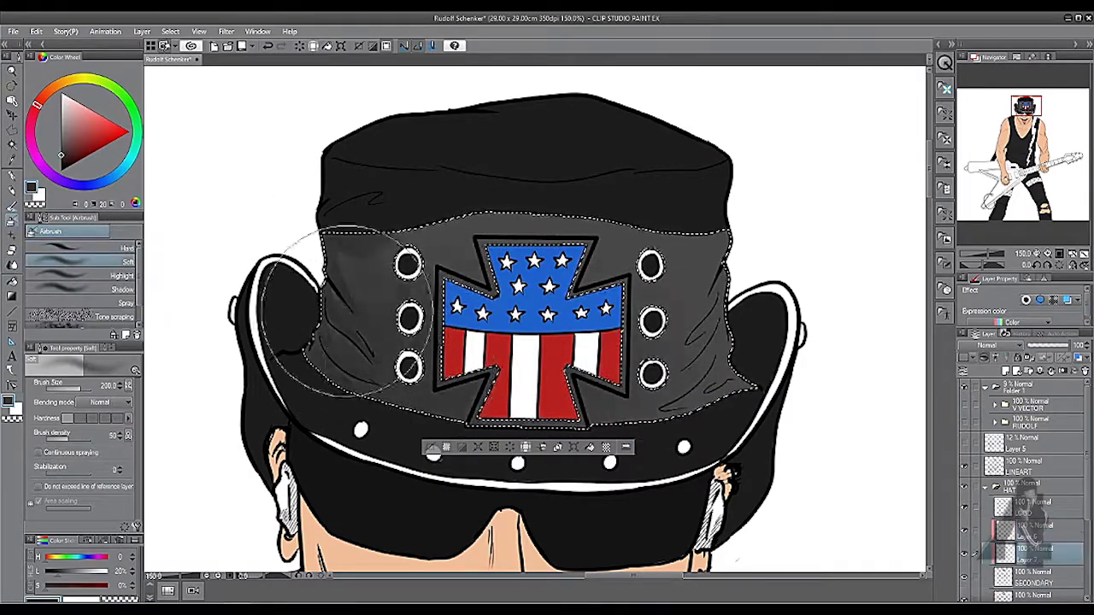
Step: Ink black fold shadows along both sides of the hat band with the G-pen and soften their edges with Blur
key("p")
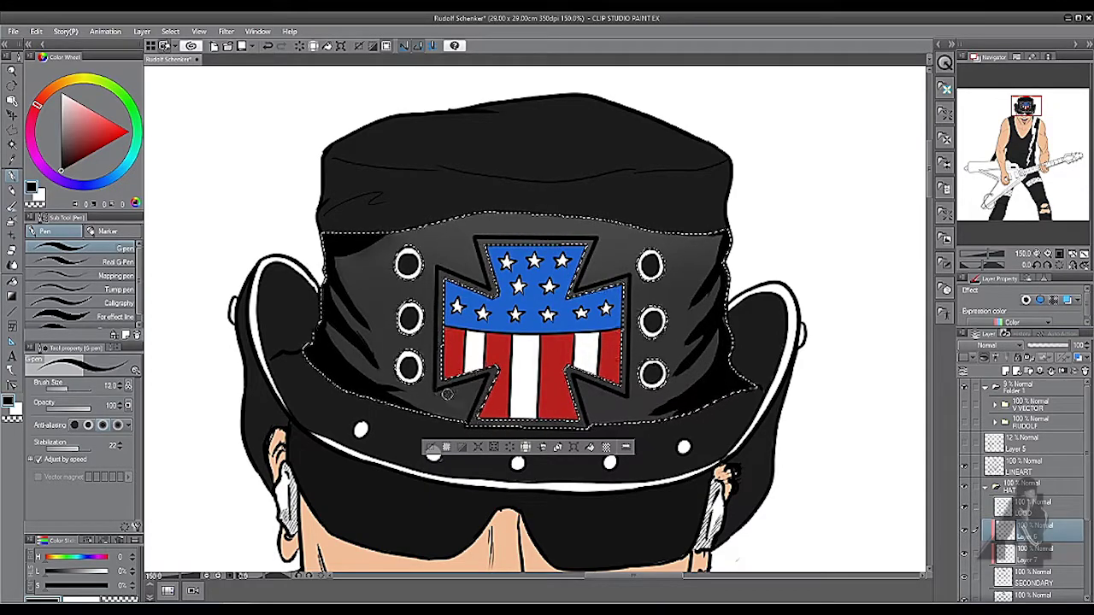
key("j")
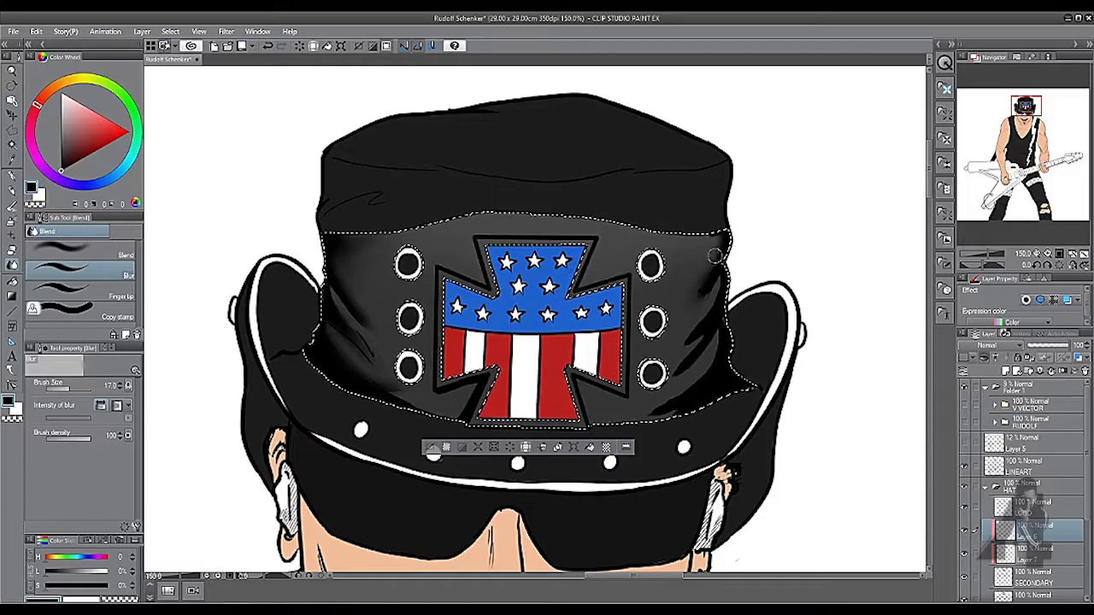
key("j")
left_click_drag(724, 342, 660, 315)
Step: Airbrush lighter grey highlights onto the hat band on a separate layer and clear the selection
key("b")
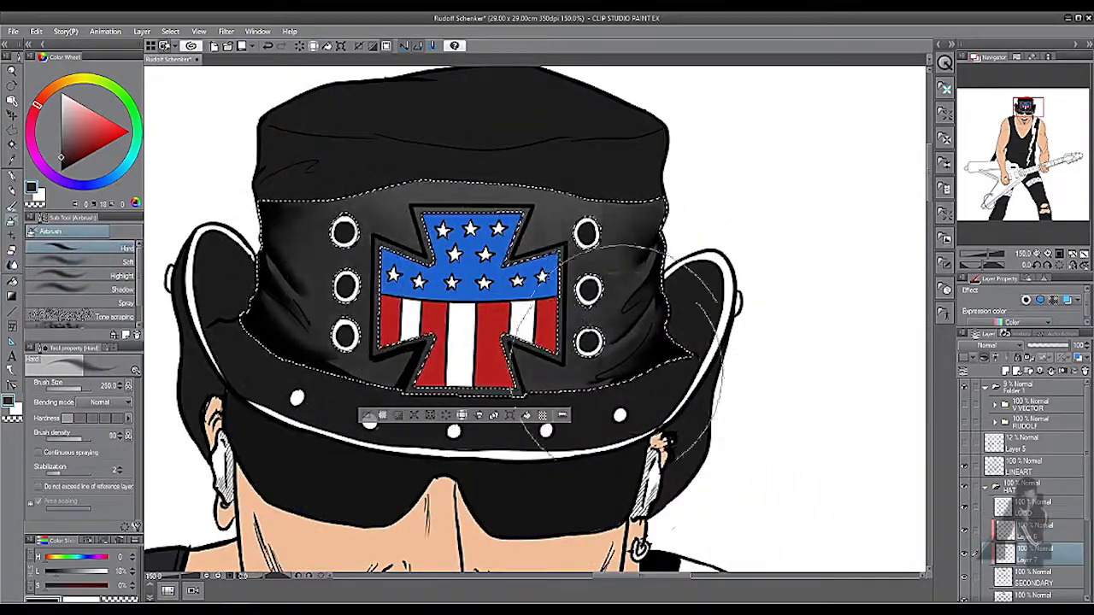
left_click(62, 143)
key("ctrl+d")
key("ctrl+minus")
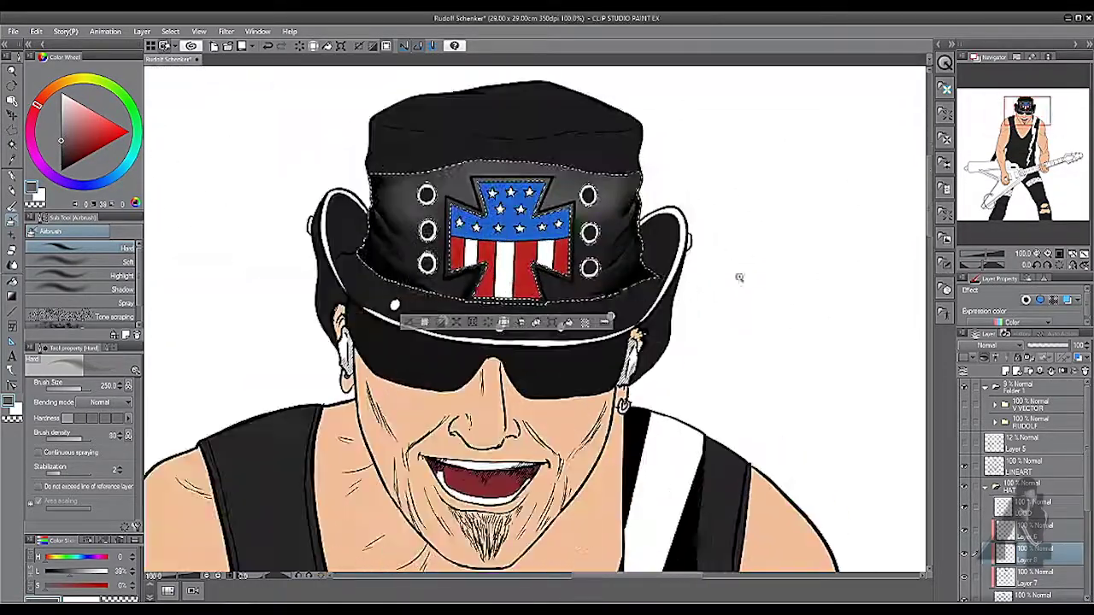
Step: Trace the border of the cross emblem in white with the G-pen on the LOGO layer
key("alt+bracketright")
key("alt+bracketright")
scroll(523, 193, "up", 5)
key("p")
left_click_drag(389, 144, 416, 226)
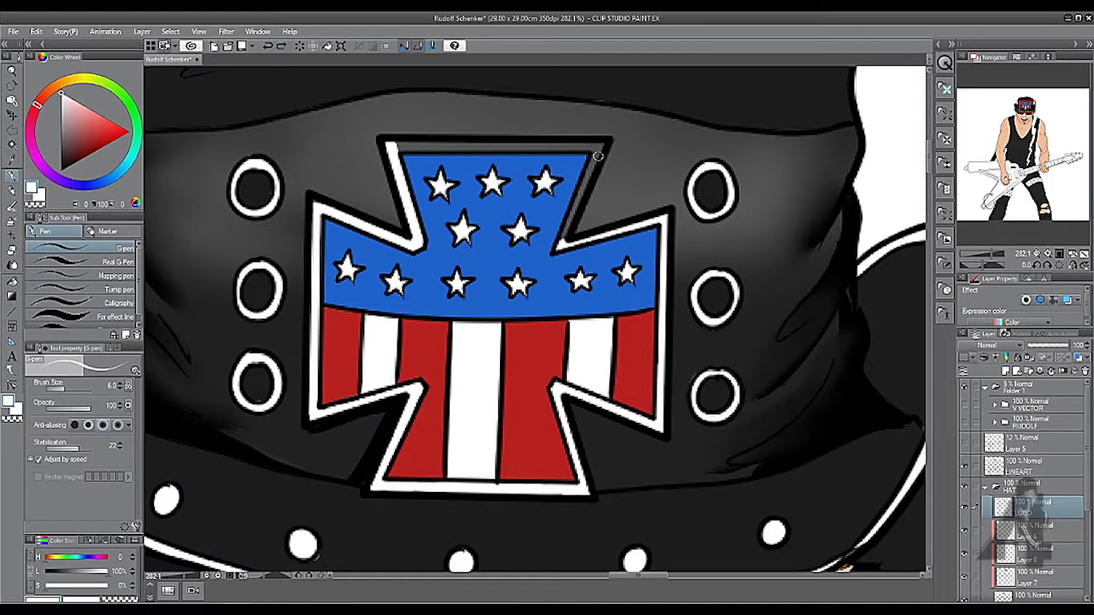
scroll(630, 222, "down", 5)
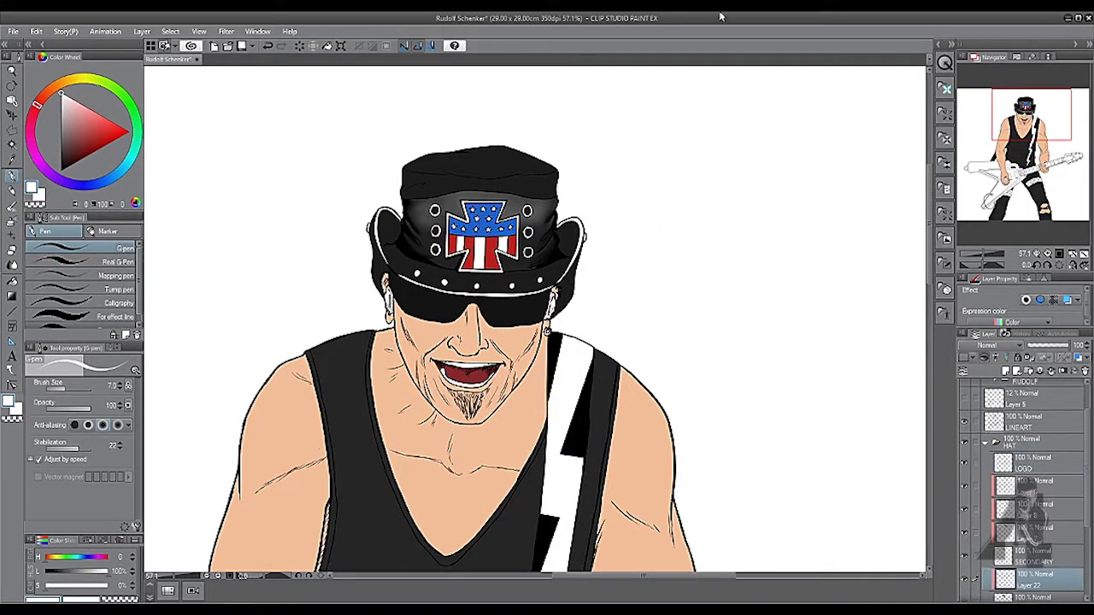
Step: Draw grey highlights along the folds of the hat's upper side with the G-pen on a layer above BASE
scroll(499, 342, "up", 4)
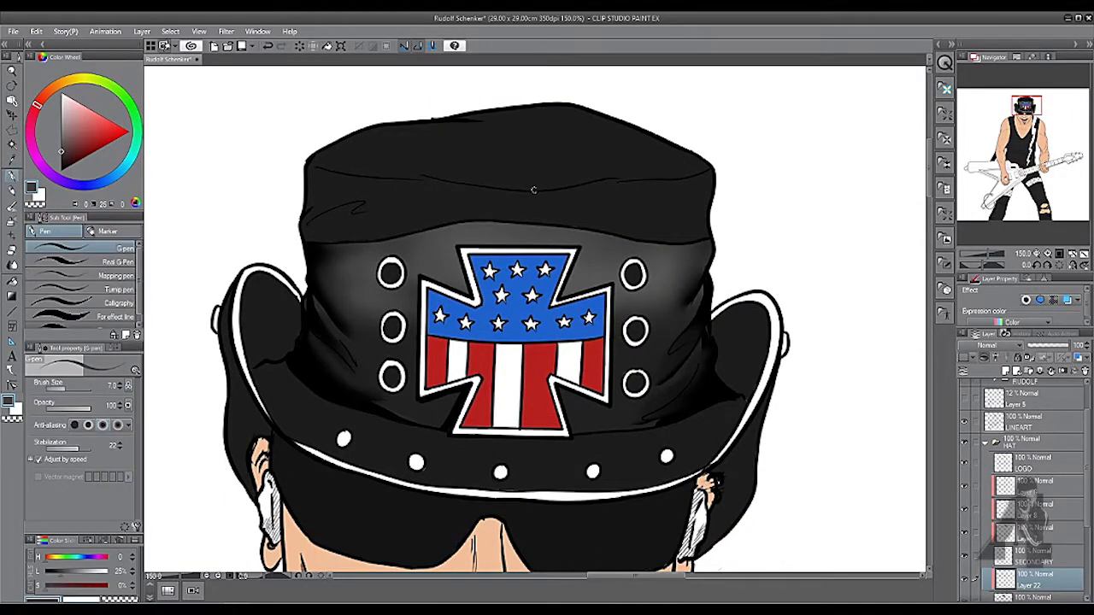
left_click_drag(649, 324, 433, 175)
left_click_drag(423, 414, 423, 437)
mouse_move(423, 438)
left_mouse_down()
mouse_move(369, 212)
mouse_move(401, 249)
mouse_move(394, 227)
mouse_move(421, 245)
mouse_move(384, 318)
left_mouse_up()
left_click_drag(396, 363, 400, 202)
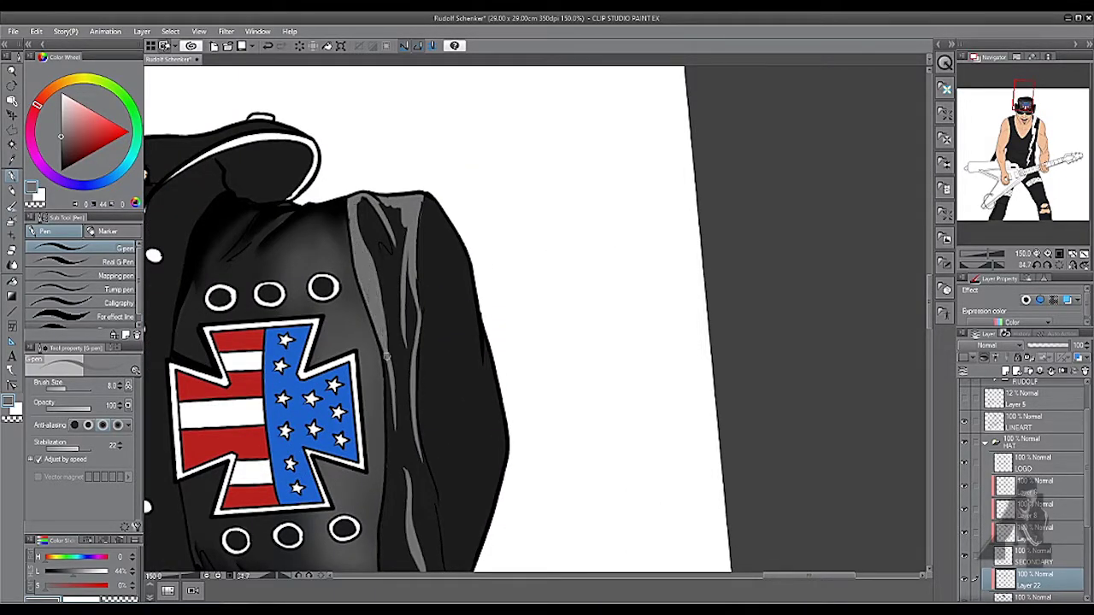
key("ctrl+0")
Step: Blend the grey fold highlights on the hat's upper side into the dark base with the Smooth watercolor brush
key("b")
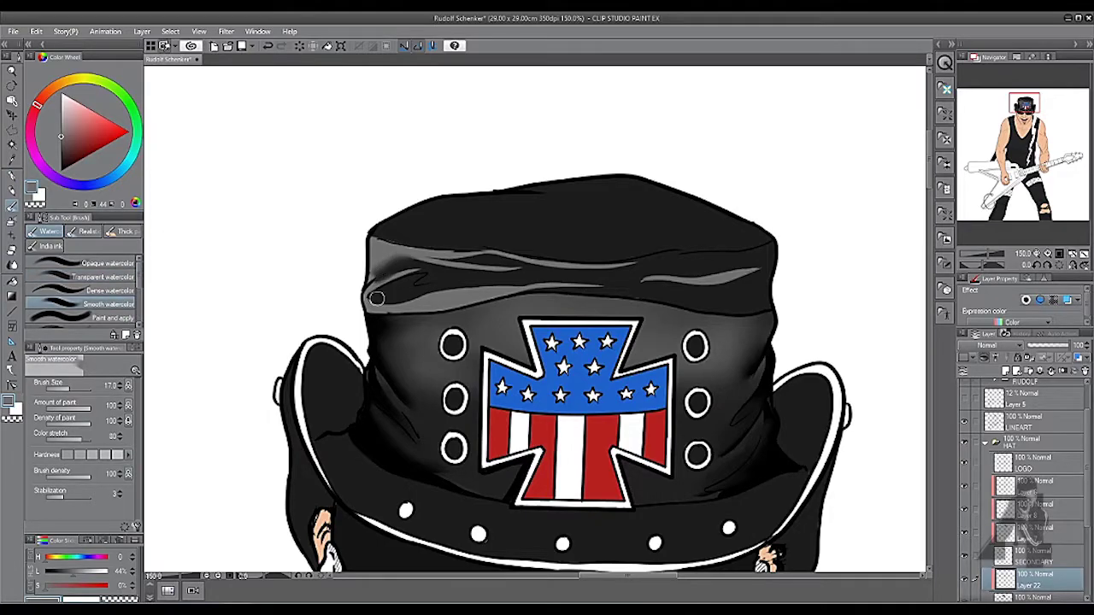
scroll(613, 251, "up", 1)
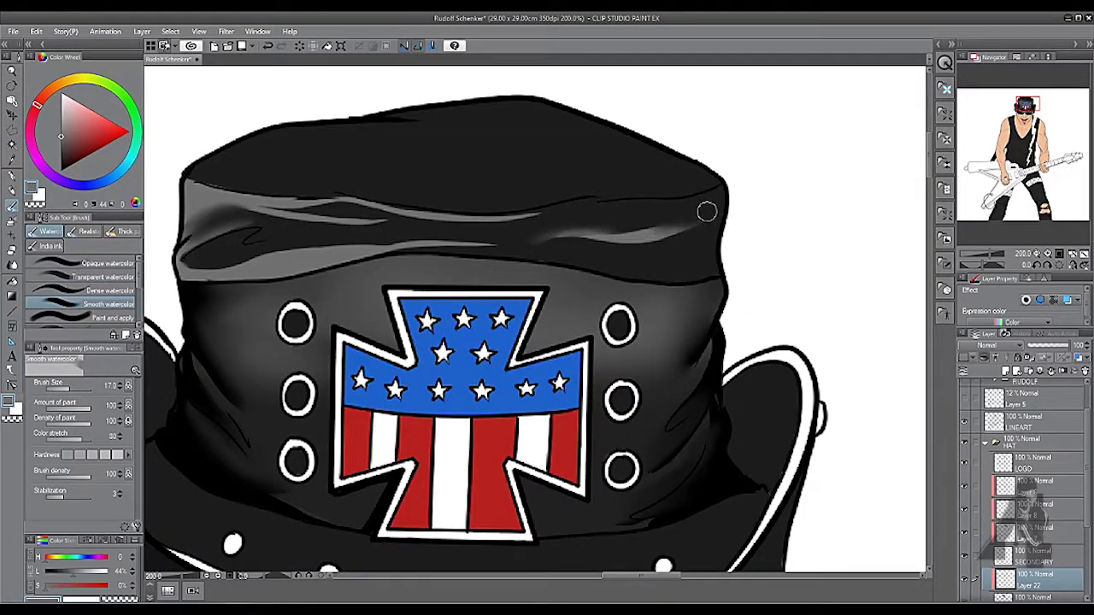
scroll(570, 231, "left", 2)
scroll(344, 241, "left", 1)
scroll(344, 241, "down", 1)
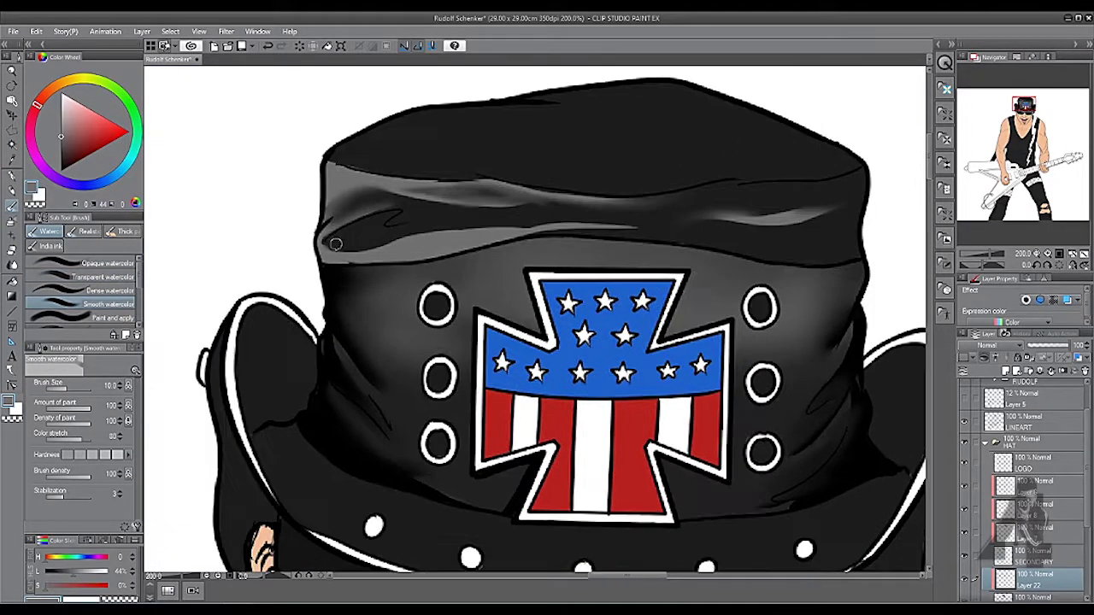
scroll(626, 228, "down", 3)
scroll(626, 228, "up", 2)
Step: Shade the top of the hat with the Soft airbrush and add light grey G-pen highlights to it
key("b")
scroll(767, 235, "down", 3)
scroll(768, 236, "up", 2)
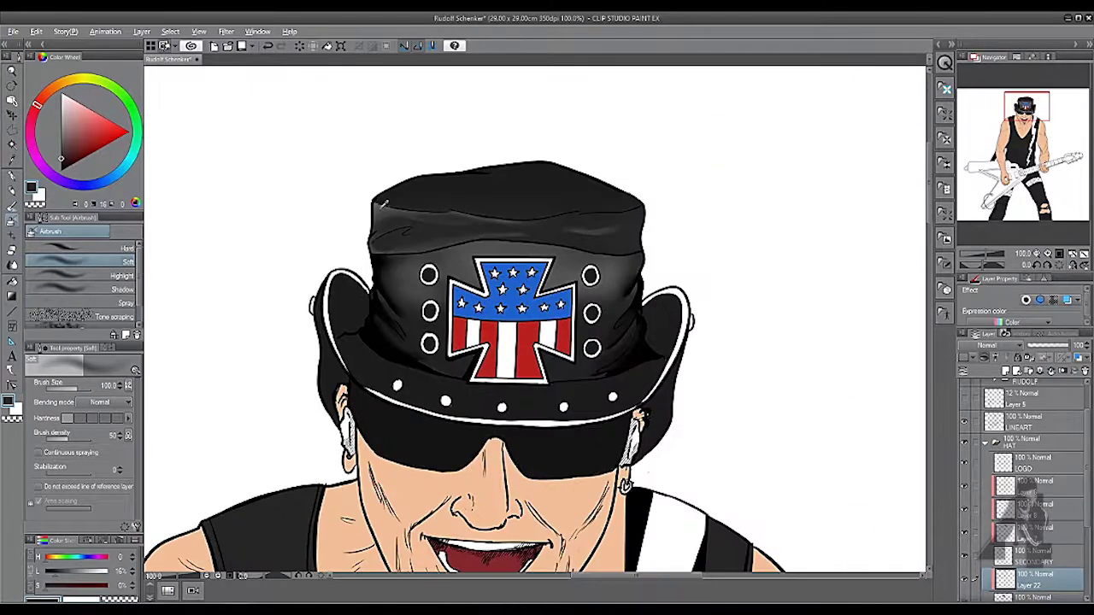
mouse_move(413, 185)
left_mouse_down()
mouse_move(420, 176)
mouse_move(574, 176)
left_mouse_up()
key("r")
scroll(342, 408, "up", 2)
mouse_move(342, 409)
left_mouse_down()
mouse_move(445, 126)
mouse_move(421, 410)
left_mouse_up()
key("p")
key("ctrl+0")
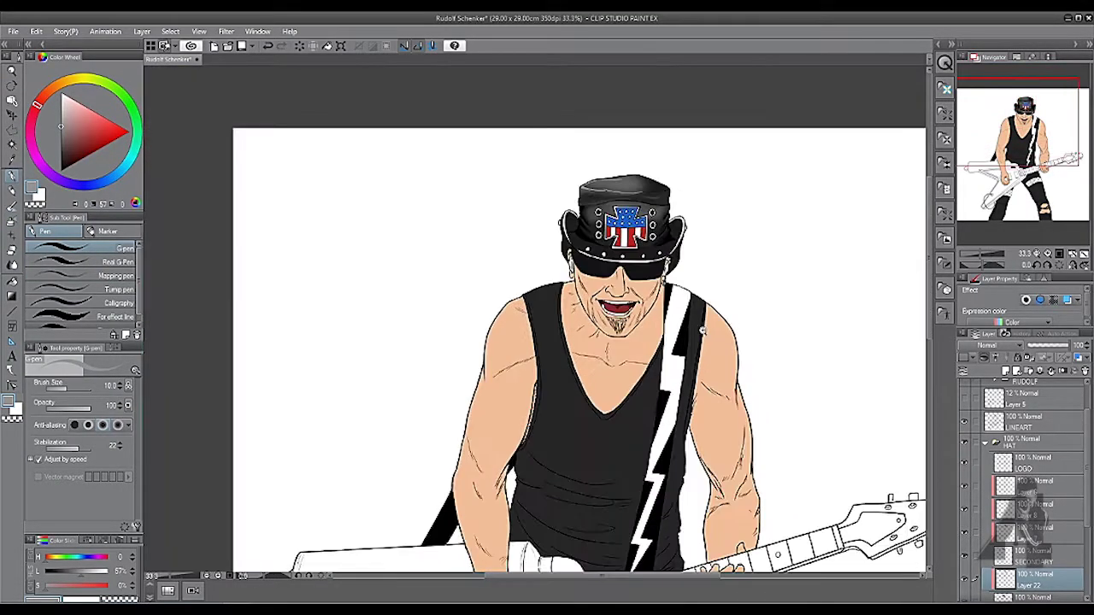
Step: Smooth the highlights on the top of the hat with the Smooth watercolor brush
scroll(508, 291, "up", 3)
key("b")
key("ctrl+0")
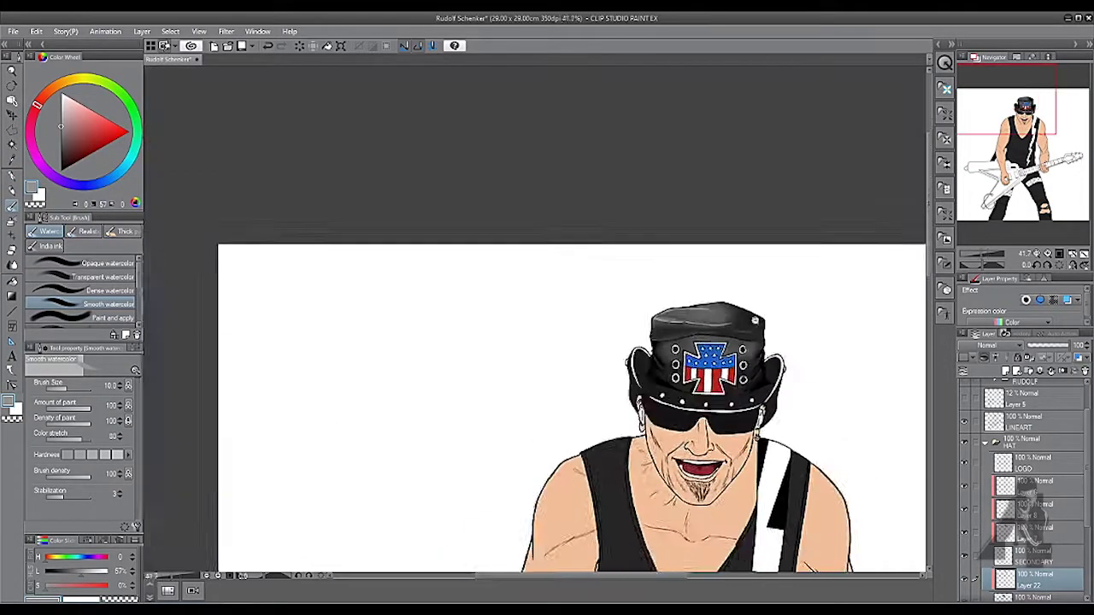
scroll(521, 326, "up", 5)
key("ctrl+0")
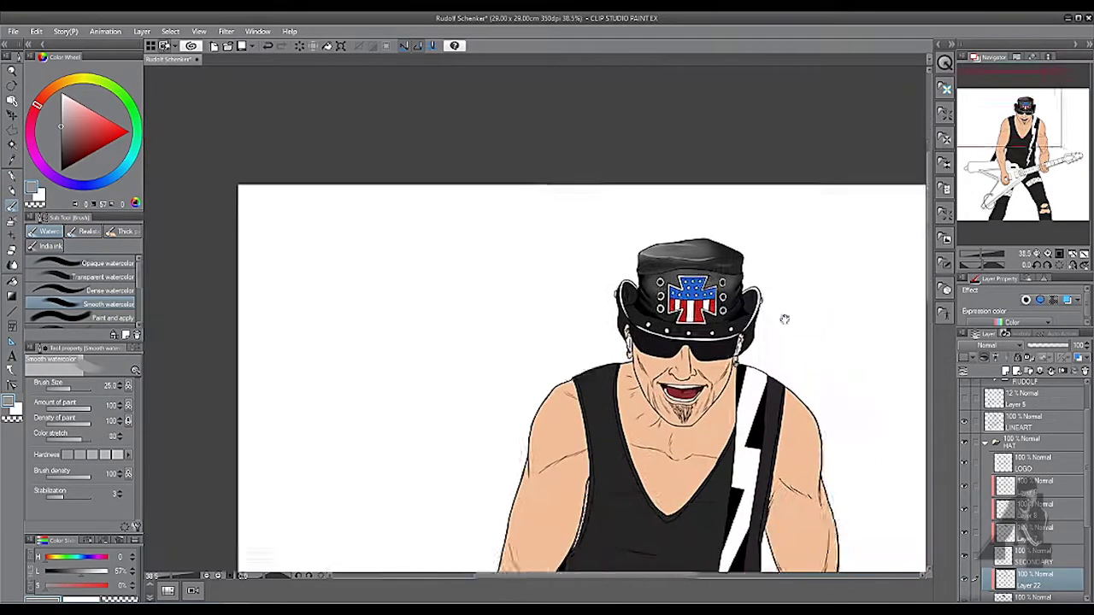
scroll(598, 333, "up", 3)
scroll(792, 332, "down", 2)
scroll(388, 231, "up", 2)
Step: Paint black shadows inside both upturned sides of the brim with the G-pen on a new layer
key("ctrl+shift+n")
key("x")
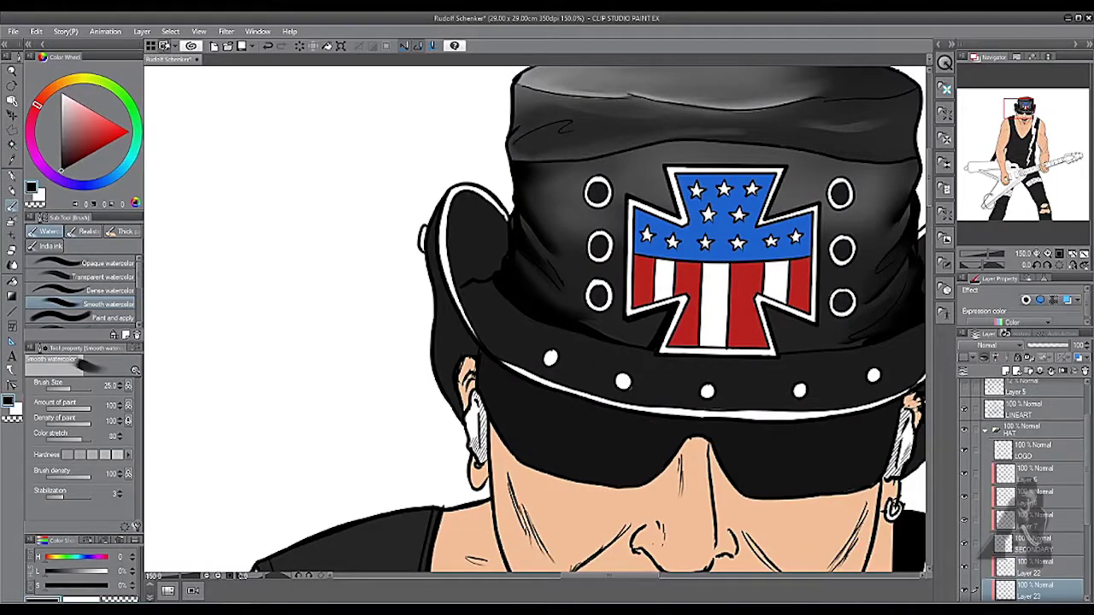
key("p")
scroll(480, 209, "up", 1)
key("bracketleft")
key("bracketleft")
left_click_drag(471, 293, 452, 276)
scroll(512, 276, "right", 5)
left_click_drag(581, 256, 600, 279)
scroll(699, 309, "down", 1)
left_click_drag(699, 309, 802, 394)
scroll(584, 244, "up", 1)
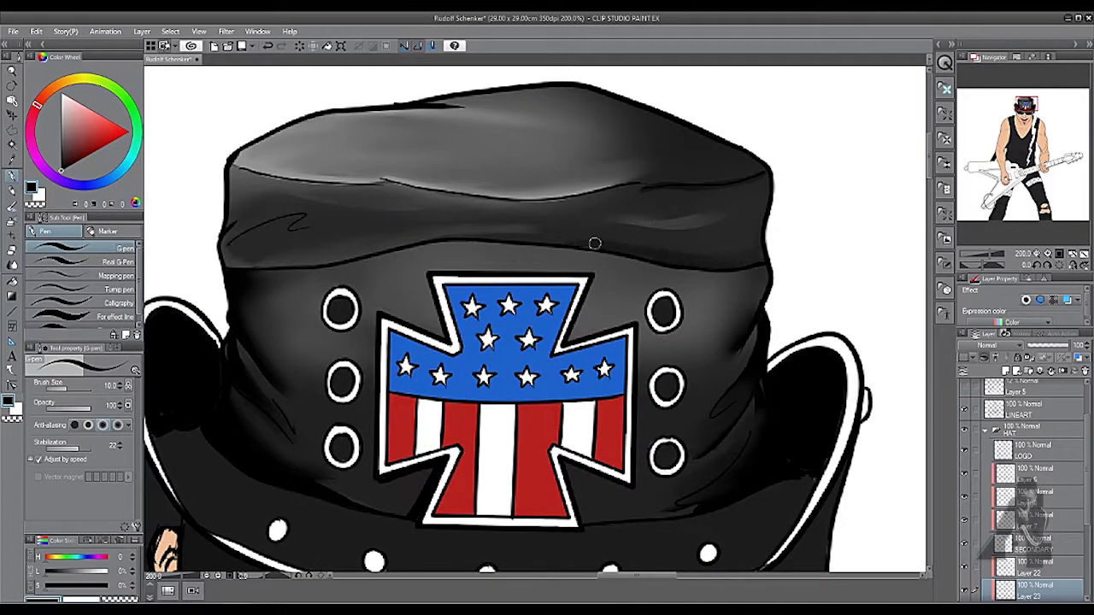
Step: Extend the black shadows onto the ends of the front brim and soften them with the Blend tool
left_click_drag(208, 447, 291, 256)
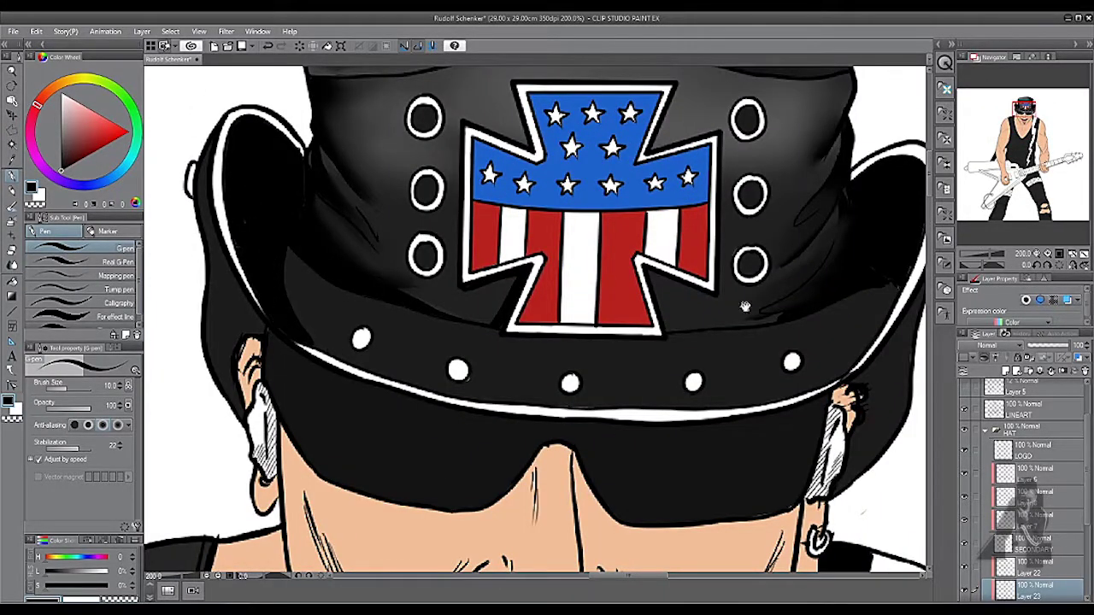
left_click_drag(334, 354, 180, 323)
key("j")
scroll(692, 290, "down", 8)
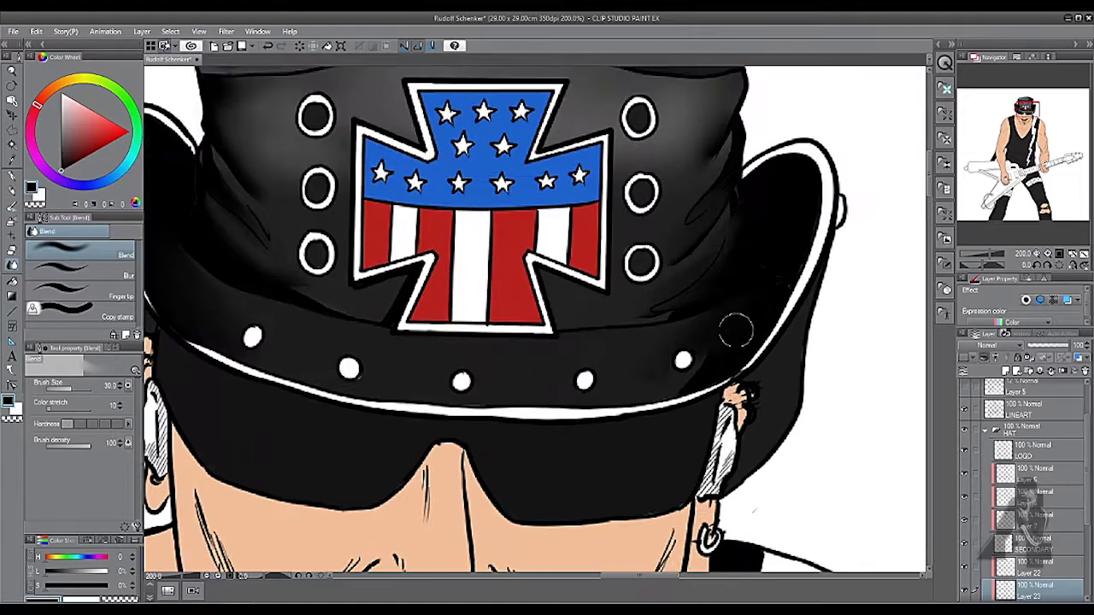
scroll(597, 218, "up", 5)
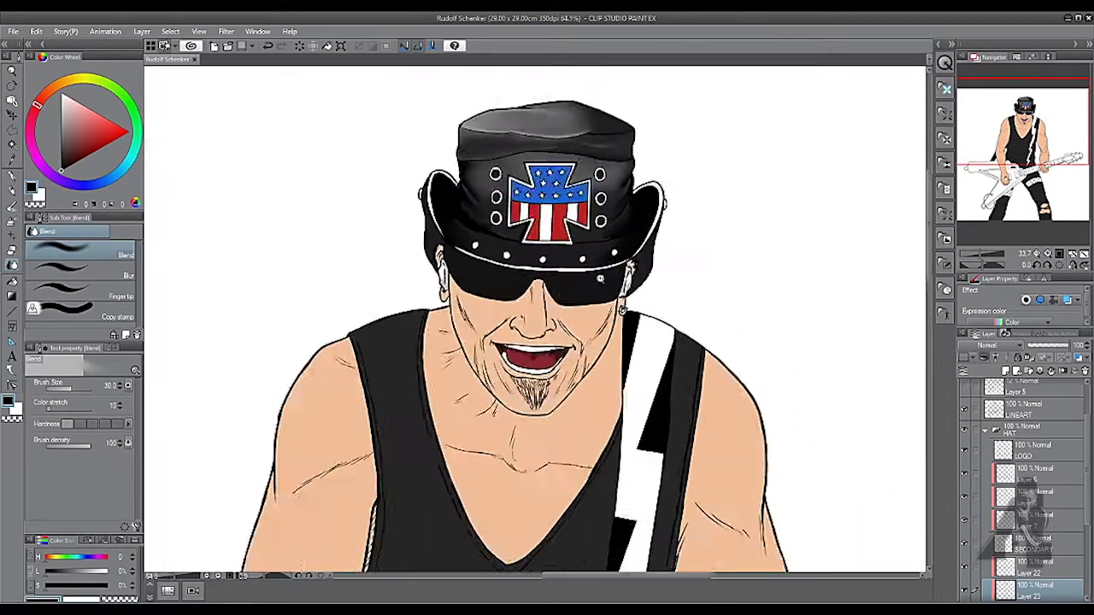
Step: Select the hat's base area, add light grey highlights to the brim's outer side, and deepen the brim's shadows in black
left_click(12, 206)
scroll(513, 256, "up", 2)
left_click(1005, 566, "ctrl")
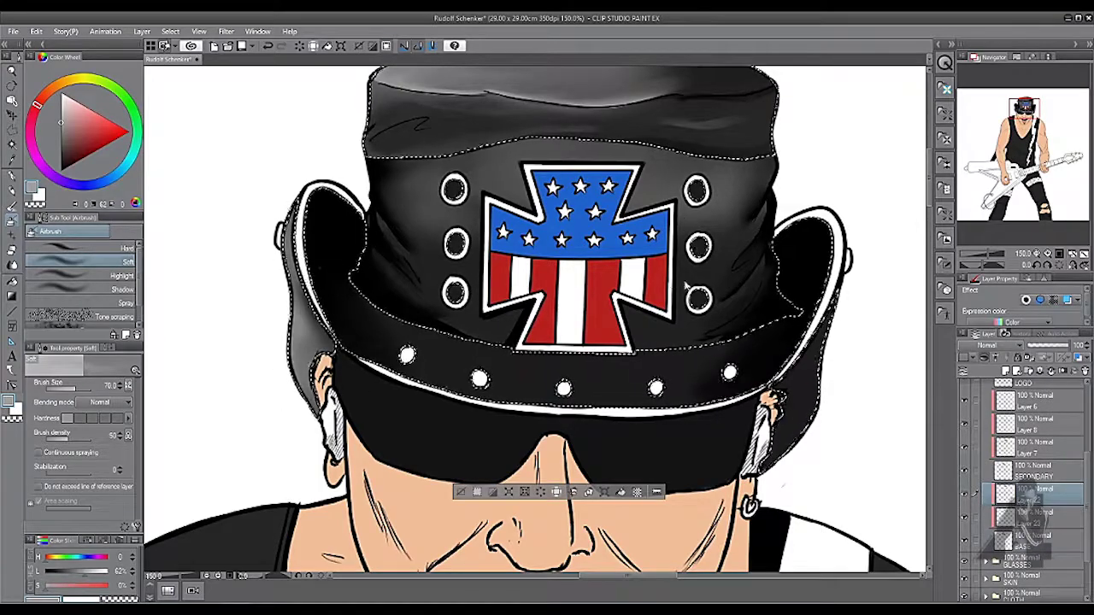
key("b")
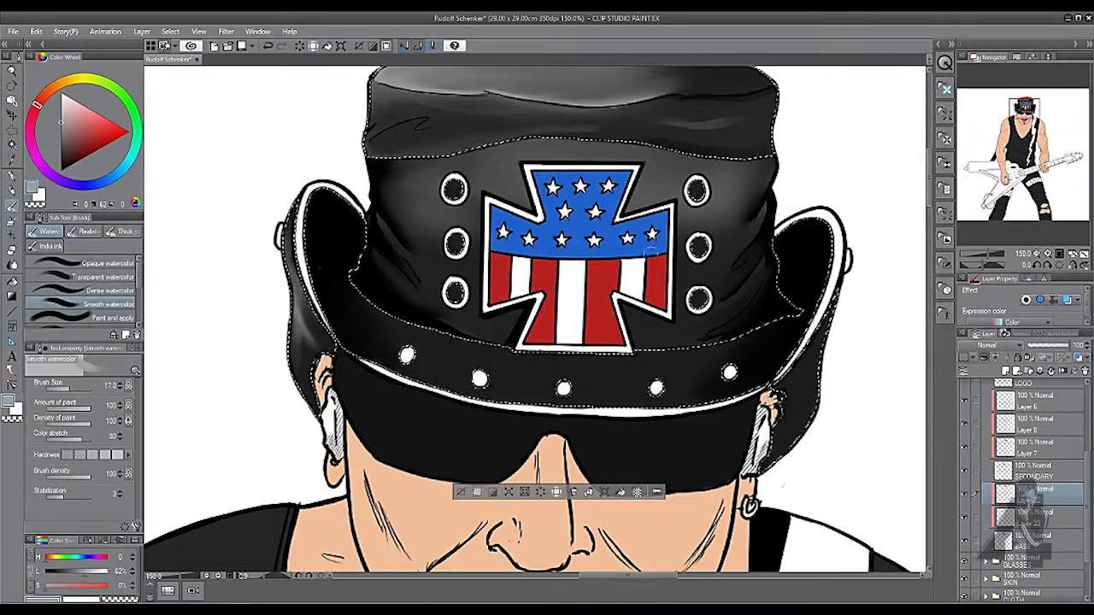
scroll(357, 284, "down", 2)
key("alt+bracketleft")
key("p")
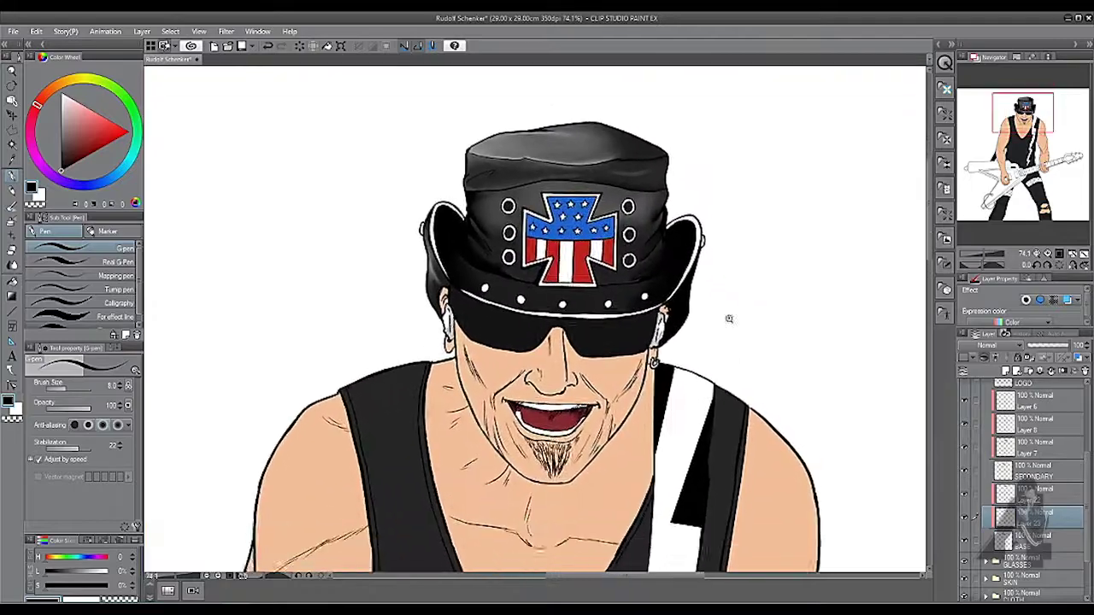
scroll(711, 350, "up", 1)
Step: Add a clipped layer above LOGO, sample the emblem's blue, and select the blue starred field
left_click(711, 349, "ctrl+shift")
scroll(554, 280, "up", 1)
left_click(554, 280, "alt")
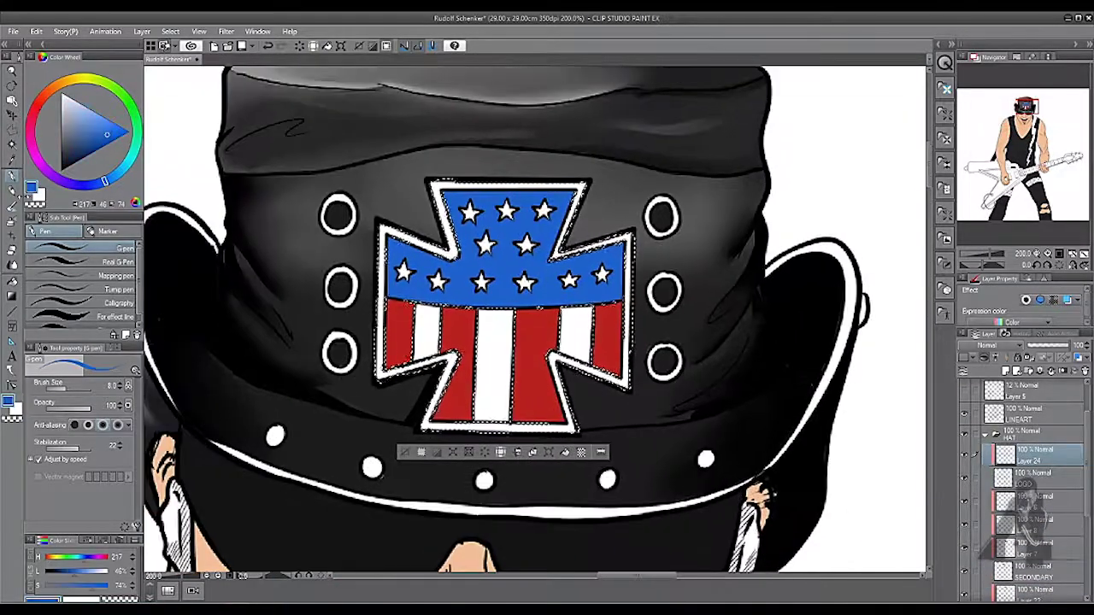
key("ctrl+d")
key("w")
left_click(554, 279)
left_click(1054, 473)
key("b")
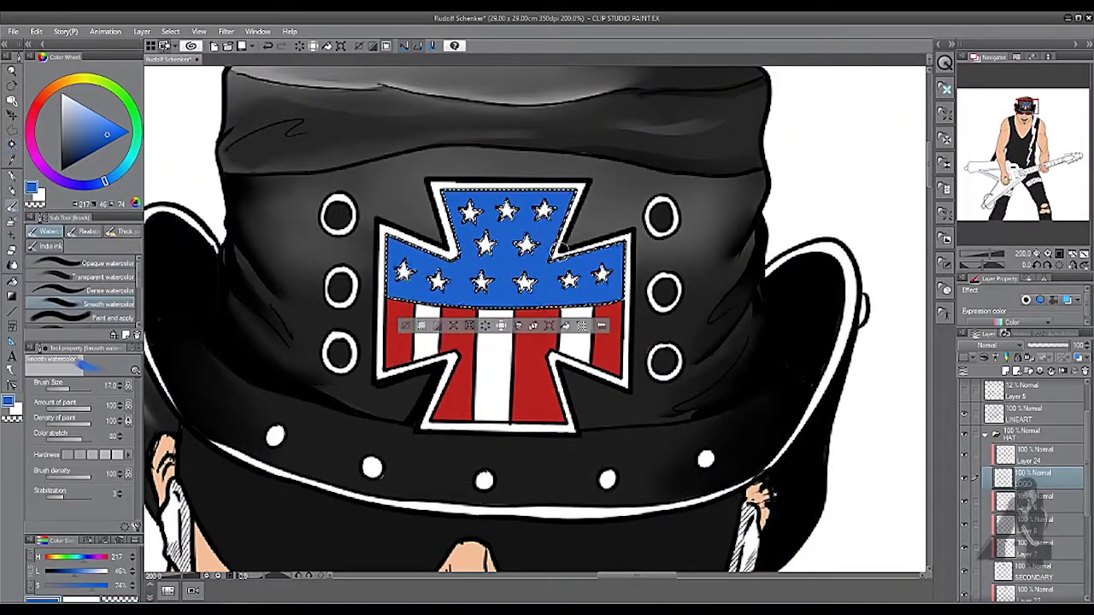
Step: Shade the emblem's blue field with Smooth watercolor and add lighter blue highlights on another new layer
key("alt+bracketright")
left_click(461, 282, "alt")
left_click(1007, 371)
left_click(481, 198, "alt")
scroll(607, 207, "down", 3)
Step: Select the emblem's red stripes and shade them with dark red in Smooth watercolor on the lower shading layer
key("w")
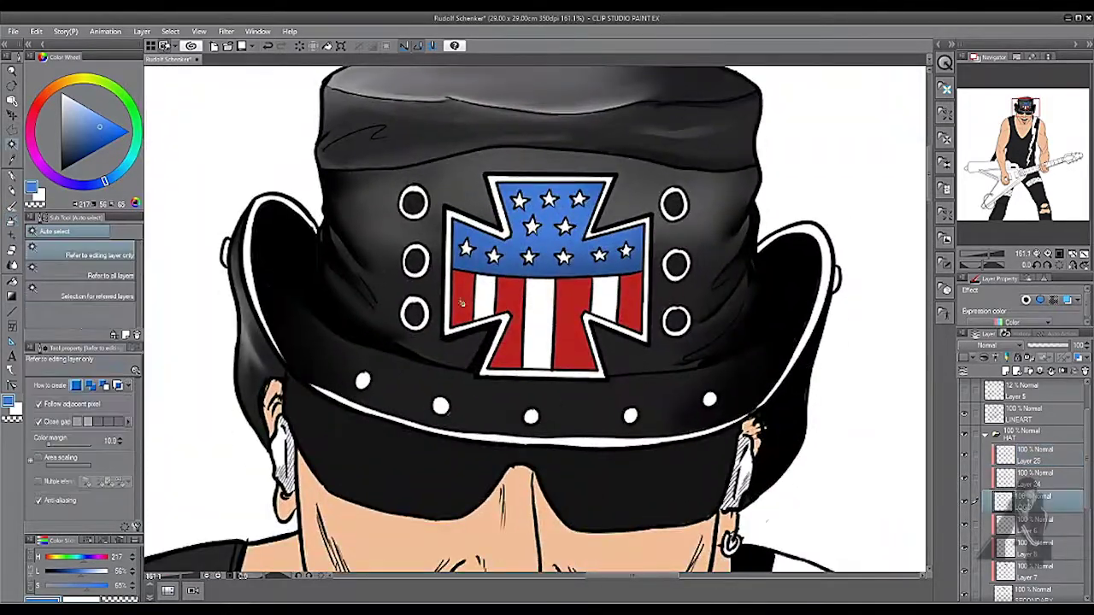
scroll(513, 299, "up", 3)
key("alt+bracketleft")
left_click(444, 359)
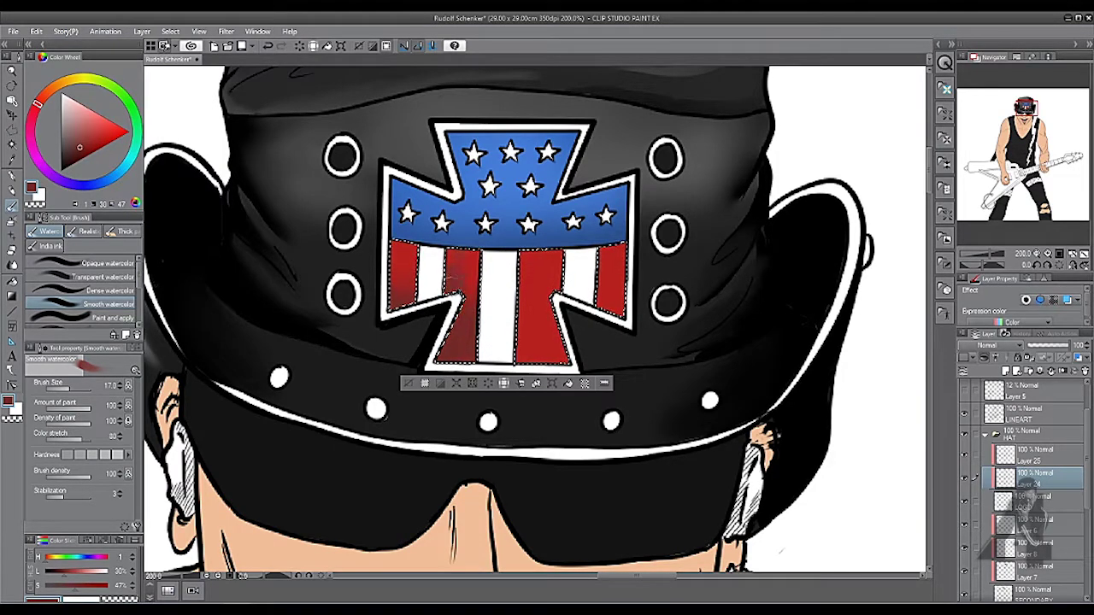
Step: Paint lighter red highlights on the stripes on the upper shading layer, clear the selection, and save the drawing
left_click(103, 124)
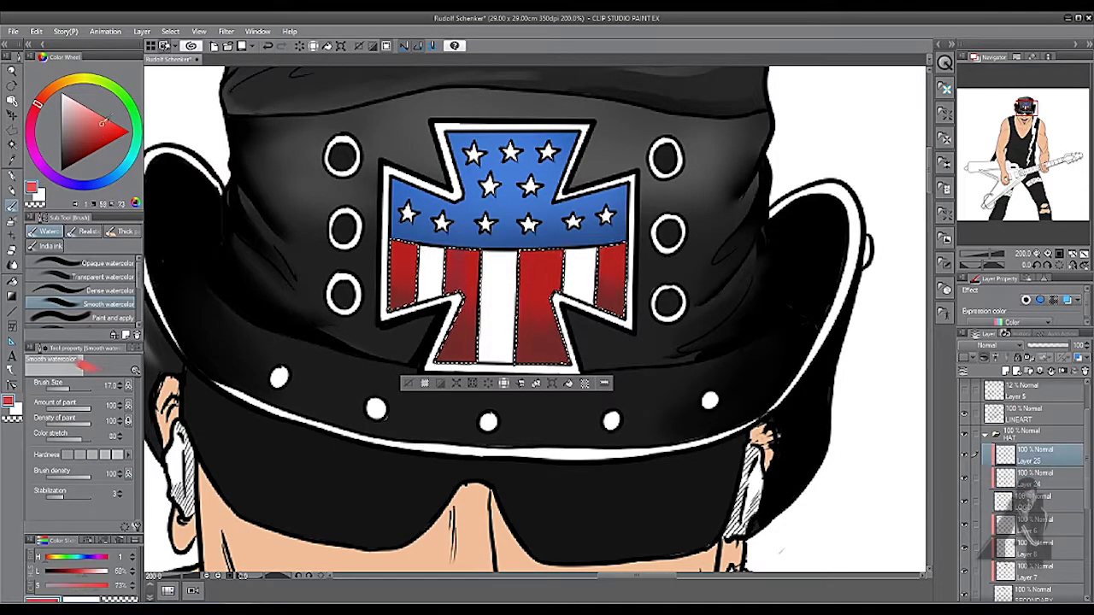
mouse_move(468, 266)
left_mouse_down()
mouse_move(611, 282)
mouse_move(556, 308)
mouse_move(406, 274)
left_mouse_up()
key("ctrl+d")
scroll(598, 342, "down", 4)
scroll(719, 365, "up", 4)
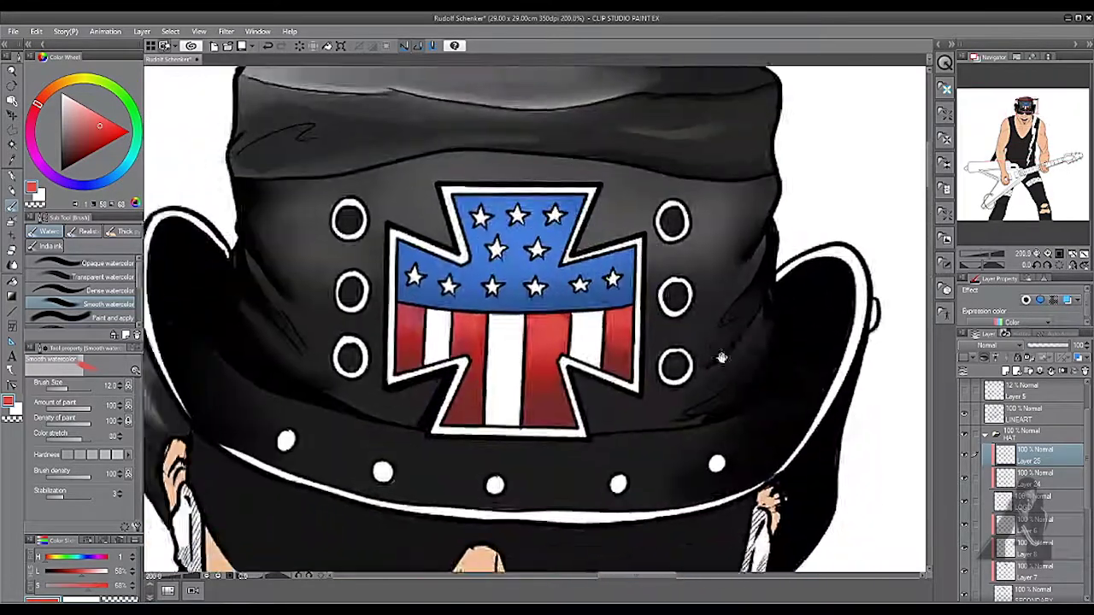
left_click(243, 46)
key("ctrl+0")
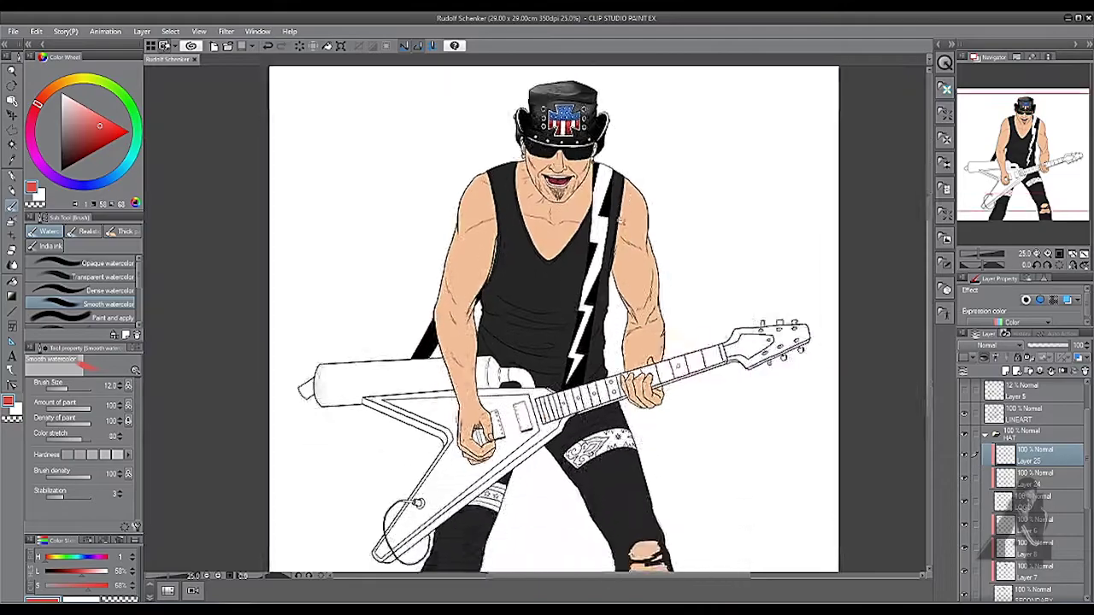
Step: Shade the white trim on both upturned sides of the hat brim with grey on the hat's BASE layer using Smooth watercolor
key("ctrl+plus")
key("ctrl+plus")
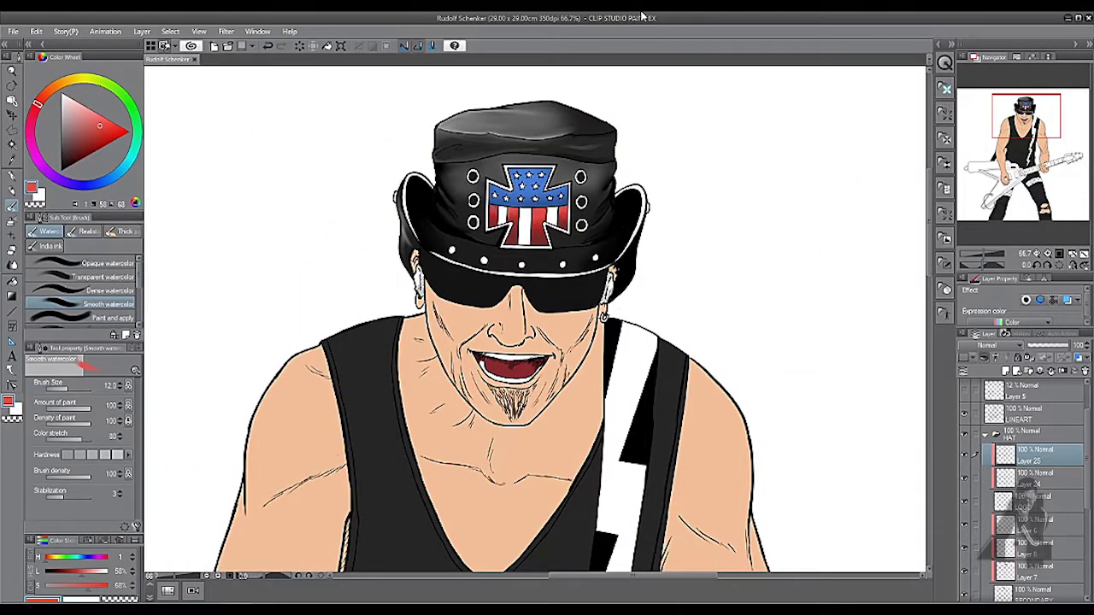
key("ctrl+plus")
key("ctrl+plus")
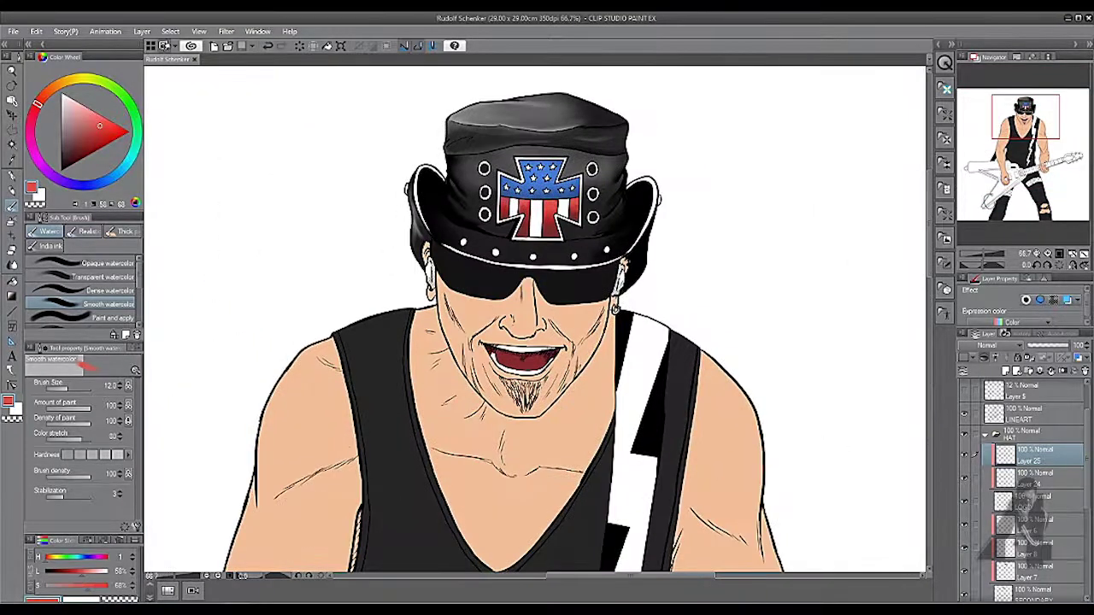
key("p")
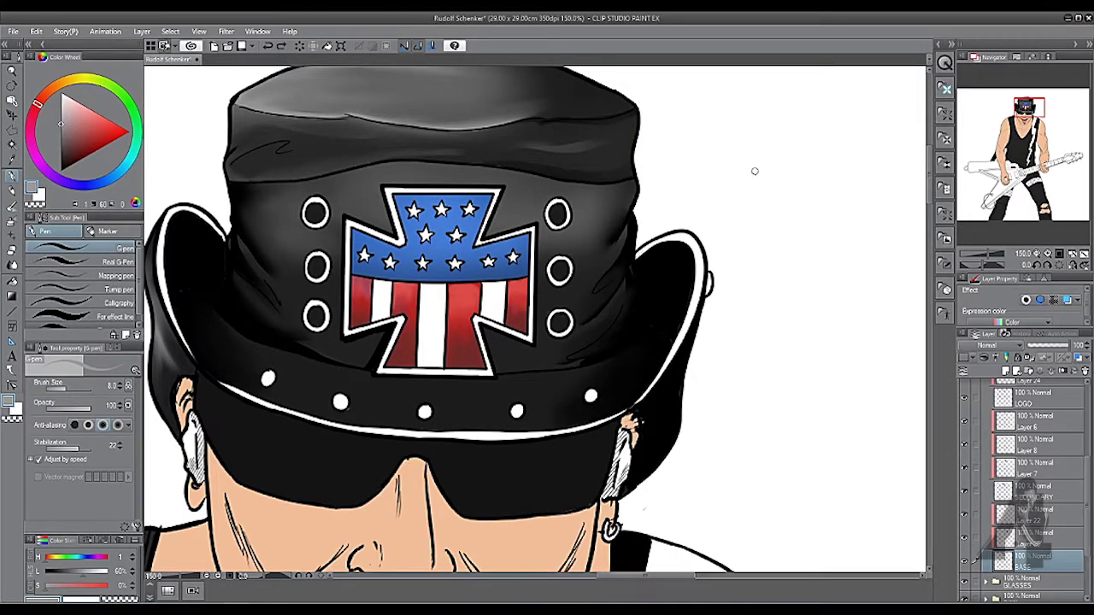
key("ctrl+a")
key("ctrl+d")
key("b")
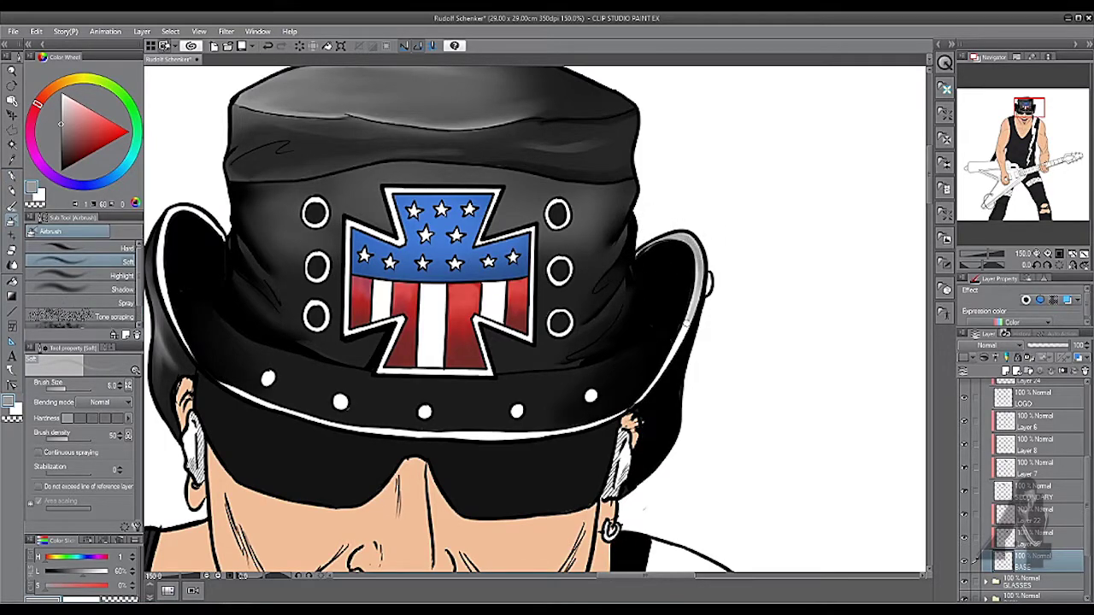
left_click_drag(697, 253, 689, 241)
key("b")
left_click_drag(193, 224, 224, 218)
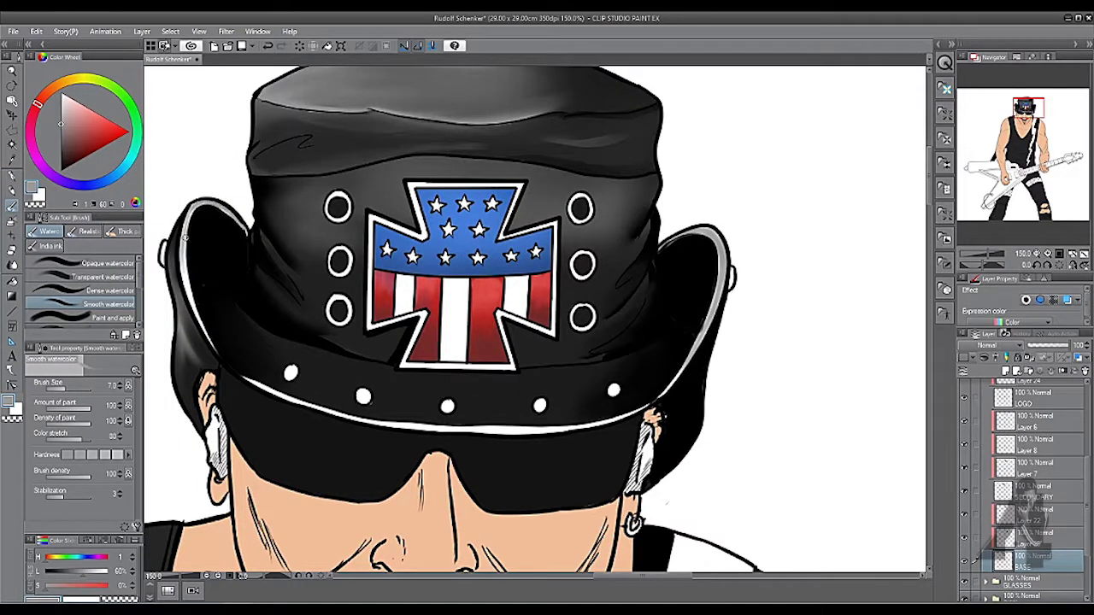
Step: Shade the white eyelet rings on both sides of the hat emblem with grey in Smooth watercolor at size 7
scroll(468, 288, "down", 2)
scroll(468, 288, "up", 4)
scroll(547, 282, "down", 4)
scroll(312, 226, "up", 4)
left_click_drag(312, 227, 286, 250)
left_click_drag(325, 282, 341, 157)
left_click_drag(291, 248, 335, 269)
mouse_move(282, 300)
left_mouse_down()
mouse_move(334, 318)
mouse_move(317, 274)
left_mouse_up()
scroll(338, 318, "down", 3)
scroll(546, 291, "up", 3)
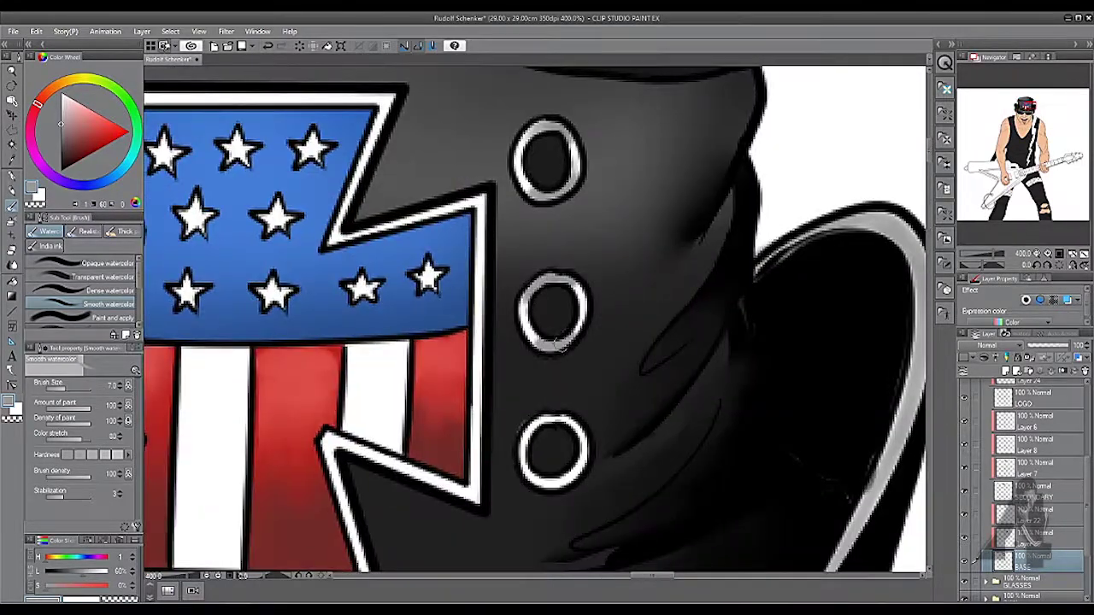
left_click_drag(547, 342, 559, 298)
scroll(558, 356, "down", 2)
Step: Shade the emblem's white border with grey on Layer 24 using Smooth watercolor at small brush sizes, and save the drawing
scroll(586, 358, "up", 2)
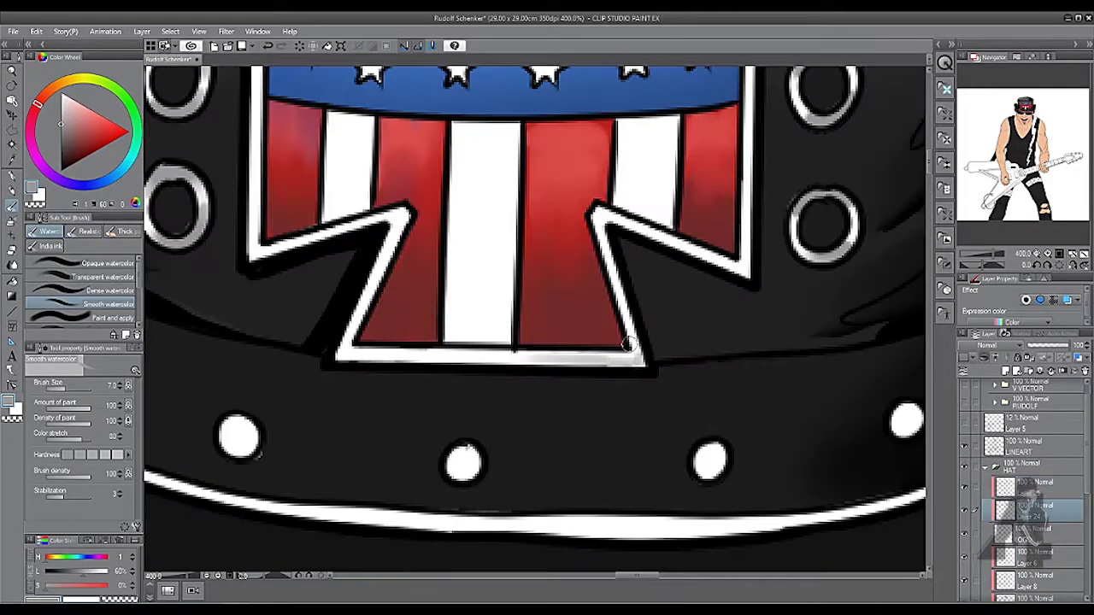
scroll(605, 256, "down", 2)
scroll(701, 216, "up", 2)
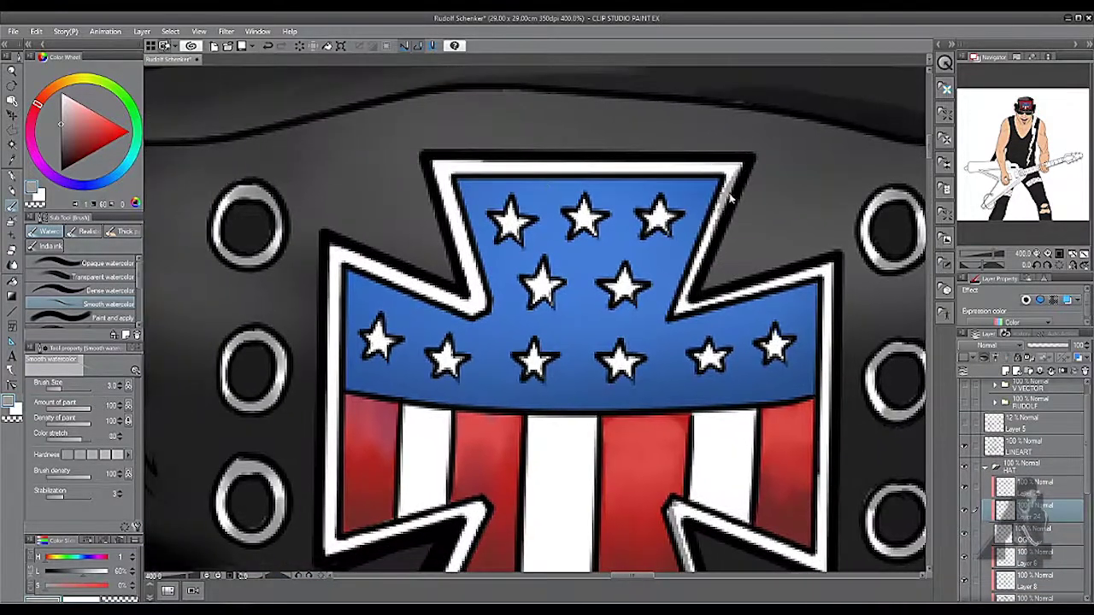
scroll(576, 164, "down", 4)
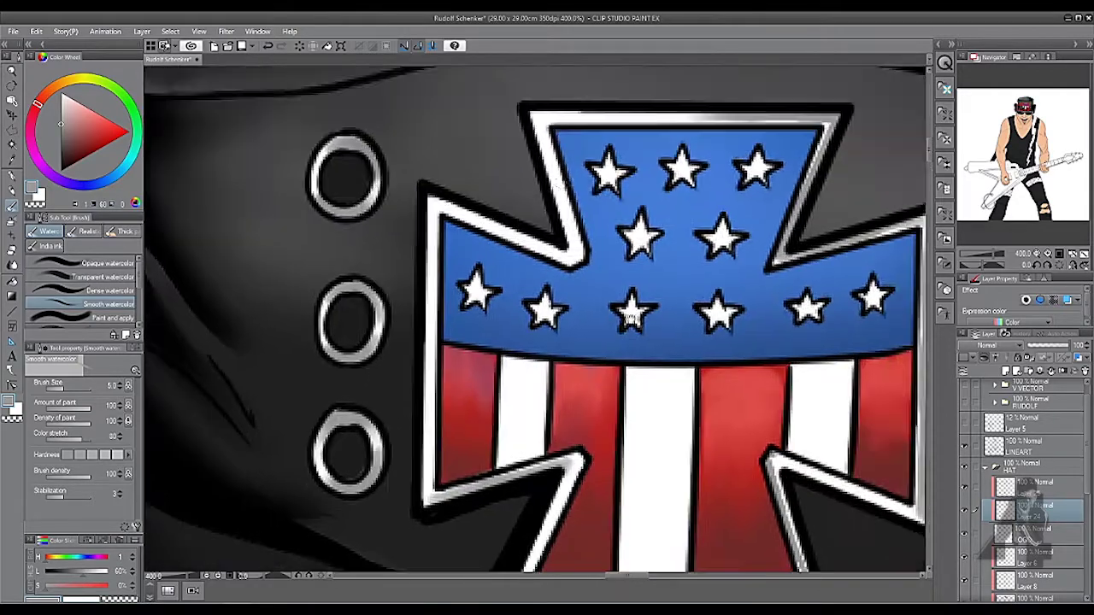
scroll(584, 105, "down", 5)
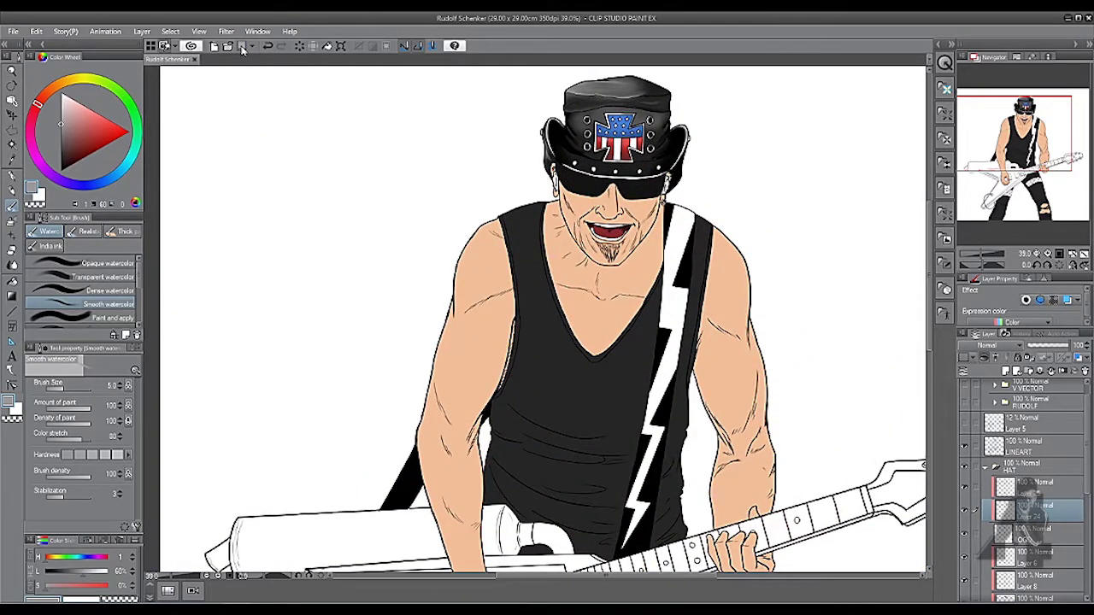
Step: Select the sunglasses' lenses in the GLASSES folder, airbrush dark red along their lower part on the clipped layer, and blend it
left_click(991, 468)
scroll(615, 143, "up", 5)
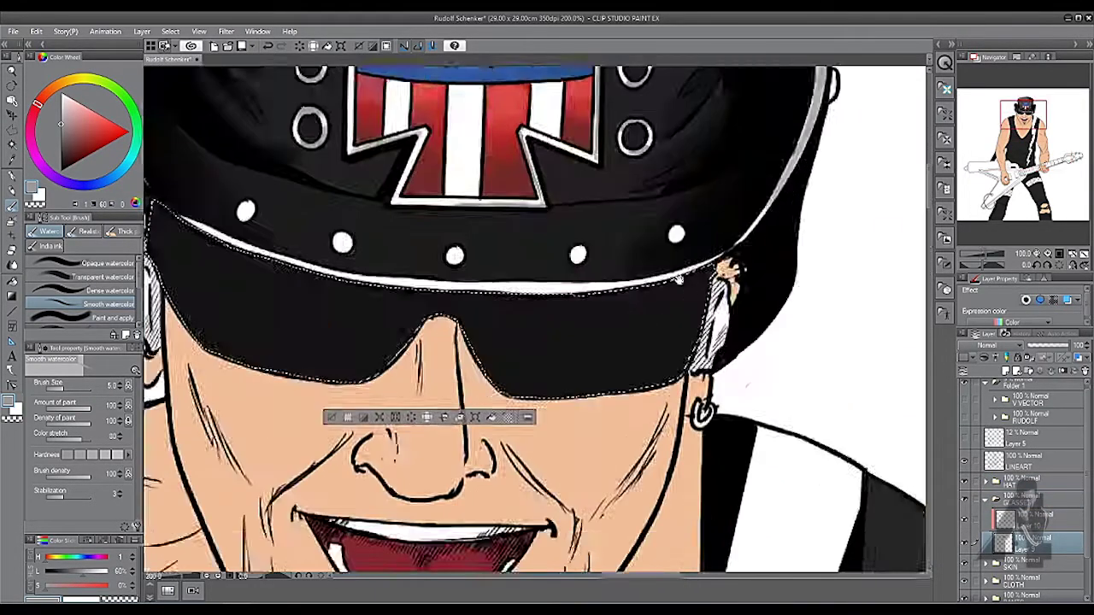
key("b")
left_click_drag(342, 342, 777, 374)
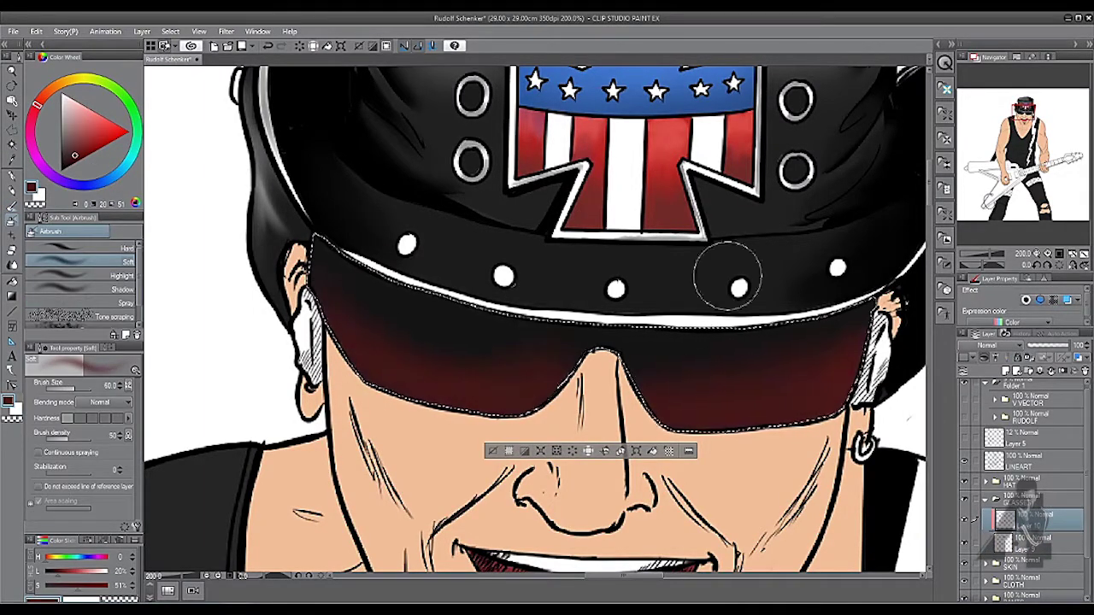
key("j")
scroll(656, 393, "down", 1)
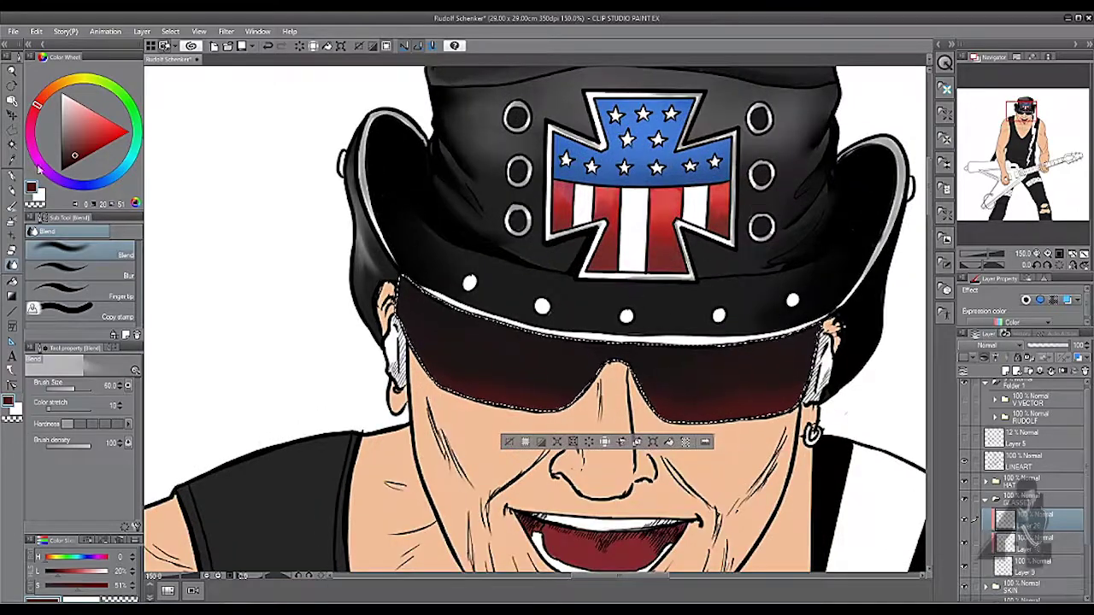
Step: Paint faint grey reflections on an upper glasses layer and darken the lenses with black in Smooth watercolor on the layer below
key("b")
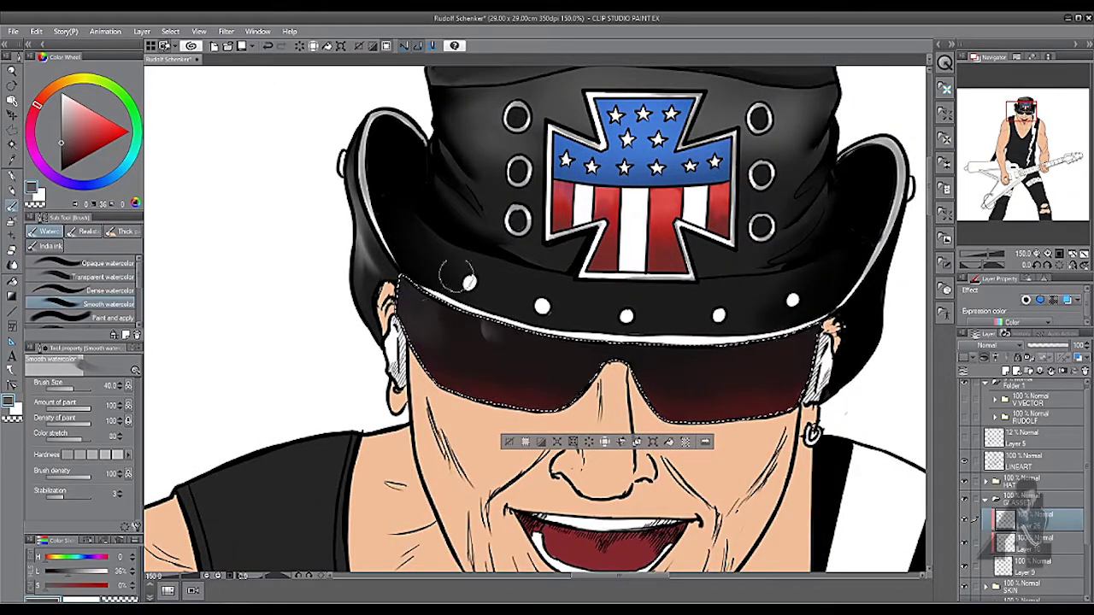
key("alt+[")
left_click(769, 333, "alt")
left_click_drag(733, 346, 752, 354)
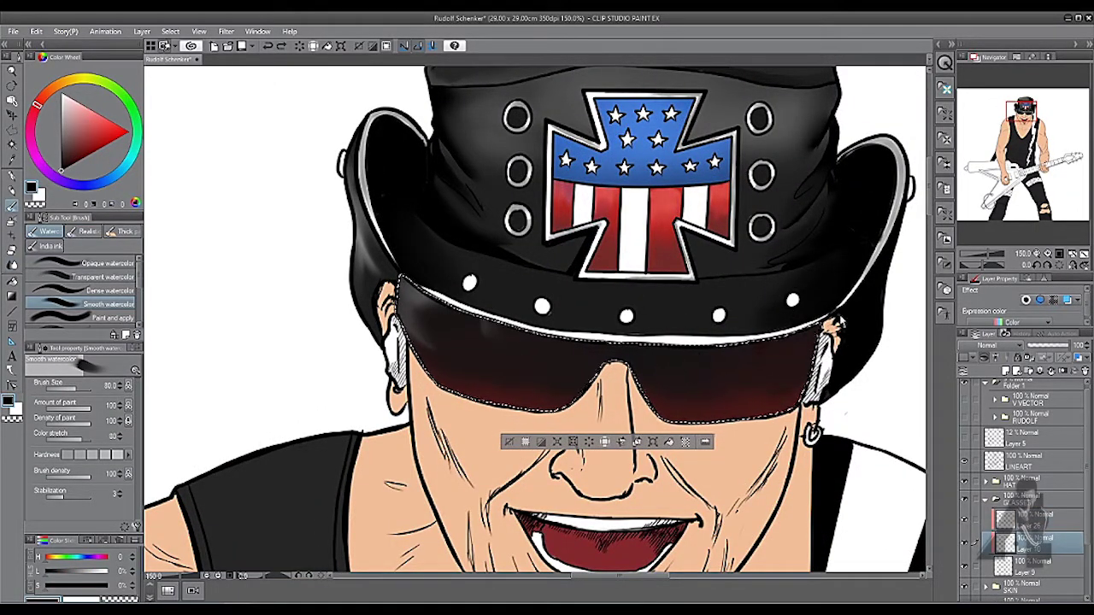
Step: Add light grey reflections near the outer corner and upper edge of one lens on the upper glasses layer with Smooth watercolor
key("p")
left_click(485, 327, "alt")
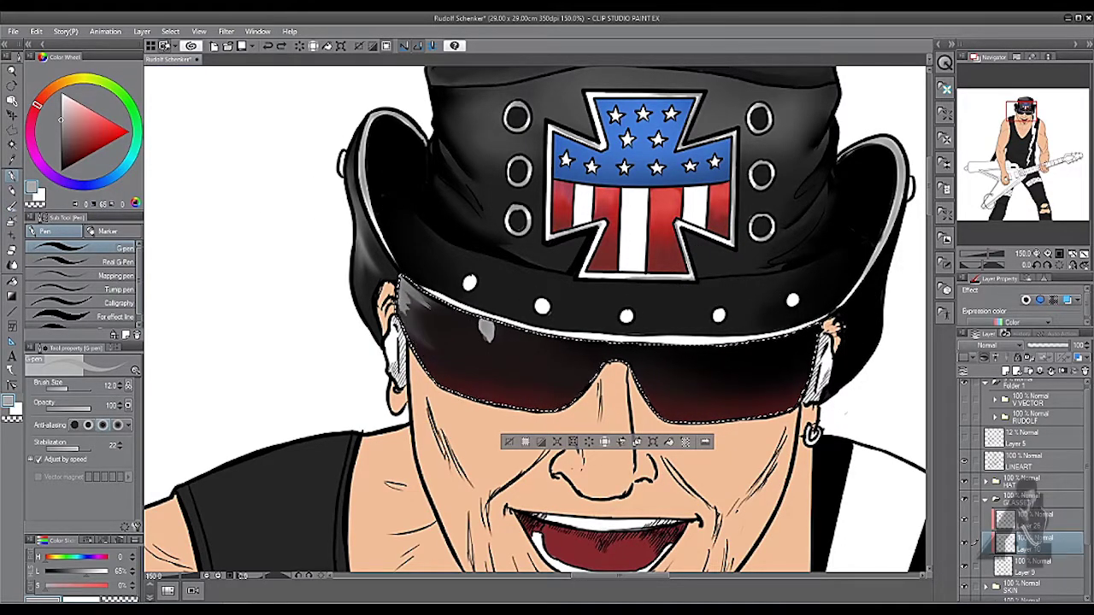
key("b")
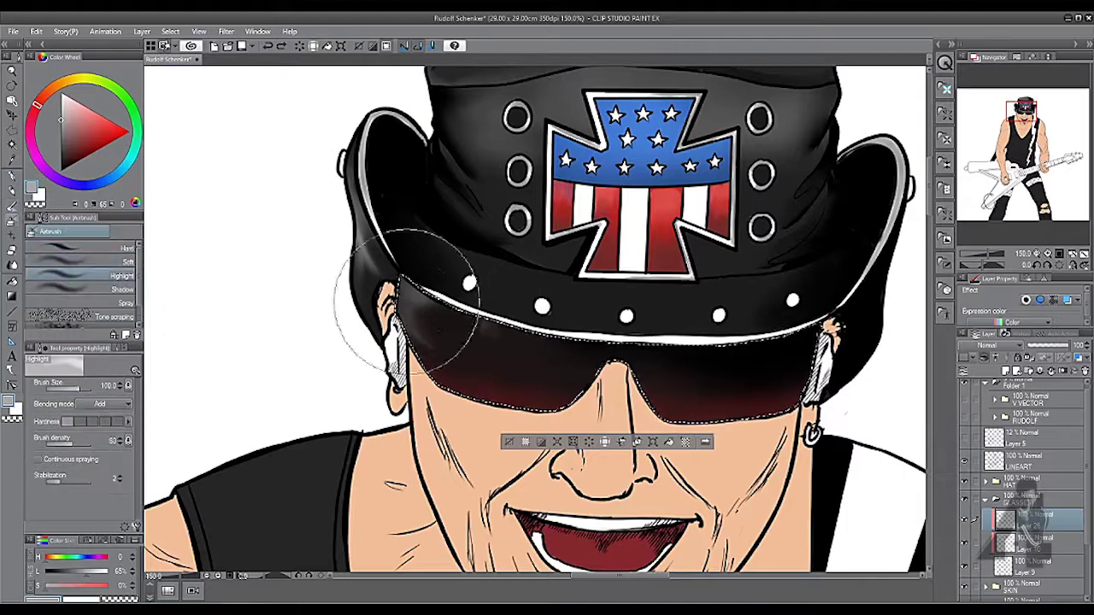
key("b")
scroll(509, 283, "down", 3)
scroll(376, 299, "up", 5)
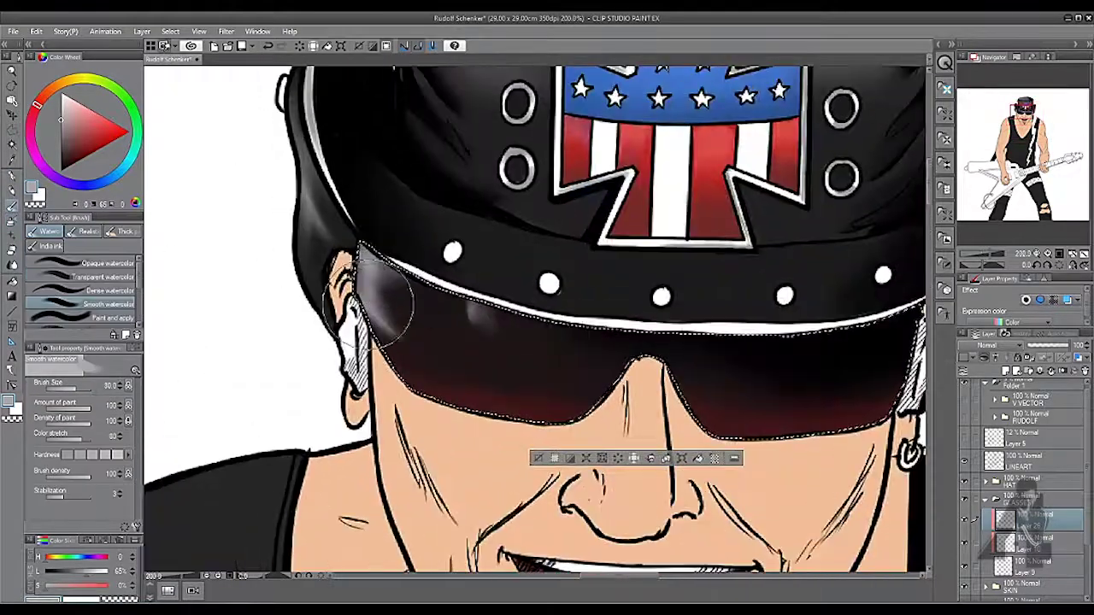
key("bracketleft")
key("bracketleft")
key("bracketleft")
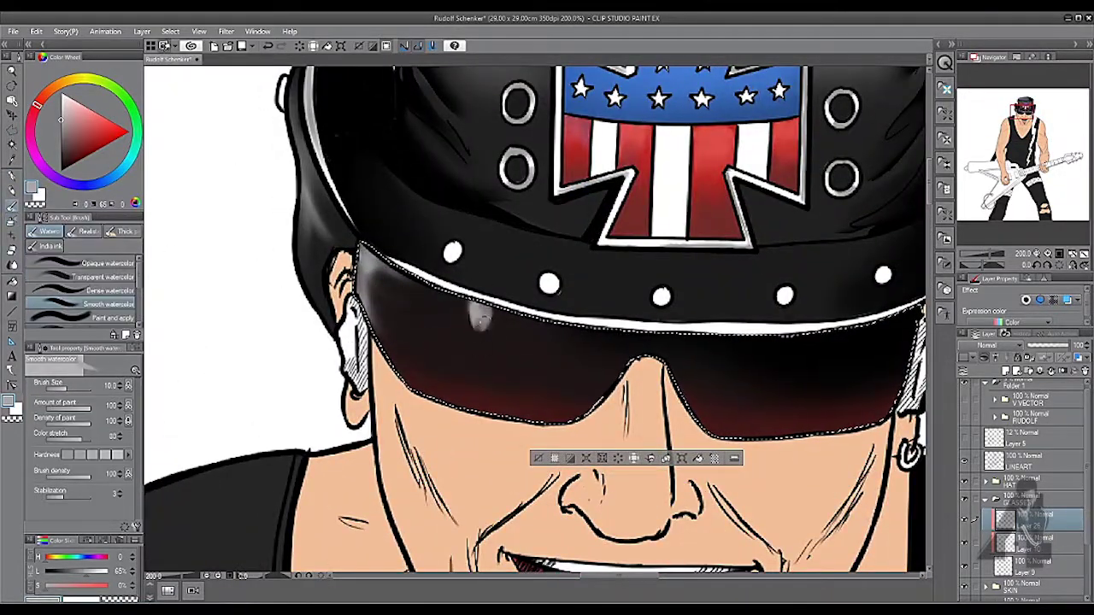
Step: Save the drawing, collapse the GLASSES folder, expand SKIN, and select the skin areas from the contents of Layer 11
scroll(728, 275, "down", 3)
scroll(728, 275, "up", 1)
scroll(677, 263, "down", 3)
left_click(984, 498)
left_click(985, 518)
scroll(1025, 479, "down", 1)
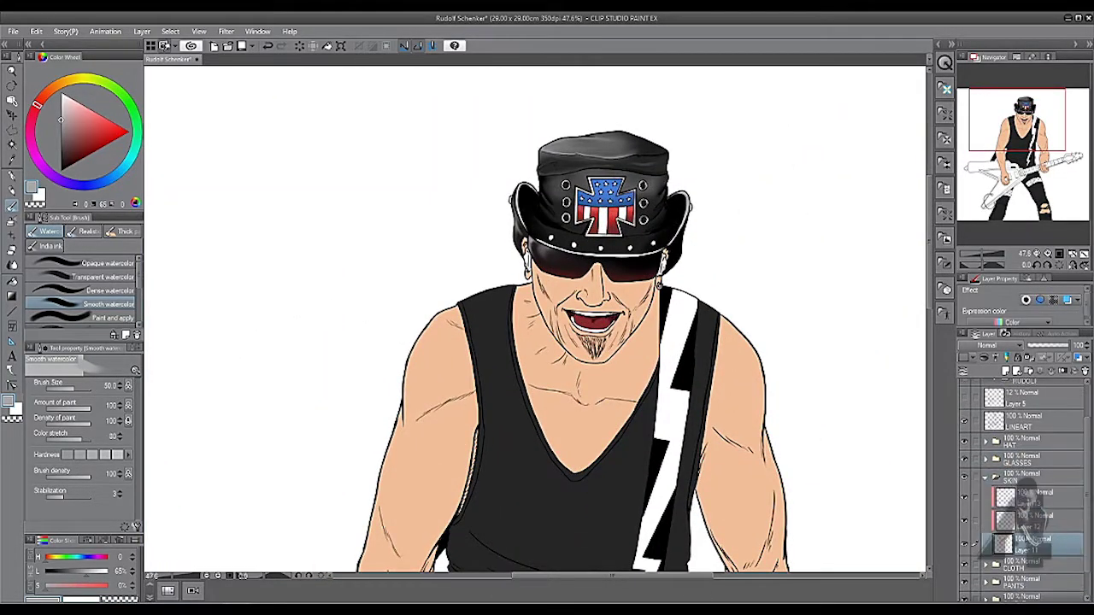
left_click(1004, 543, "ctrl")
scroll(598, 299, "down", 3)
scroll(183, 234, "up", 5)
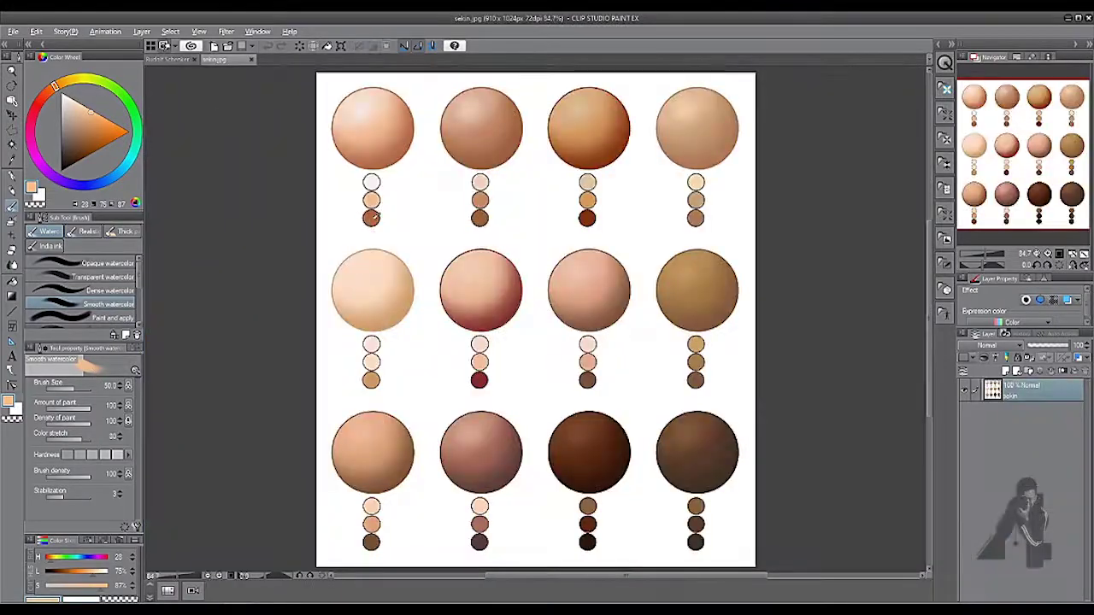
Step: Sample the first tone's brown shadow swatch from sekin.jpg and paint the face shadows on Layer 12 with Opaque watercolor
left_click(373, 216, "alt")
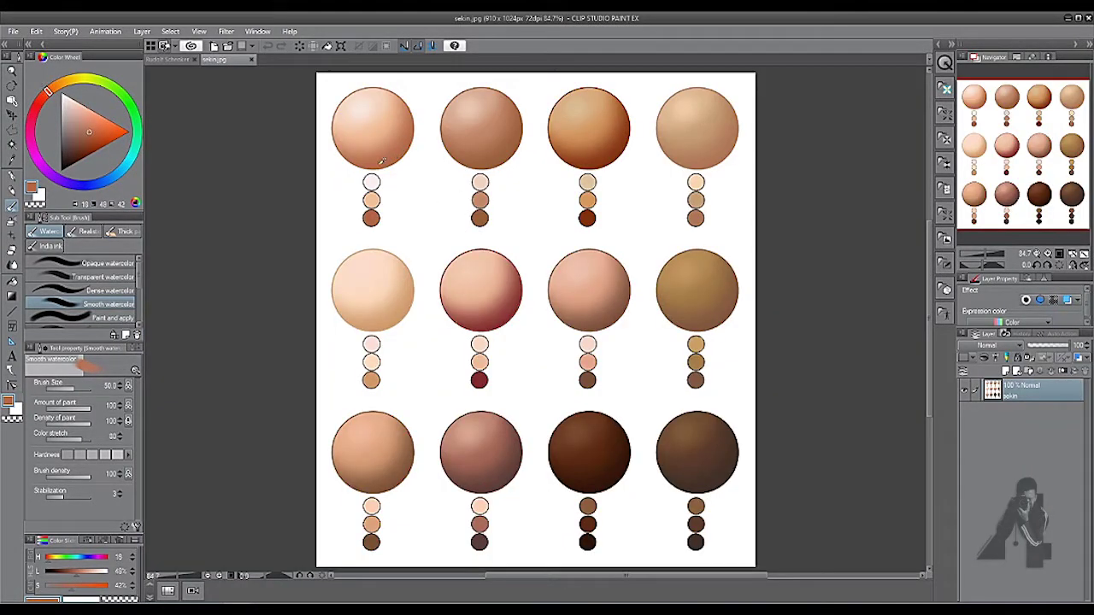
left_click(190, 60)
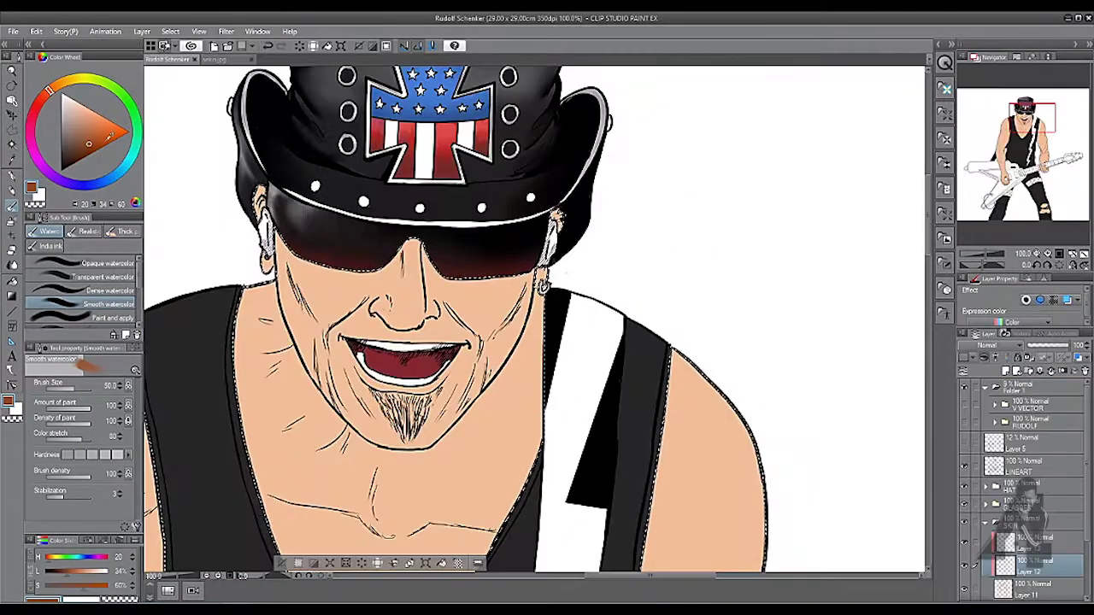
left_click(111, 263)
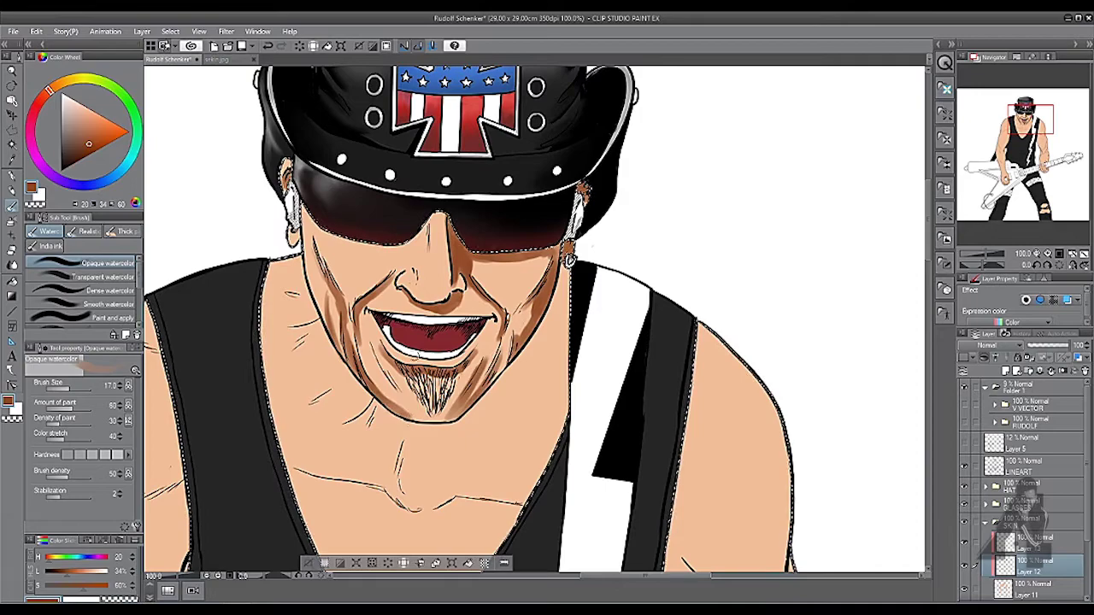
scroll(533, 318, "down", 5)
scroll(491, 347, "up", 5)
Step: Add soft brown shadows on the face and neck with the Soft airbrush, and deepen the facial creases using darker brown Dense watercolor
key("b")
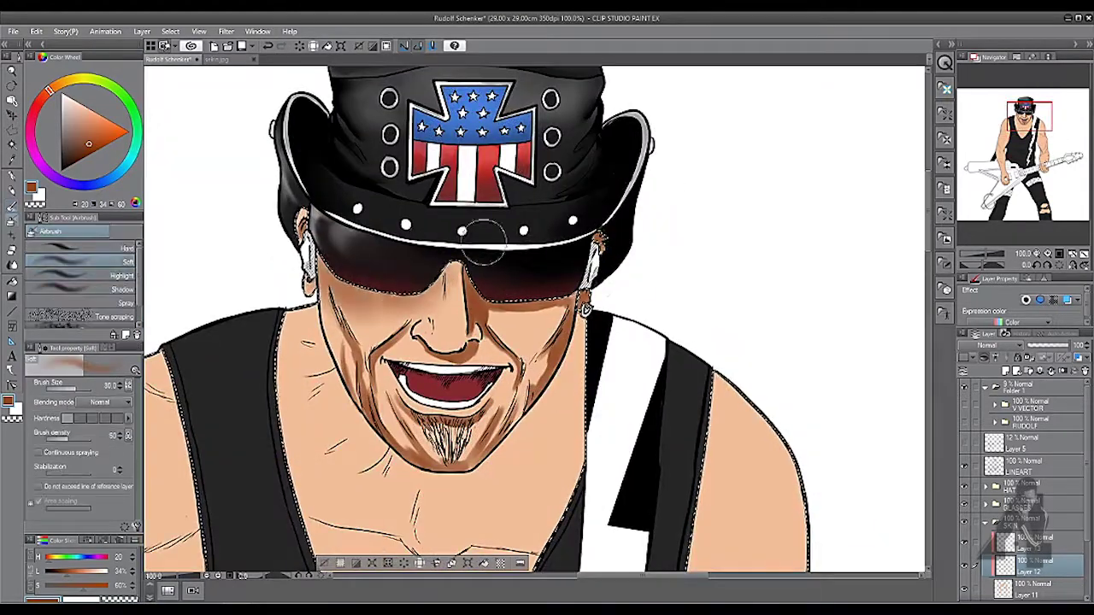
scroll(620, 276, "down", 2)
key("b")
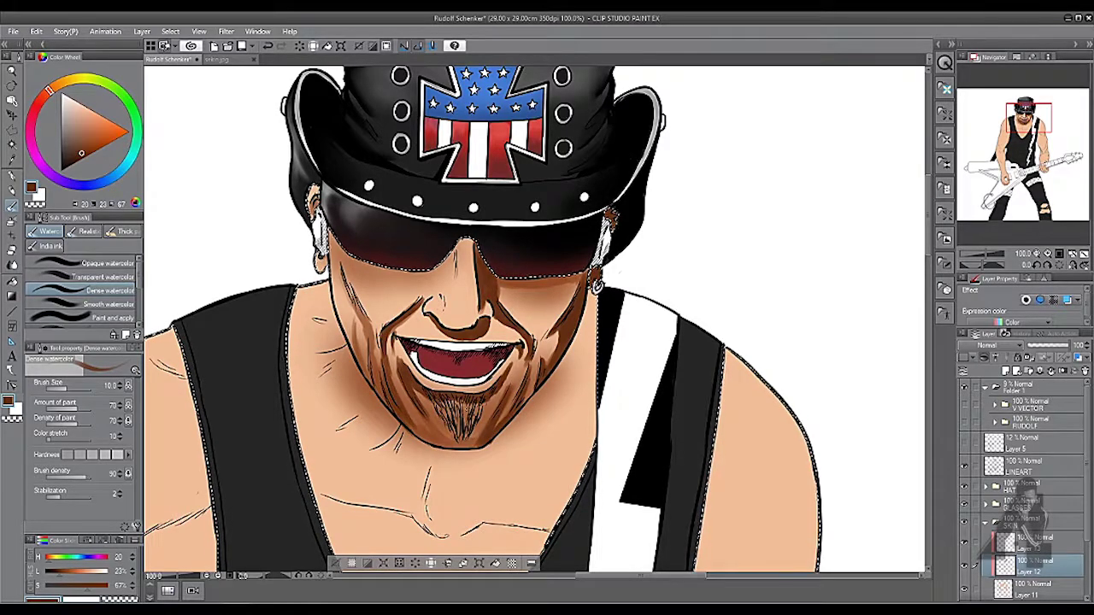
Step: Blend the facial shadow strokes on Layer 12 and refine them with Smooth watercolor at size 20
key("j")
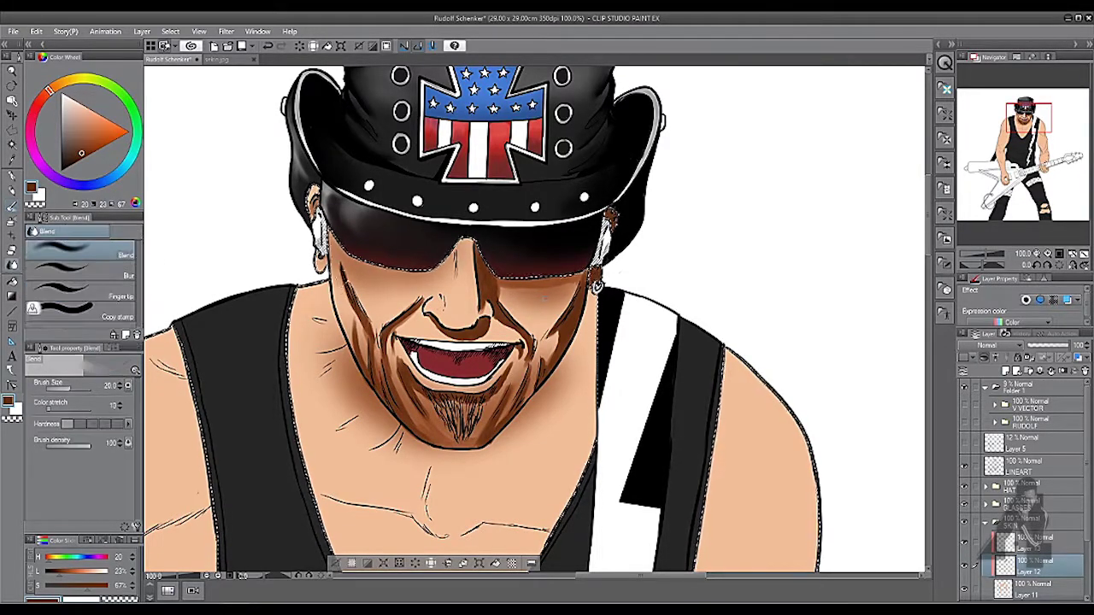
key("b")
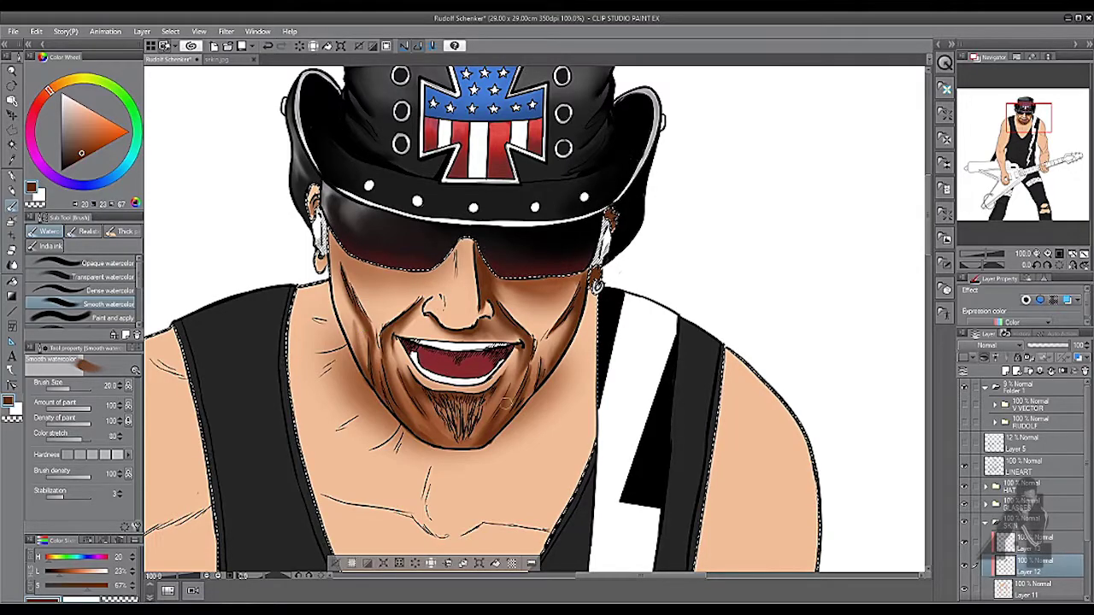
scroll(661, 292, "down", 5)
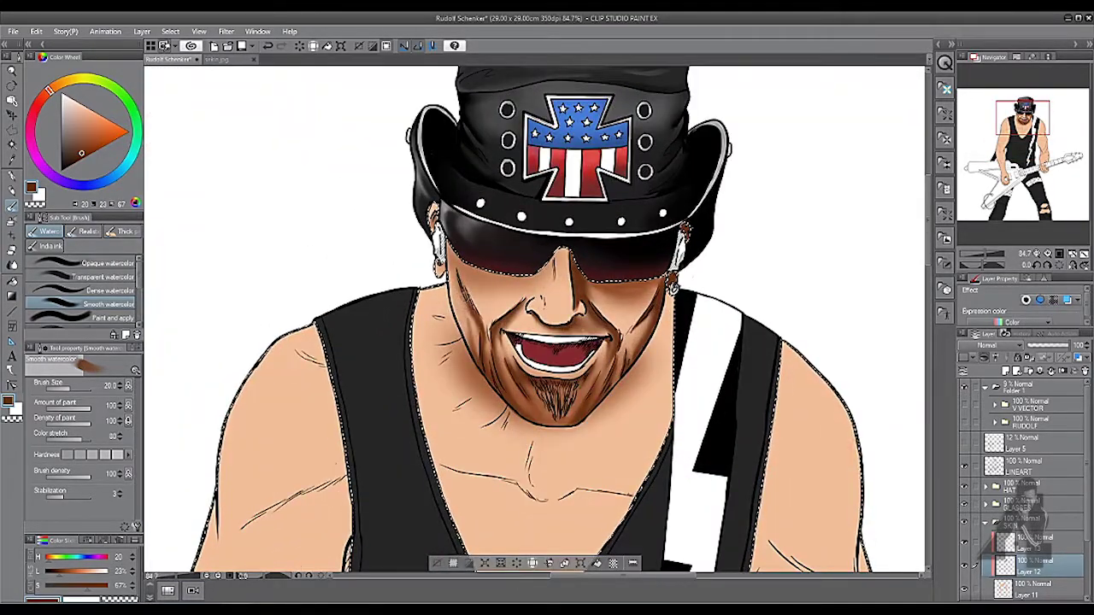
scroll(660, 292, "up", 5)
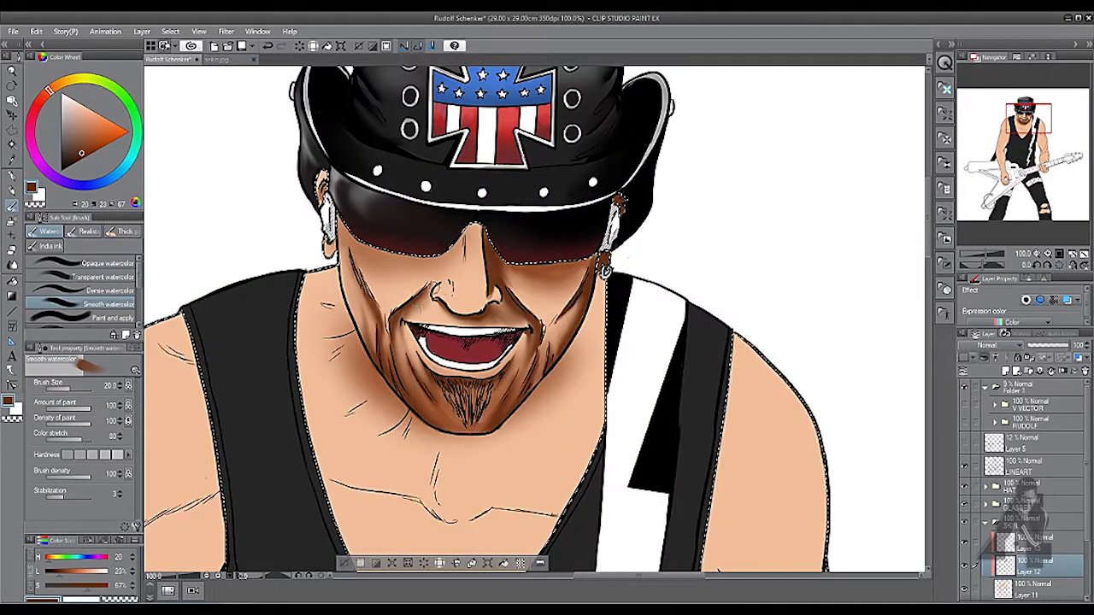
Step: Soften the remaining cheek and facial shadow edges with the Blend tool, reducing its brush size to 12
left_click(12, 264)
key("bracketright")
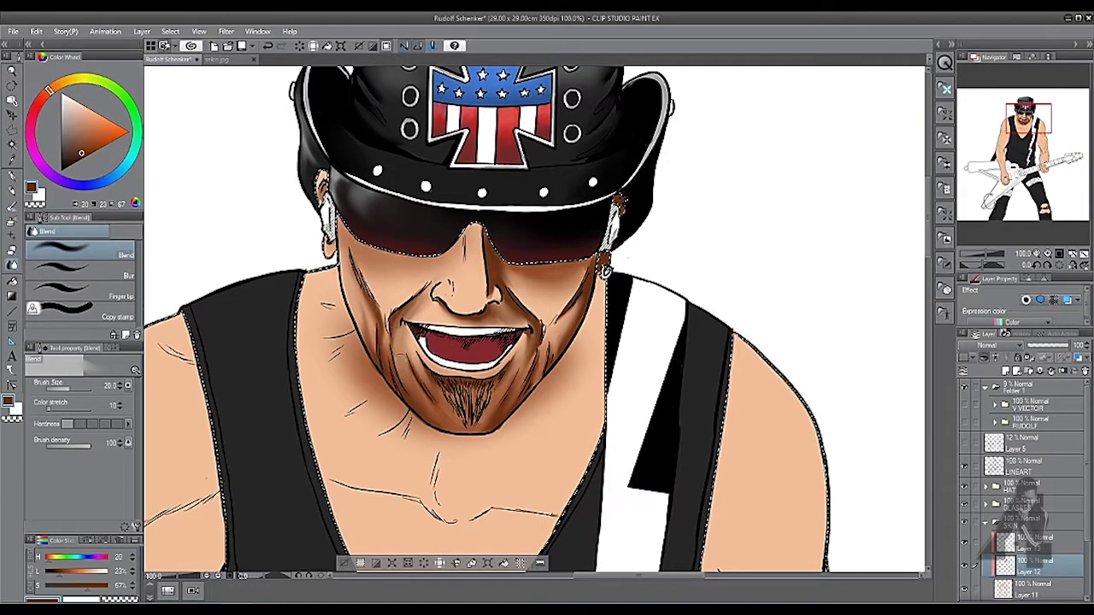
key("bracketleft")
key("bracketleft")
key("bracketleft")
key("bracketleft")
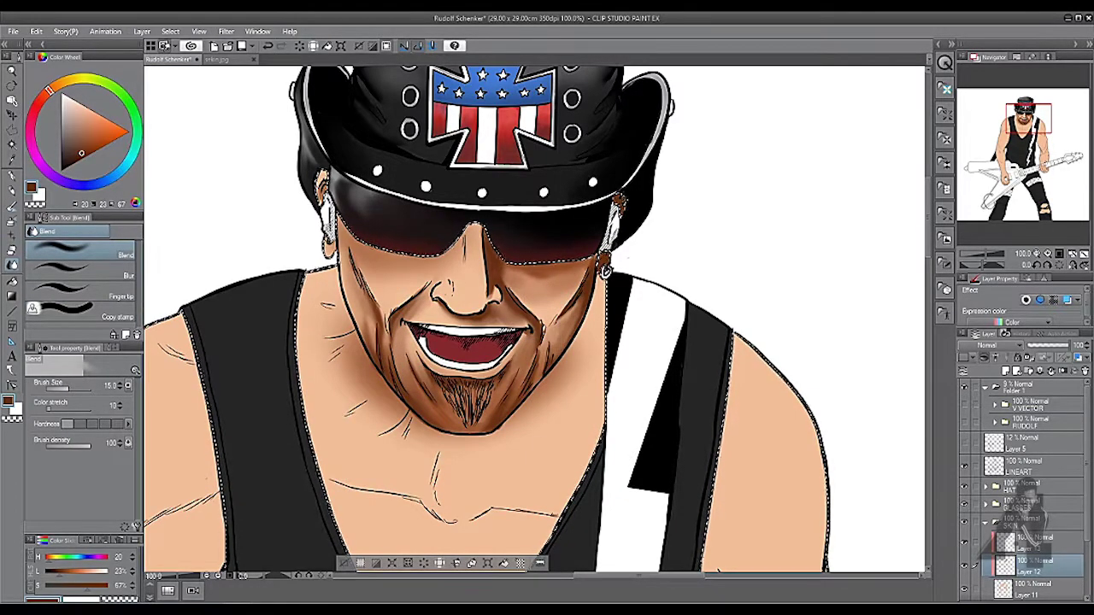
scroll(609, 274, "down", 4)
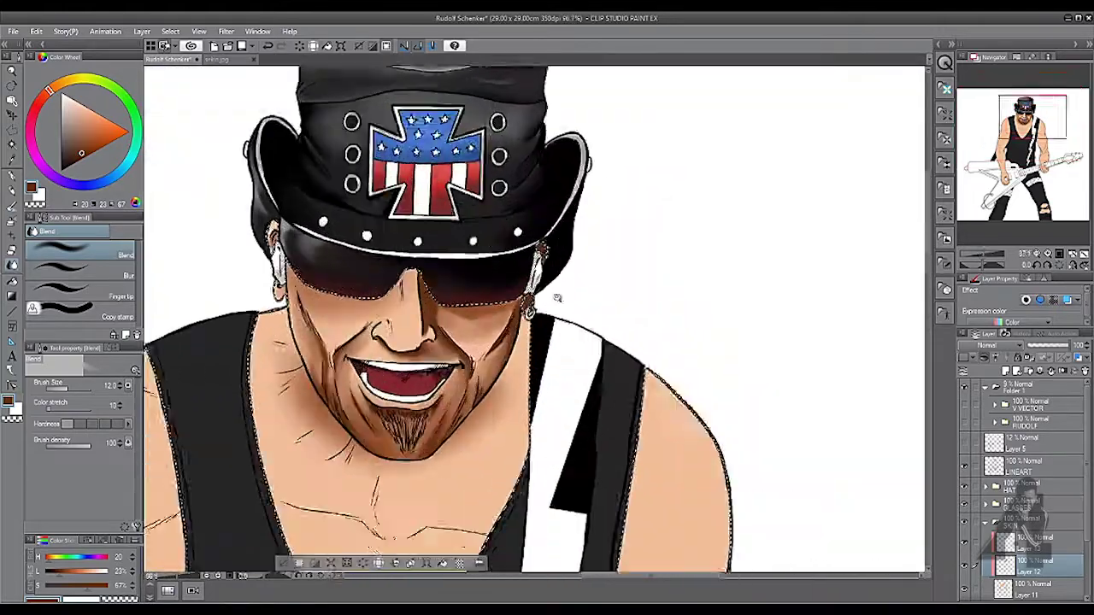
Step: Sample the brown skin tone beside the nose and soften the nose and cheek shadows with Smooth watercolor at size 20
scroll(445, 316, "up", 4)
key("b")
left_click(437, 336, "alt")
scroll(437, 336, "up", 2)
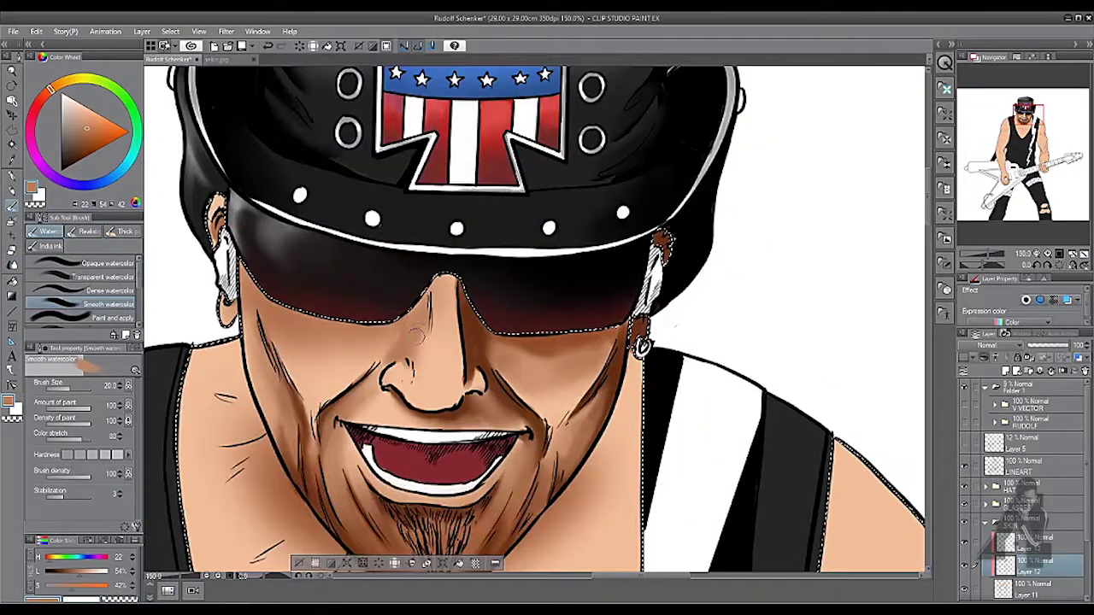
Step: Spray soft skin tones over the lower face and neck with the Soft airbrush, enlarging its brush size to 170
scroll(416, 359, "down", 4)
key("b")
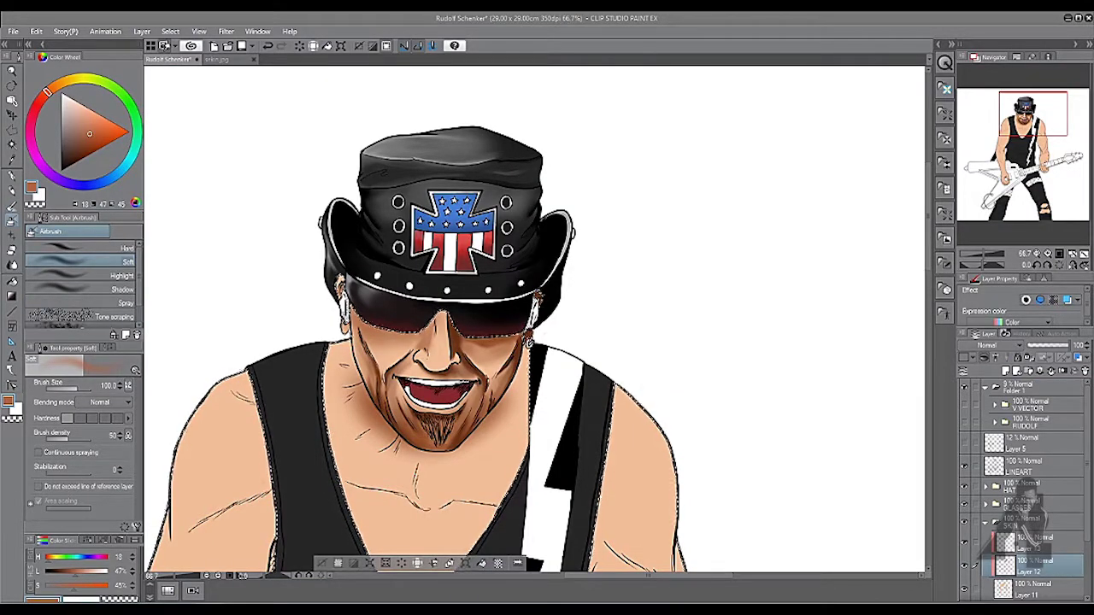
key("bracketright")
key("bracketright")
key("bracketright")
left_click_drag(491, 351, 512, 424)
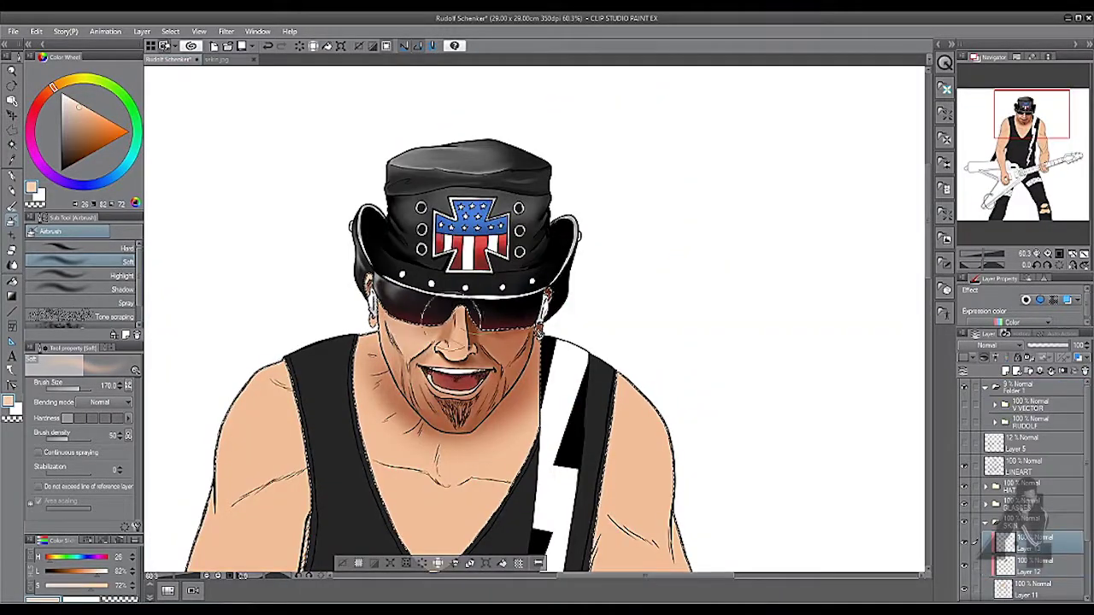
scroll(581, 308, "down", 2)
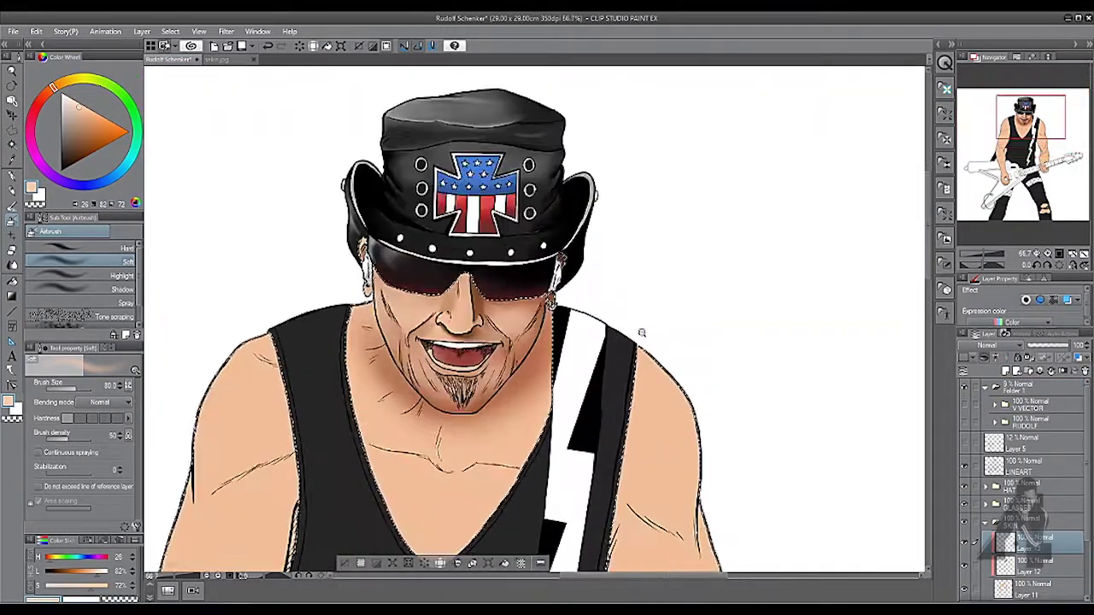
Step: Paint a dark reddish-brown cast shadow on the neck below the jaw on Layer 12 with Dense watercolor at size 25
scroll(534, 324, "down", 2)
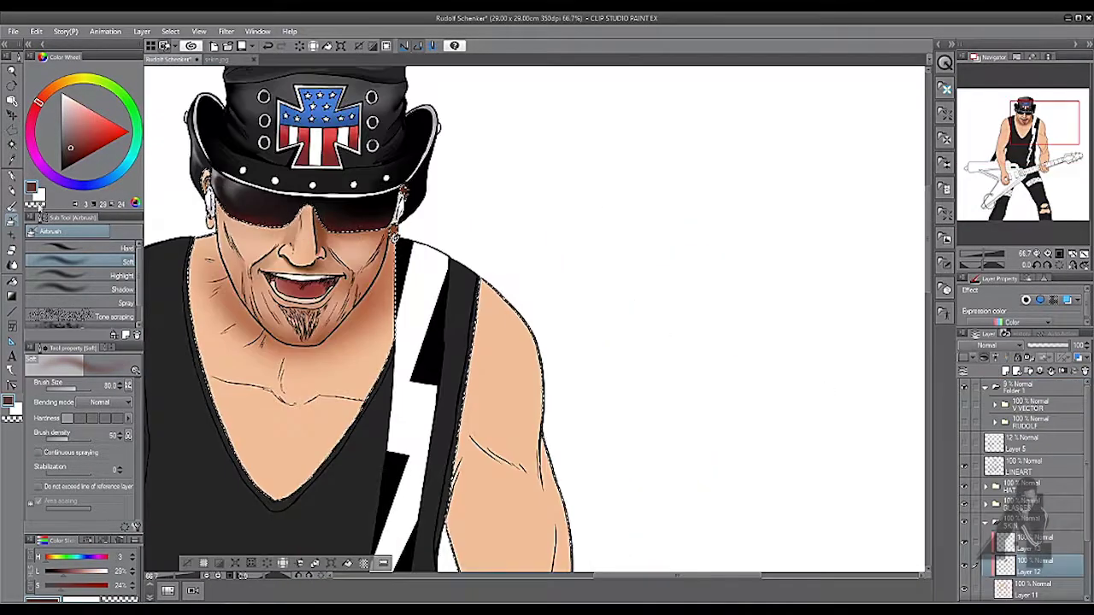
key("b")
scroll(395, 205, "up", 3)
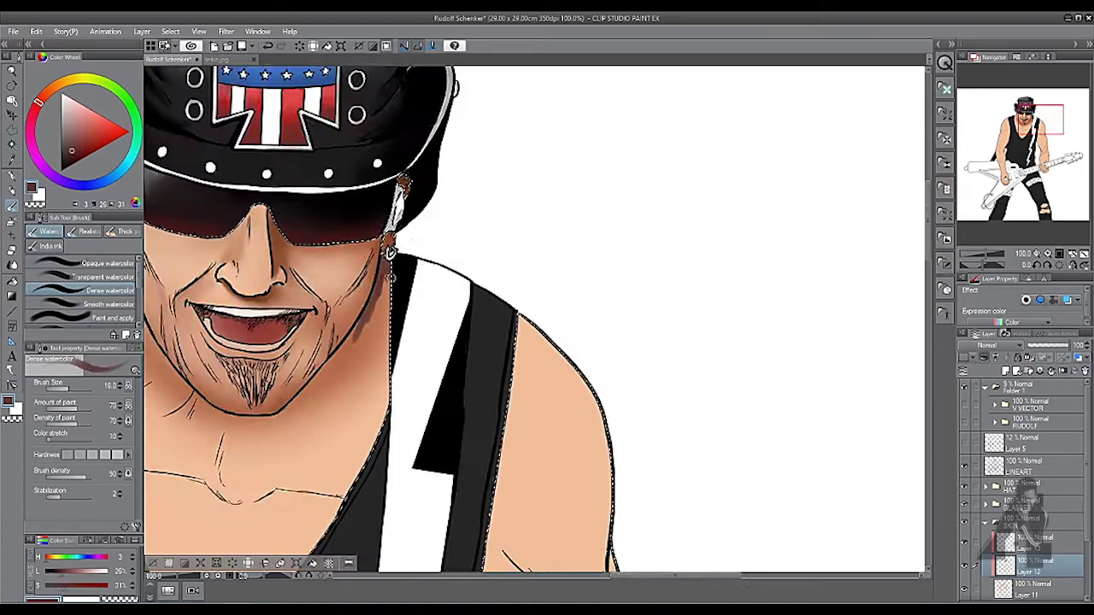
key("]")
key("]")
key("]")
mouse_move(300, 421)
left_mouse_down()
mouse_move(278, 409)
mouse_move(256, 423)
left_mouse_up()
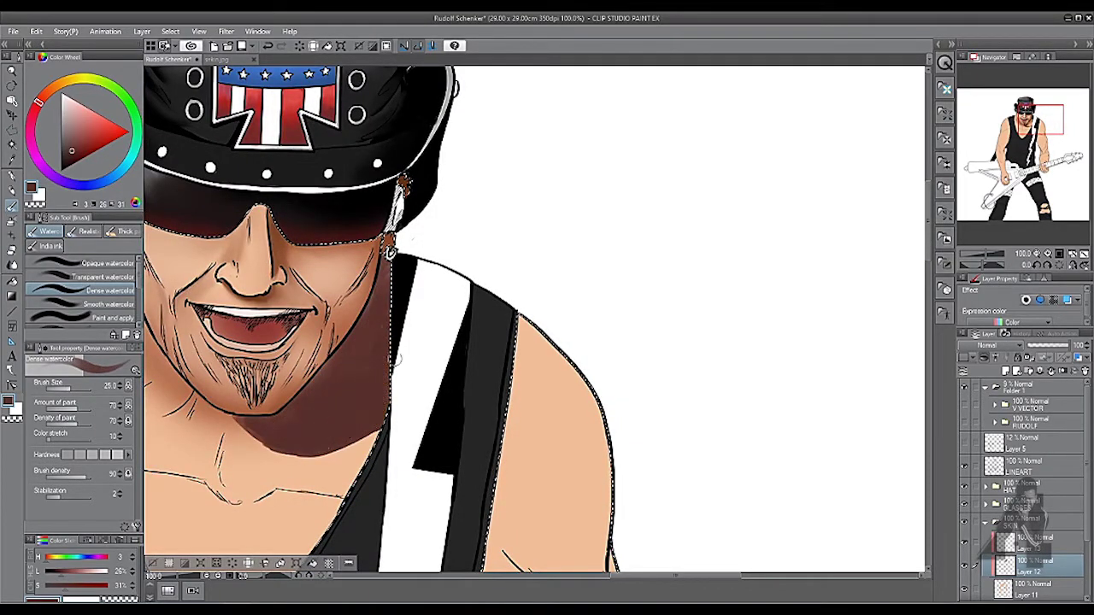
left_click_drag(314, 385, 331, 353)
Step: Soften the lower edge of the neck's cast shadow on Layer 12 with the Blur tool at size 50
key("e")
key("alt+]")
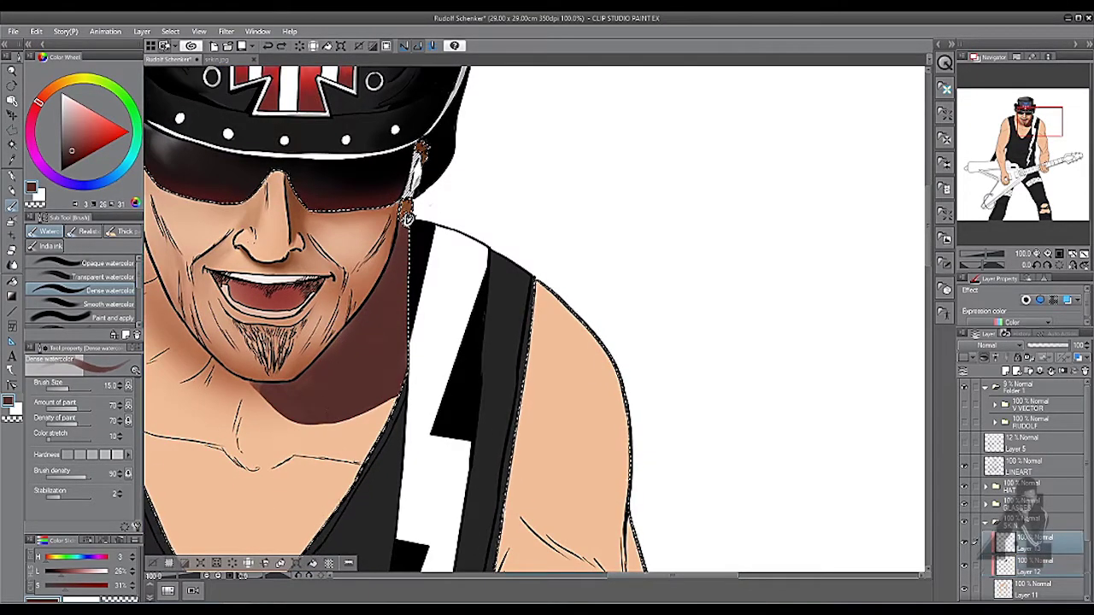
scroll(377, 349, "up", 2)
scroll(376, 348, "down", 4)
scroll(377, 348, "up", 3)
key("j")
left_click(1034, 564)
key("]")
key("]")
mouse_move(265, 321)
left_mouse_down()
mouse_move(384, 310)
mouse_move(357, 334)
left_mouse_up()
left_click(75, 280)
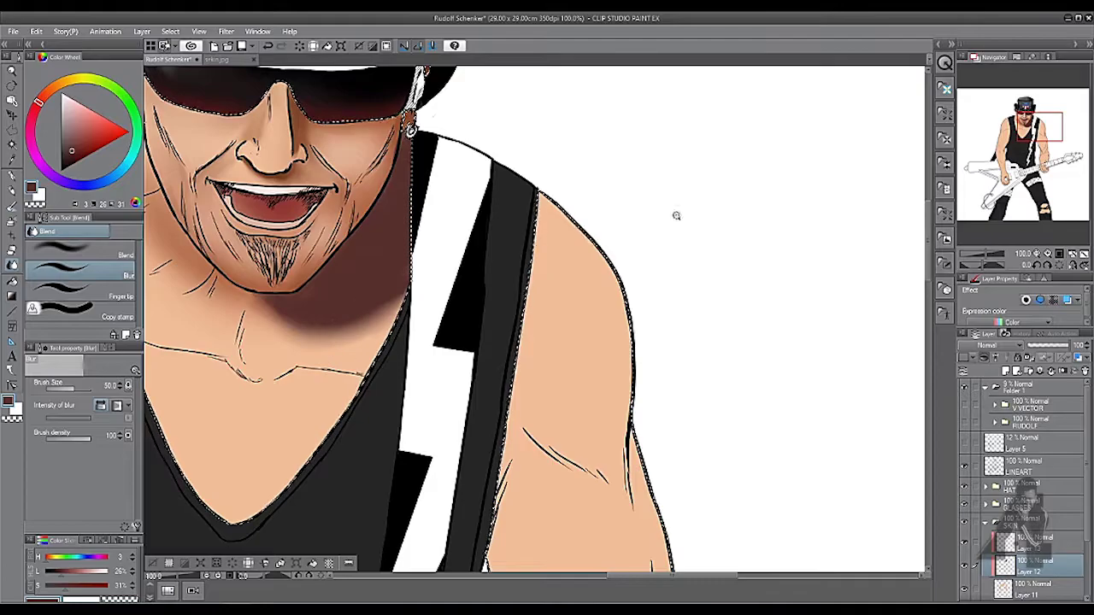
Step: Darken the creases beside the mouth with Dense watercolor at size 15 and trim the strokes with a smaller Hard eraser
scroll(664, 217, "down", 2)
scroll(637, 230, "up", 3)
key("b")
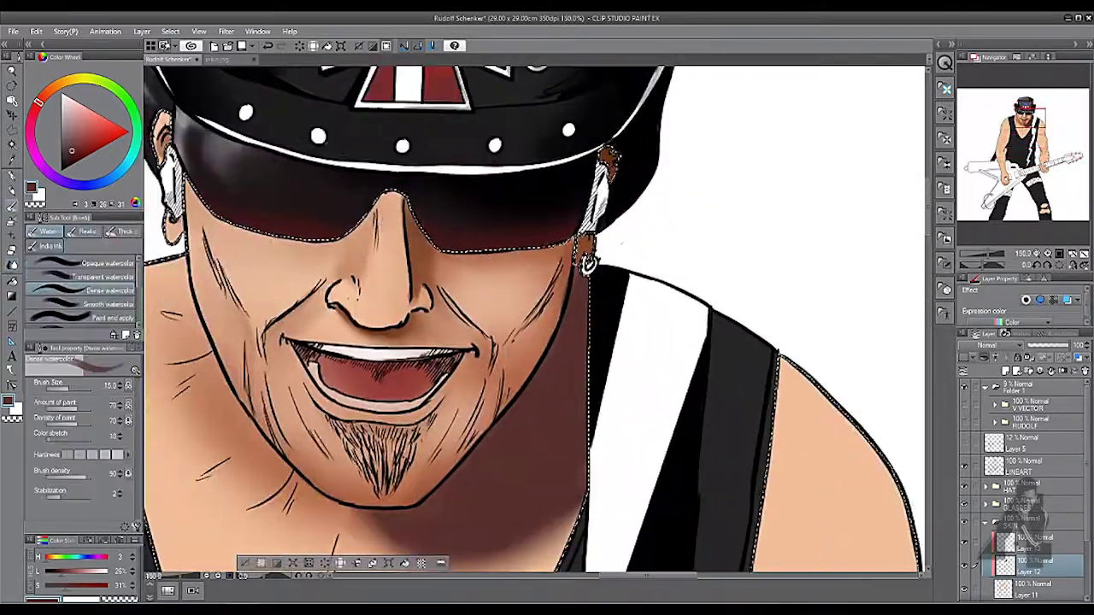
key("alt+]")
key("e")
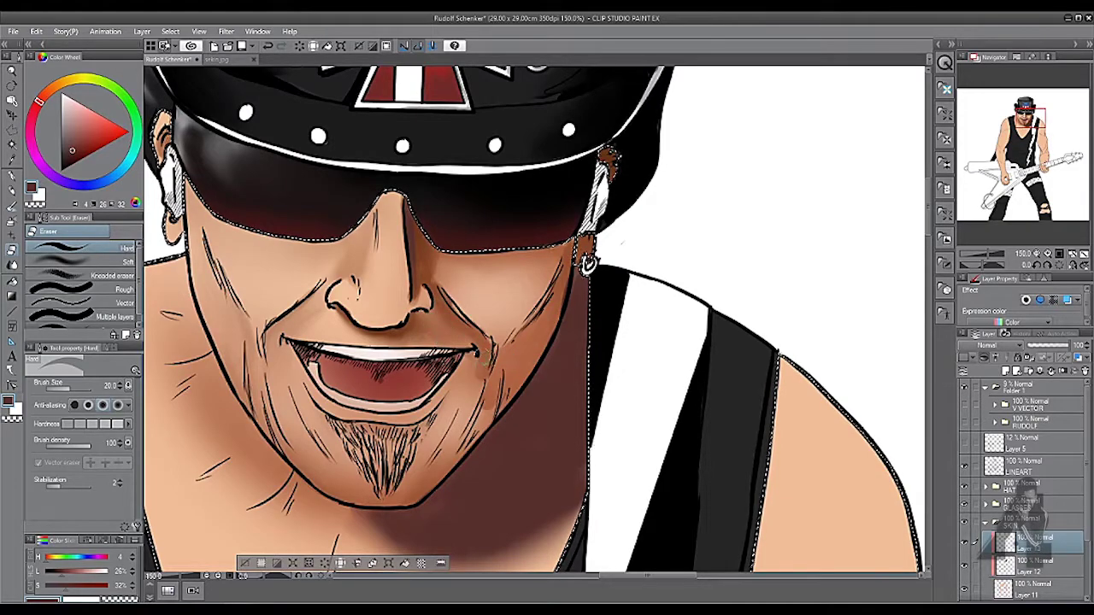
key("bracketleft")
key("bracketleft")
Step: Deepen the shadow along the cheekbone and jaw on Layer 12 with Dense watercolor at size 6
scroll(528, 358, "down", 4)
scroll(528, 357, "up", 4)
key("b")
key("alt+bracketleft")
key("bracketleft")
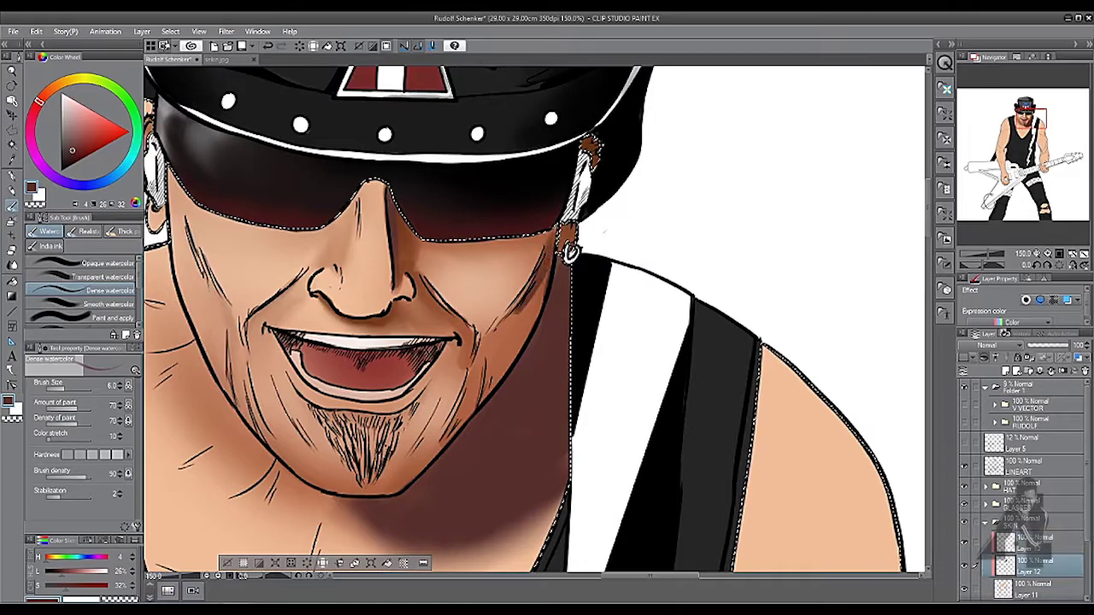
scroll(488, 379, "down", 3)
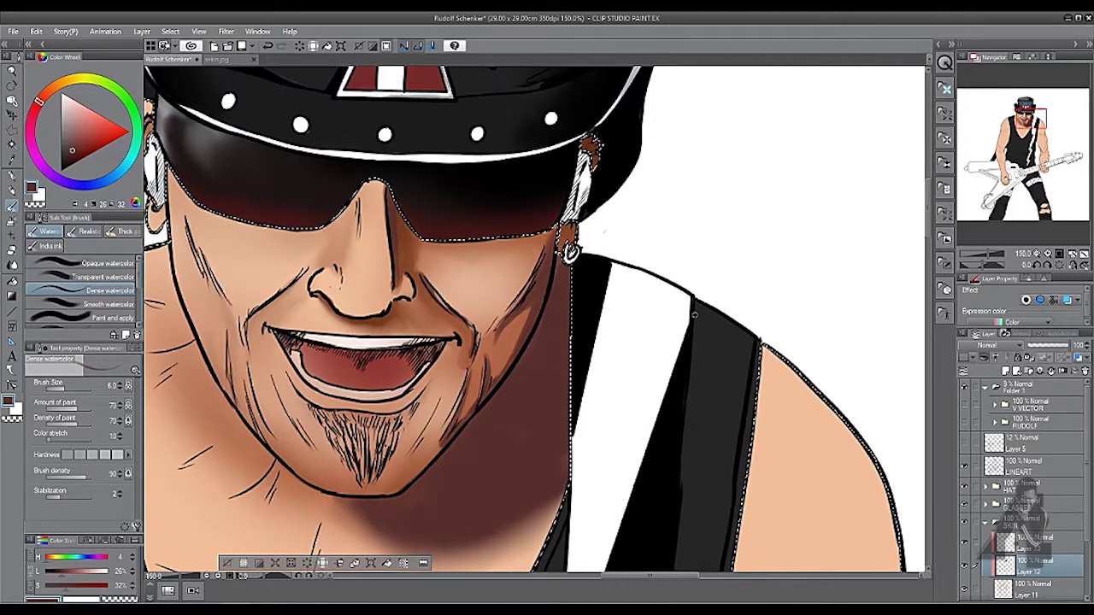
scroll(694, 314, "up", 3)
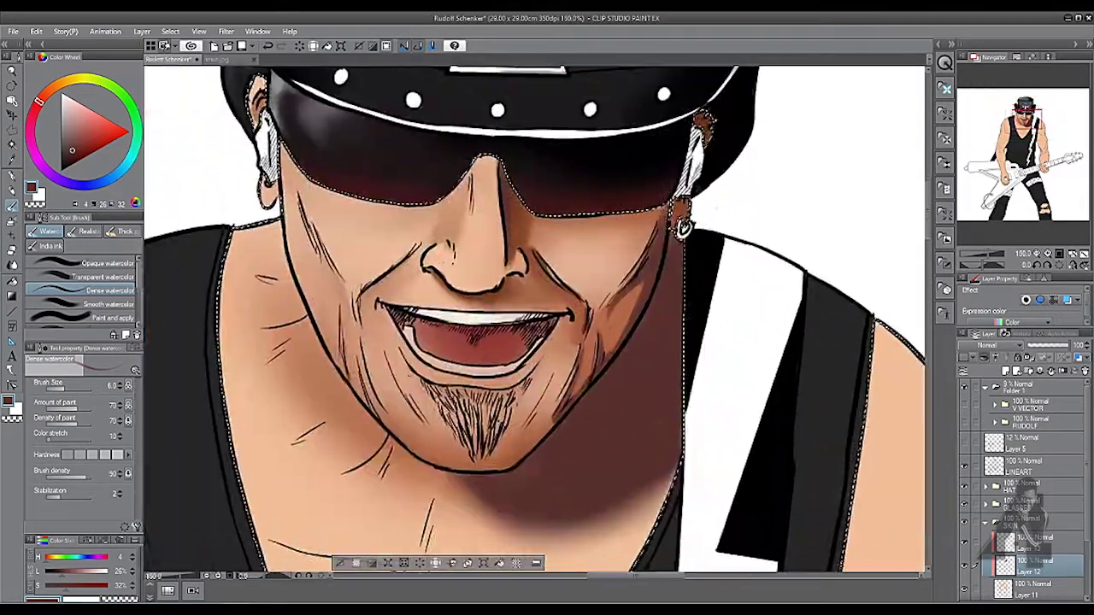
Step: Trim the cheek shadow with the Hard eraser at size 7 and smooth it with the Blend tool at size 12
key("alt+bracketright")
key("e")
scroll(684, 226, "down", 3)
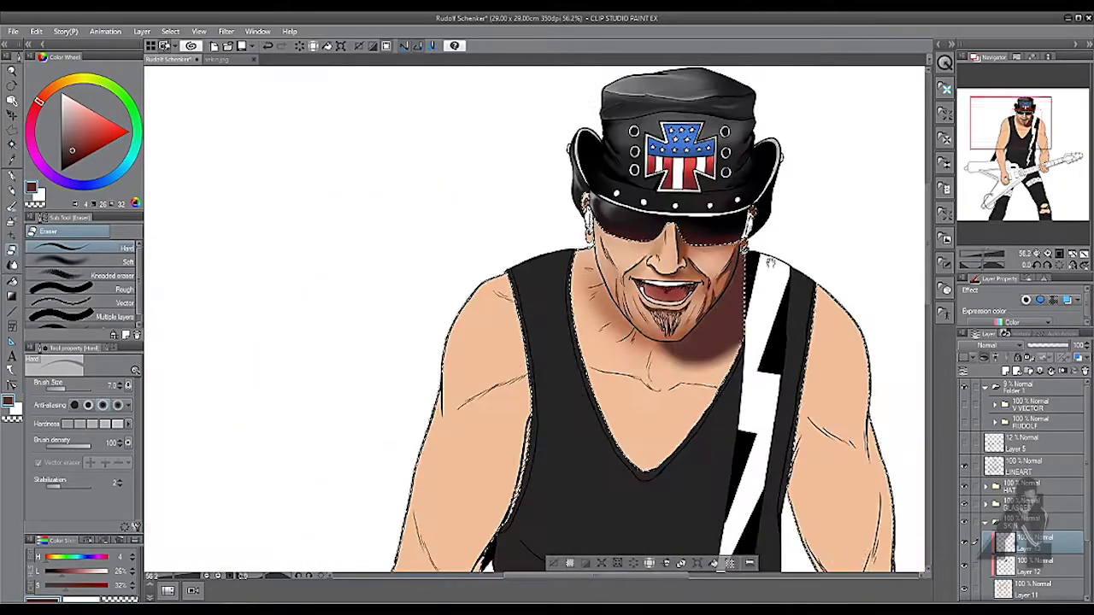
scroll(744, 305, "up", 2)
key("e")
key("j")
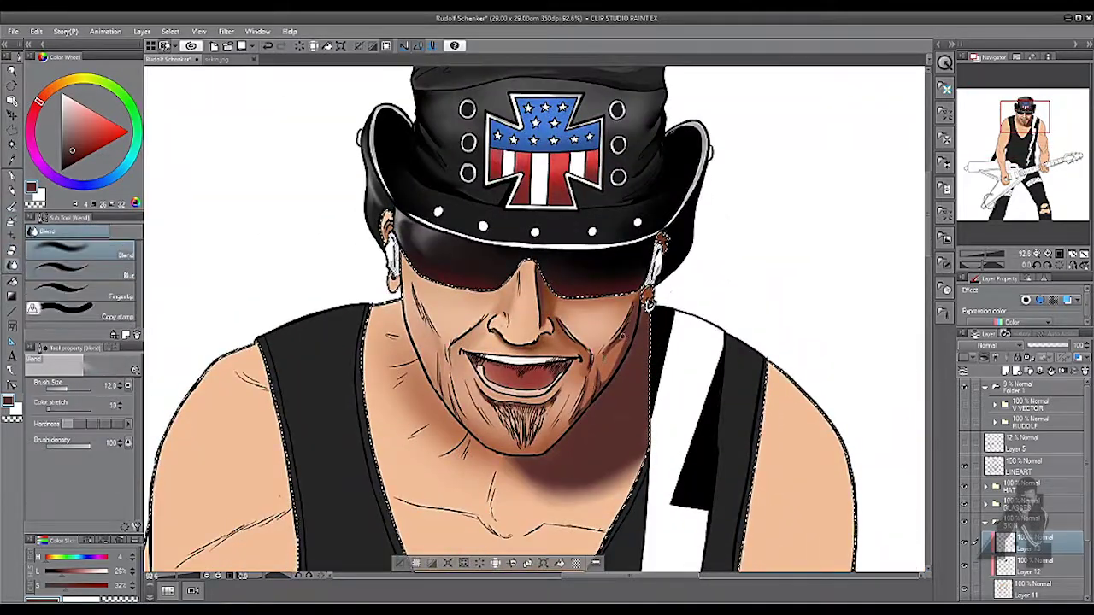
Step: Darken the shadows beside the nose and along the cheek with Dense watercolor at size 8, and smooth them with the Blend tool
key("alt+bracketleft")
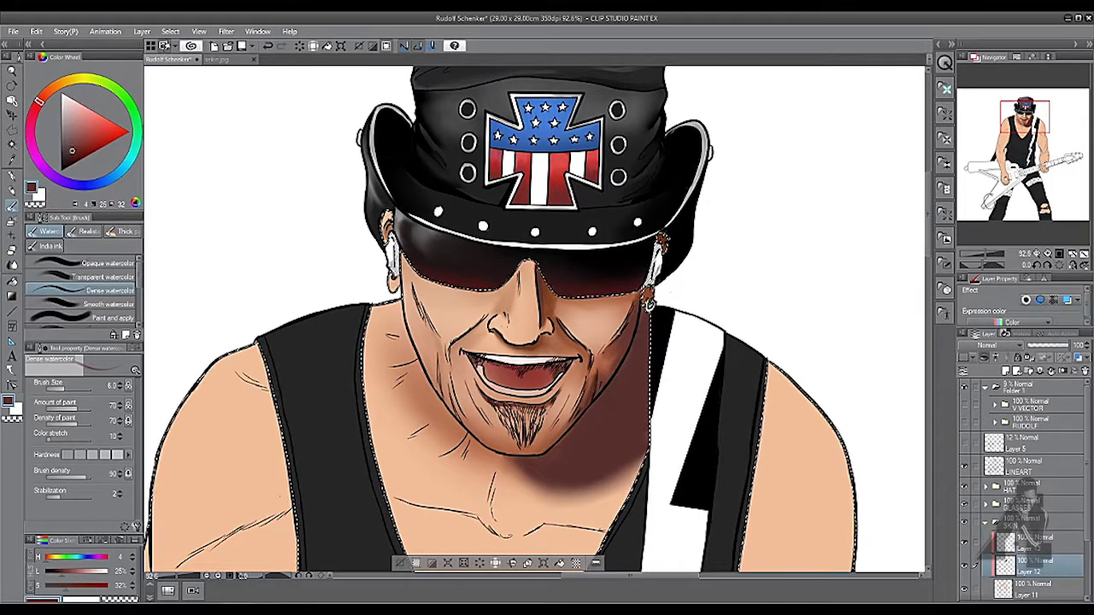
scroll(648, 303, "down", 3)
scroll(708, 334, "up", 5)
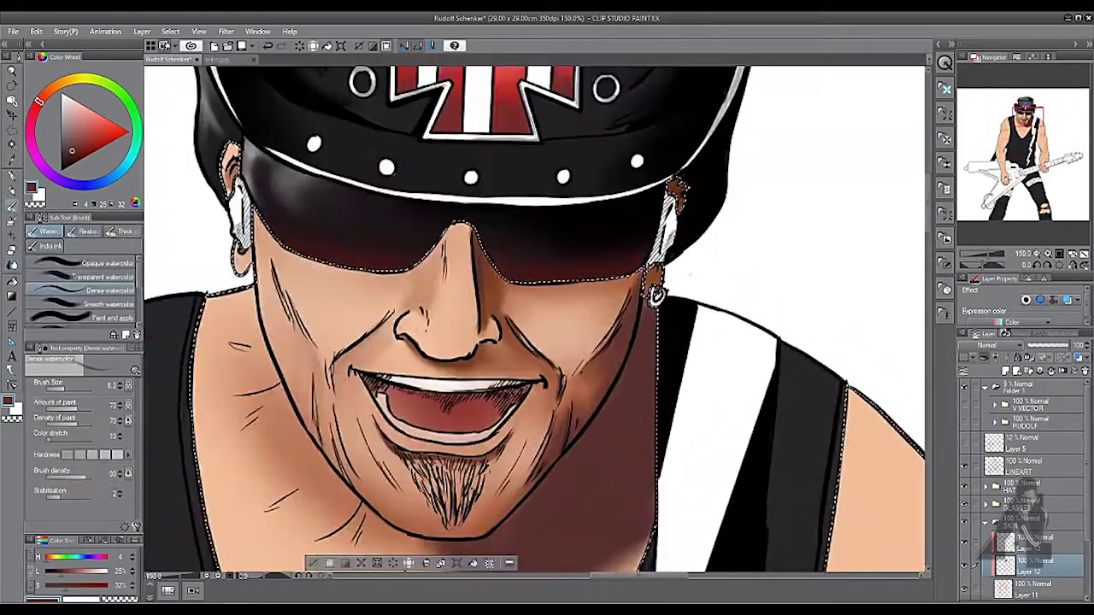
key("e")
key("j")
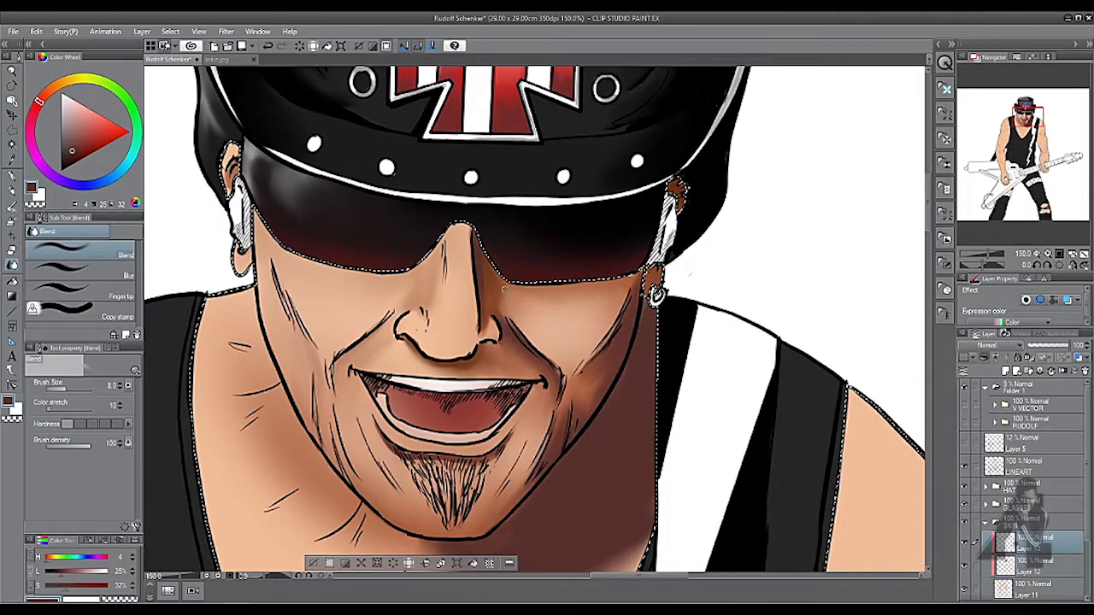
Step: Lighten the facial shadow edges with the Soft eraser at size 17 and smooth them with the Blend tool at size 15
scroll(489, 308, "down", 2)
scroll(598, 291, "up", 2)
key("e")
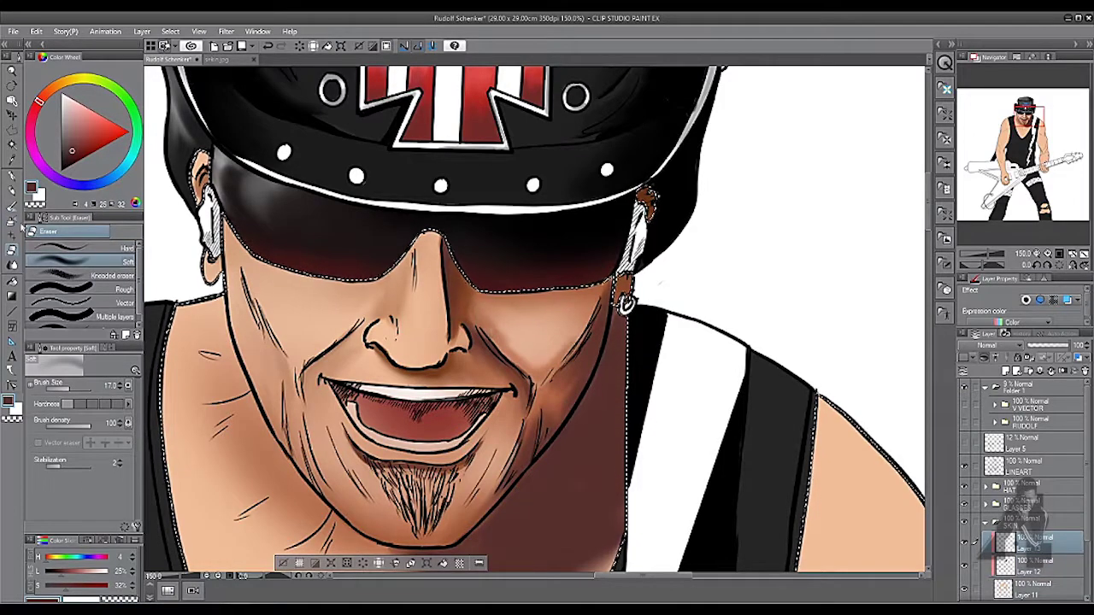
key("j")
scroll(540, 359, "down", 4)
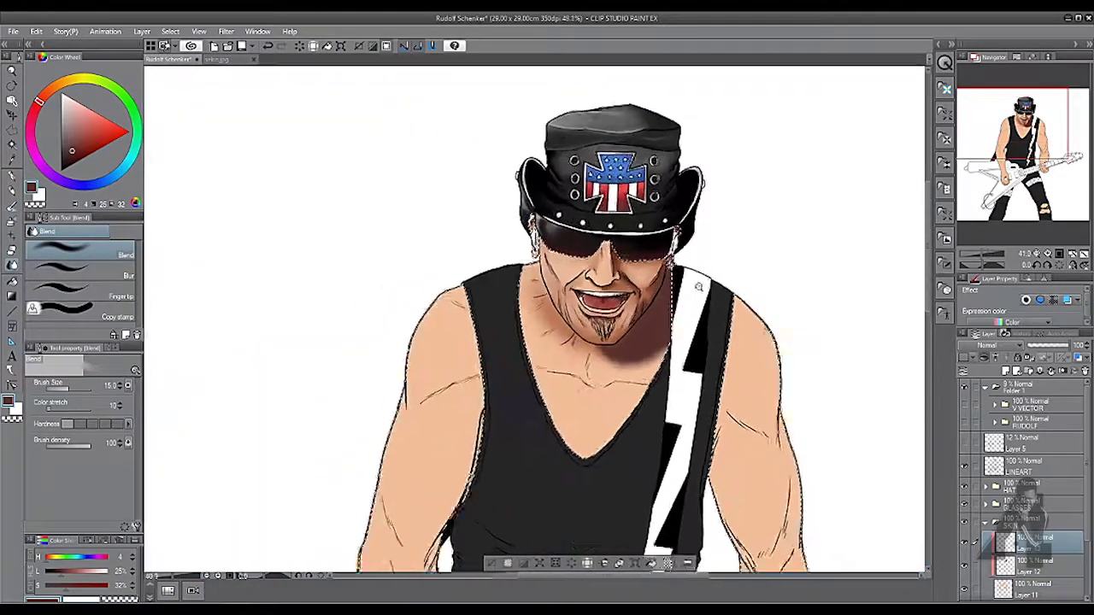
Step: Clean up the nose and mouth line work on the LINEART layer with the Hard eraser at size 2.5
scroll(598, 299, "up", 6)
key("e")
scroll(463, 274, "up", 2)
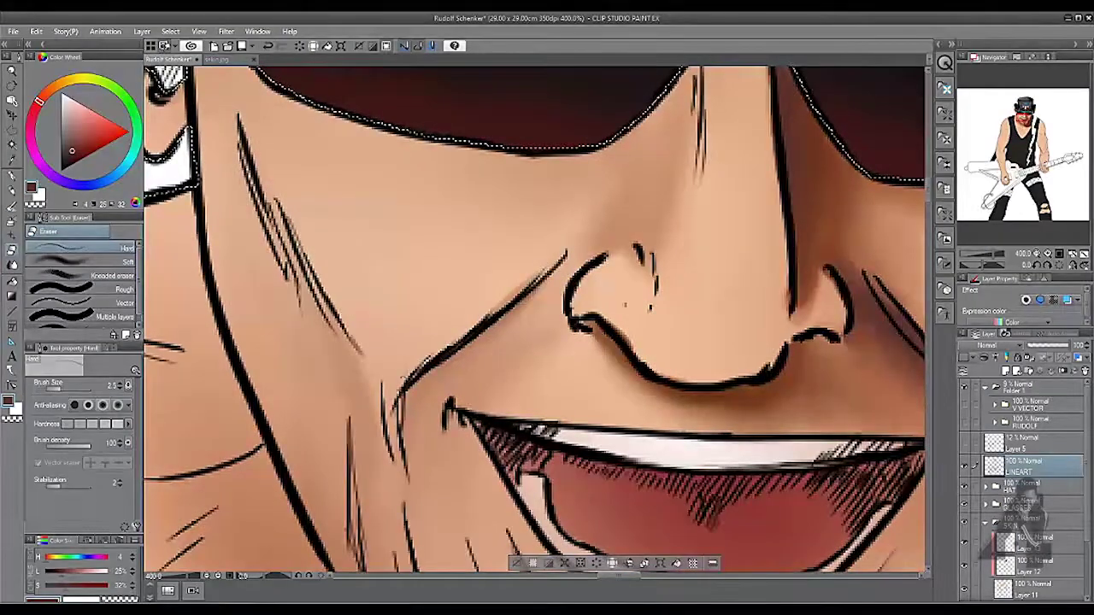
scroll(662, 373, "up", 2)
left_click_drag(547, 384, 807, 432)
scroll(534, 320, "down", 4)
Step: Shade the smile crease with Dense watercolor at size 6, trim it with the Hard eraser at size 5, and blend it
key("b")
scroll(534, 320, "up", 3)
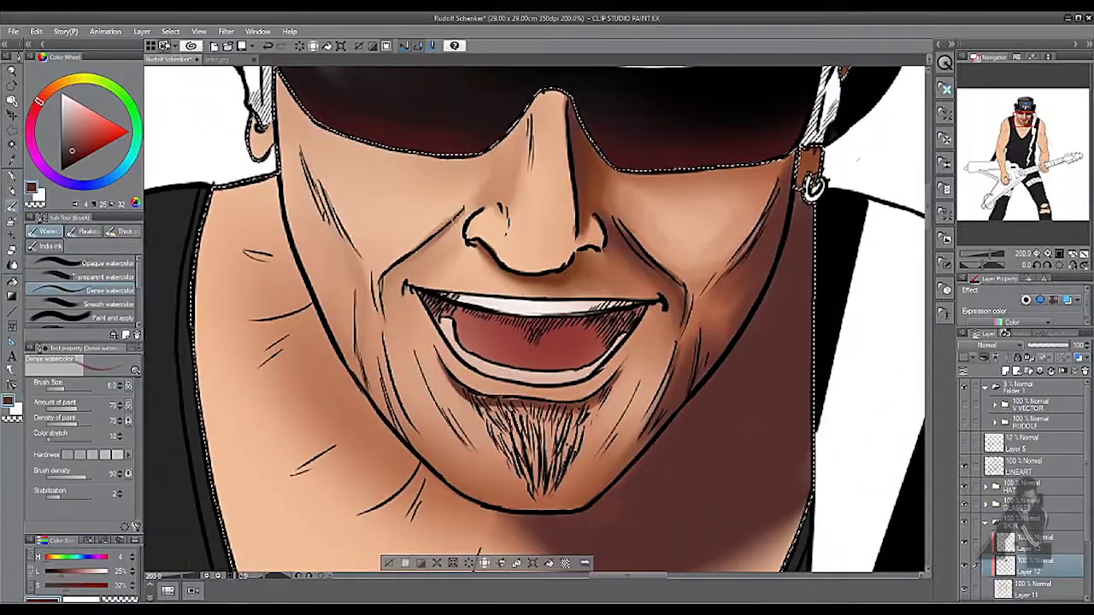
left_click(12, 264)
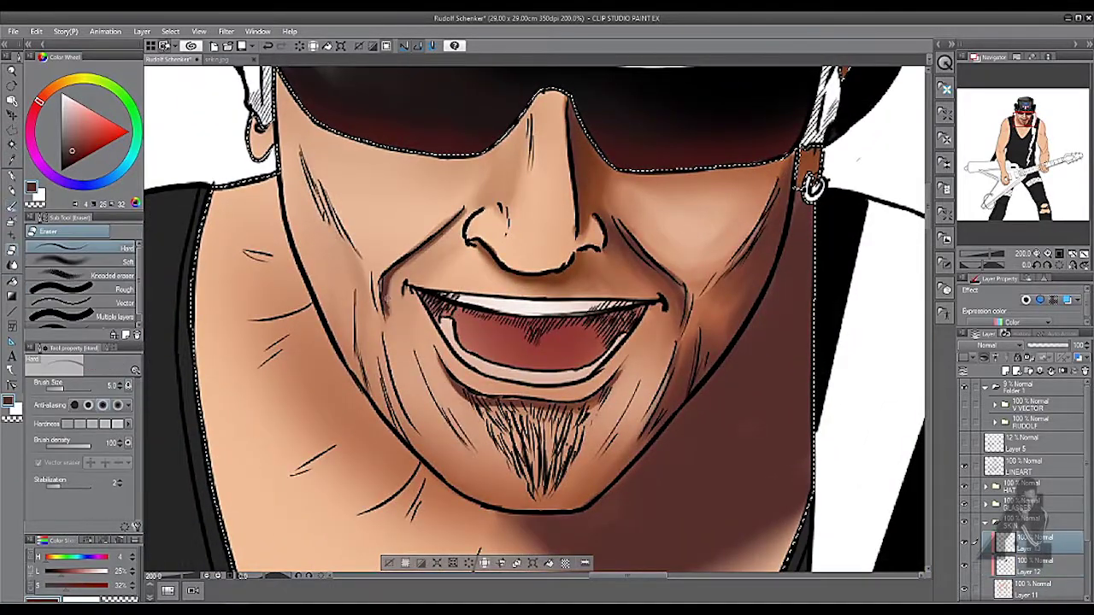
scroll(534, 320, "down", 3)
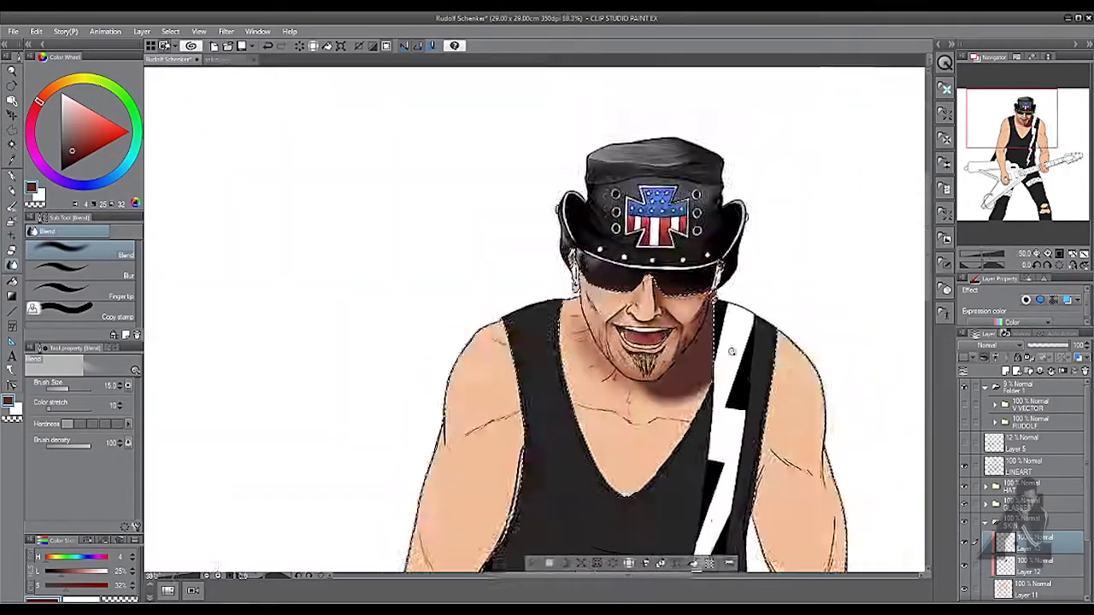
Step: Sample reddish-brown tones from the shading and paint over the neck shadow on Layer 12 with Dense watercolor at size 40
scroll(534, 320, "up", 1)
key("b")
left_click(436, 365, "alt")
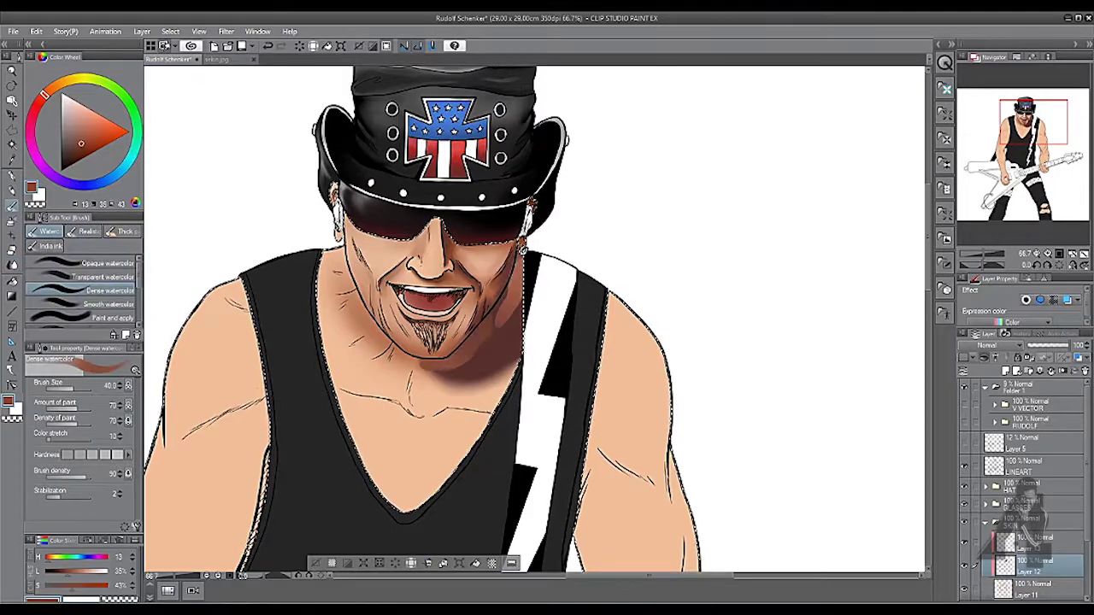
left_click(501, 352, "alt")
Step: Rework the shadow under the chin and fade its edge with the Soft eraser at size 70
scroll(479, 337, "up", 3)
left_click(102, 304)
mouse_move(453, 359)
left_mouse_down()
mouse_move(494, 321)
mouse_move(509, 337)
mouse_move(400, 452)
mouse_move(407, 474)
mouse_move(474, 466)
left_mouse_up()
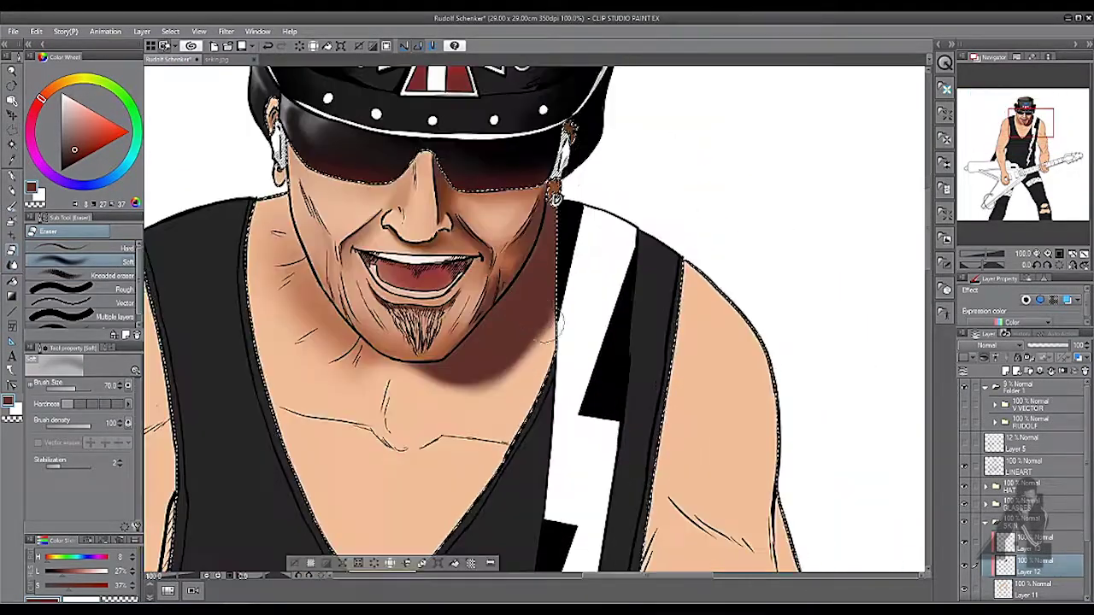
mouse_move(513, 359)
left_mouse_down()
mouse_move(533, 313)
mouse_move(579, 302)
left_mouse_up()
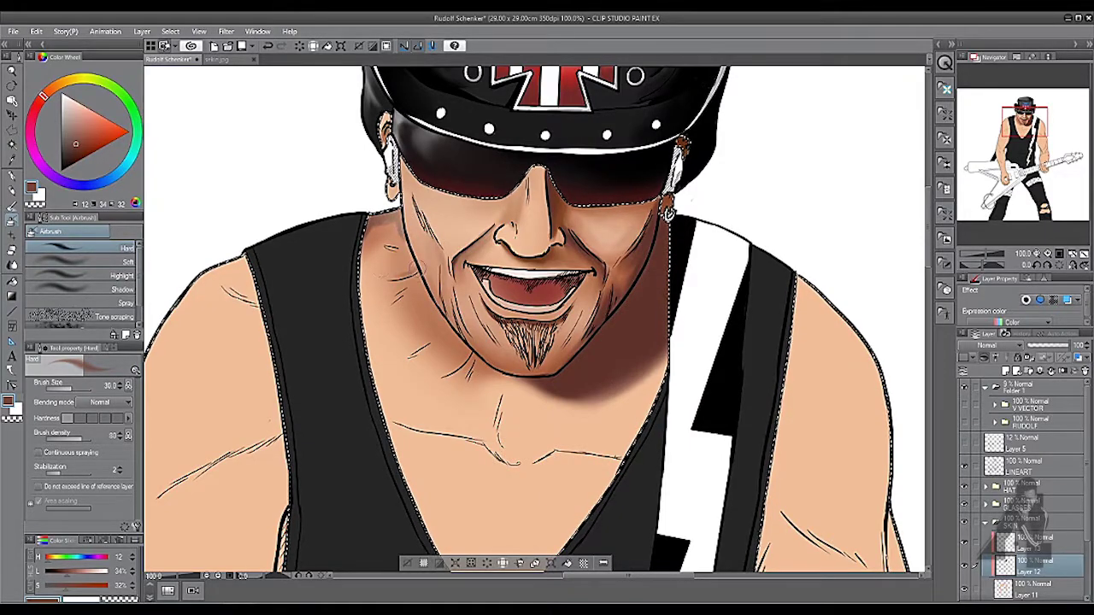
Step: Shade the neck creases with the Hard airbrush at size 30 and the central chest crease with Smooth watercolor at size 25
left_click_drag(462, 369, 387, 310)
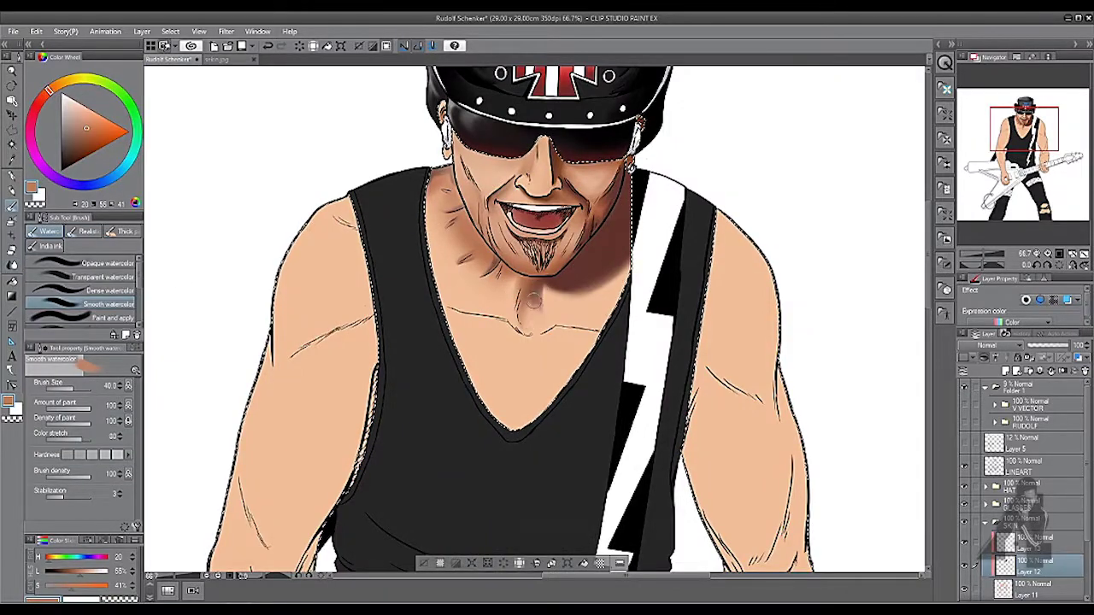
scroll(663, 272, "down", 1)
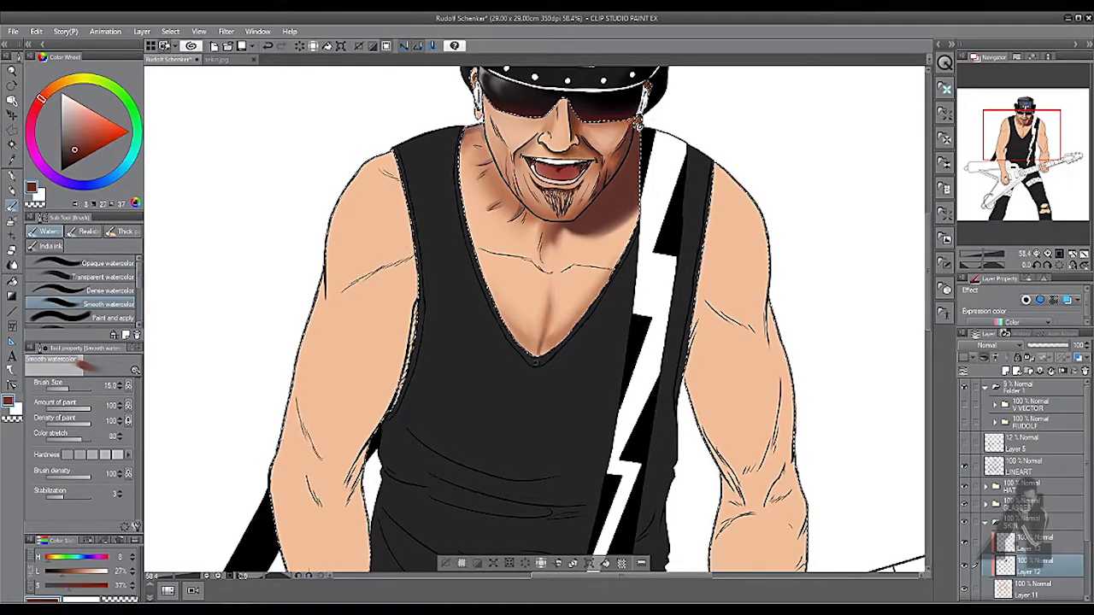
left_click(535, 326, "alt")
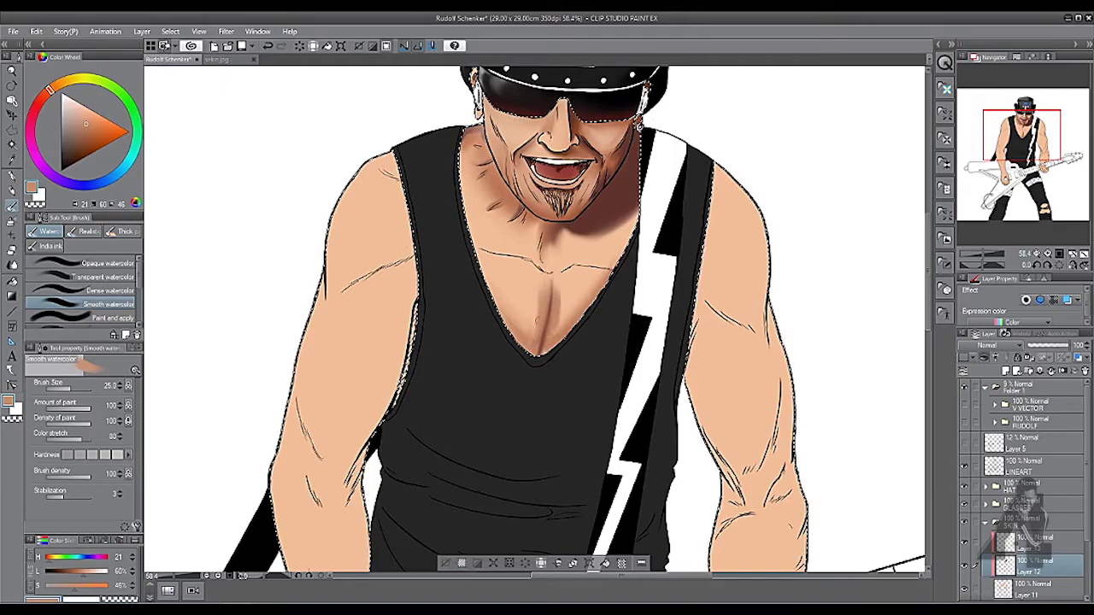
scroll(564, 313, "down", 4)
scroll(578, 350, "up", 3)
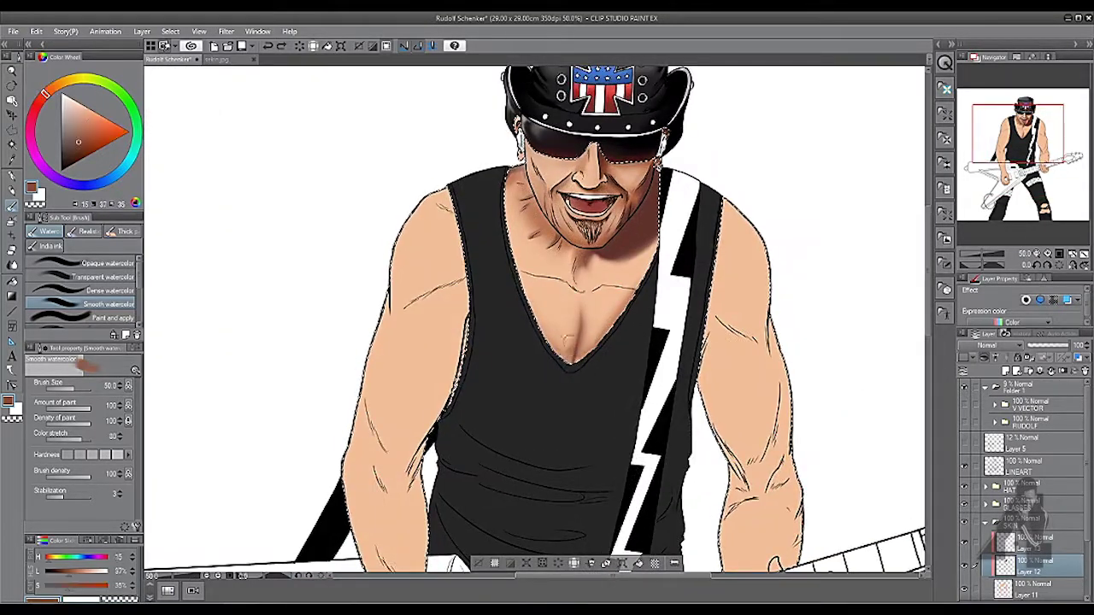
Step: Shade the neck side and collarbone on Layer 12 with Smooth watercolor, starting at size 30, and trim the excess with the eraser
scroll(593, 328, "up", 1)
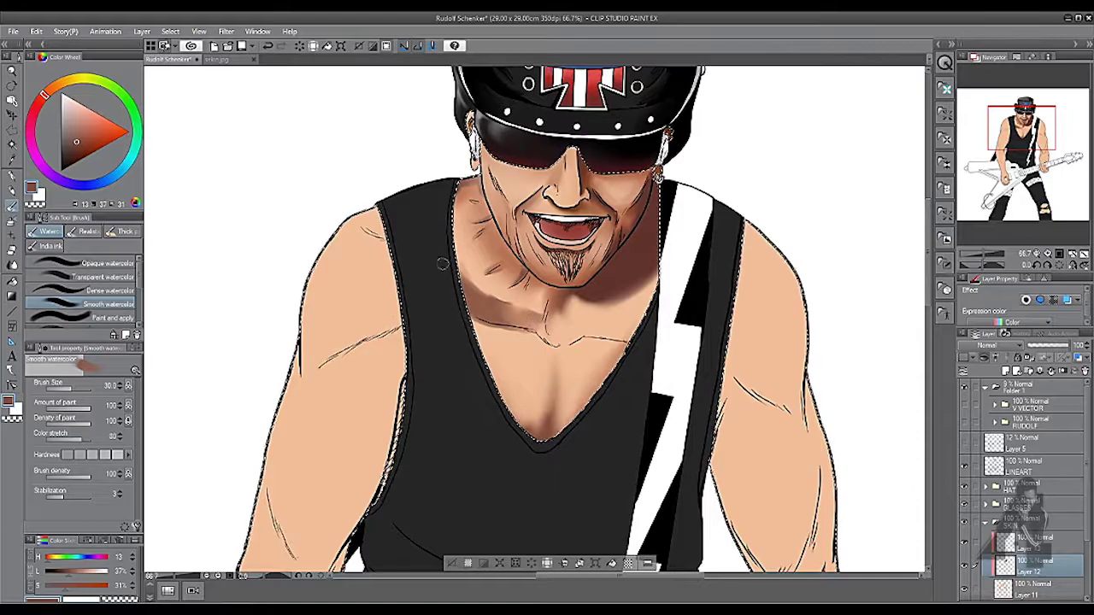
key("e")
key("b")
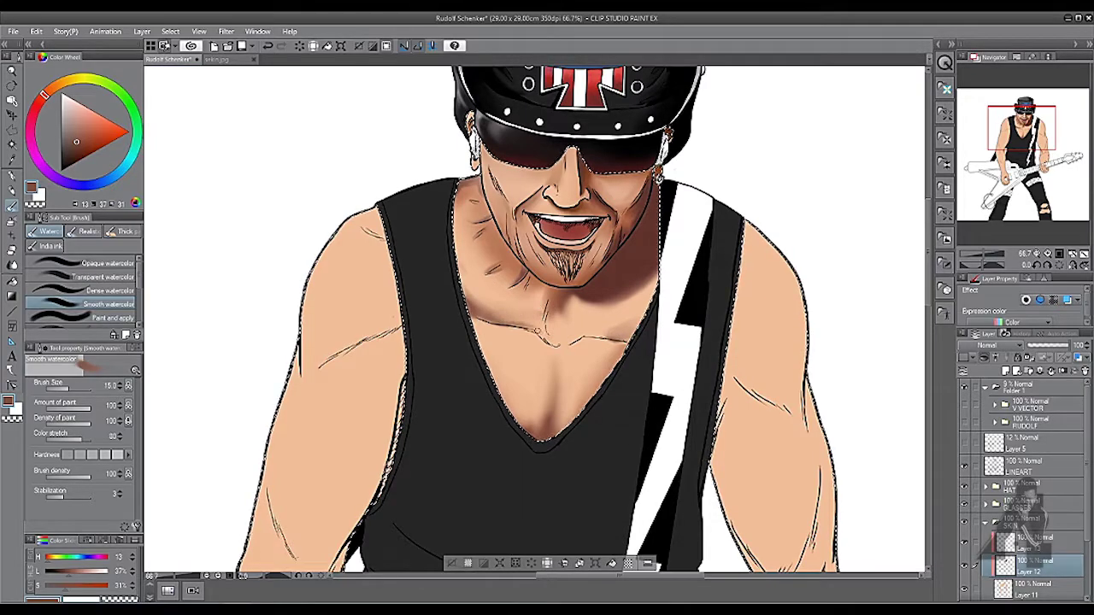
scroll(617, 334, "down", 2)
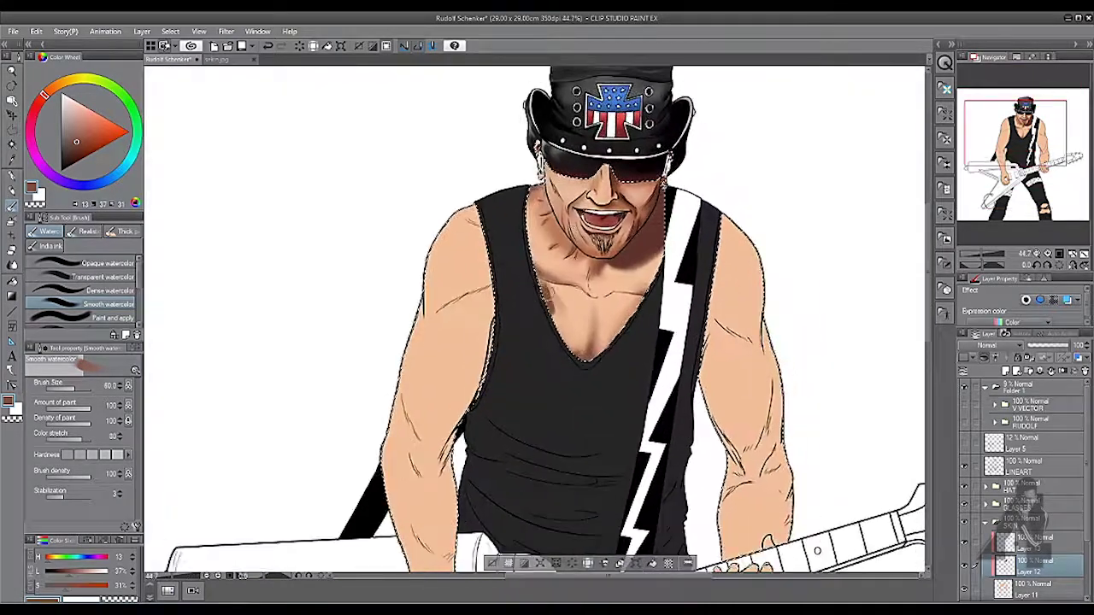
scroll(572, 333, "down", 1)
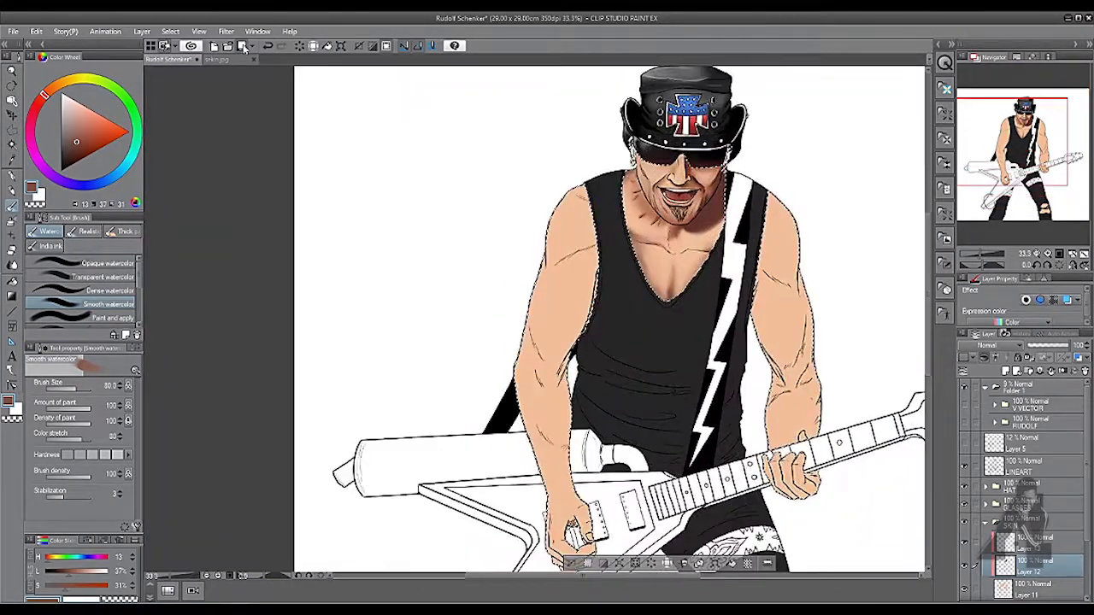
Step: Deepen the chest shading in a darker reddish brown with the Soft airbrush at size 40 and smooth it with Blend at size 40
scroll(547, 316, "up", 1)
key("b")
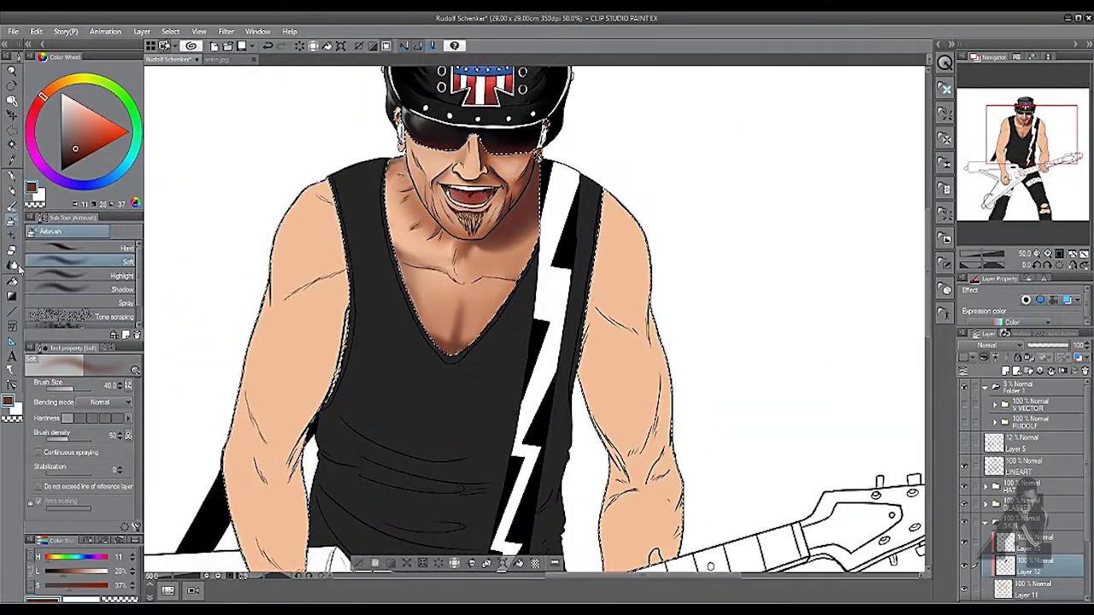
left_click(17, 266)
scroll(529, 330, "down", 2)
scroll(507, 305, "up", 2)
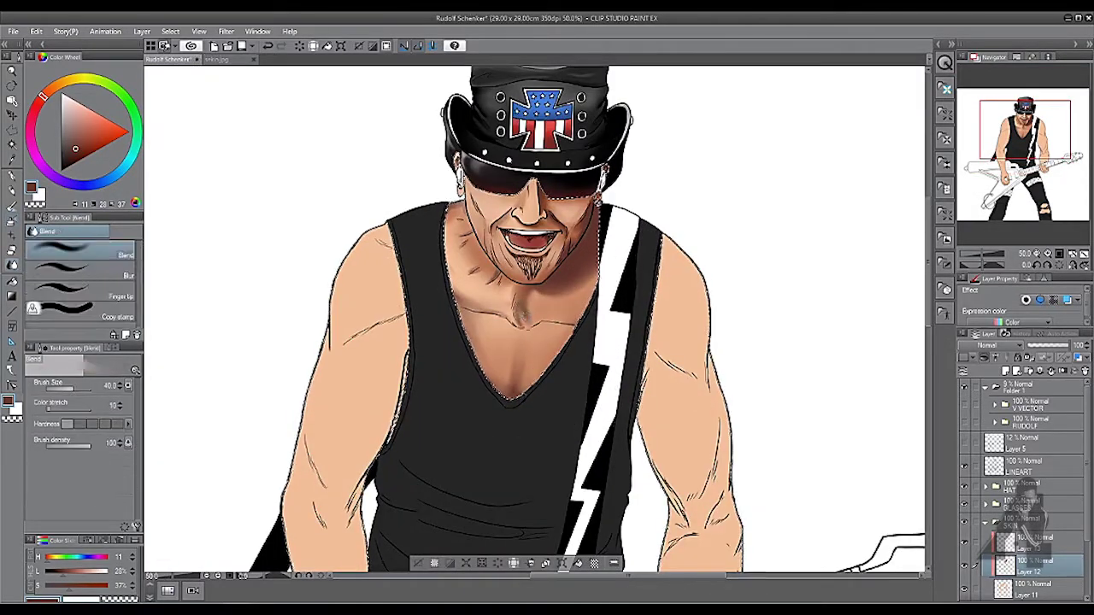
Step: Touch up the neck creases and the hollow between the collarbones with Smooth watercolor at size 30
scroll(692, 307, "down", 2)
scroll(350, 299, "up", 3)
key("b")
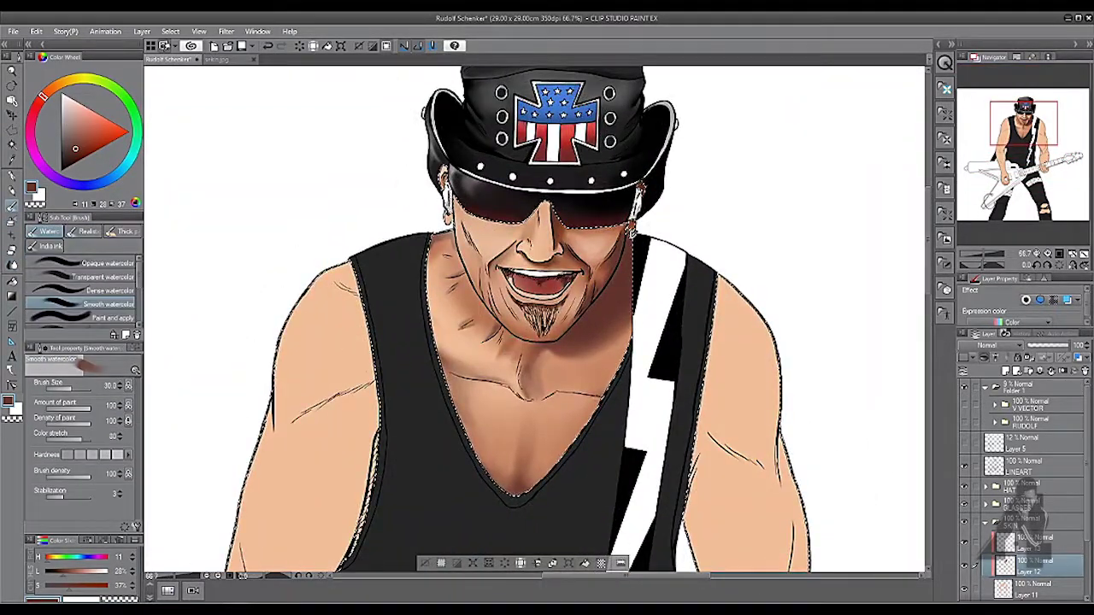
scroll(637, 316, "down", 3)
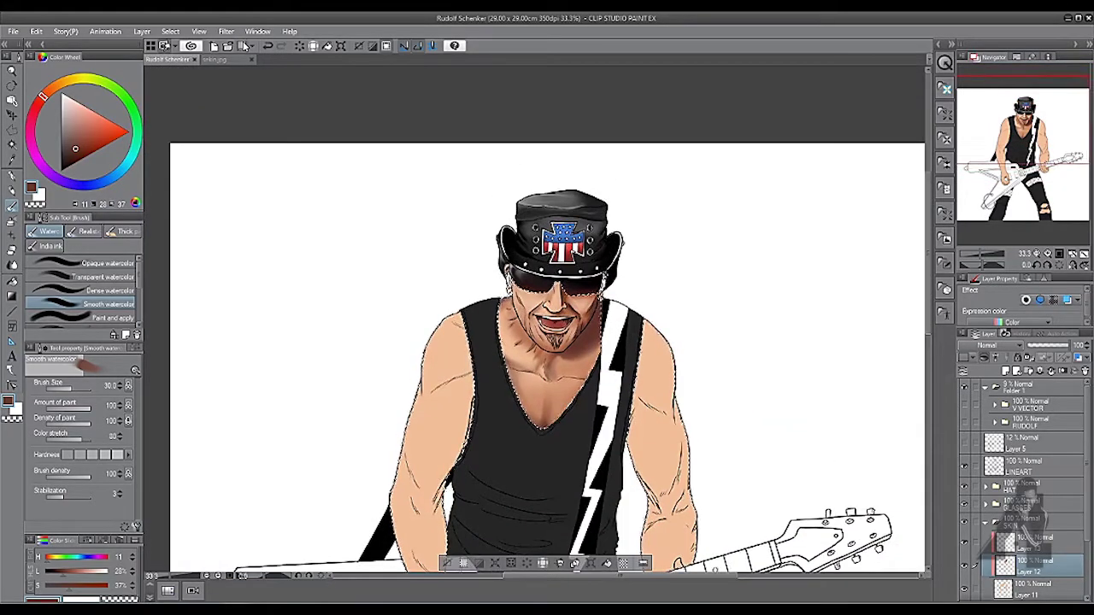
Step: Sample a lighter orange-brown, shade the armpit crease of the strumming arm with Smooth watercolor at size 40, and model the upper arm with the Soft airbrush
scroll(637, 407, "up", 2)
left_click(694, 181, "alt")
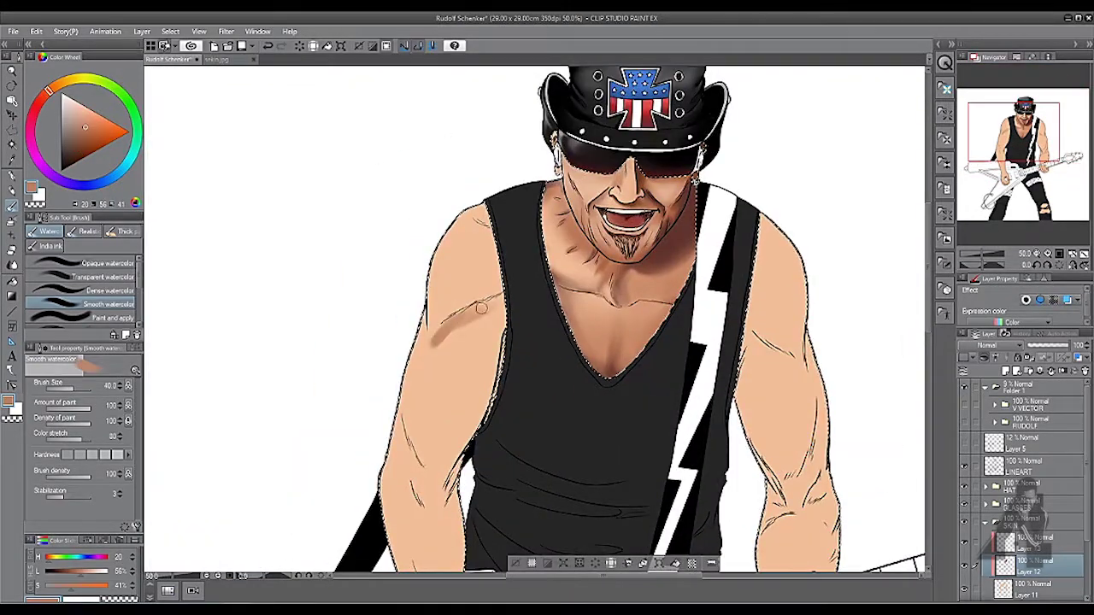
key("b")
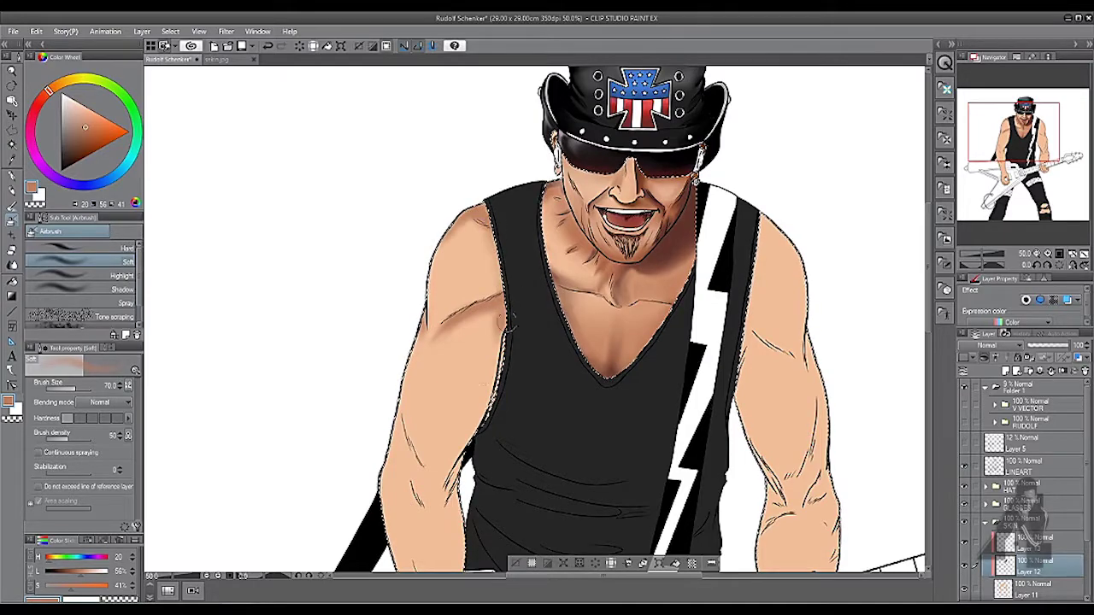
left_click_drag(510, 310, 521, 258)
key("bracketright")
key("bracketright")
key("bracketright")
key("bracketright")
key("bracketleft")
left_click_drag(416, 429, 432, 276)
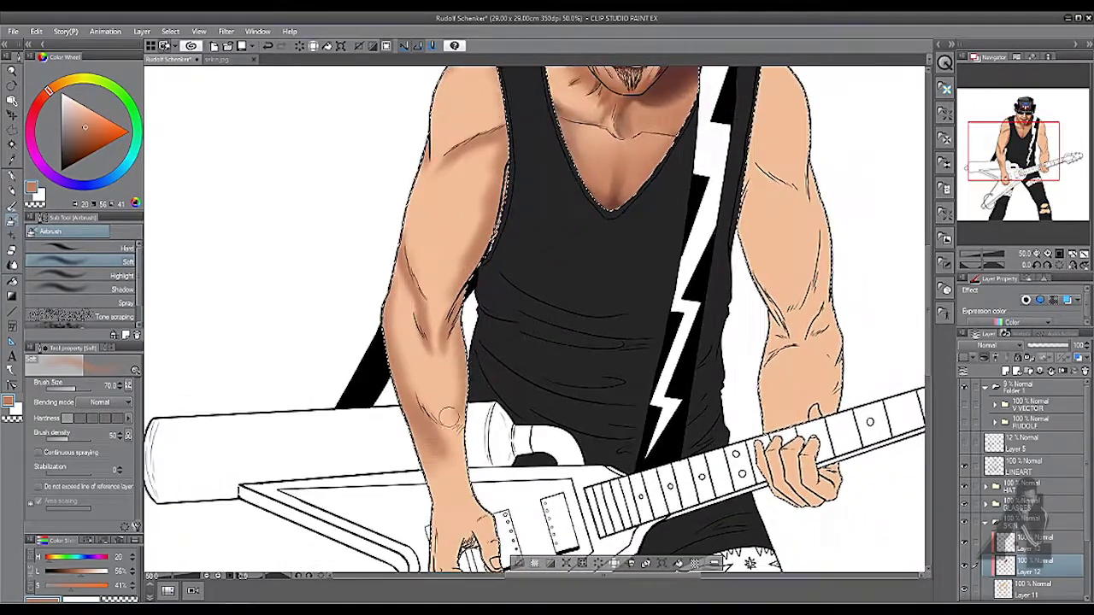
Step: Shade the strumming arm's forearm, wrist and hand with the Soft airbrush, reducing its size from 70 to 50 and 17 for detail
left_click_drag(479, 425, 485, 375)
key("bracketright")
key("bracketleft")
key("bracketleft")
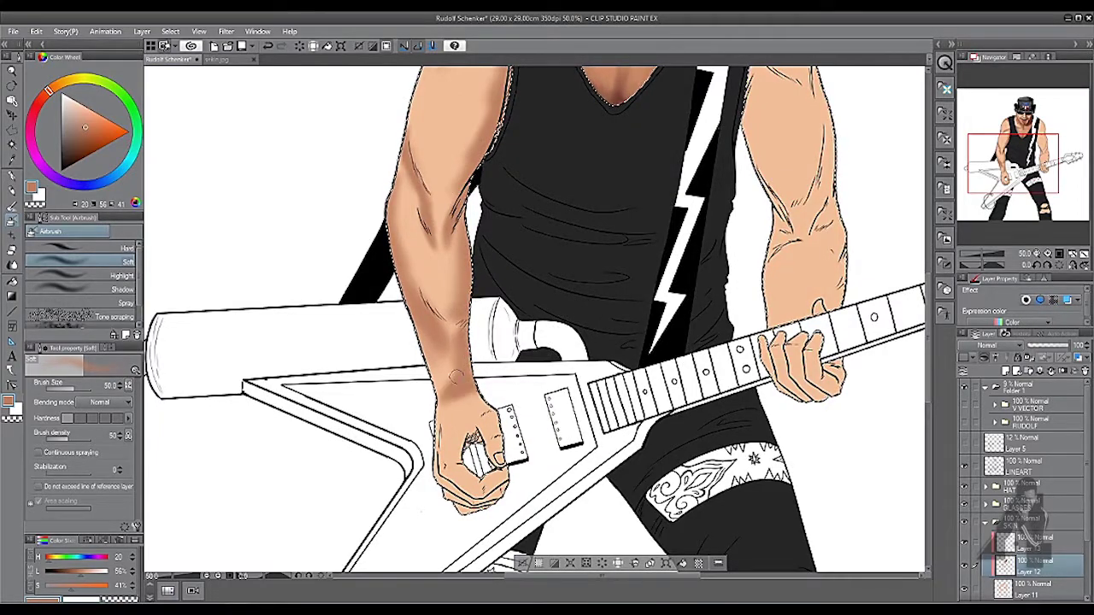
key("bracketleft")
left_click_drag(459, 340, 413, 318)
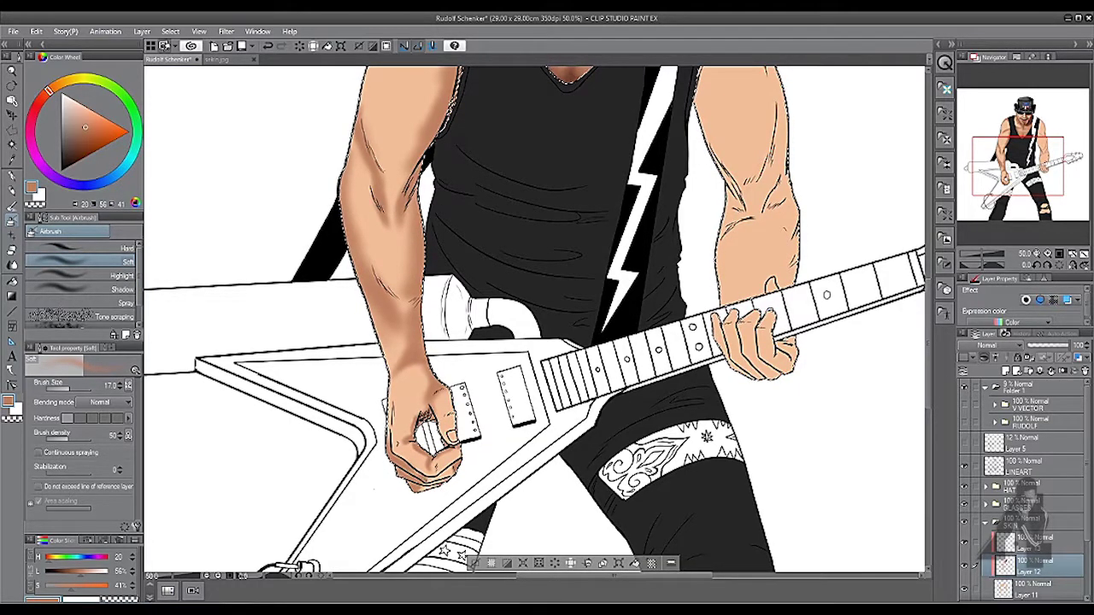
Step: Darken the elbow and armpit creases in dark reddish brown with the Soft airbrush at size 17 and soften them with Blend at sizes 30 to 50
key("ctrl+0")
scroll(598, 324, "down", 2)
scroll(530, 342, "up", 5)
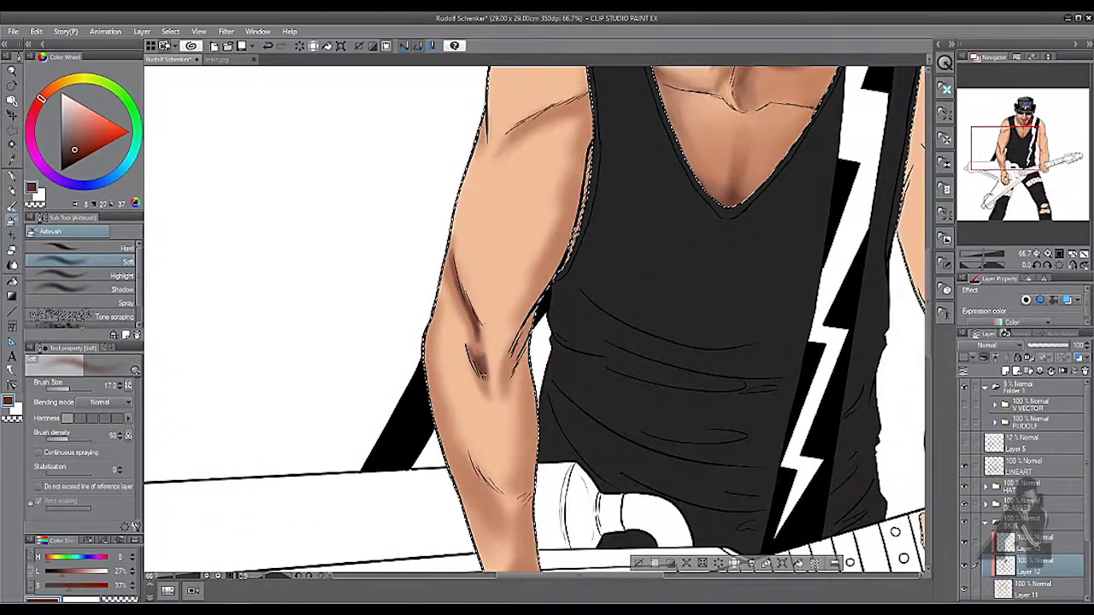
scroll(530, 324, "up", 3)
key("j")
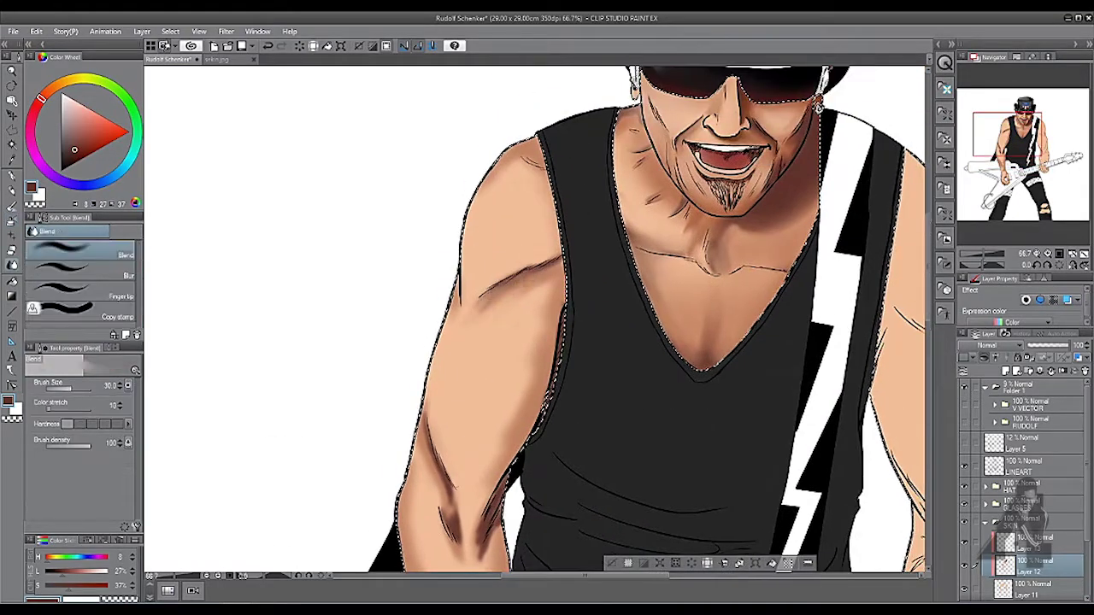
key("[")
scroll(464, 501, "down", 4)
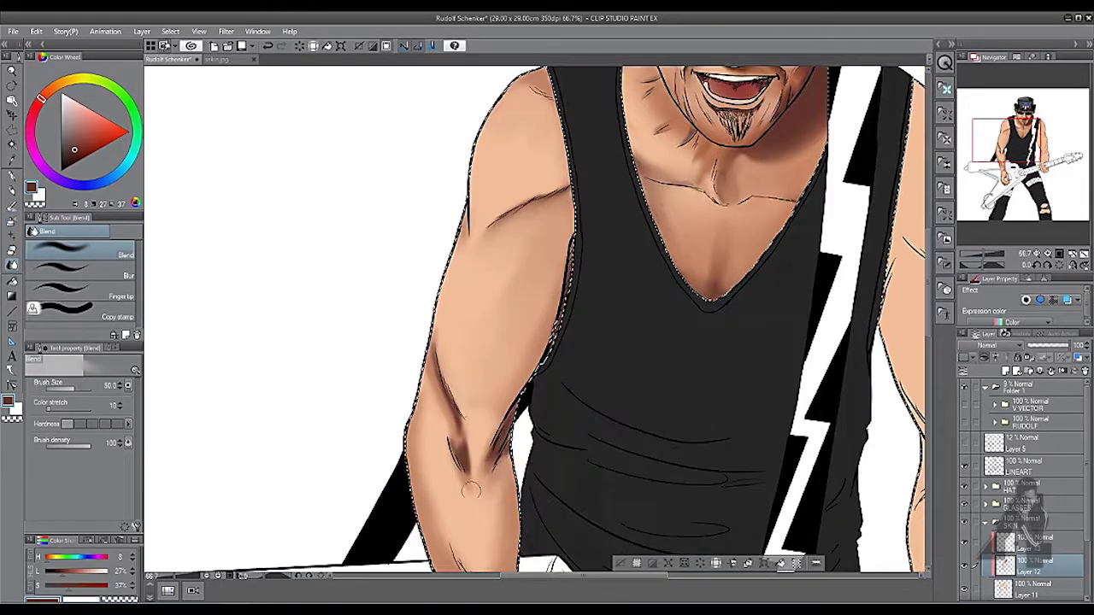
scroll(440, 431, "down", 2)
scroll(507, 395, "up", 2)
scroll(507, 396, "down", 4)
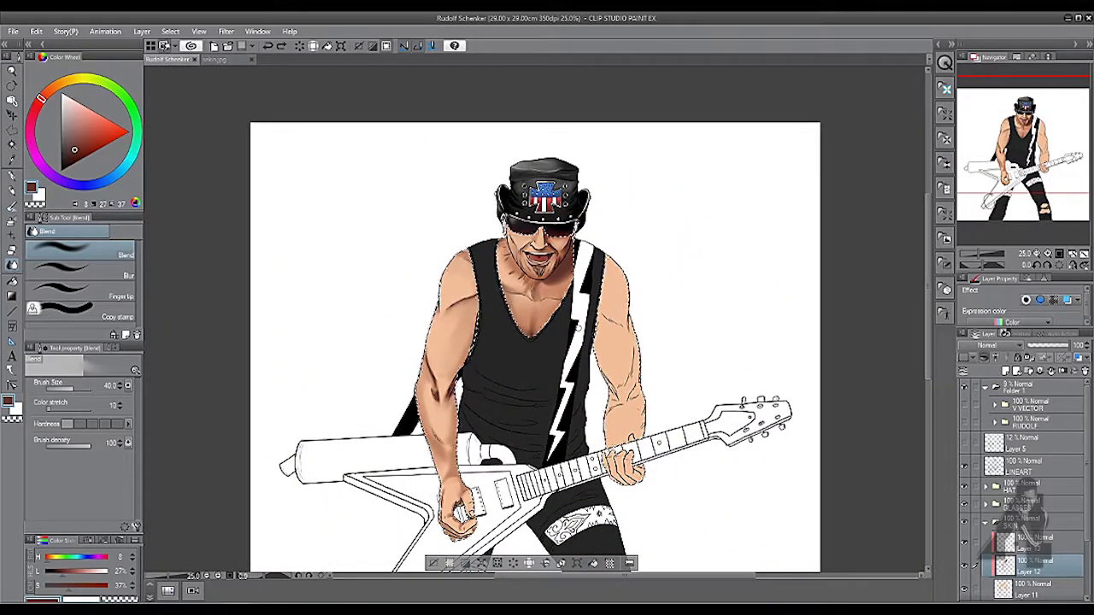
scroll(578, 327, "up", 2)
Step: Add shadow under the strumming arm's shoulder muscle with the Soft airbrush at size 40 and smooth it with Blend at size 70
key("b")
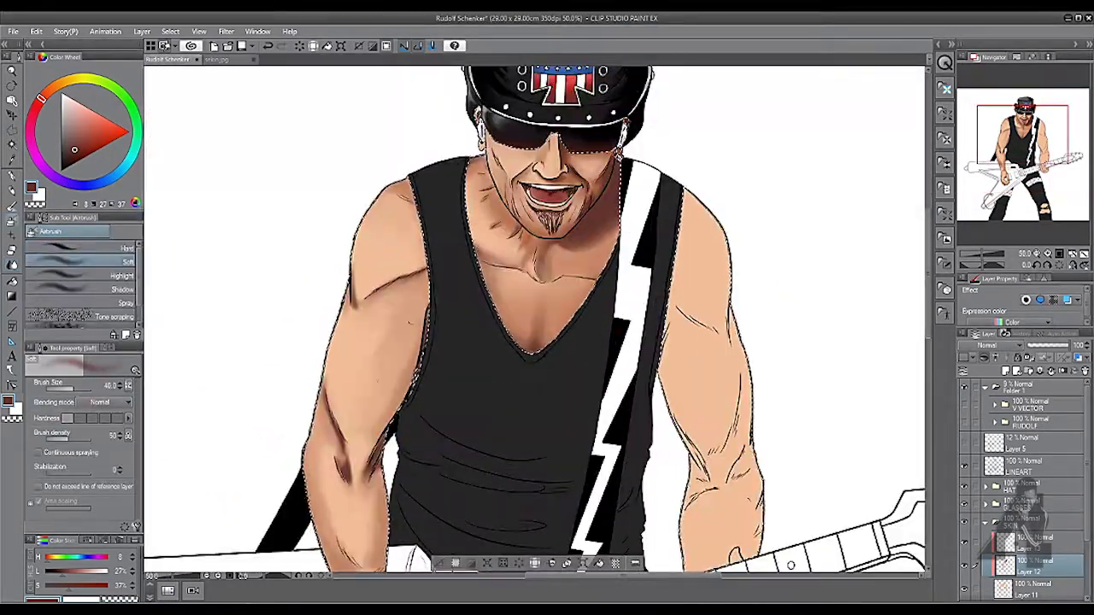
key("j")
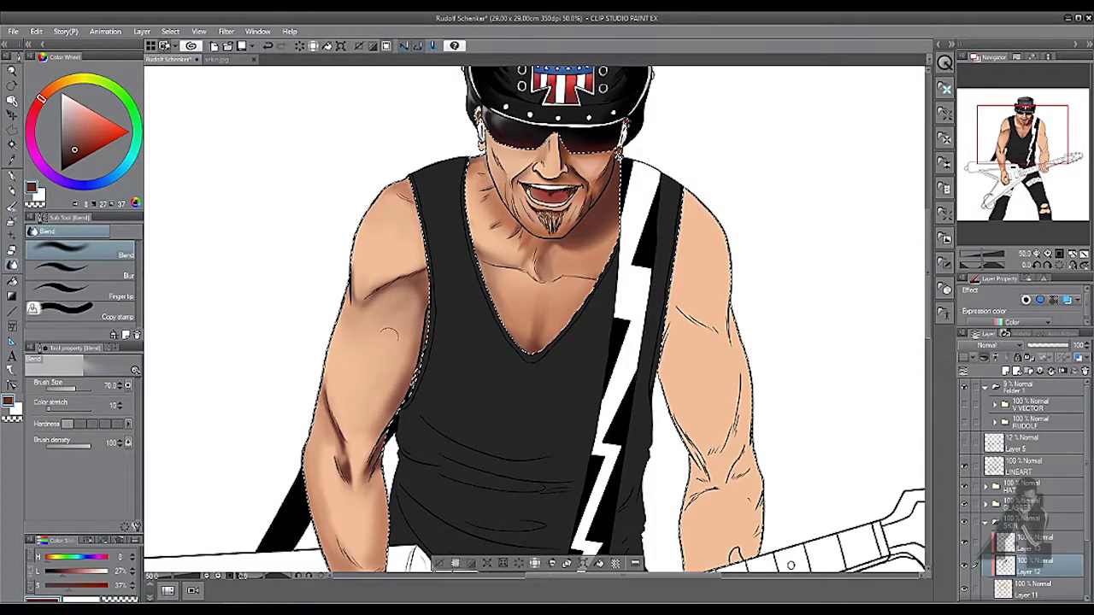
key("bracketleft")
key("bracketleft")
key("bracketleft")
scroll(389, 323, "down", 2)
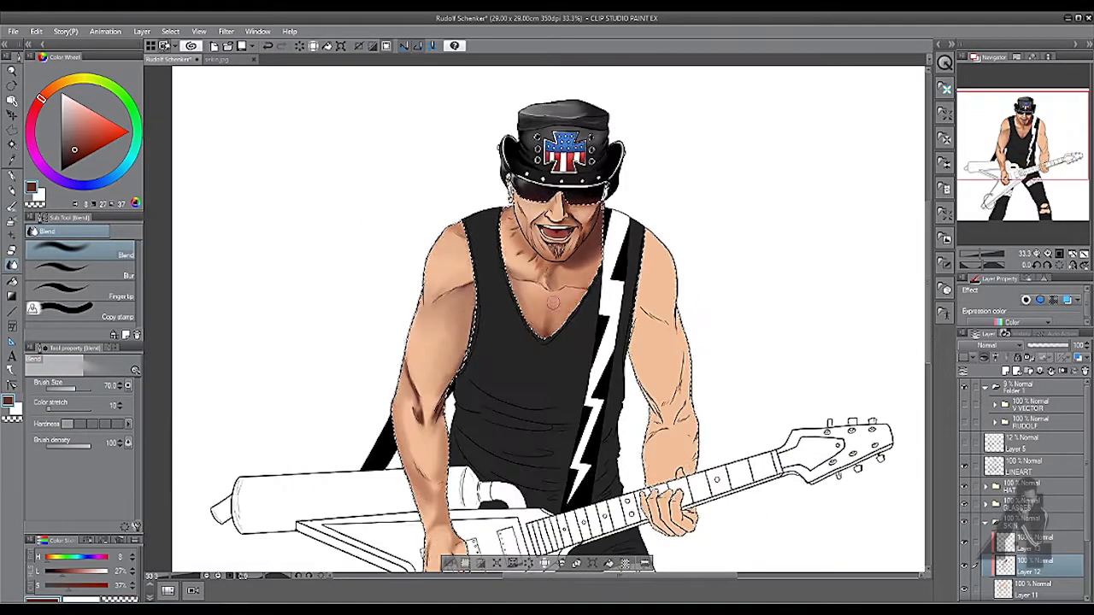
Step: Sharpen the armpit crease and inner arm edge with Dense watercolor at size 17 and Smooth watercolor at sizes 25 and 17
scroll(389, 323, "up", 3)
key("b")
key("comma")
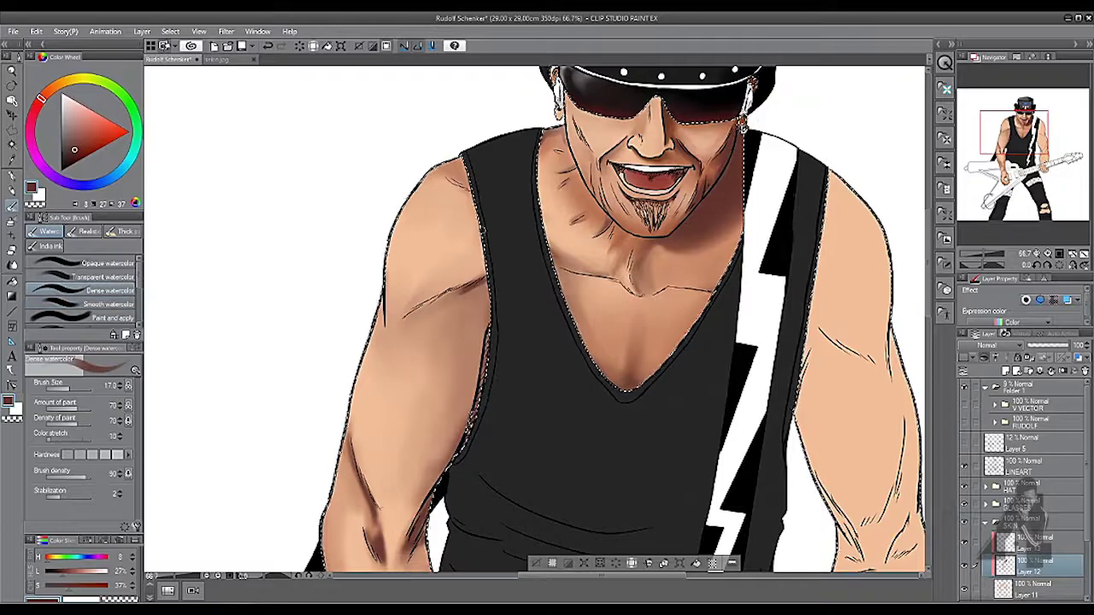
key("period")
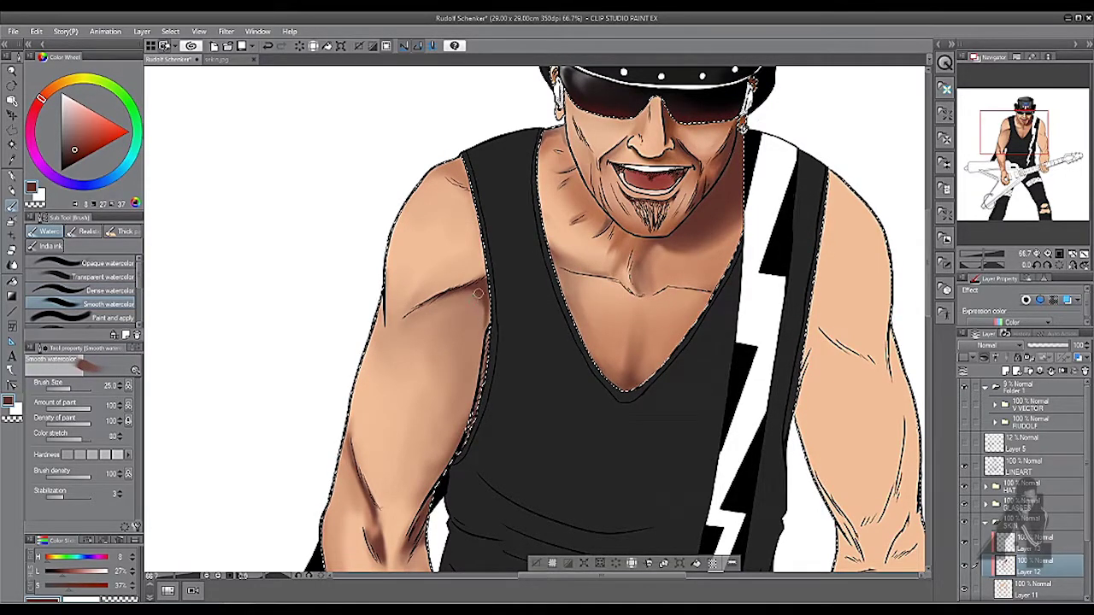
key("bracketleft")
key("bracketleft")
scroll(382, 344, "down", 3)
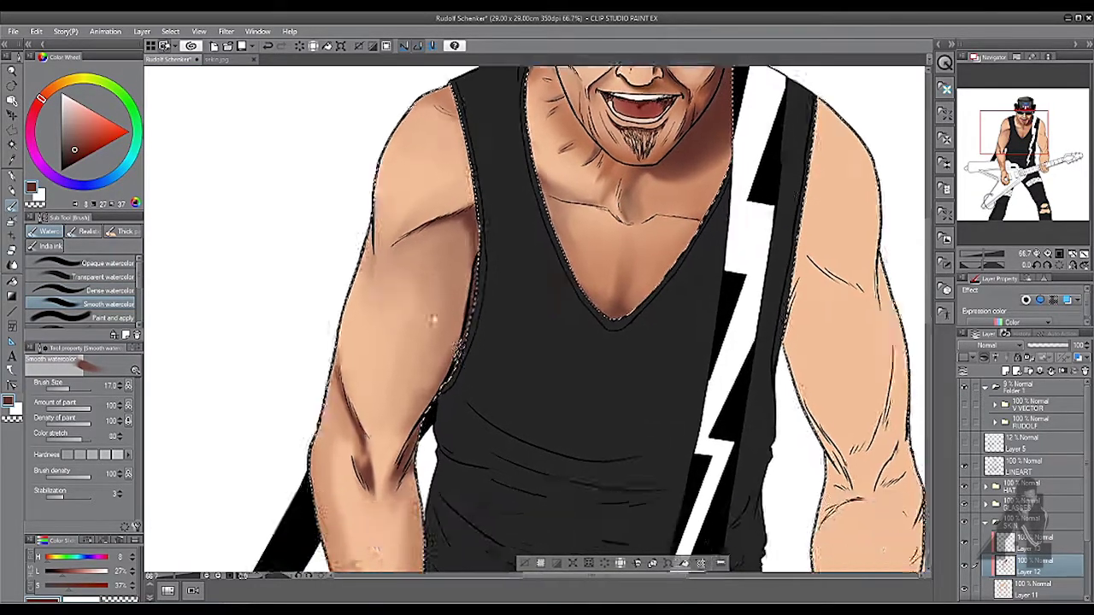
Step: Build up the shadow on the inner upper arm and biceps with Smooth watercolor at sizes 30 and 80
key("bracketright")
mouse_move(355, 411)
left_mouse_down()
mouse_move(367, 432)
mouse_move(359, 401)
mouse_move(372, 428)
mouse_move(369, 382)
left_mouse_up()
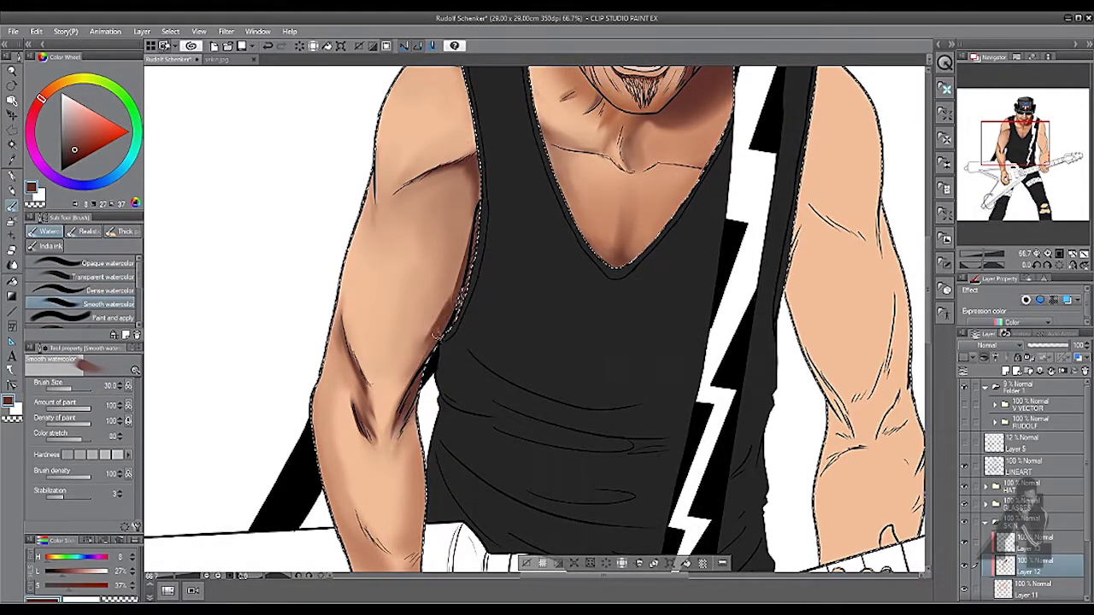
scroll(425, 232, "up", 1)
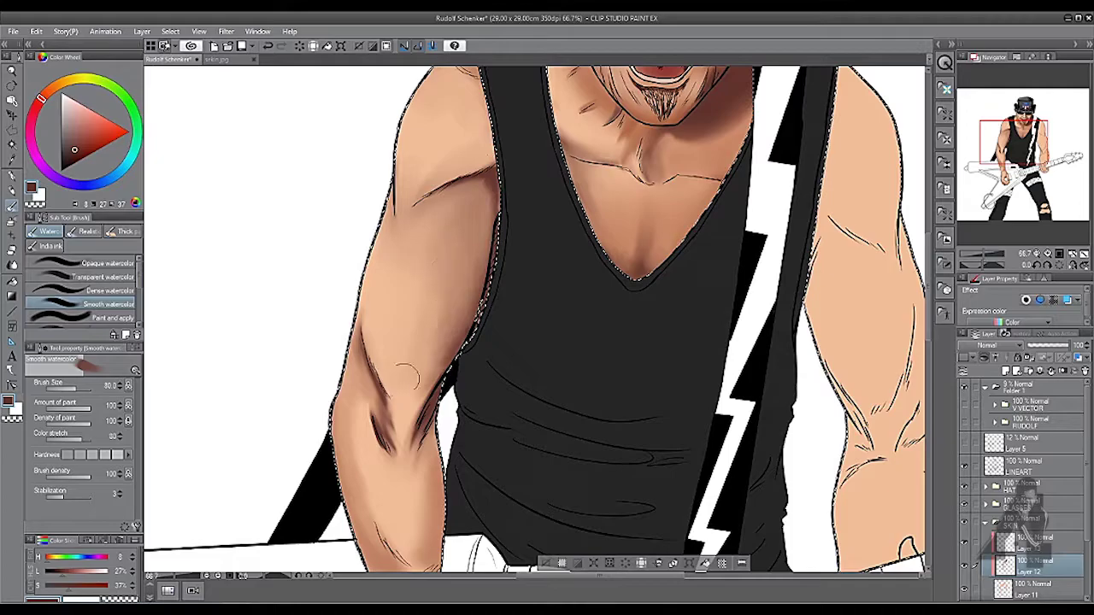
scroll(425, 232, "down", 2)
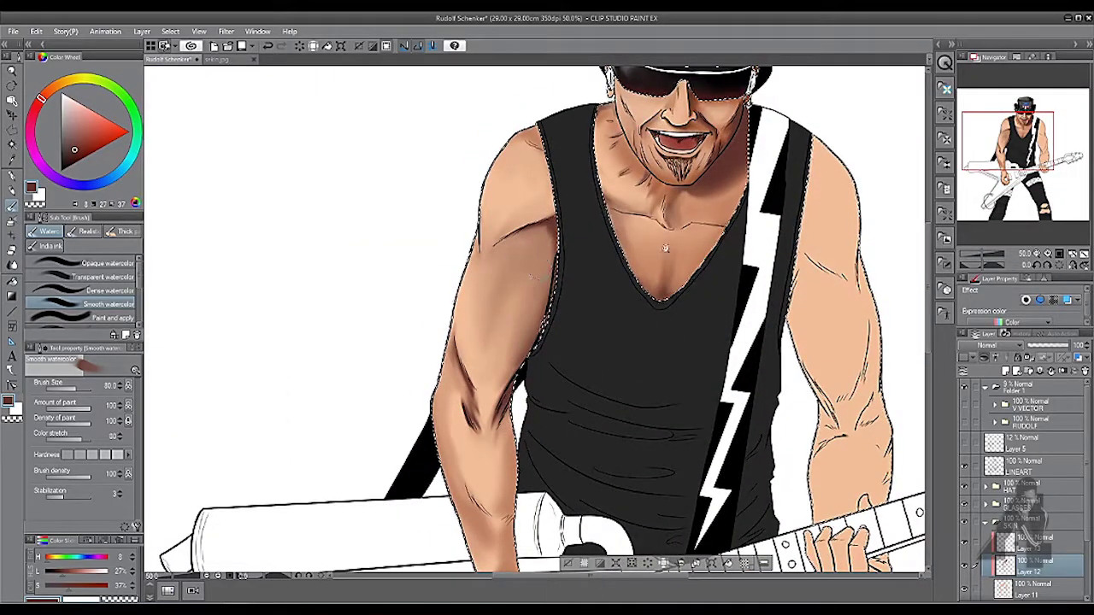
left_click_drag(509, 340, 527, 387)
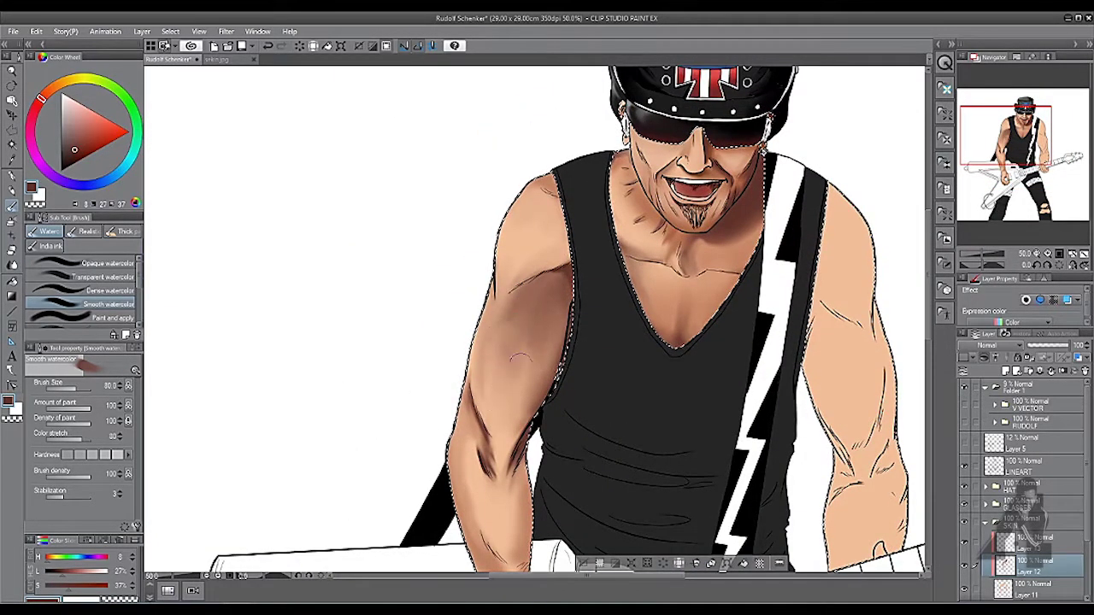
Step: Sample light skin tones and brighten the biceps of the strumming arm with the Soft airbrush at size 170 on the layer above Layer 12
key("b")
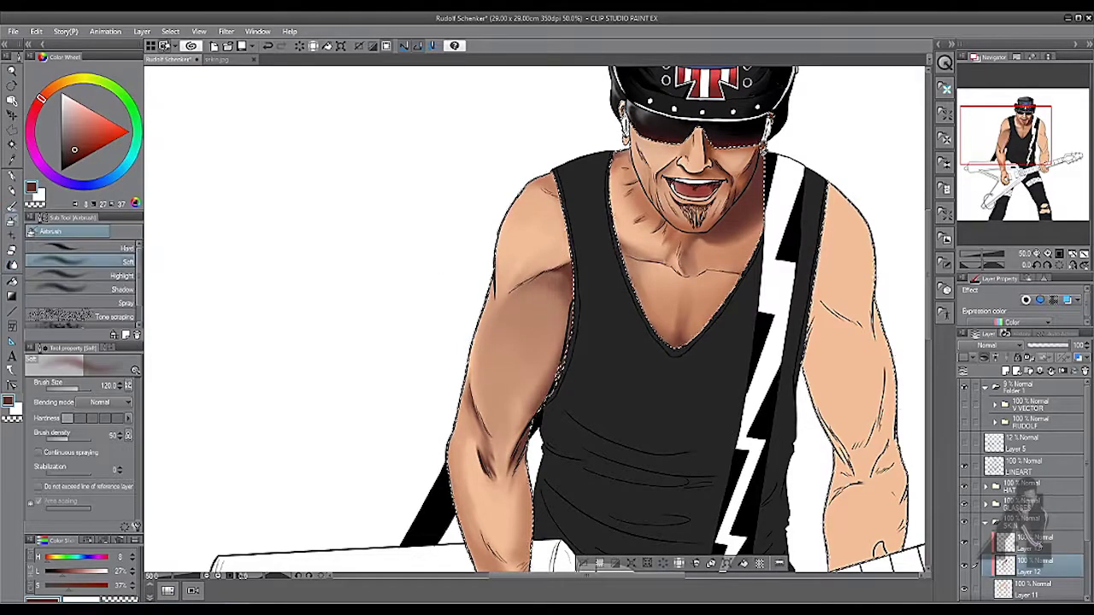
left_click(513, 376, "alt")
left_click_drag(521, 359, 504, 410)
scroll(529, 316, "down", 2)
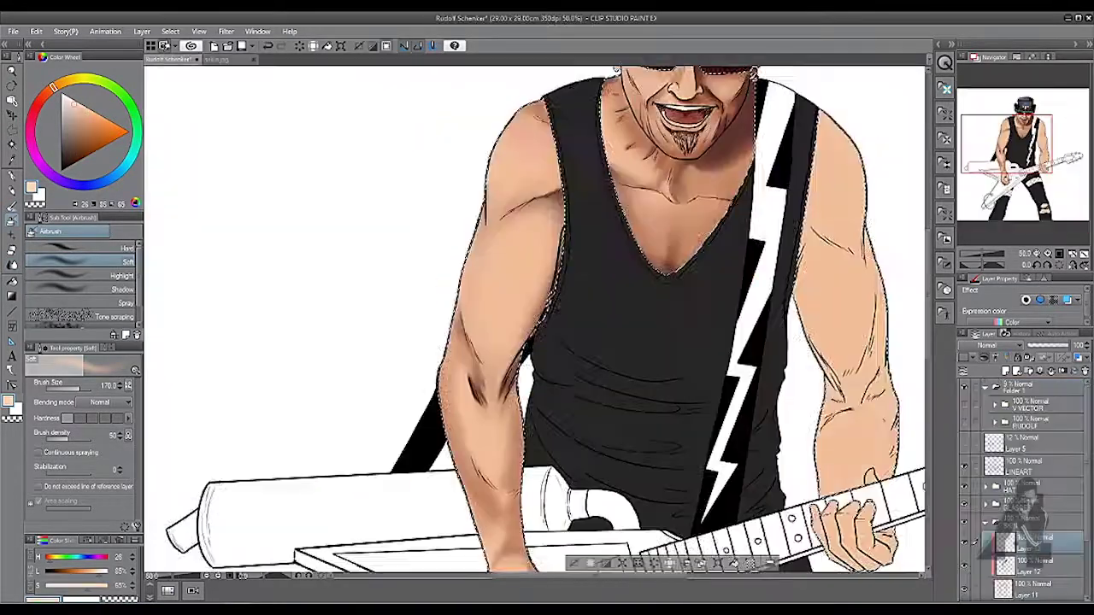
key("ctrl+minus")
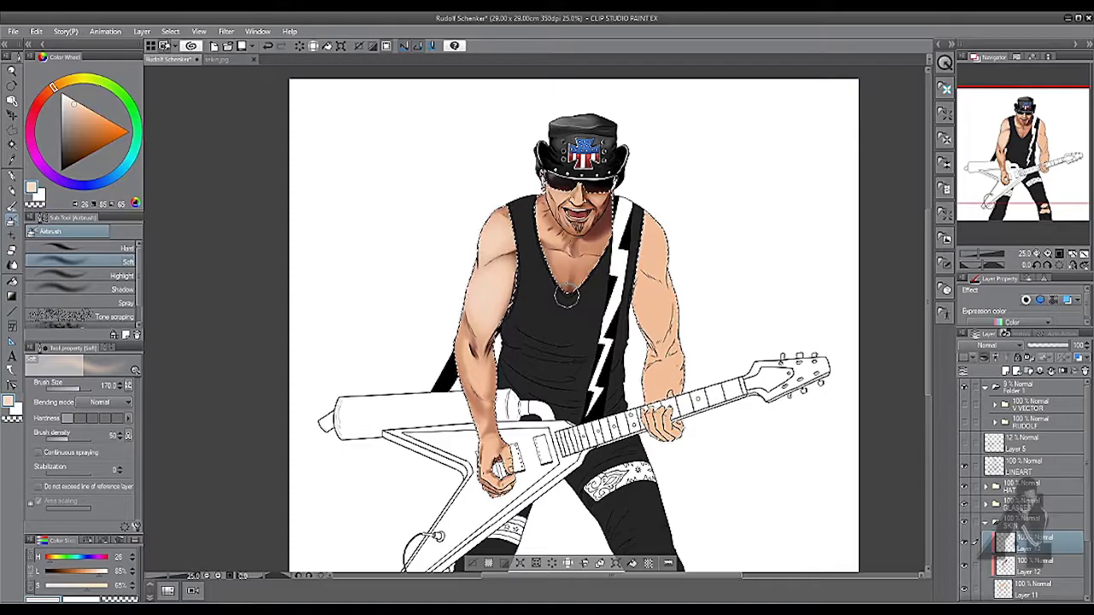
scroll(487, 381, "up", 3)
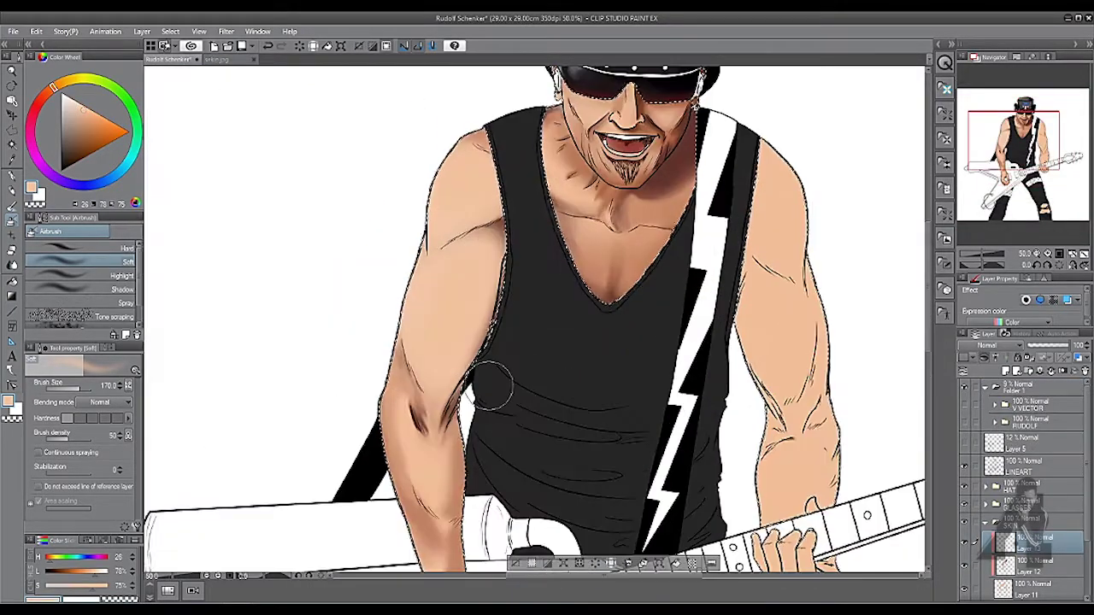
scroll(455, 388, "down", 3)
scroll(454, 388, "up", 1)
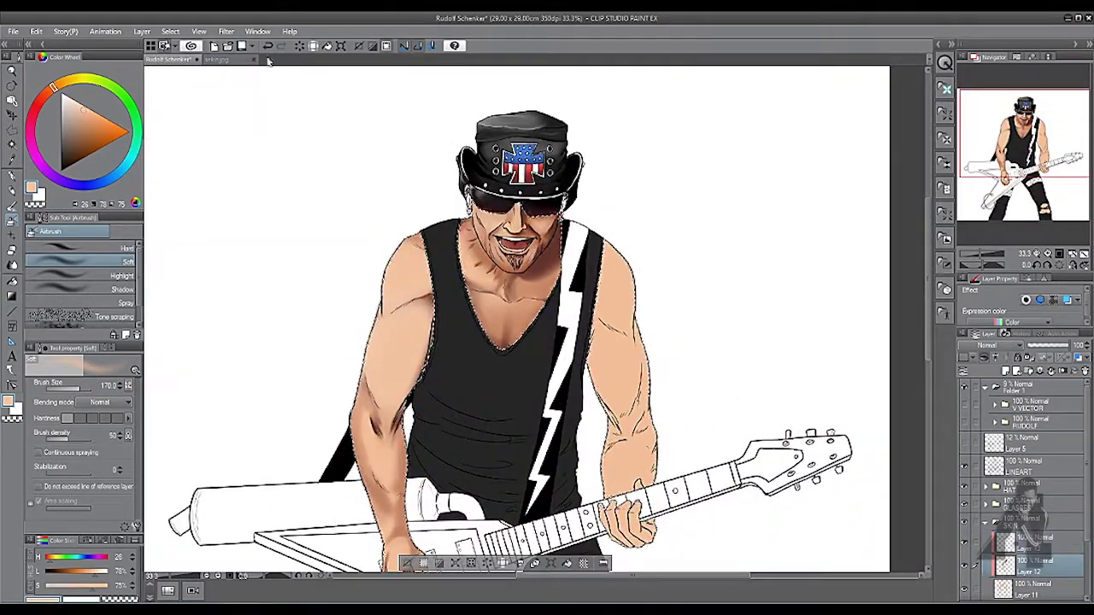
Step: Rework the biceps' light-to-shadow transition with the Soft eraser at size 120 and smooth it with Blend at size 120
scroll(487, 357, "up", 1)
key("e")
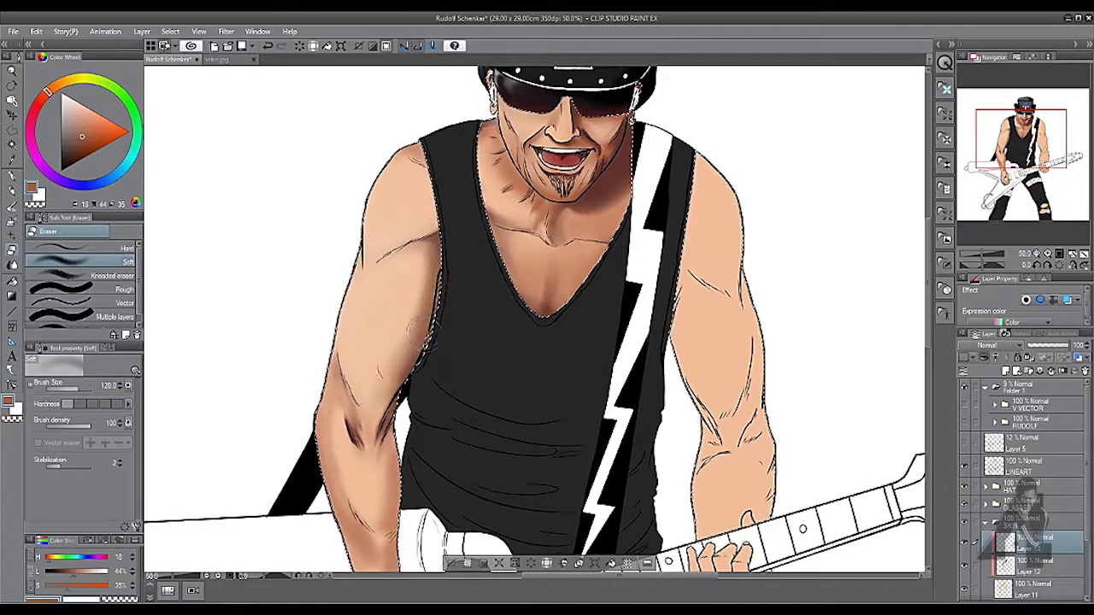
key("j")
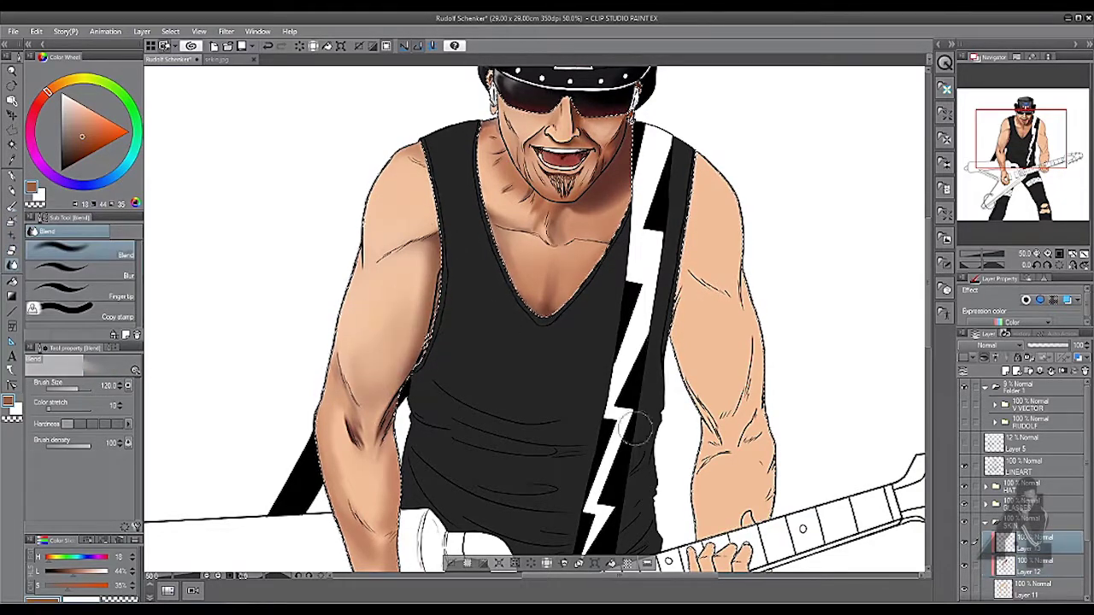
scroll(418, 299, "down", 1)
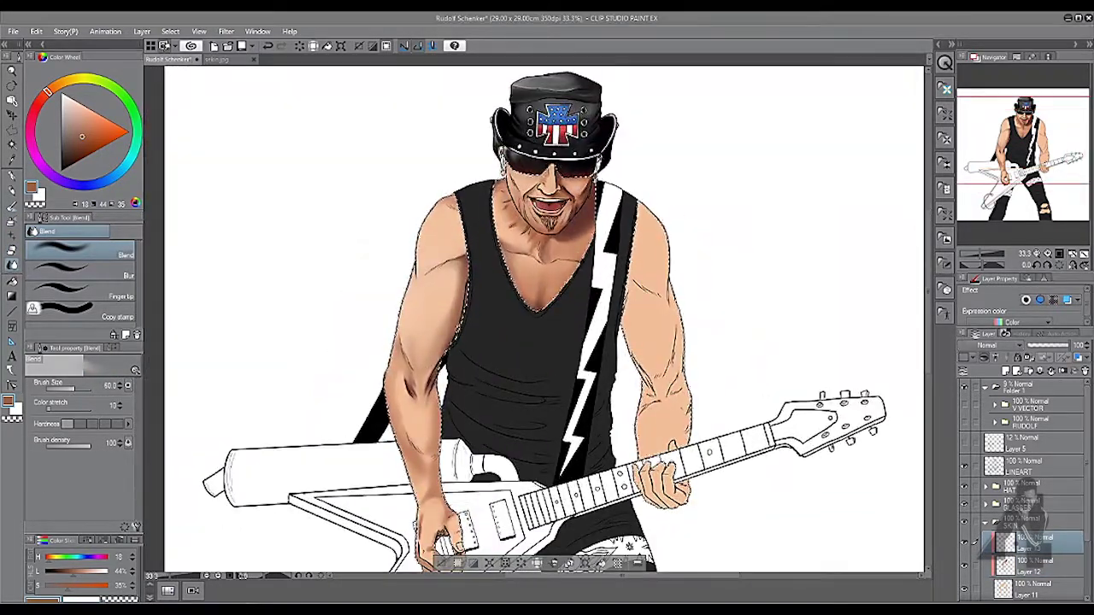
Step: Refine the elbow crease and biceps shading with the Soft eraser at size 40, Soft airbrush at size 100 and Blend at size 40
scroll(384, 274, "up", 1)
key("e")
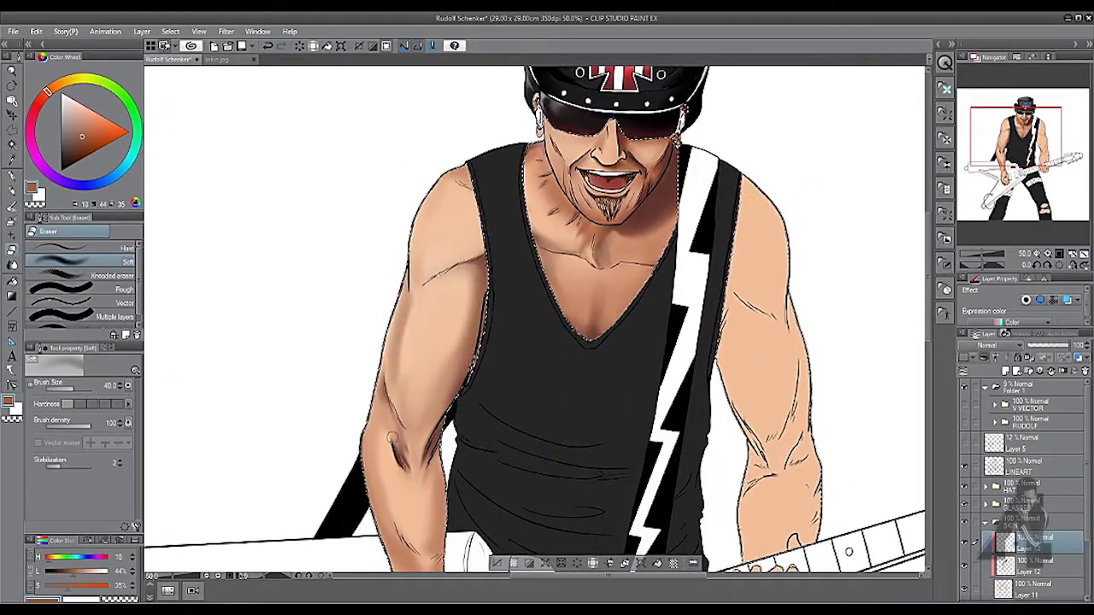
key("j")
key("b")
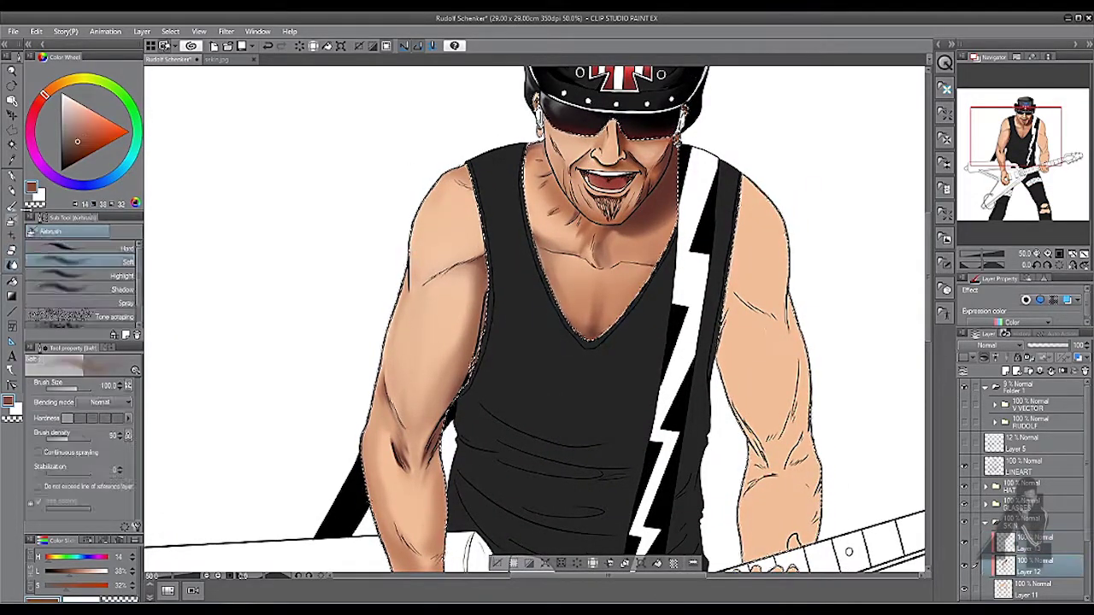
key("j")
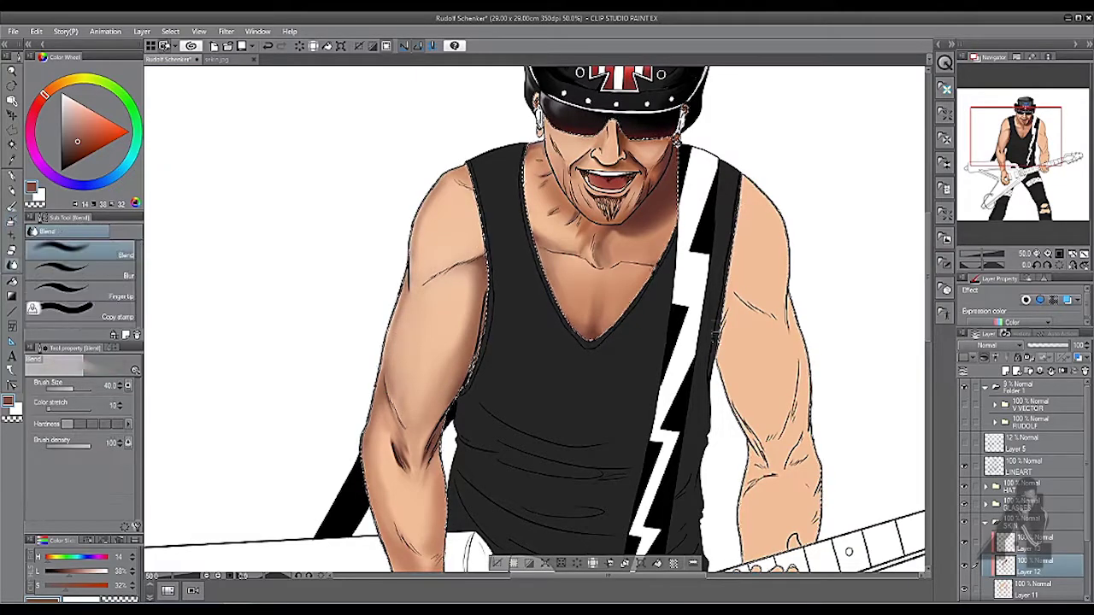
Step: Shade the shoulder of the strumming arm with the Soft airbrush at size 70 on Layer 12 and smooth it with Blend at size 70
key("e")
key("b")
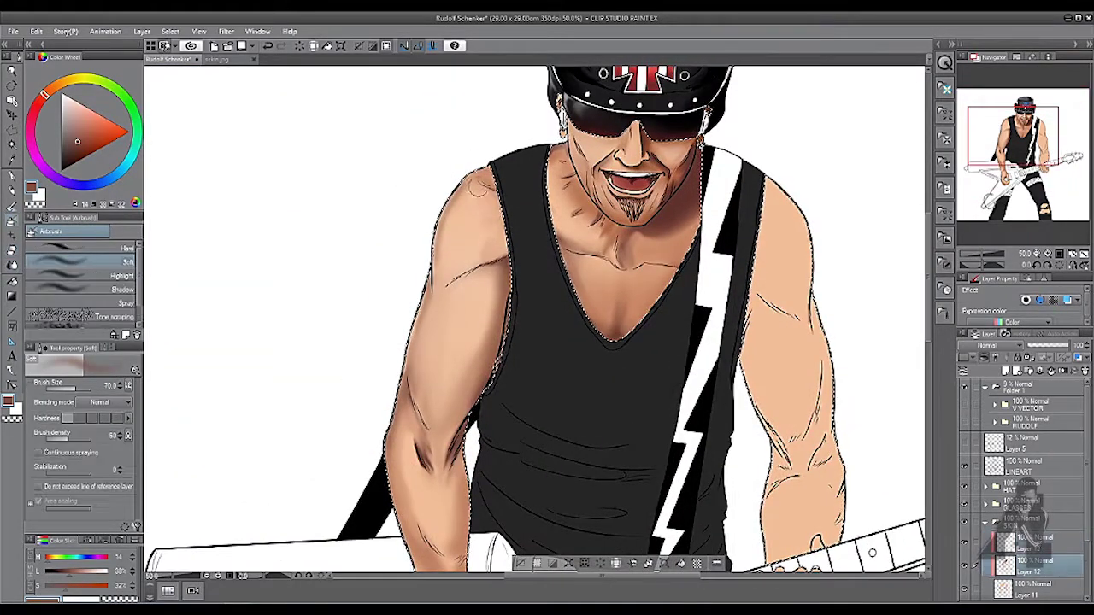
key("j")
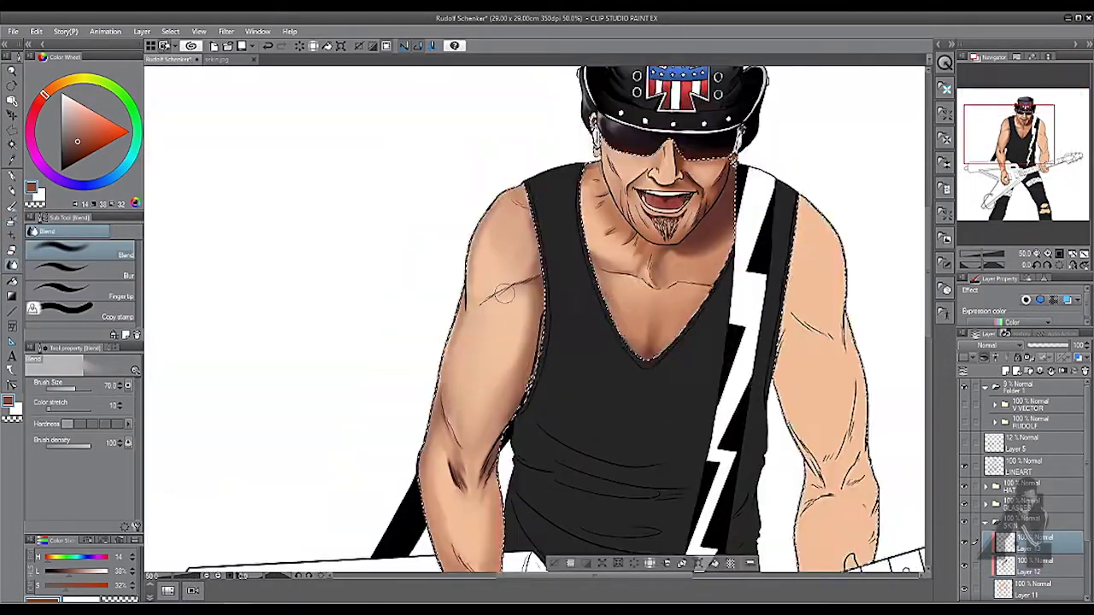
Step: Paint a near-white rim highlight along the outer edge of the shoulder and arm with the Hard airbrush at sizes 60 and 40
key("b")
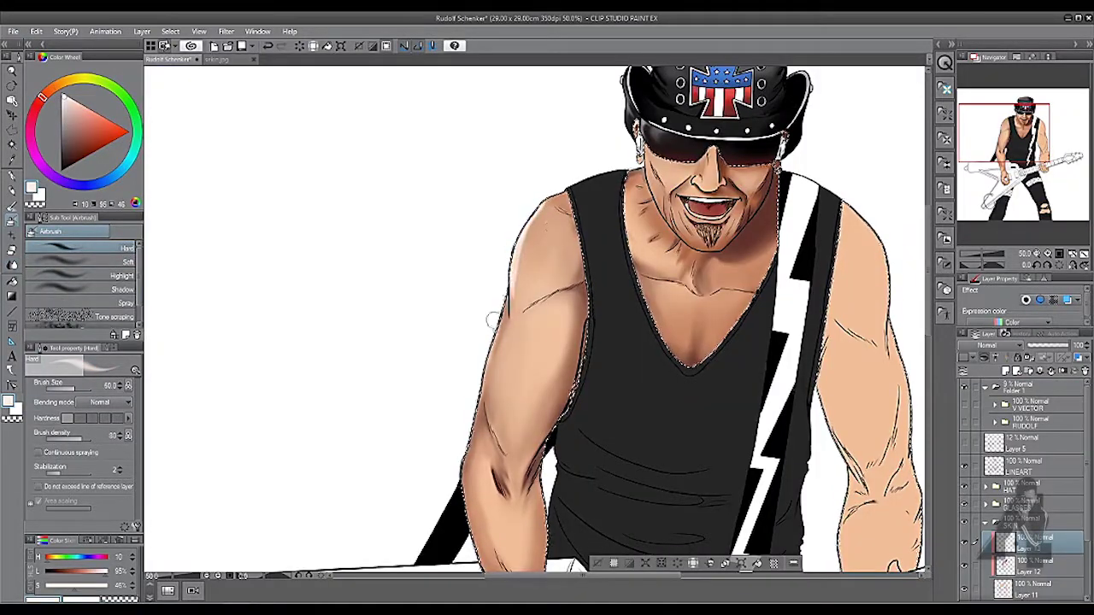
left_click_drag(504, 295, 523, 214)
key("bracketleft")
key("bracketleft")
scroll(537, 318, "down", 3)
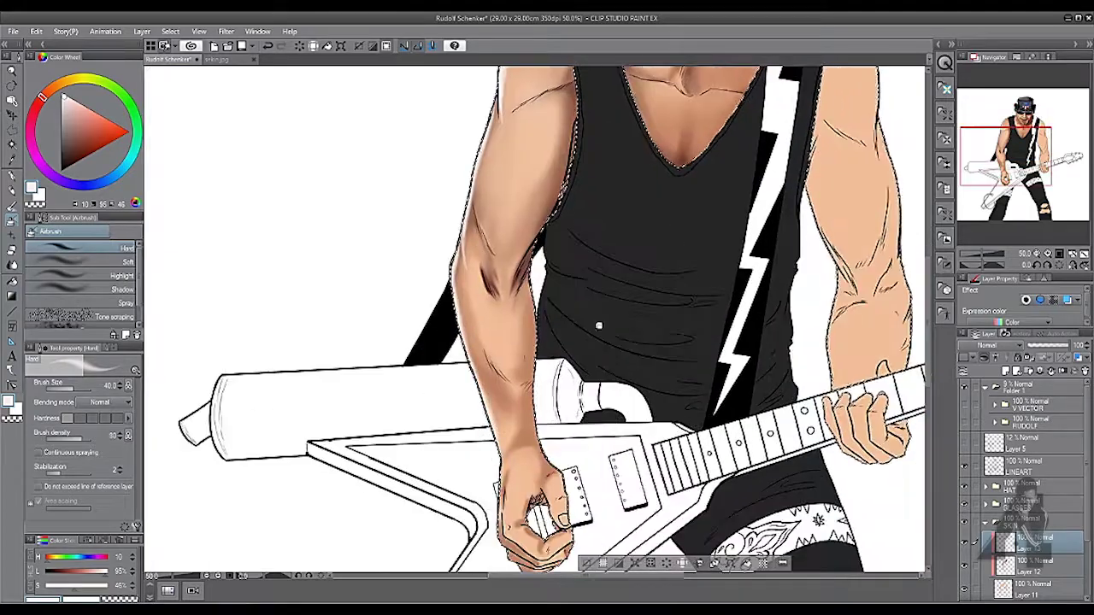
scroll(537, 318, "up", 3)
Step: Shade the forearm with Smooth watercolor at size 60 and darken the outer elbow crease at size 40, softening it with Blend at size 30
key("b")
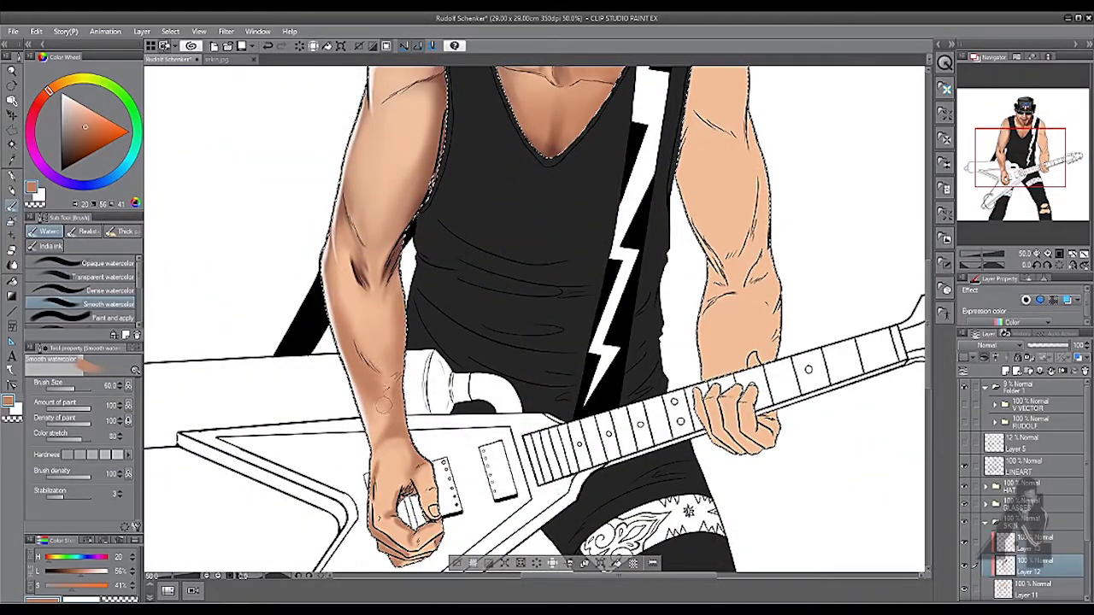
mouse_move(389, 320)
left_mouse_down()
mouse_move(333, 410)
mouse_move(354, 362)
left_mouse_up()
key("bracketleft")
key("bracketleft")
left_click(308, 248, "alt")
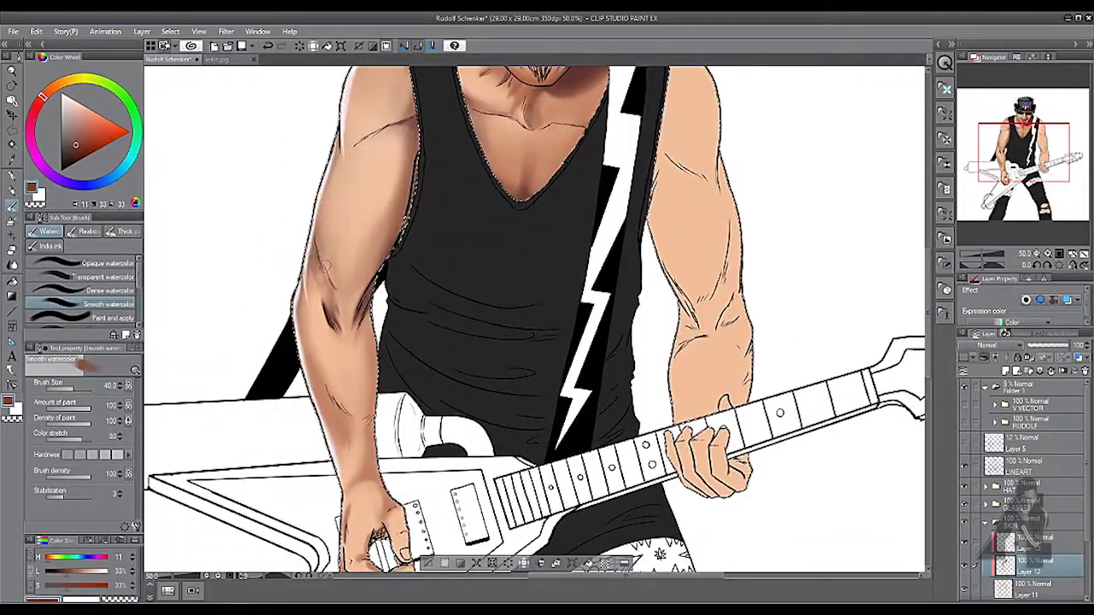
key("j")
key("alt+bracketleft")
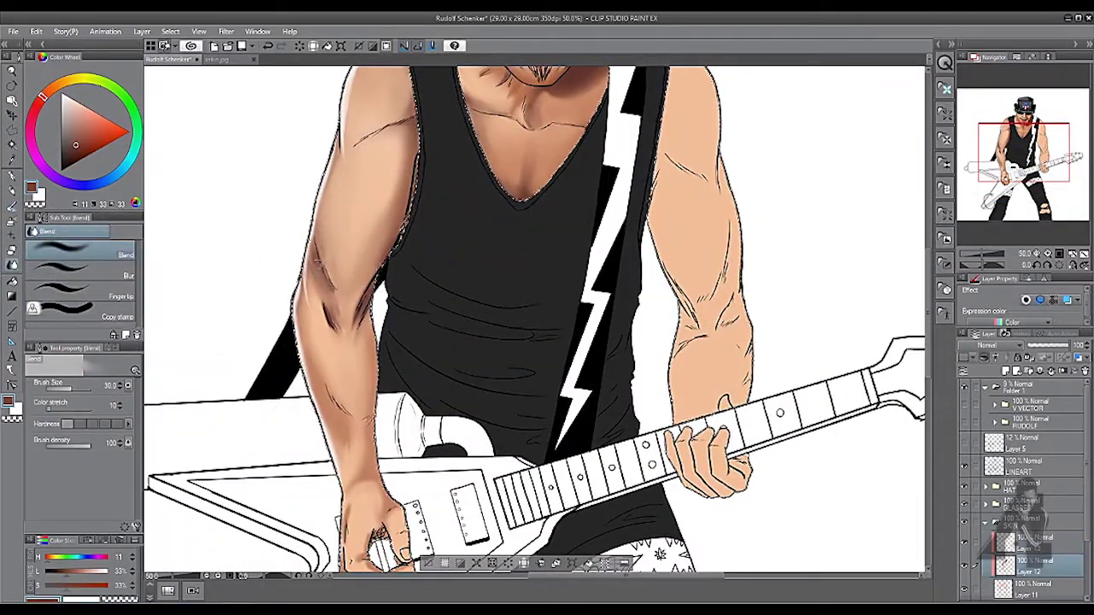
Step: Deepen the shadow on the inner elbow and forearm with the Hard airbrush at size 40 and smooth it with Blend at size 40
key("b")
scroll(534, 320, "down", 3)
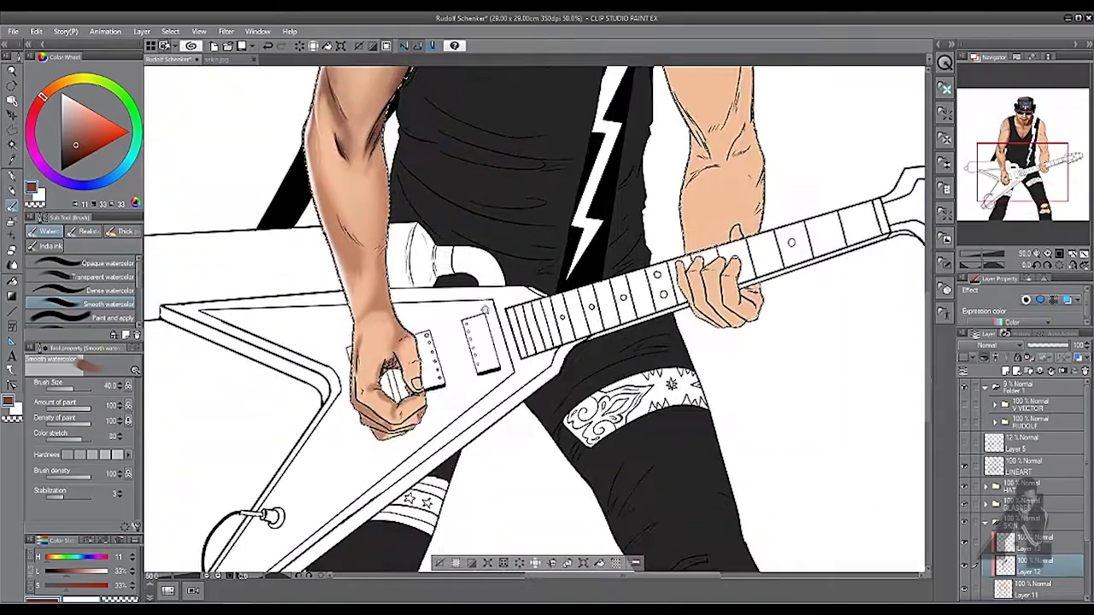
scroll(419, 291, "up", 3)
key("b")
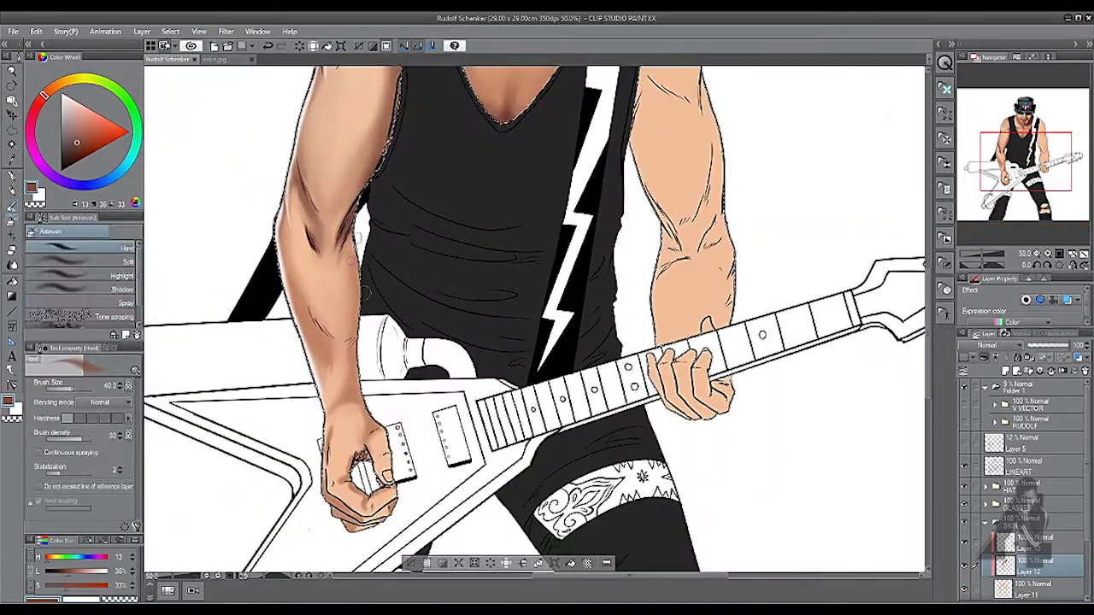
left_click(12, 265)
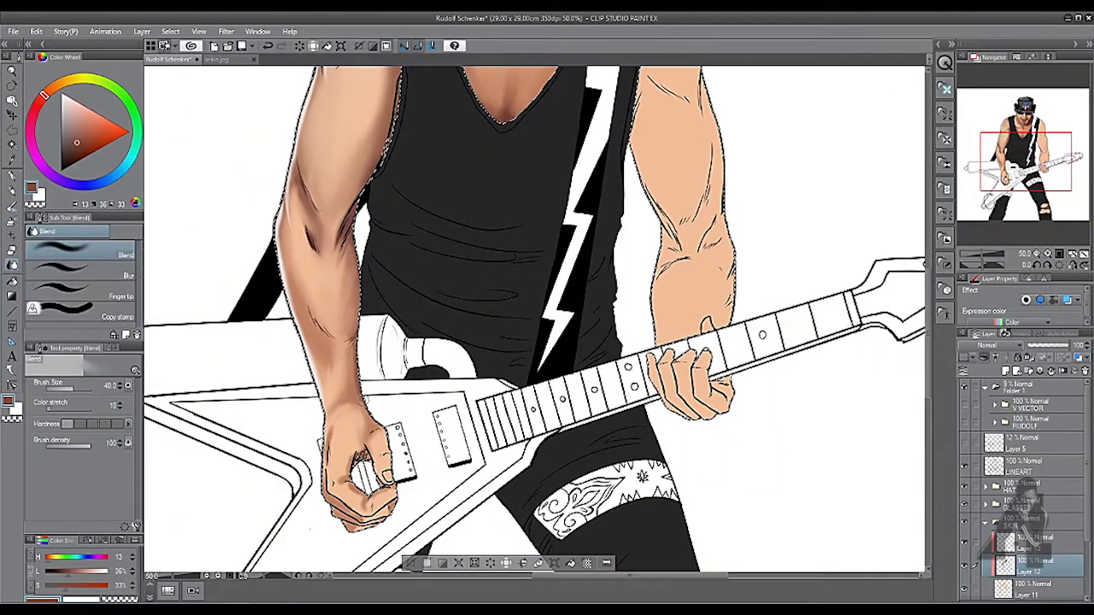
Step: Soften the rim highlight along the outer strumming arm with Blend at sizes 40 and 30 on the layer above Layer 12
scroll(487, 389, "down", 1)
scroll(377, 248, "up", 1)
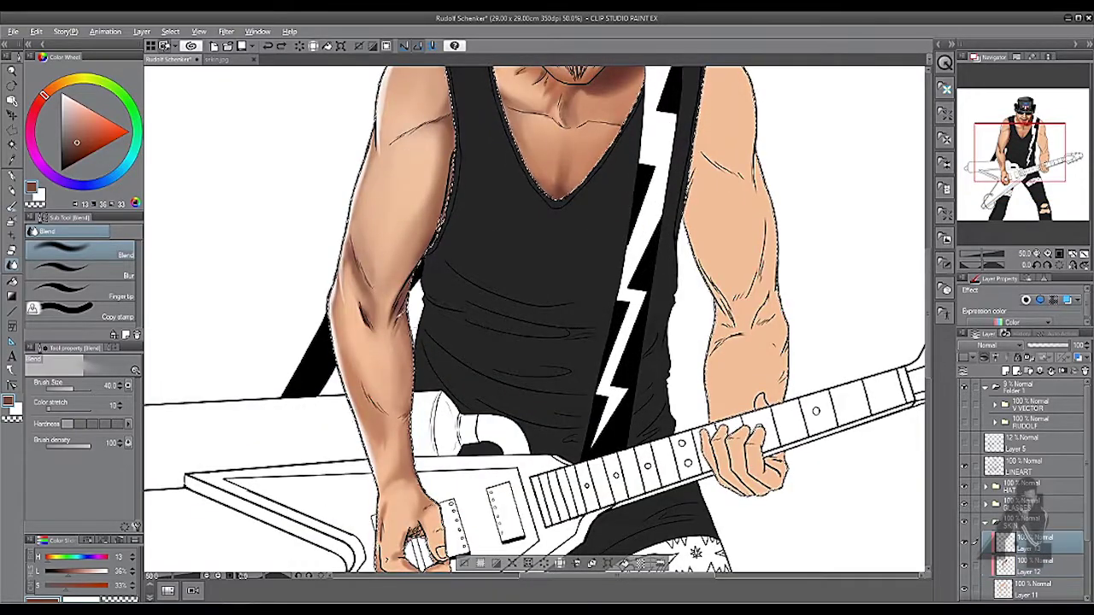
scroll(358, 223, "down", 1)
scroll(358, 223, "up", 1)
key("bracketright")
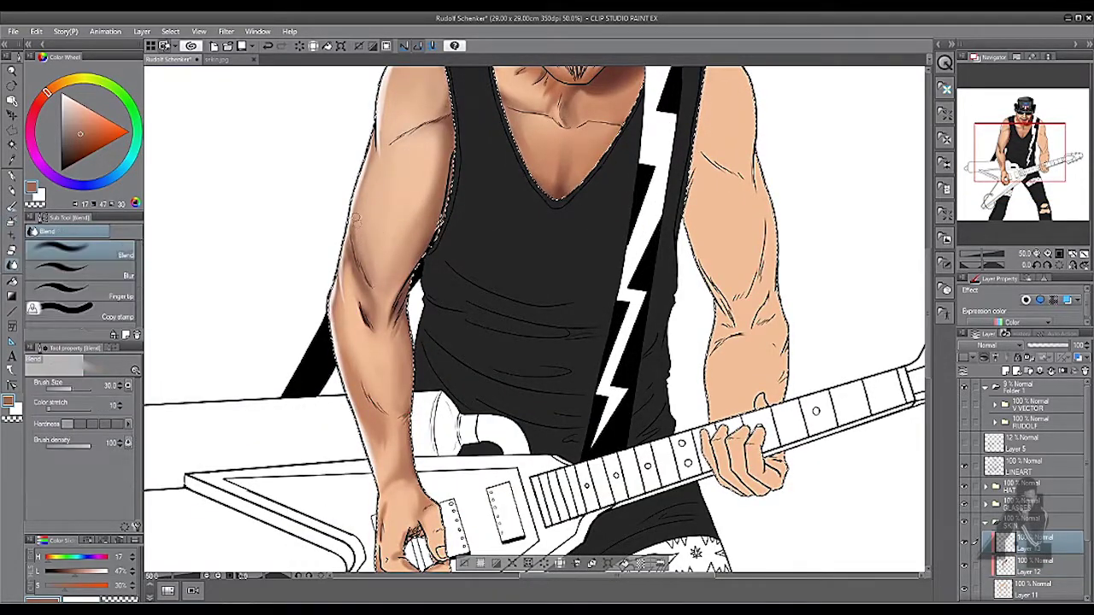
scroll(350, 340, "down", 1)
scroll(351, 340, "up", 2)
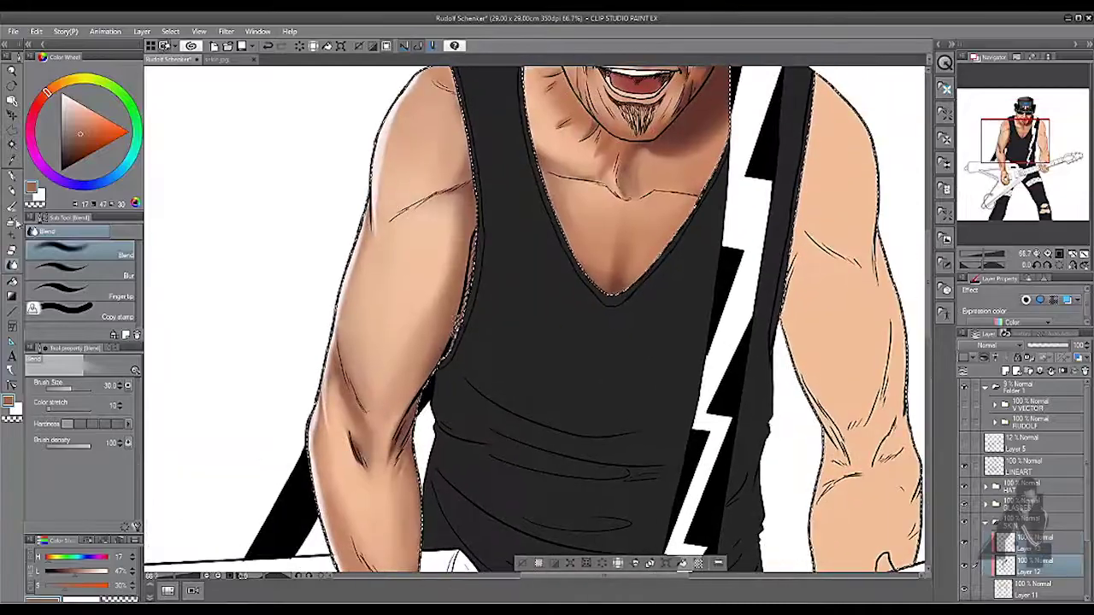
Step: Shade the lower forearm and wrist of the strumming arm in a mid skin tone with the Hard airbrush on Layer 12
key("b")
scroll(350, 340, "down", 2)
scroll(350, 376, "up", 1)
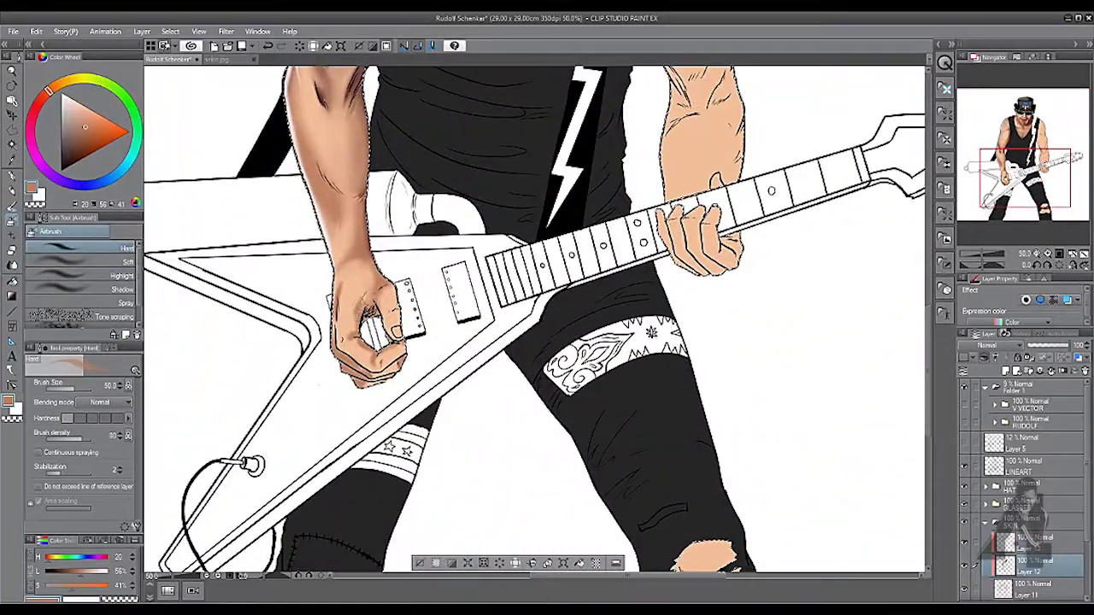
Step: Blend the strumming forearm and shade its hand and fingers in skin tones with the Smooth watercolor brush
key("j")
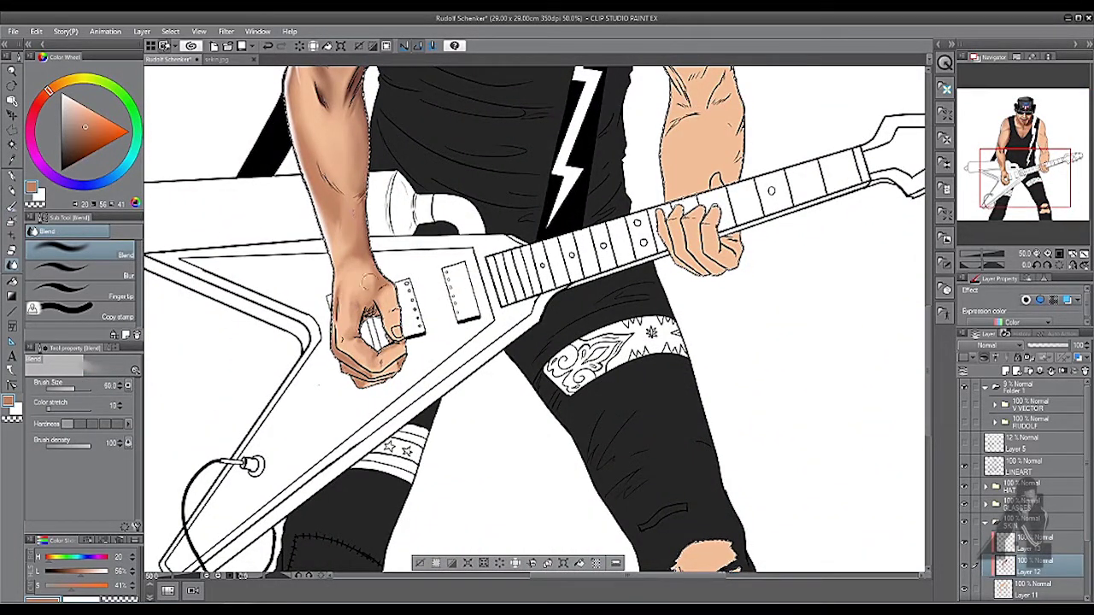
key("b")
scroll(534, 316, "up", 2)
left_click_drag(633, 265, 259, 267)
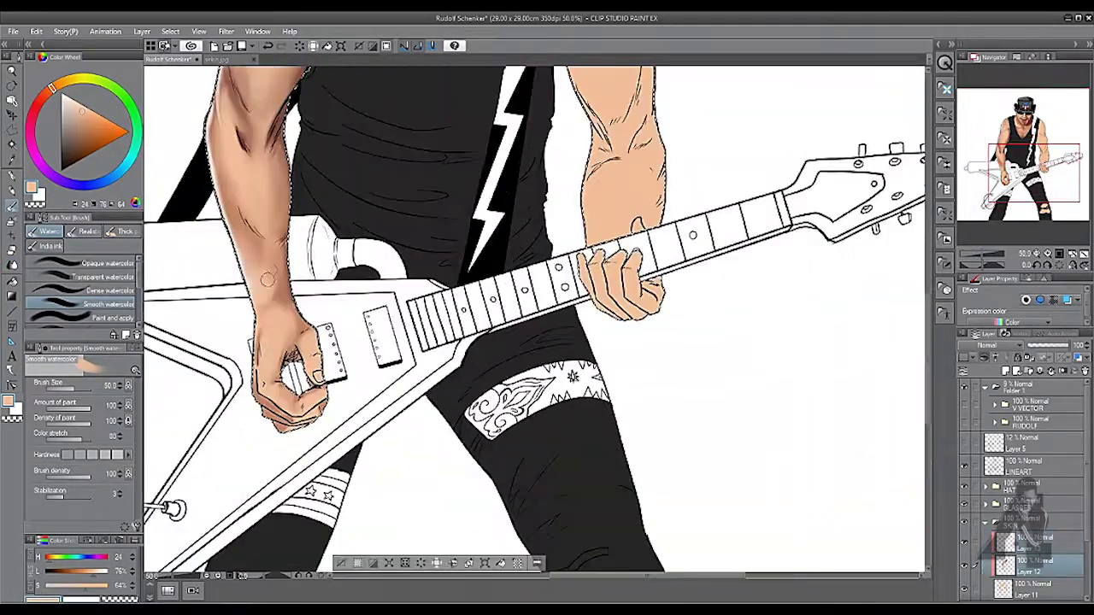
scroll(259, 268, "down", 3)
scroll(259, 267, "up", 4)
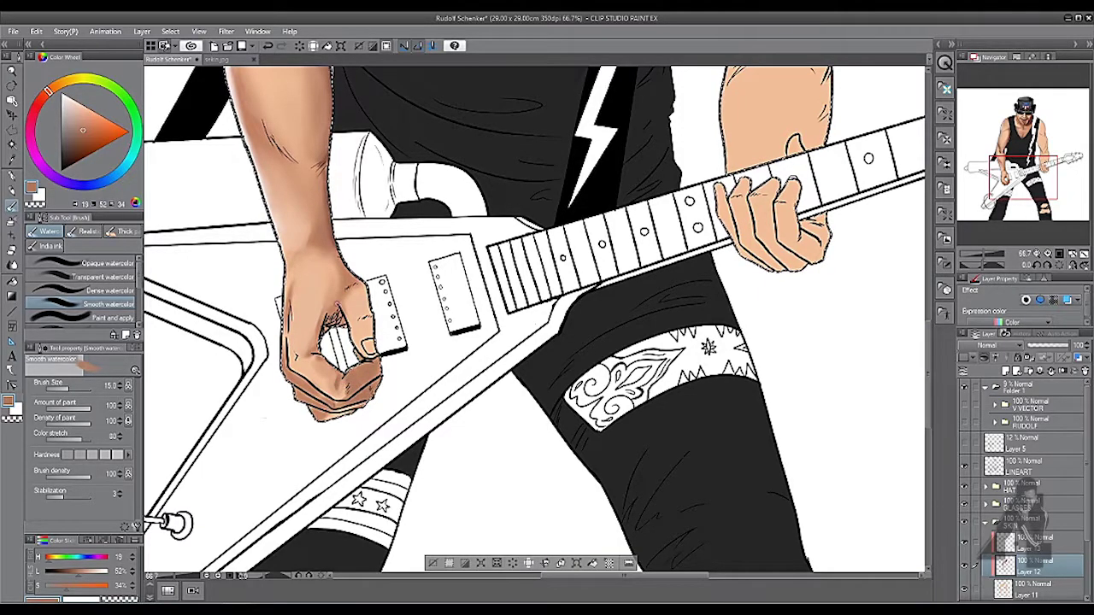
left_click_drag(333, 296, 323, 335)
scroll(323, 336, "down", 3)
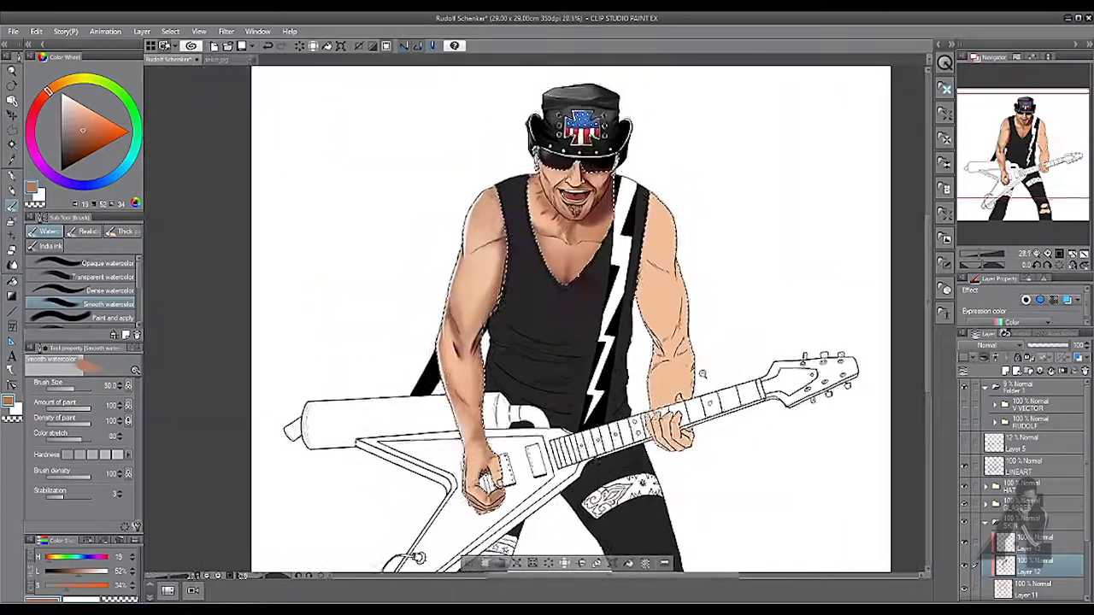
Step: Paint dark brown shadows along the outer shoulder, upper arm and inner elbow of the fretting arm
scroll(718, 240, "up", 3)
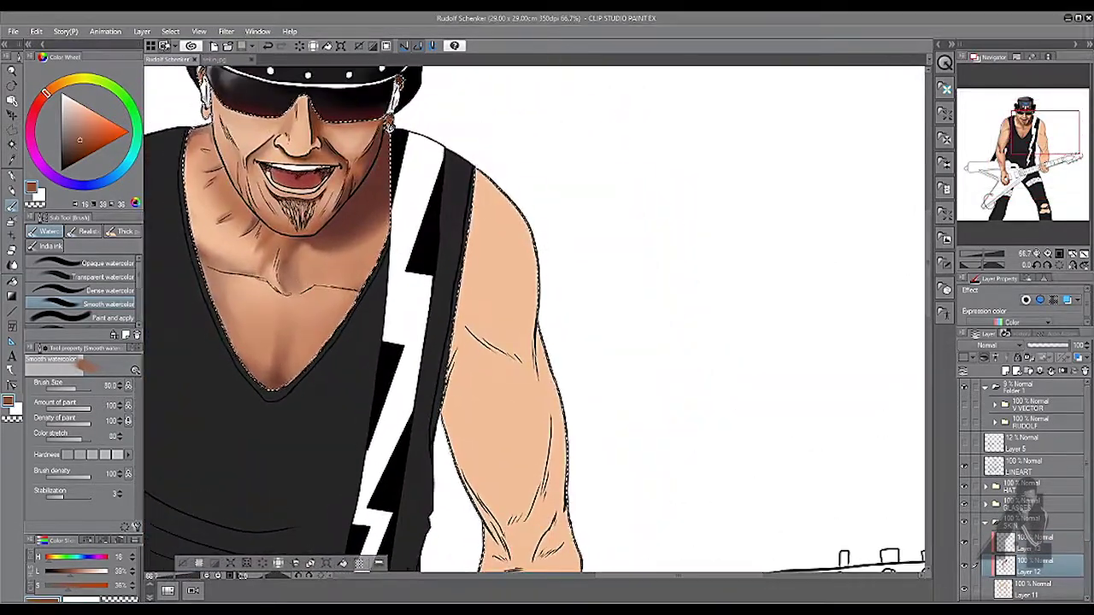
left_click_drag(512, 188, 532, 272)
key("b")
mouse_move(504, 179)
left_mouse_down()
mouse_move(545, 306)
mouse_move(540, 205)
left_mouse_up()
left_click_drag(521, 368, 552, 462)
mouse_move(495, 389)
left_mouse_down()
mouse_move(462, 354)
mouse_move(517, 440)
left_mouse_up()
left_click_drag(540, 342, 540, 292)
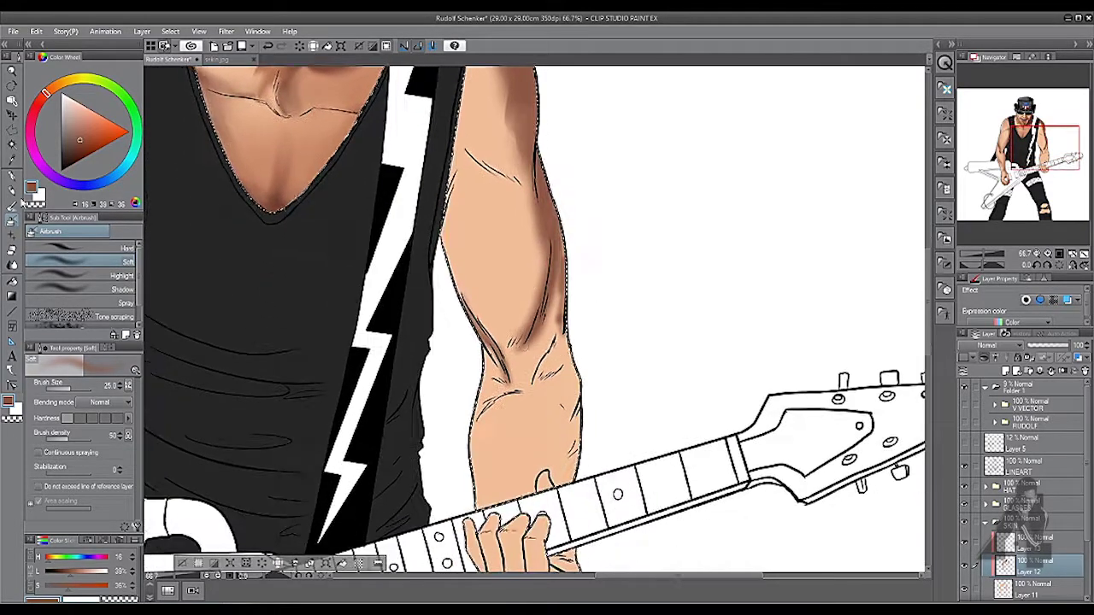
Step: Shade the fretting arm's elbow creases and inner upper arm in brown with the Smooth watercolor brush
key("b")
left_click_drag(490, 434, 494, 329)
scroll(494, 329, "up", 4)
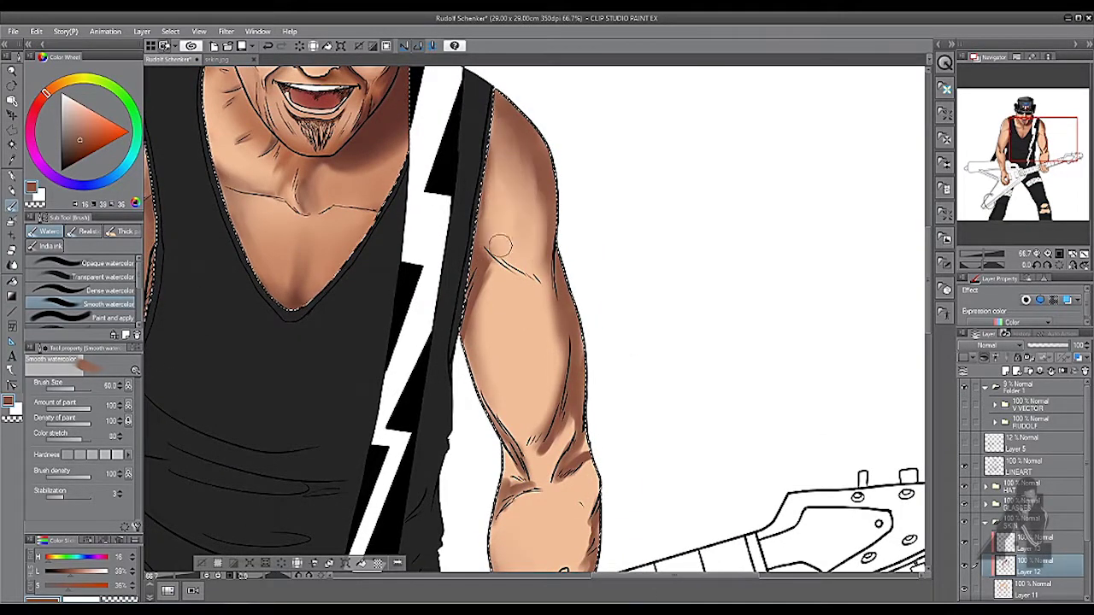
scroll(536, 466, "up", 1)
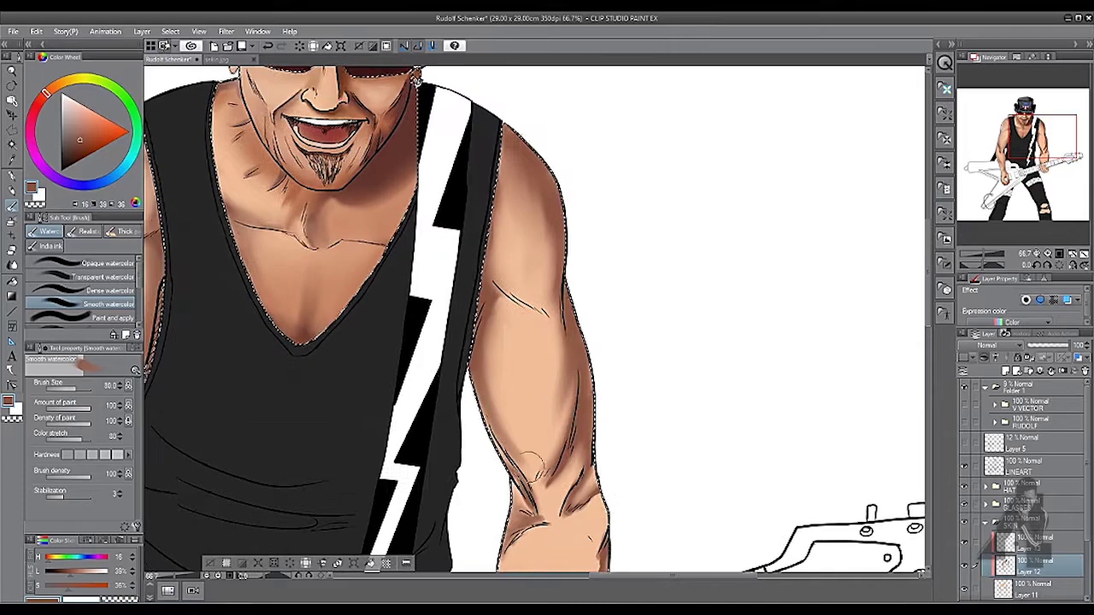
Step: Shade the fretting arm's forearm, darkening its edges and the area just above the guitar neck
scroll(691, 350, "down", 5)
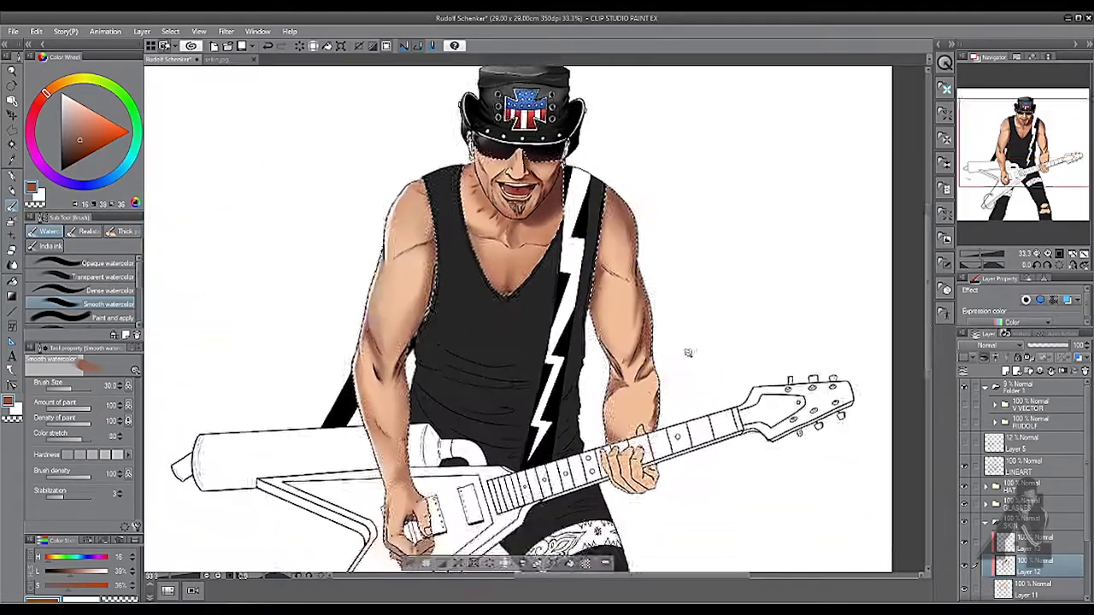
scroll(691, 349, "up", 5)
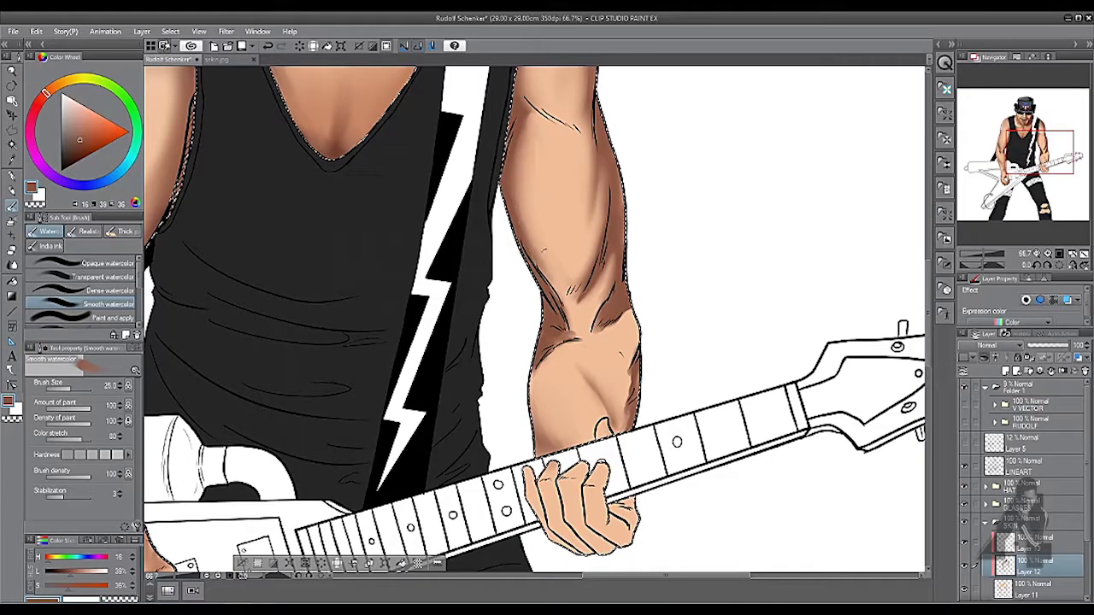
scroll(716, 337, "down", 5)
scroll(556, 329, "up", 4)
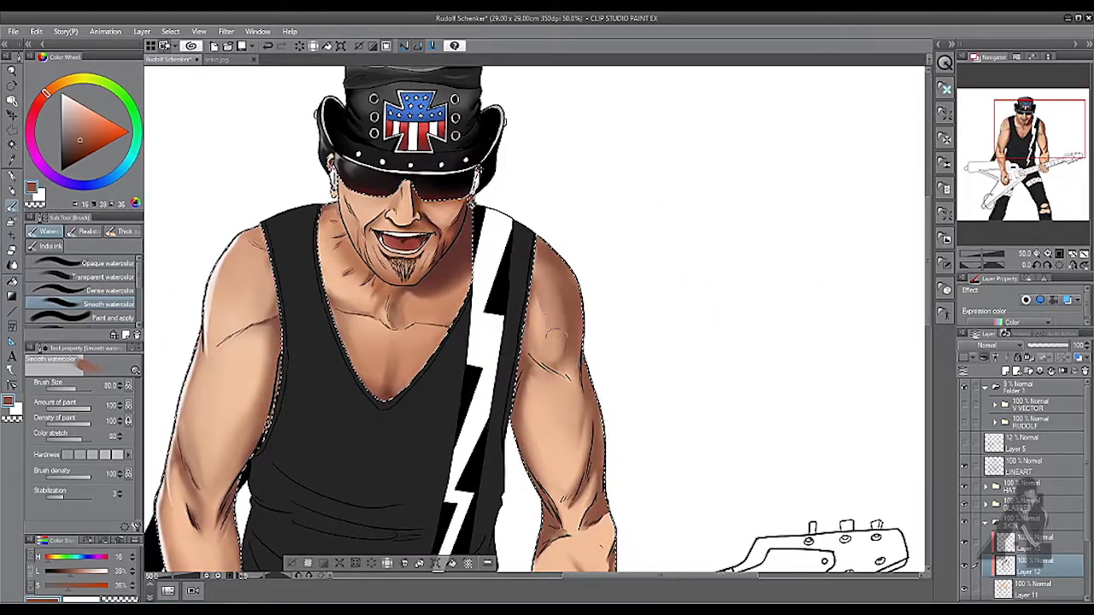
Step: Paint brown shadows on the palm and lower fingers of the fretting hand with the Smooth watercolor brush at size 10
scroll(653, 310, "down", 2)
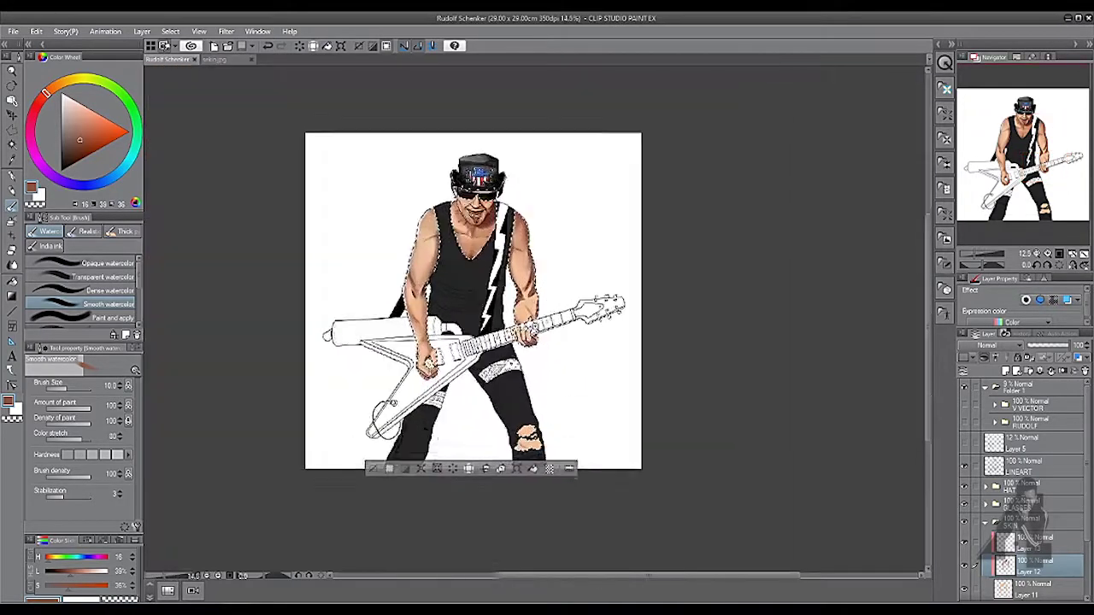
scroll(456, 303, "up", 4)
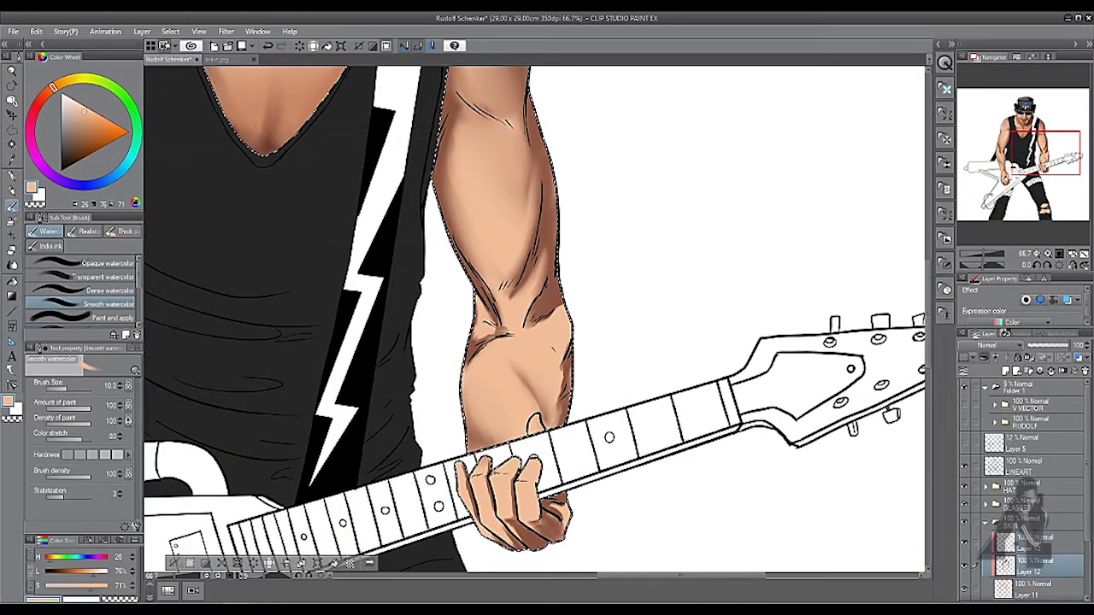
key("e")
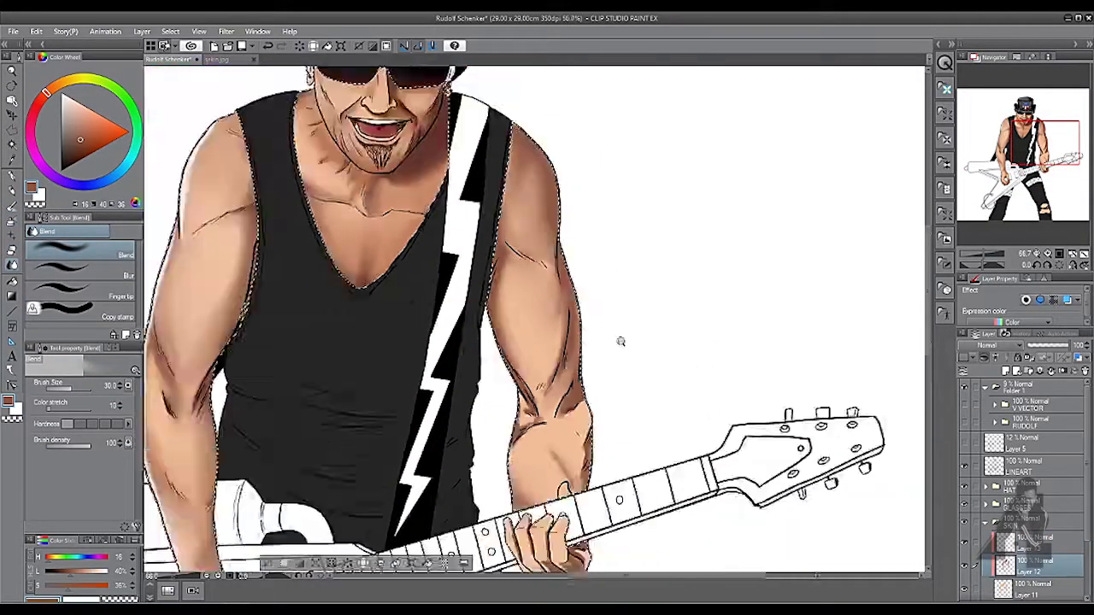
Step: Refine the shading of the fretting arm with the Smooth watercolor brush at size 40
scroll(620, 341, "down", 1)
scroll(610, 308, "up", 3)
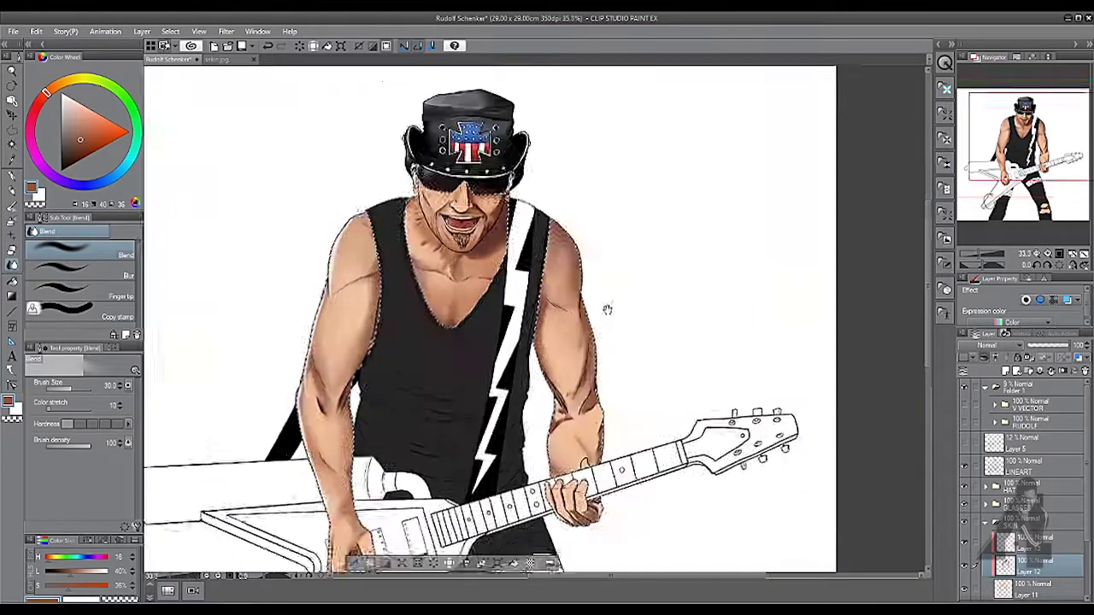
key("b")
left_click_drag(552, 290, 540, 318)
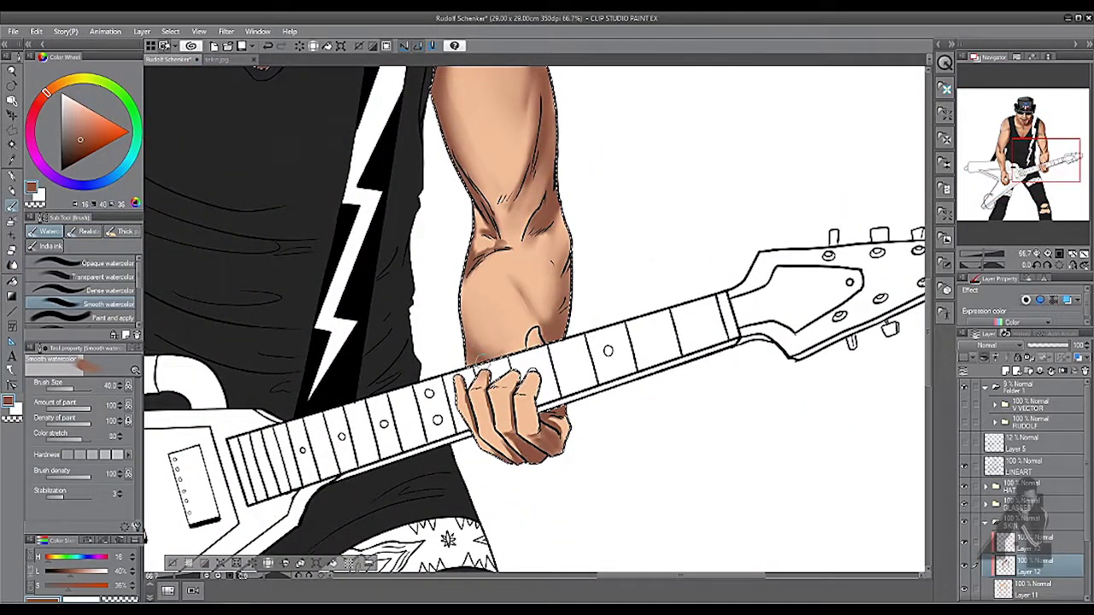
Step: Deepen the shadows on the strumming hand's curled fingers with the Smooth watercolor brush at size 15
scroll(547, 273, "down", 3)
scroll(464, 227, "up", 5)
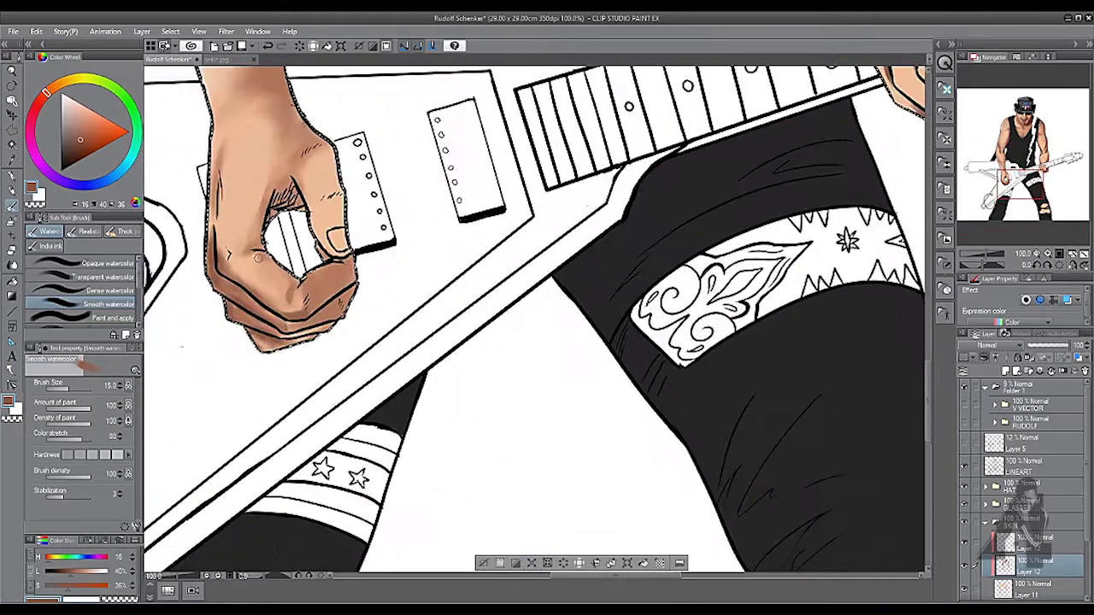
scroll(534, 321, "down", 2)
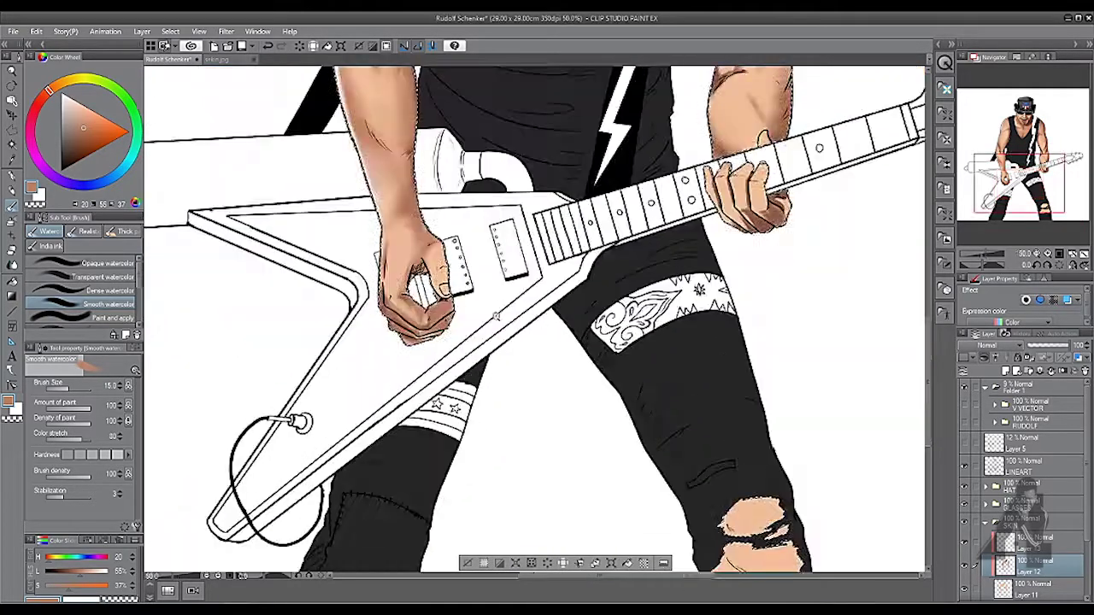
scroll(534, 320, "up", 2)
scroll(534, 320, "down", 2)
Step: On the upper skin shading layer, soften the back of the strumming hand with the Soft eraser and add light skin tone
key("j")
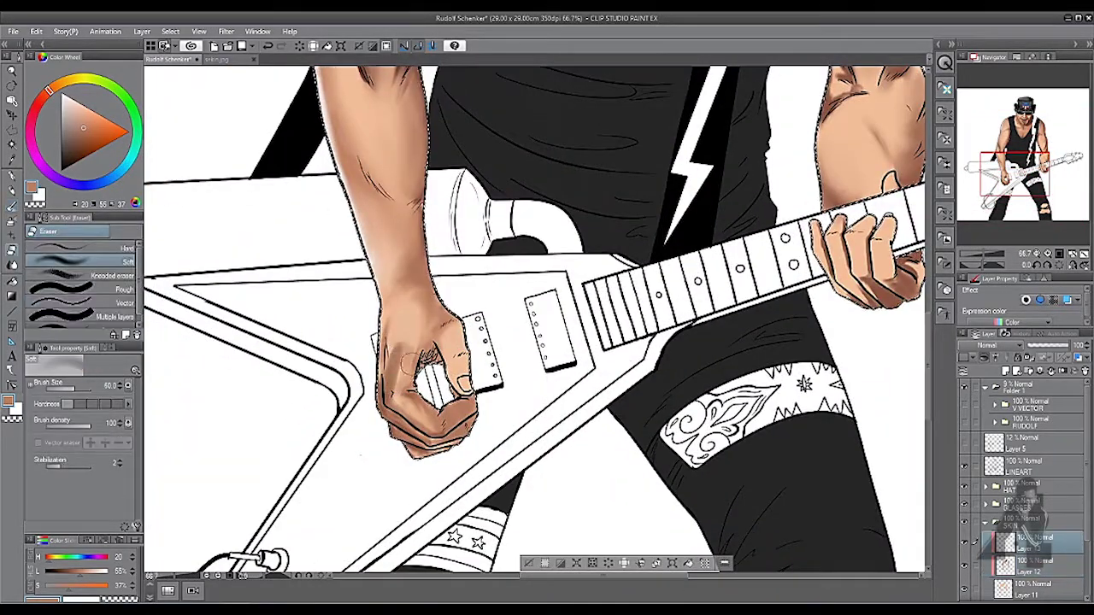
key("b")
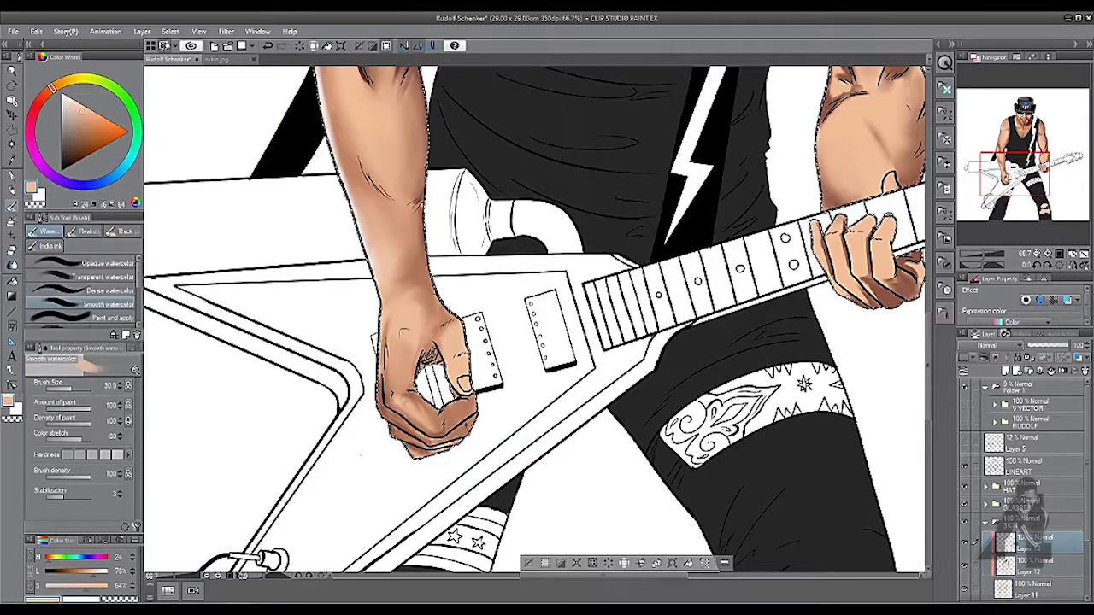
scroll(592, 413, "down", 3)
scroll(592, 413, "up", 3)
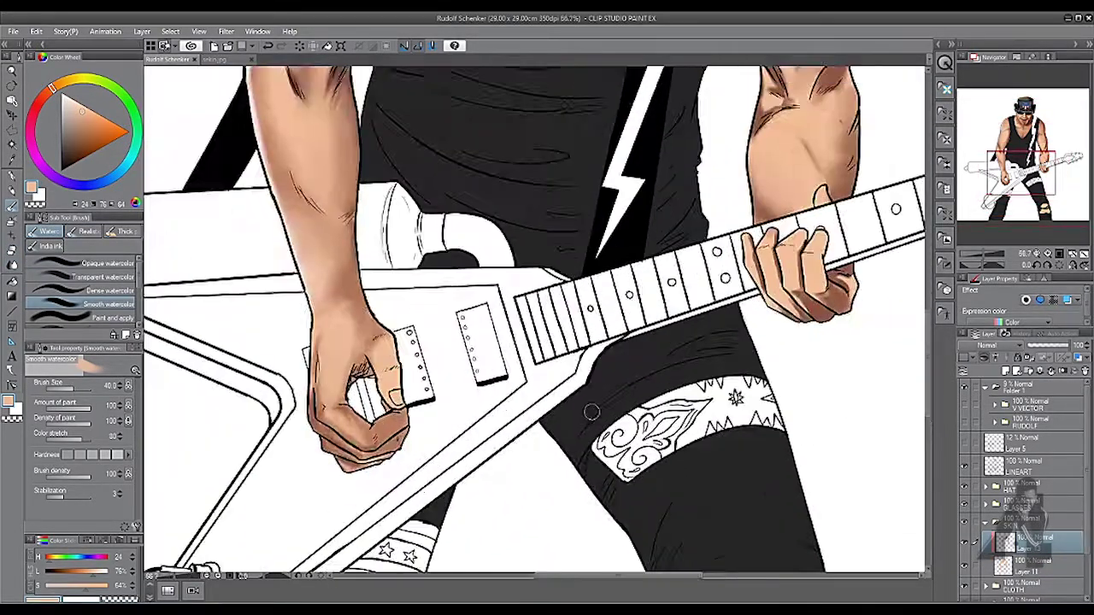
Step: Load the skin selection from Layer 11 and model the strumming hand's fingers with light and mid skin tones
left_click(1004, 566, "ctrl")
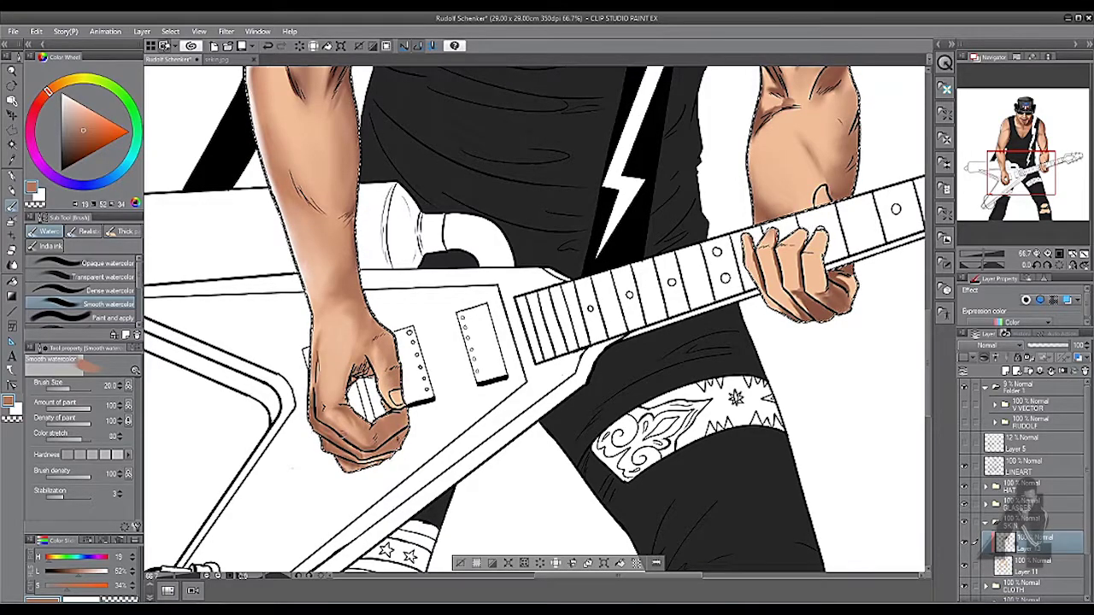
key("b")
scroll(370, 526, "up", 2)
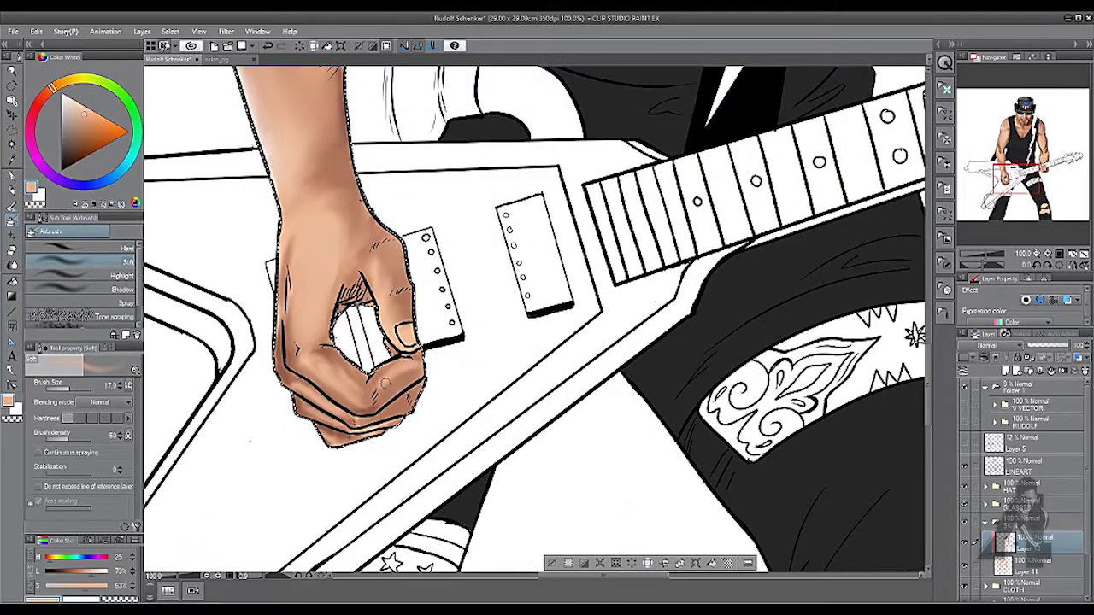
key("j")
key("b")
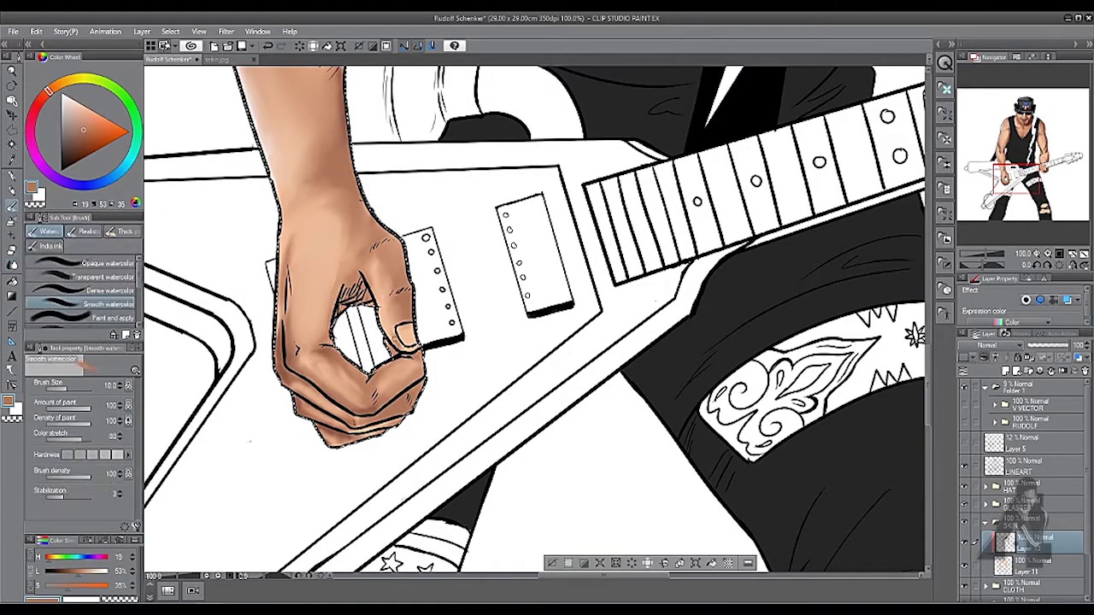
Step: Sample a dark brown and darken the strumming hand's outer edge and the creases between thumb and index finger
scroll(275, 342, "down", 2)
scroll(275, 342, "up", 1)
left_click(279, 333, "alt")
scroll(282, 291, "up", 1)
key("b")
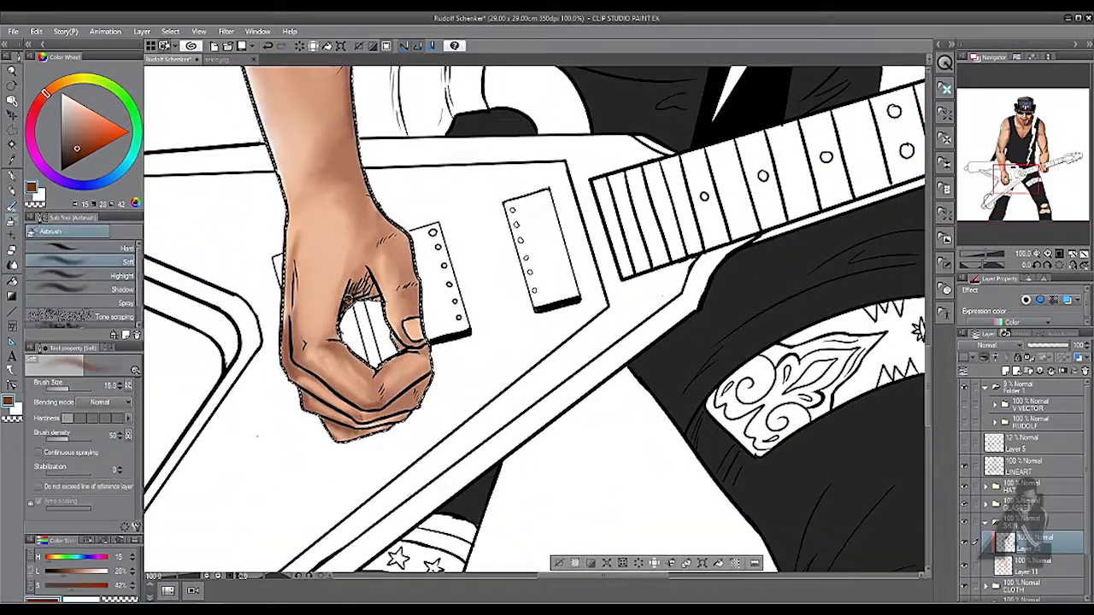
key("b")
scroll(530, 325, "down", 2)
scroll(647, 342, "up", 1)
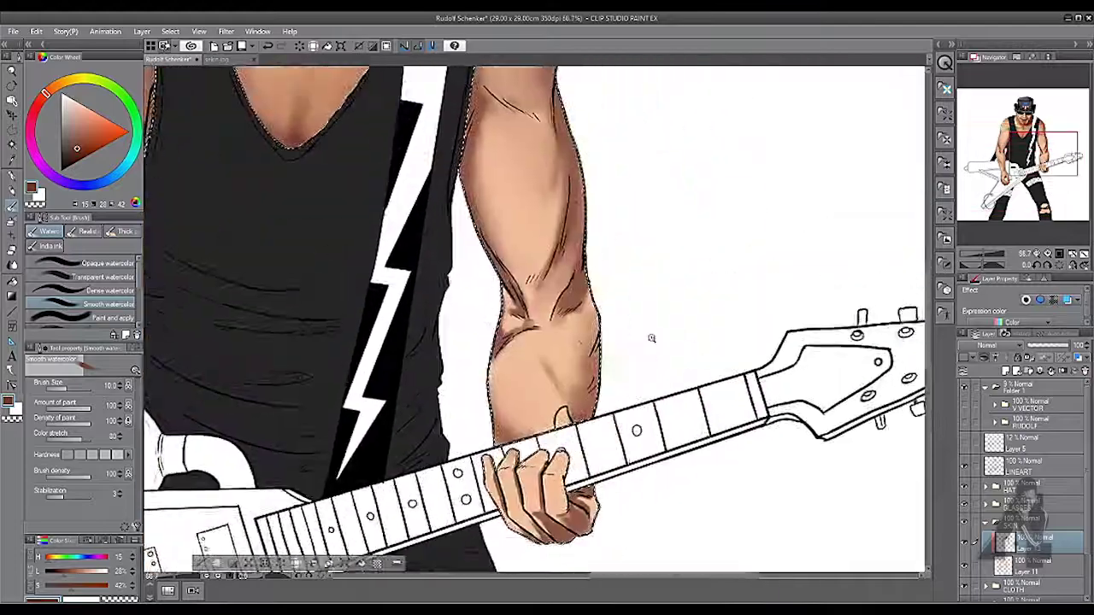
Step: Deepen the fretting forearm's shadows in dark brown, enlarging the Smooth watercolor brush to size 70
mouse_move(491, 321)
left_mouse_down()
mouse_move(496, 364)
mouse_move(492, 325)
left_mouse_up()
key("bracketright")
key("bracketright")
key("bracketright")
key("bracketright")
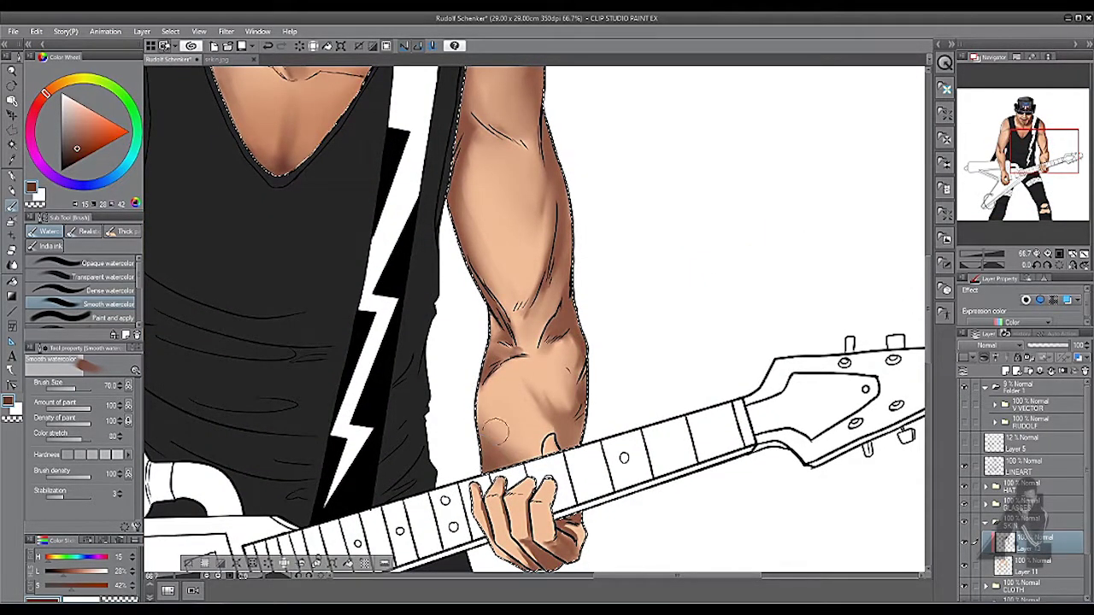
Step: On the LINEART layer, touch up the fretting hand's outlines in black with the G-pen at size 7
scroll(481, 393, "down", 2)
left_click(1021, 466)
key("p")
scroll(513, 401, "up", 4)
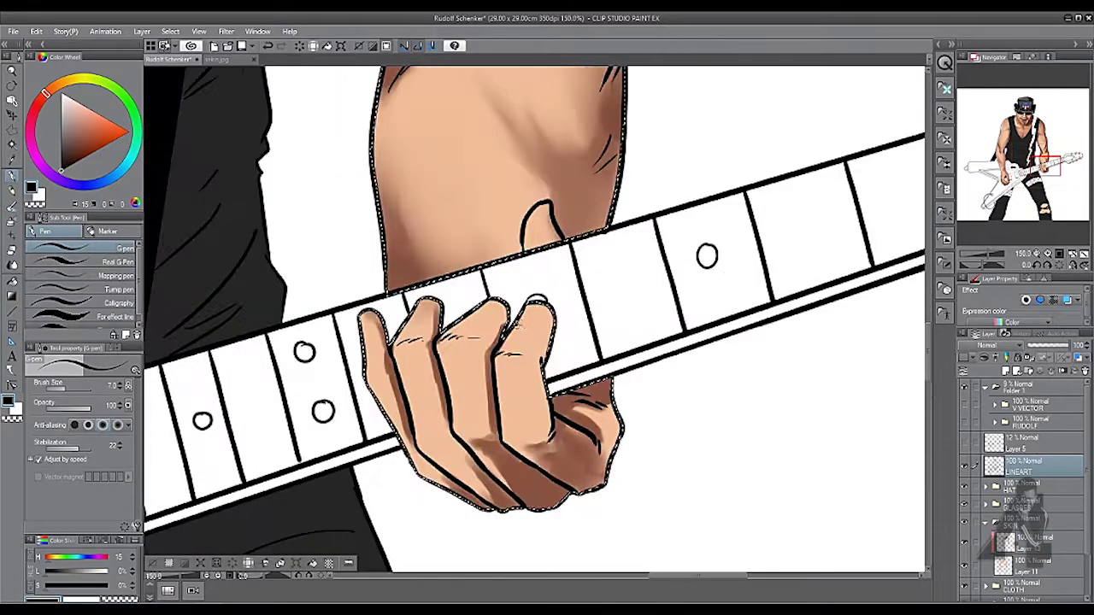
scroll(634, 329, "down", 5)
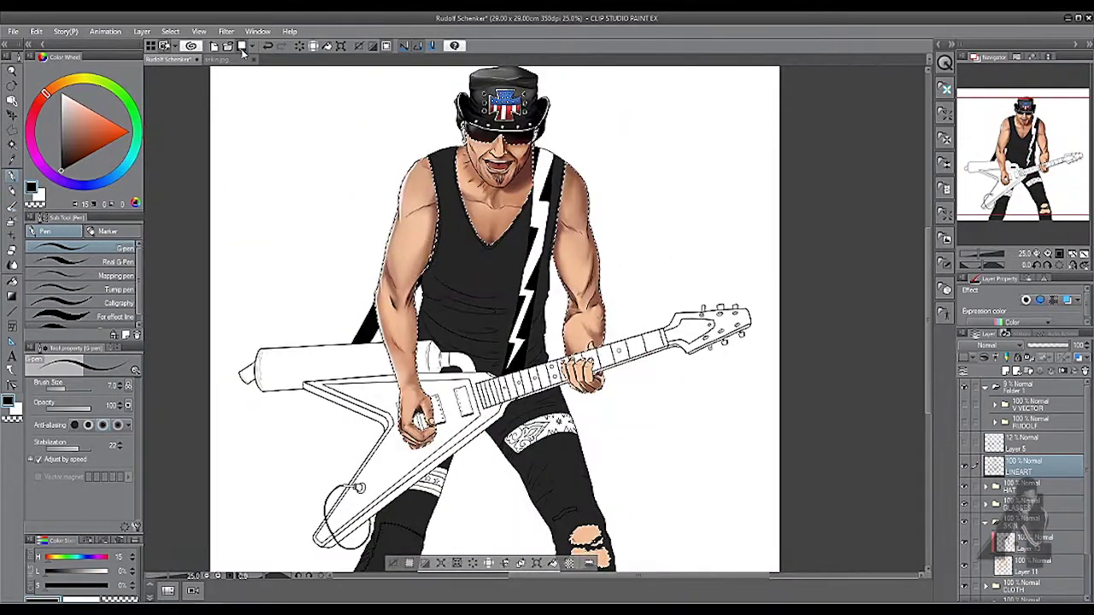
Step: On the layer just above the Layer 11 skin base, paint a tan midtone down both arms with the Smooth watercolor brush
left_click(1034, 564)
scroll(513, 325, "up", 1)
key("b")
mouse_move(402, 239)
left_mouse_down()
mouse_move(367, 299)
mouse_move(376, 479)
left_mouse_up()
scroll(615, 319, "down", 1)
scroll(675, 282, "up", 2)
key("b")
scroll(451, 256, "down", 1)
Step: On the upper skin shading layer, paint brown shadows between the fretting hand's fingers and fingertips with the Smooth watercolor brush
left_click(1034, 539)
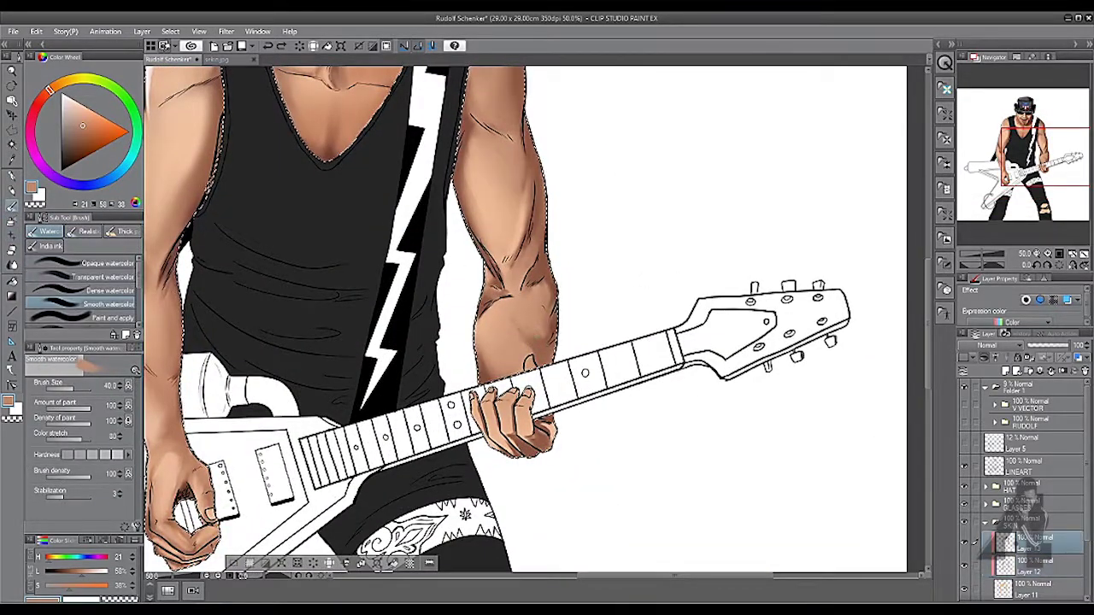
scroll(655, 322, "down", 1)
scroll(654, 322, "up", 2)
scroll(602, 304, "down", 2)
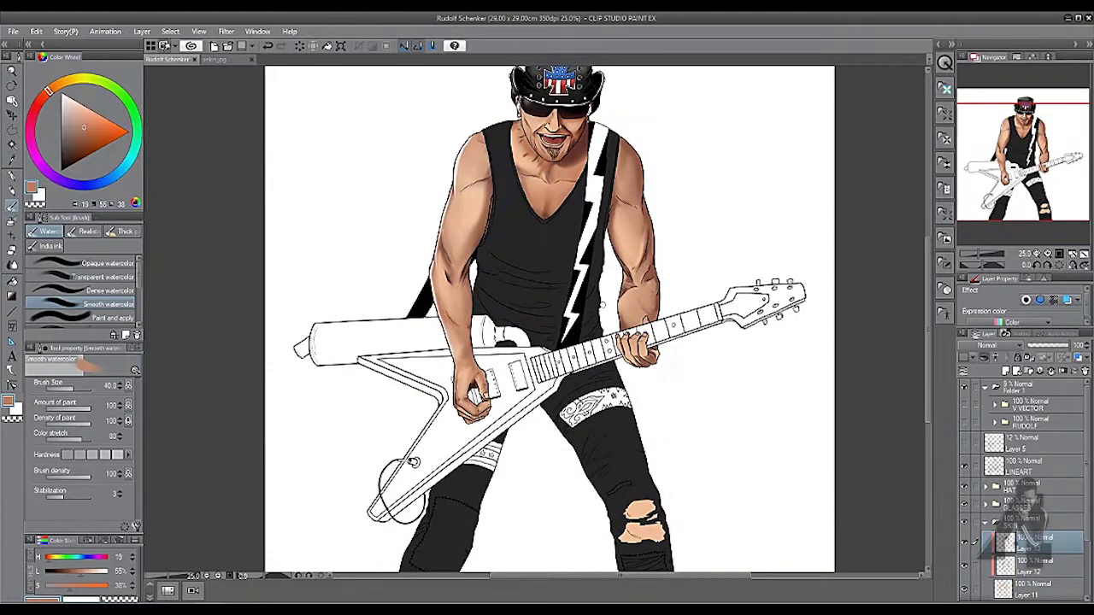
scroll(615, 324, "up", 3)
scroll(649, 342, "down", 1)
scroll(672, 362, "up", 2)
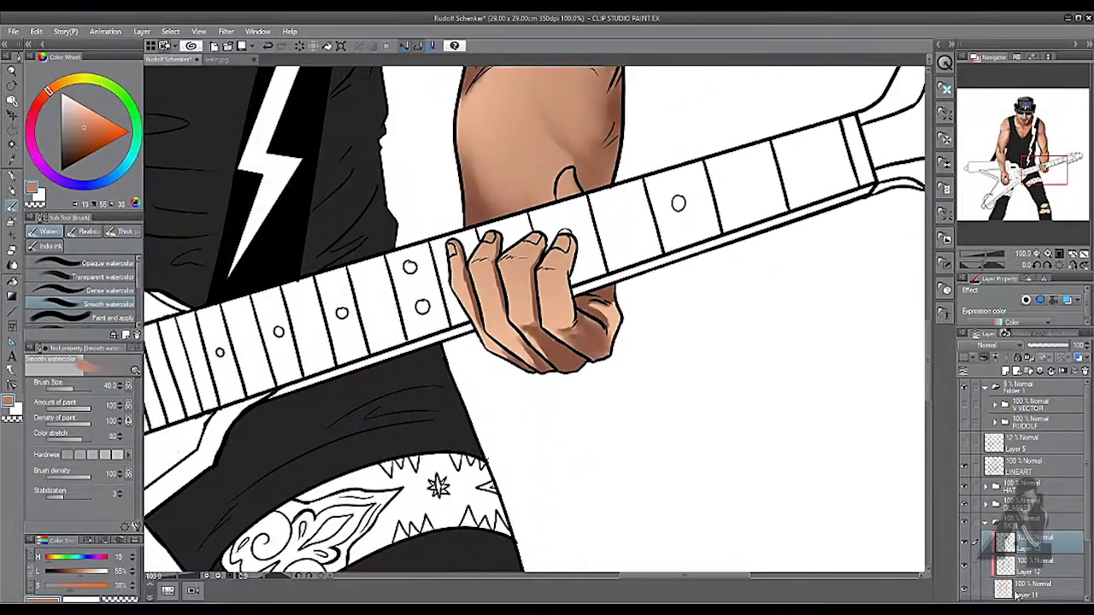
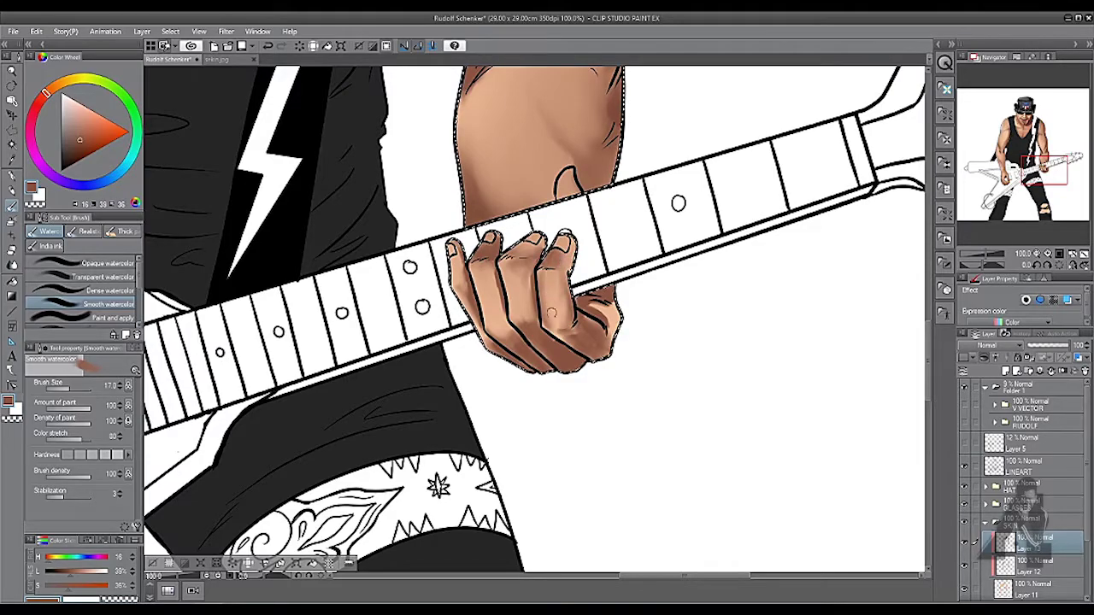
Step: Paint light peach highlights on the fretting hand's fingers with the Smooth watercolor brush at size 17
scroll(684, 279, "down", 2)
key("b")
scroll(735, 376, "down", 2)
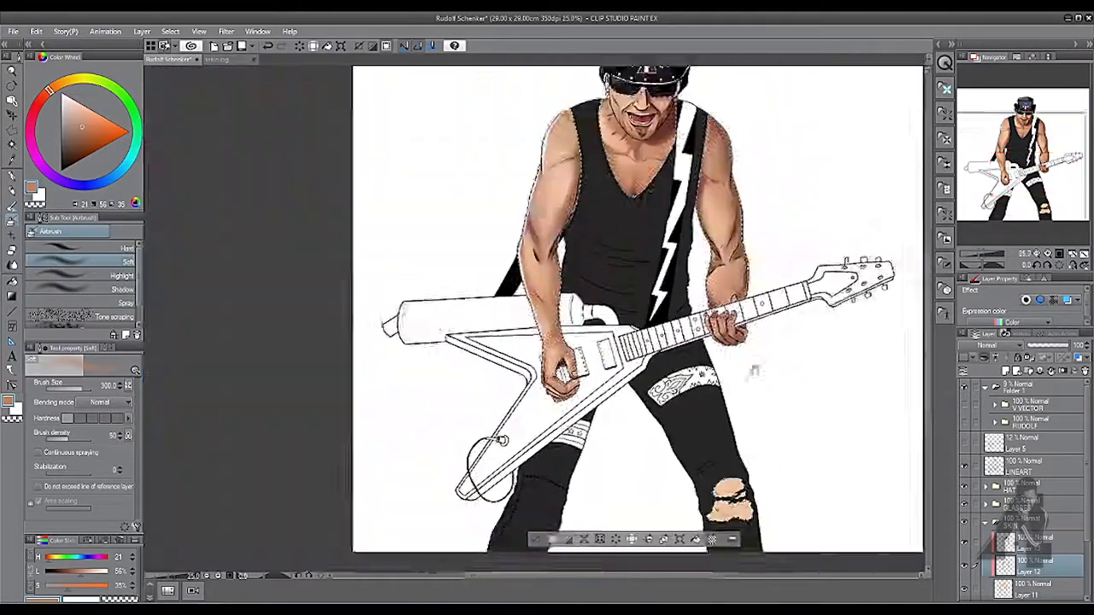
scroll(735, 380, "up", 4)
key("b")
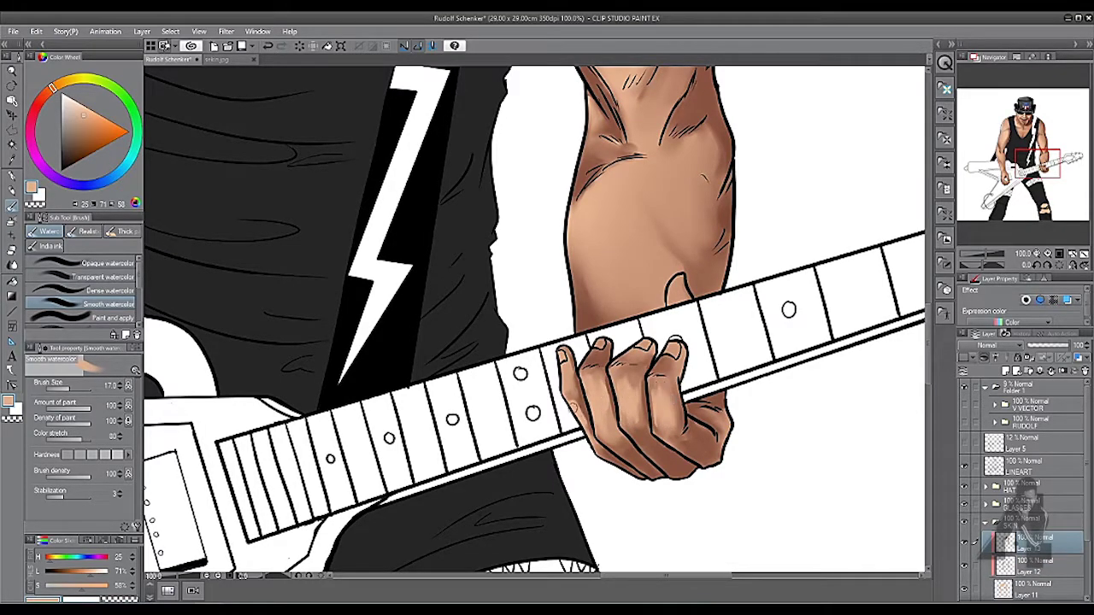
left_click_drag(583, 422, 570, 387)
scroll(628, 428, "down", 4)
scroll(615, 410, "up", 4)
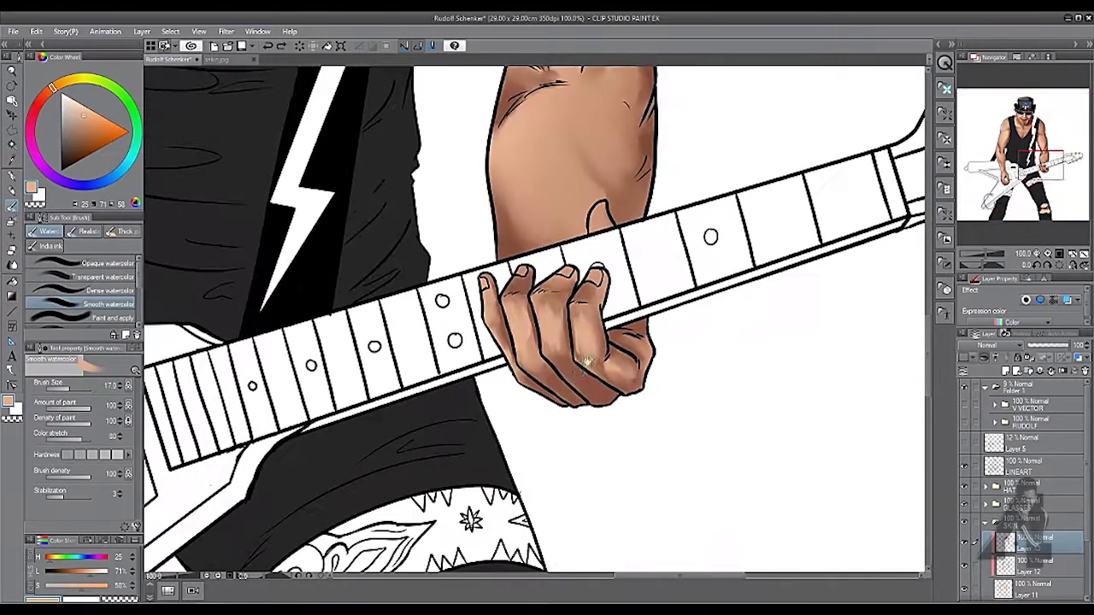
scroll(598, 394, "down", 4)
scroll(581, 380, "up", 4)
scroll(714, 353, "down", 3)
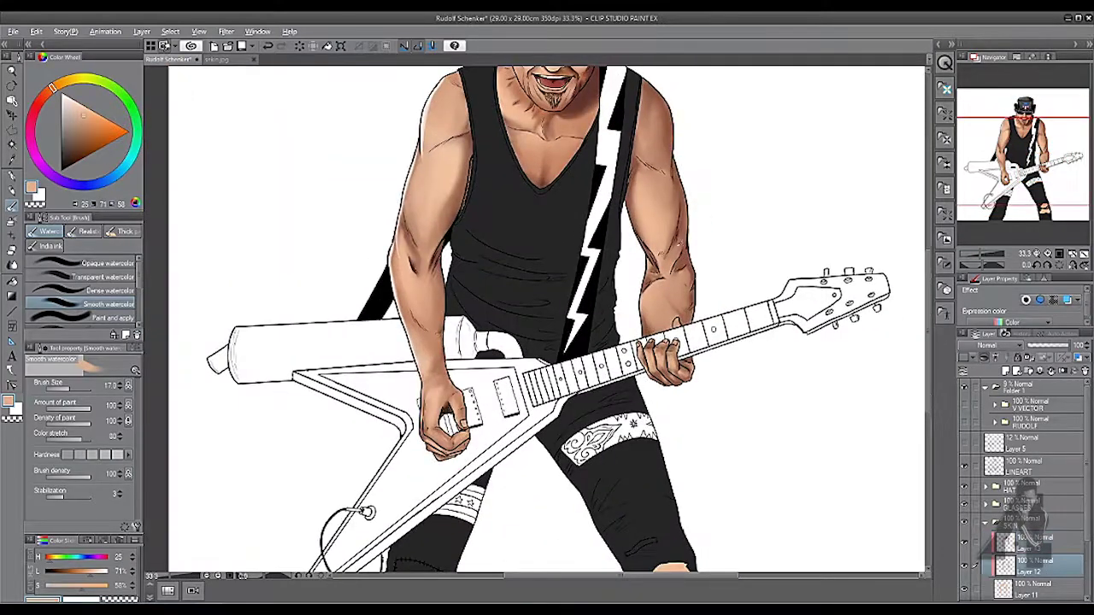
scroll(722, 364, "up", 2)
scroll(727, 371, "down", 4)
Step: Shade the skin showing through the torn knee in soft tan-brown with the Soft airbrush at size 300
key("b")
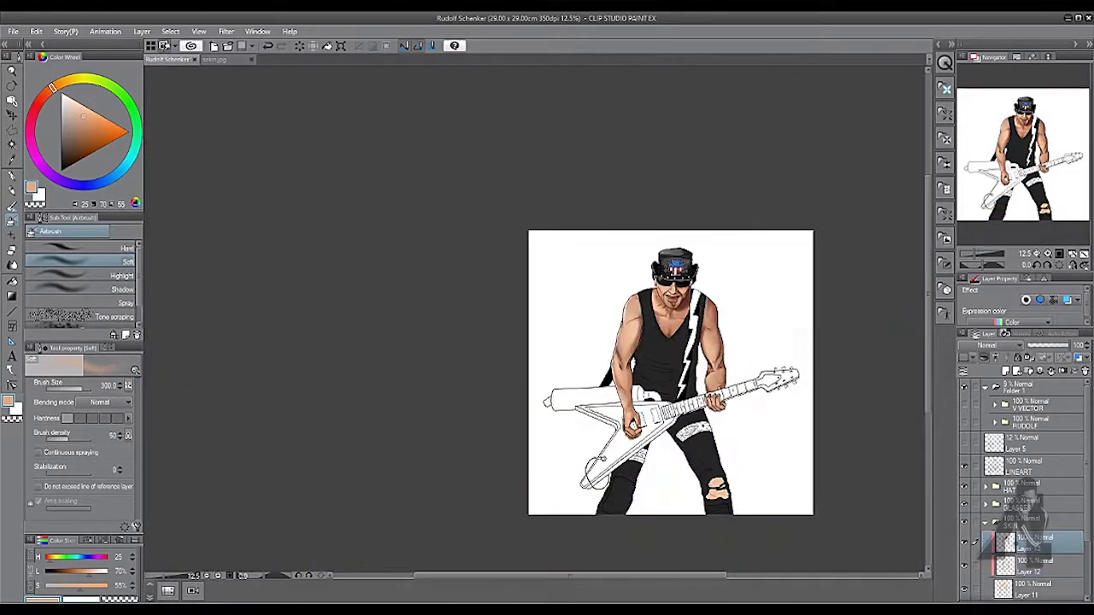
scroll(718, 488, "up", 4)
scroll(718, 487, "down", 2)
scroll(718, 487, "up", 2)
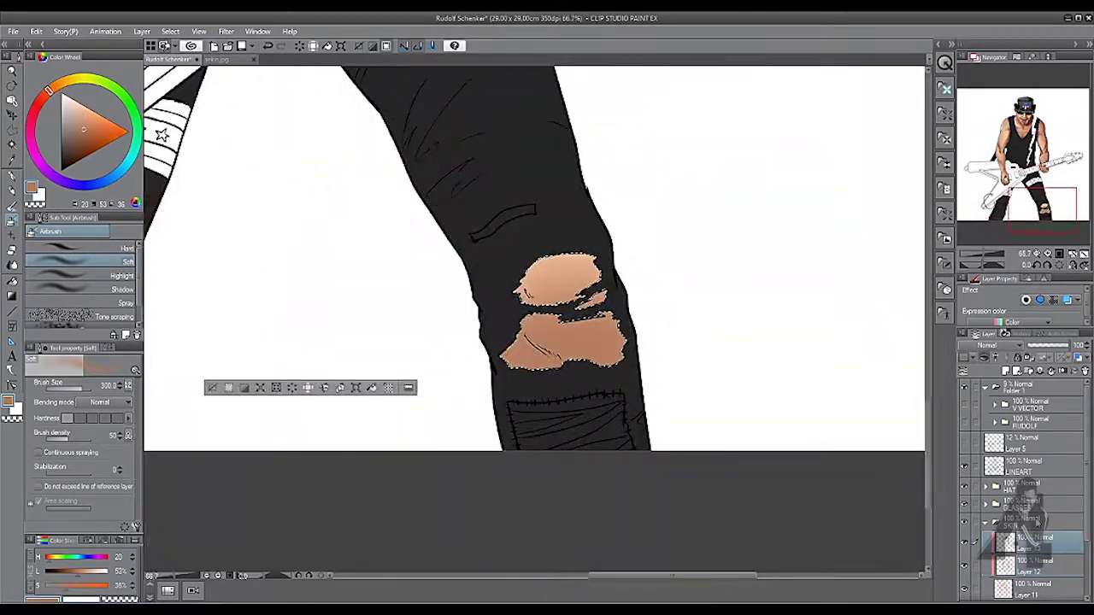
scroll(476, 366, "down", 1)
scroll(476, 366, "up", 1)
Step: Add brown shadows to the torn knee's skin with the Smooth watercolor brush at size 30, and save the document
key("b")
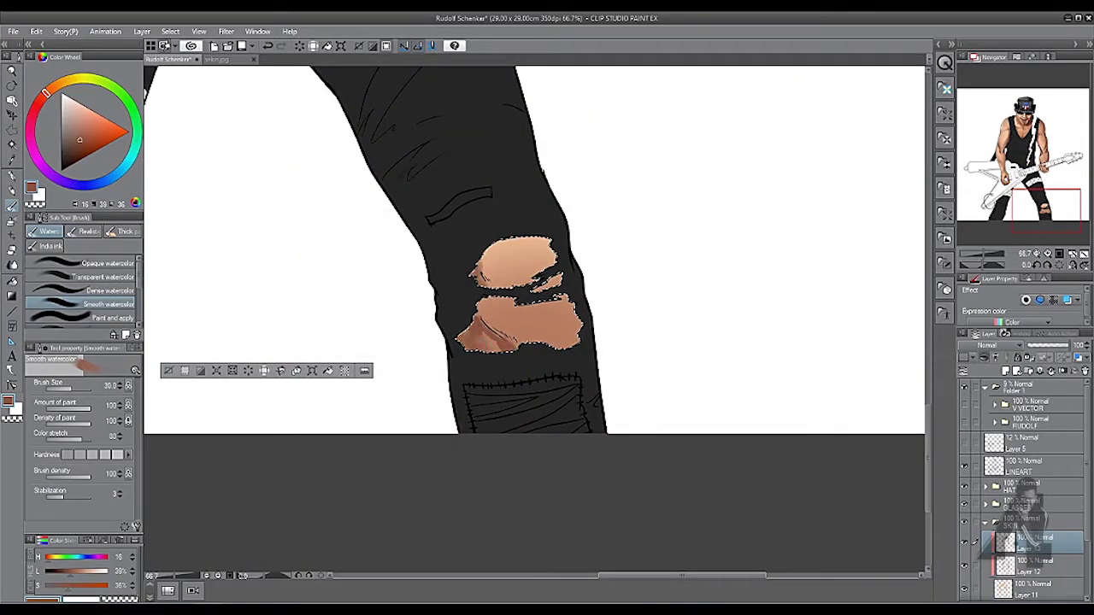
left_click_drag(472, 341, 518, 281)
mouse_move(573, 331)
left_mouse_down()
mouse_move(479, 329)
mouse_move(530, 256)
mouse_move(560, 338)
left_mouse_up()
scroll(625, 298, "down", 3)
scroll(541, 294, "up", 5)
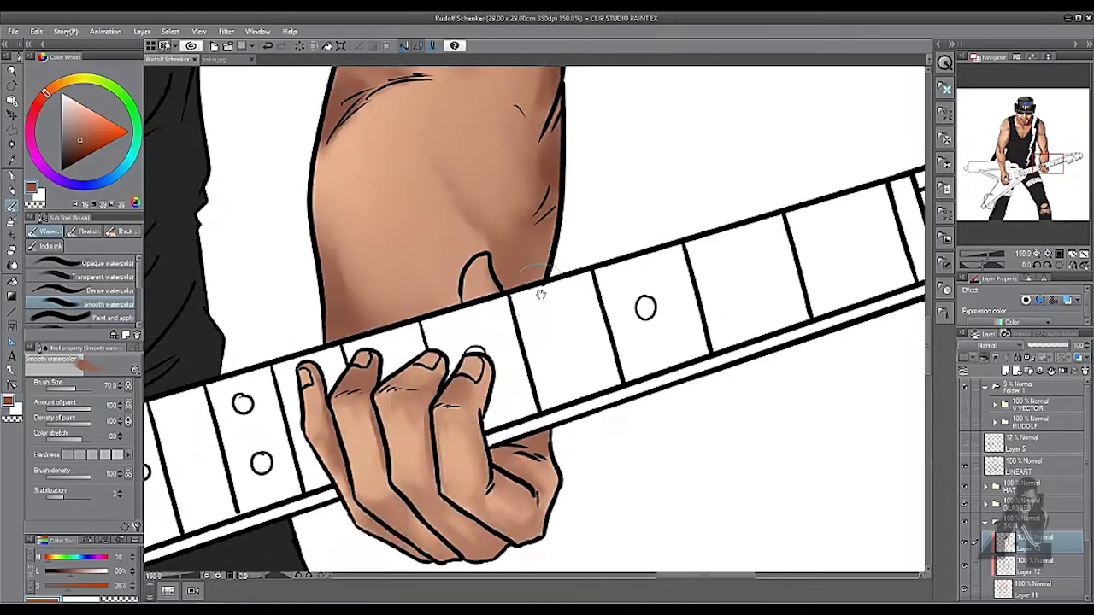
scroll(504, 261, "down", 5)
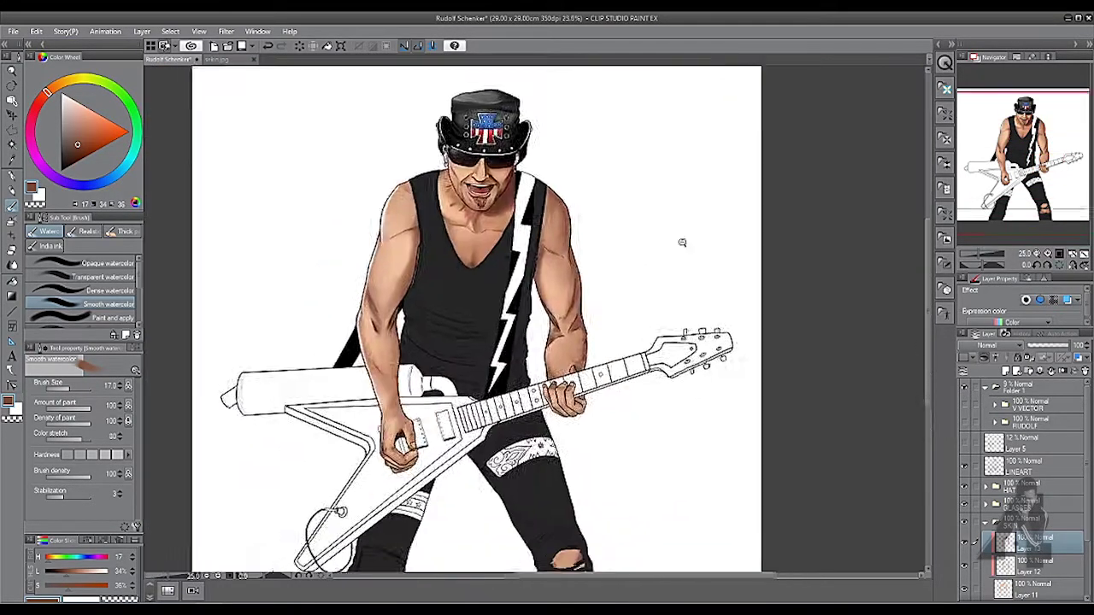
left_click(242, 46)
Step: On Layer 27 beneath the GUITAR folder, enable the layer color and fill the whole canvas as a gray backdrop
left_click(983, 520)
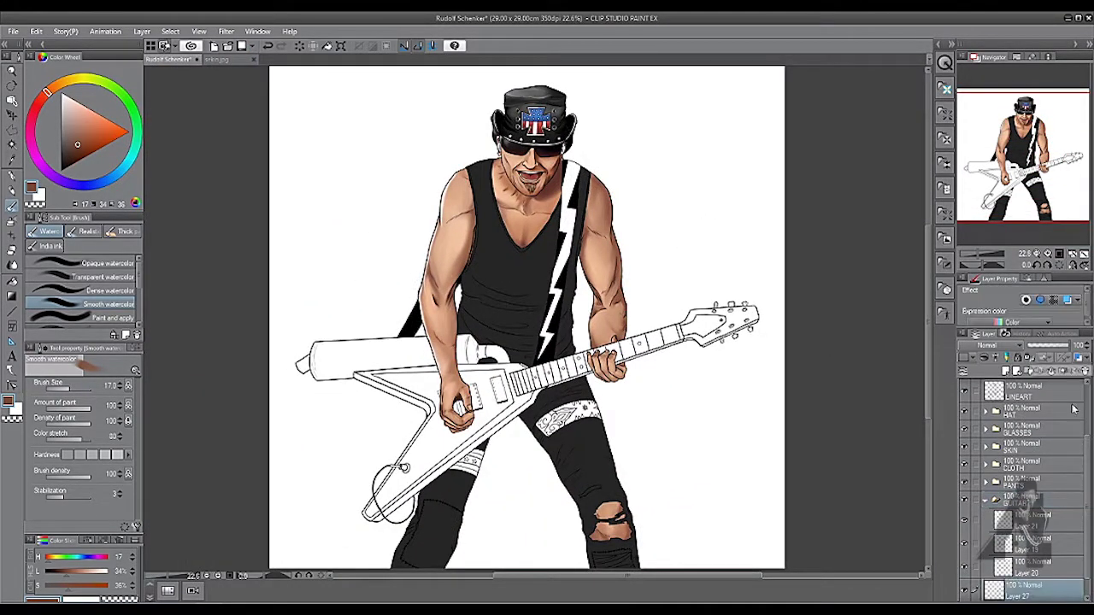
left_click(1075, 373)
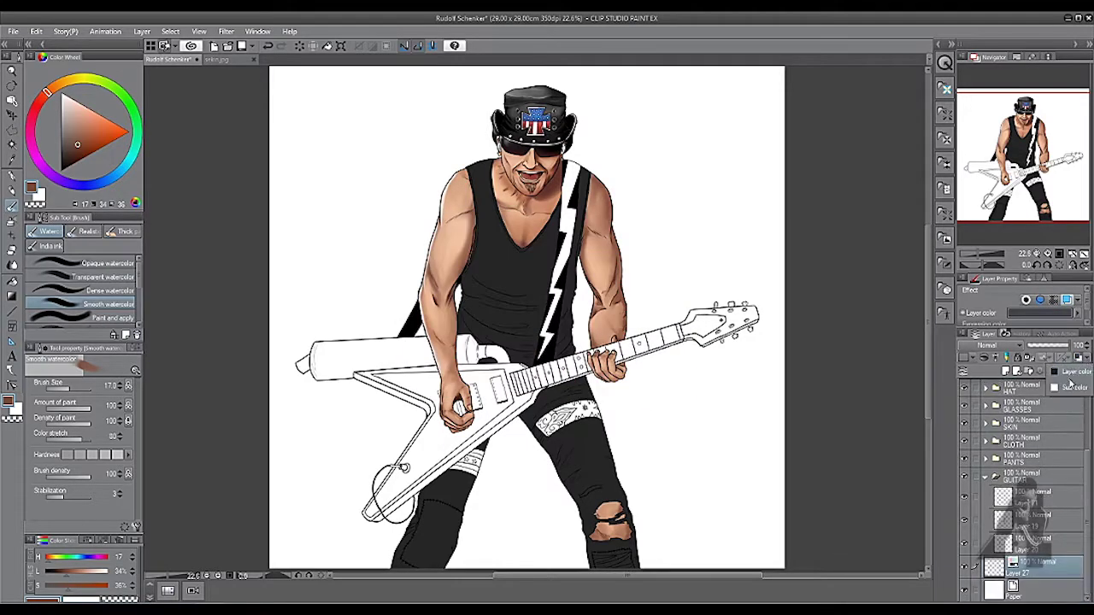
left_click(1052, 376)
key("Escape")
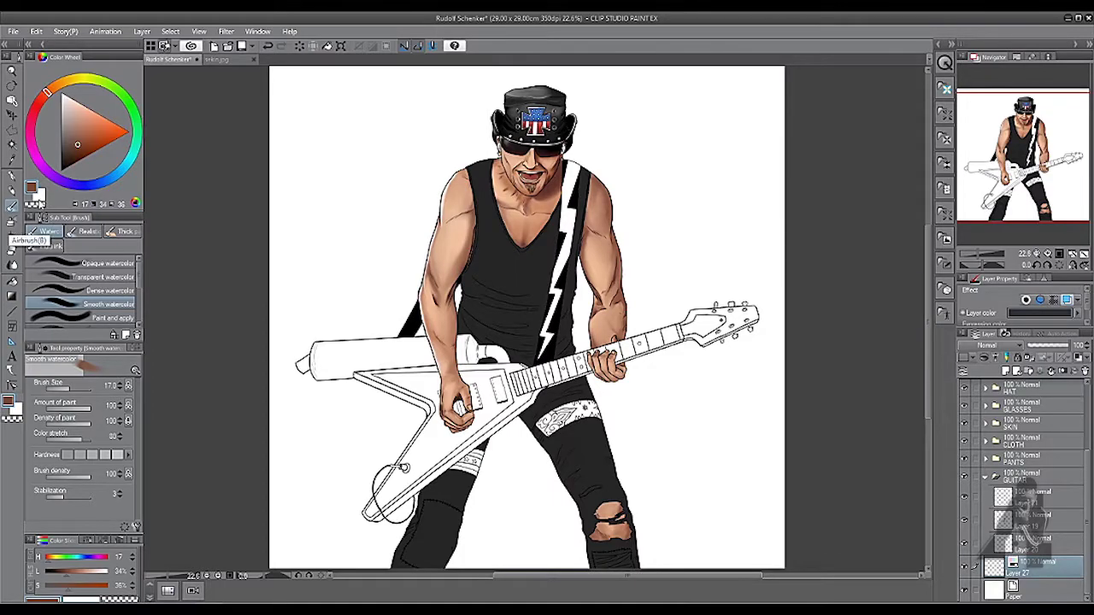
left_click(12, 265)
left_click(282, 408)
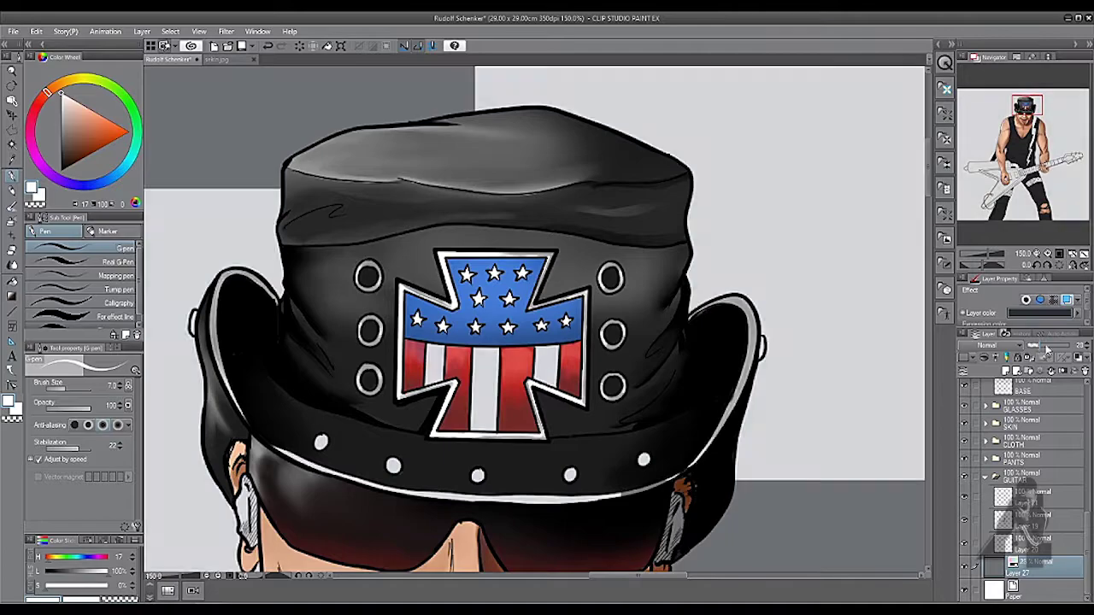
Step: On the LOGO layer, paint the hat emblem's empty stripes white with the G-pen at size 15
scroll(1025, 478, "up", 2)
left_click(1034, 456)
scroll(401, 432, "up", 1)
key("bracketright")
key("bracketright")
key("bracketright")
key("bracketright")
scroll(455, 314, "up", 2)
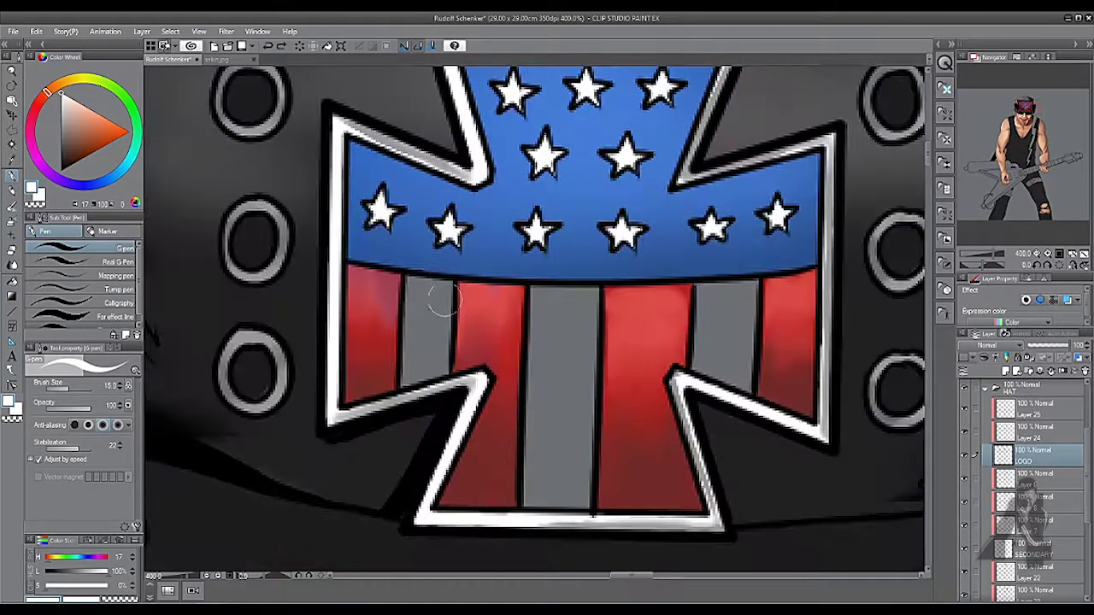
mouse_move(549, 319)
left_mouse_down()
mouse_move(533, 443)
mouse_move(577, 299)
mouse_move(580, 389)
mouse_move(542, 467)
left_mouse_up()
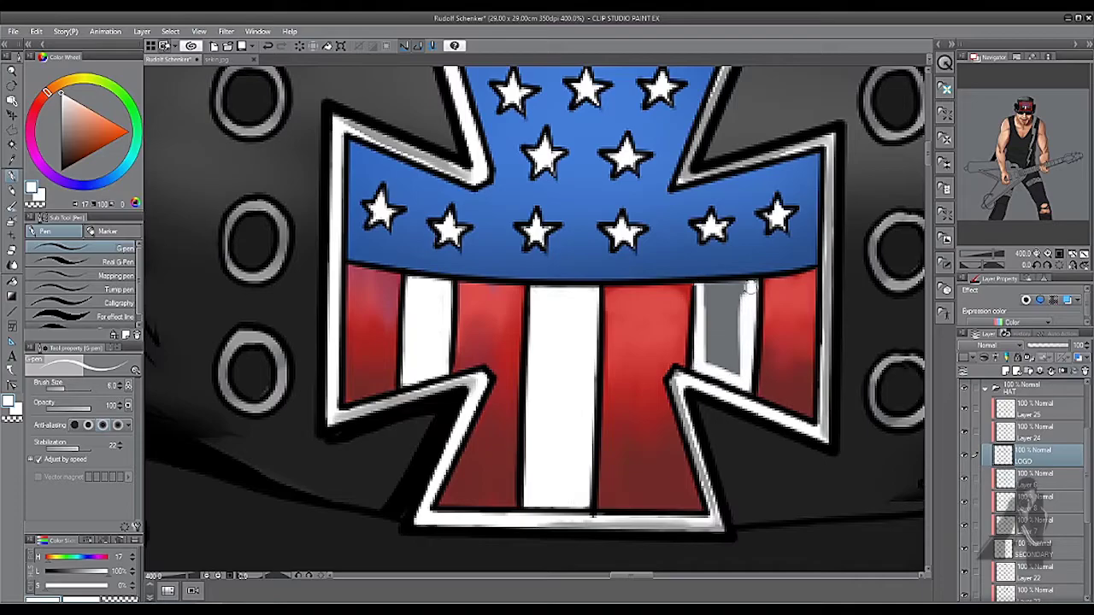
Step: On the hat's BASE layer, paint the brim's edge trim and round studs white with the G-pen at size 8
scroll(735, 301, "down", 3)
left_click(428, 271, "ctrl+shift")
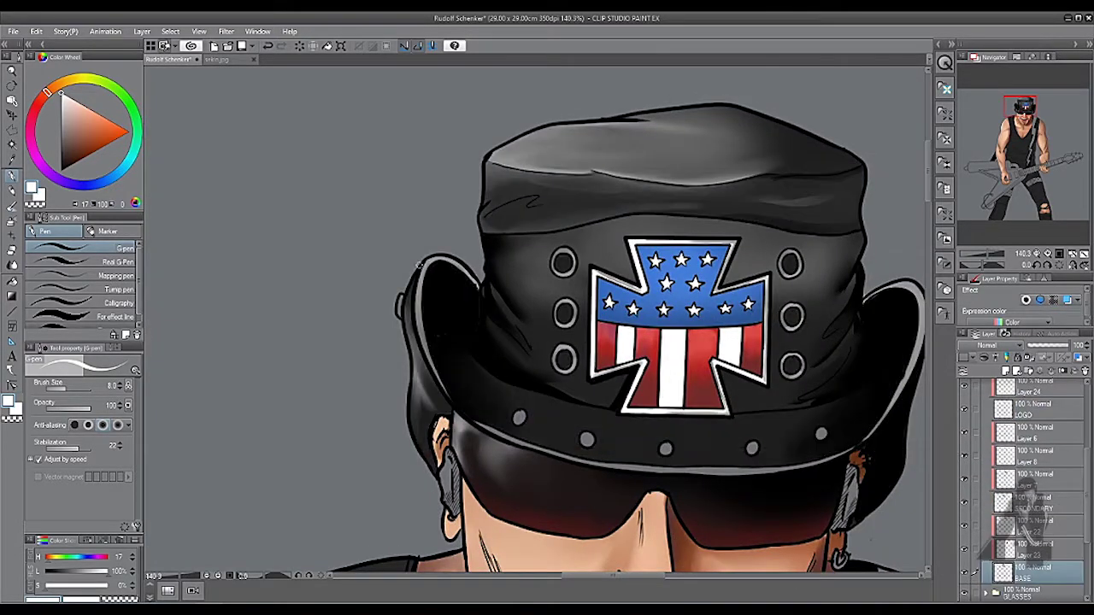
key("bracketleft")
key("bracketleft")
key("bracketleft")
scroll(557, 381, "up", 3)
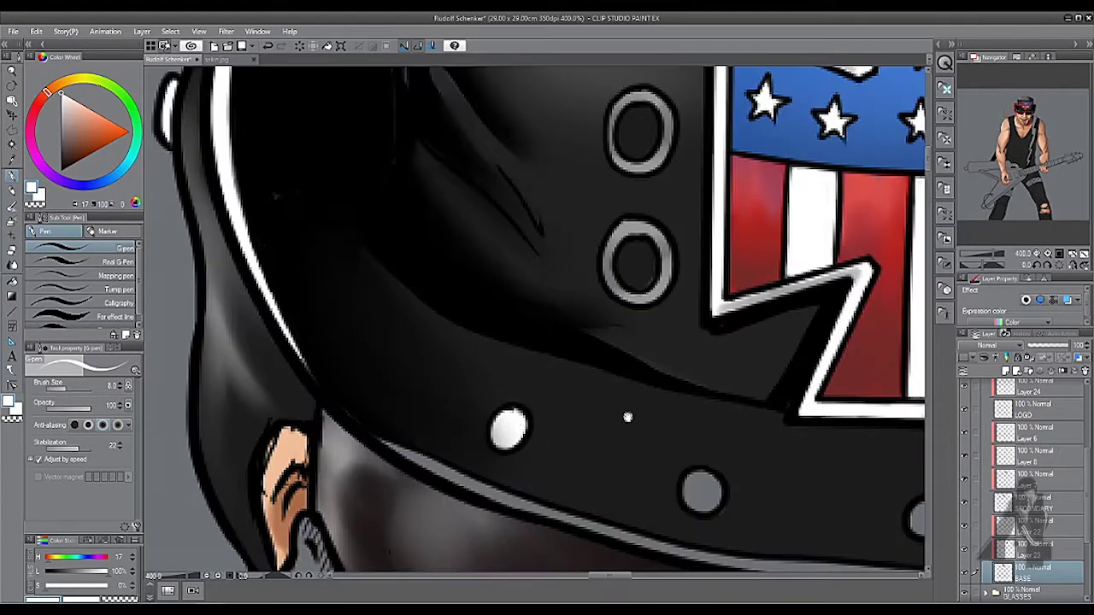
left_click_drag(581, 403, 610, 325)
scroll(610, 324, "down", 3)
scroll(700, 285, "up", 3)
scroll(718, 257, "down", 2)
key("bracketright")
key("bracketright")
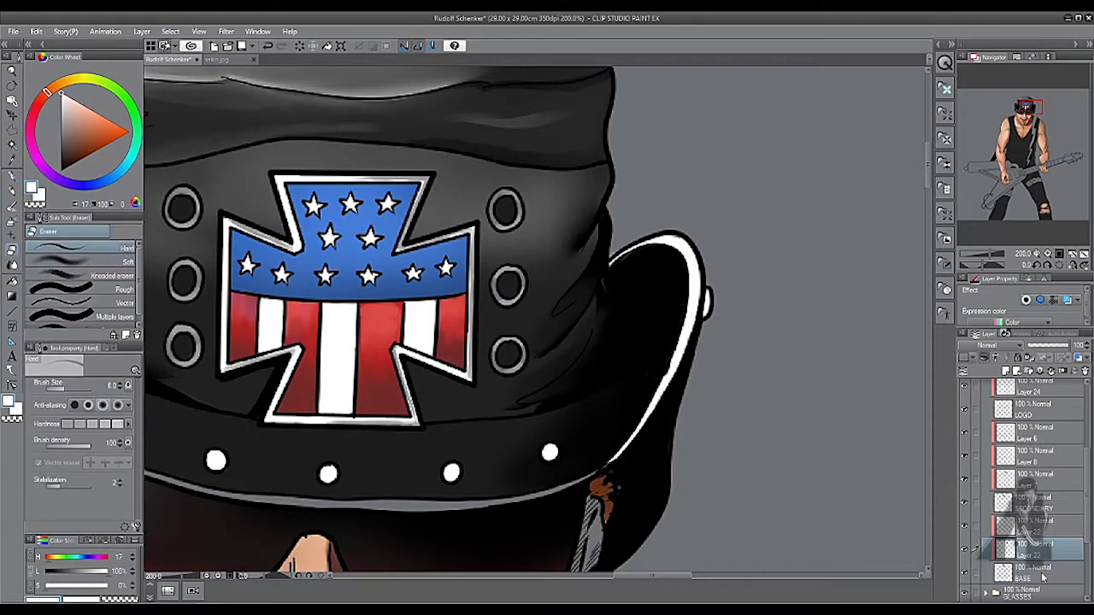
scroll(845, 334, "down", 2)
scroll(504, 163, "up", 2)
Step: On the hat's BASE layer, paint the eyelet rings beside the emblem white with the G-pen at size 7
left_click_drag(845, 334, 699, 269)
scroll(504, 162, "up", 2)
scroll(504, 163, "down", 5)
scroll(698, 269, "down", 1)
scroll(522, 249, "up", 5)
scroll(377, 381, "down", 1)
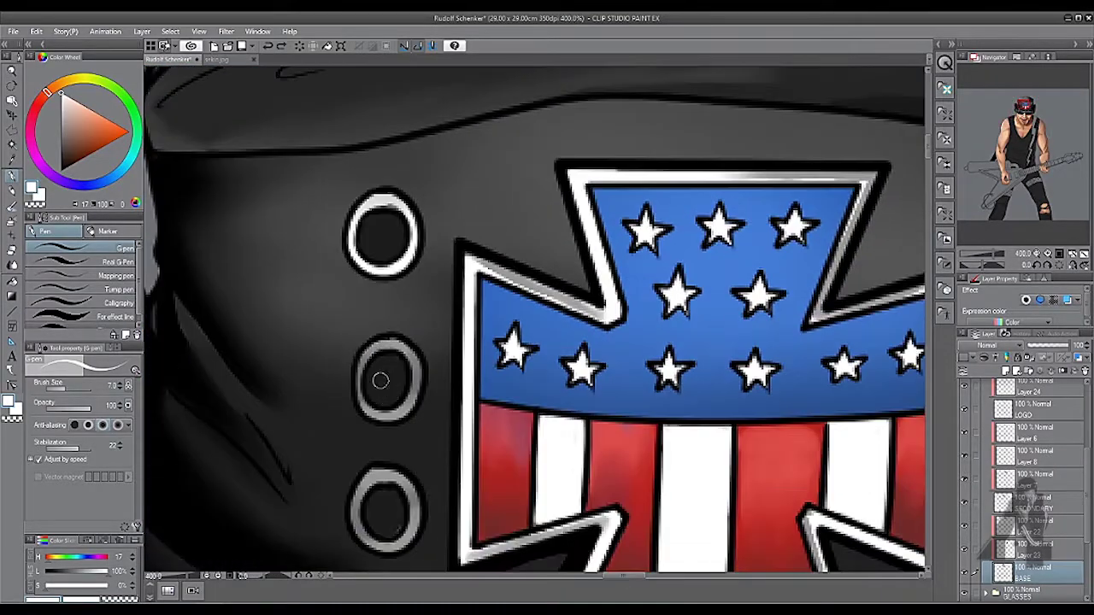
mouse_move(399, 353)
left_mouse_down()
mouse_move(436, 252)
mouse_move(598, 359)
mouse_move(709, 282)
mouse_move(746, 293)
left_mouse_up()
scroll(747, 294, "down", 5)
Step: On Layer 23, shade the hat brim's white trim in gray with the Soft airbrush
scroll(495, 232, "up", 4)
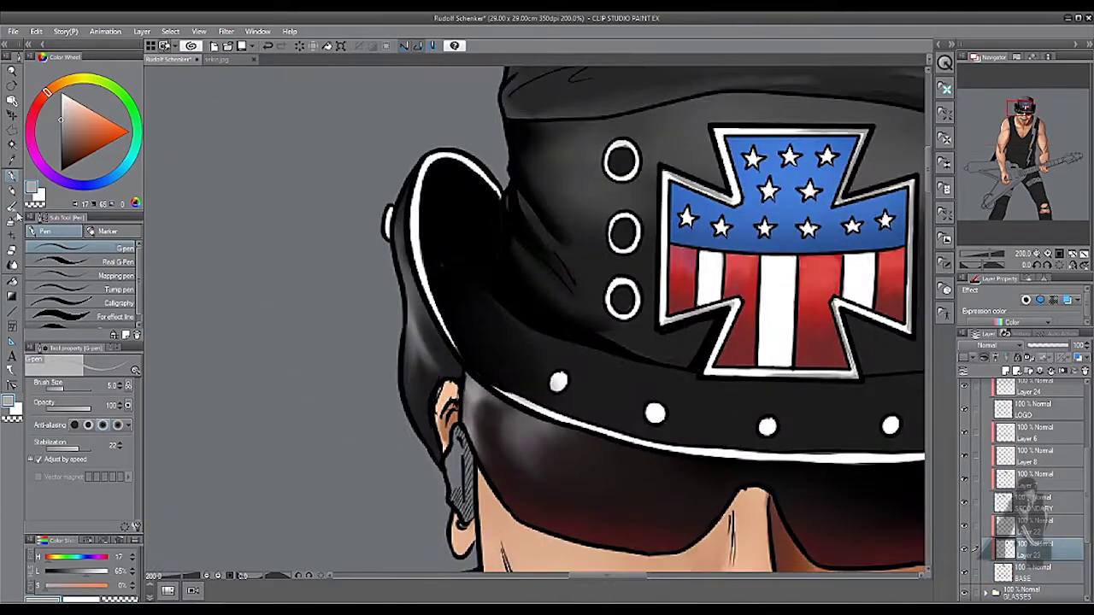
key("b")
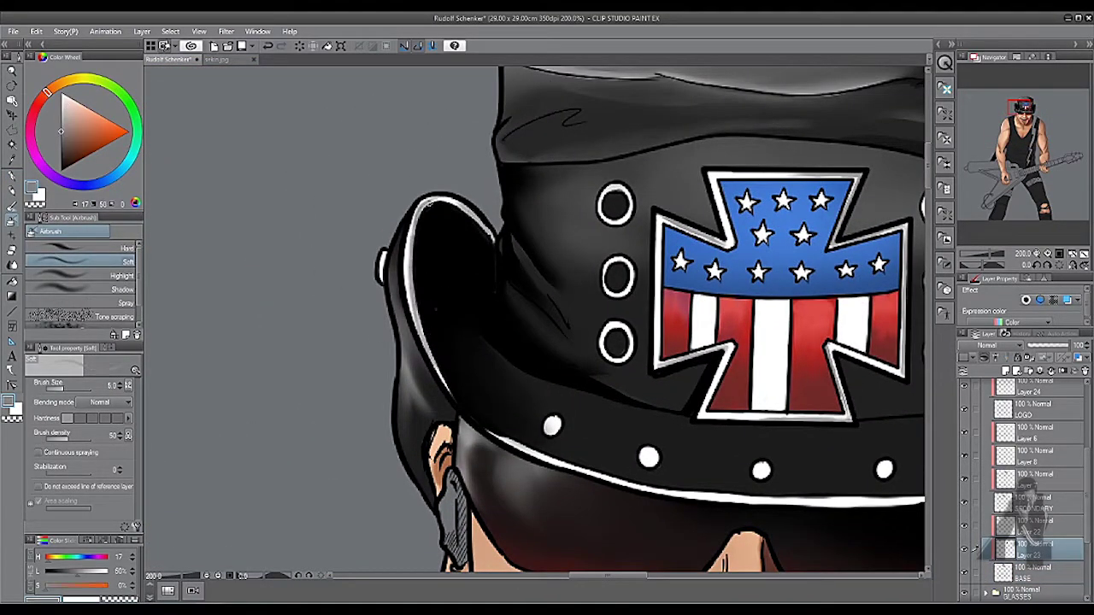
scroll(453, 205, "down", 1)
scroll(500, 175, "up", 4)
mouse_move(502, 316)
left_mouse_down()
mouse_move(523, 340)
mouse_move(507, 359)
left_mouse_up()
scroll(508, 342, "down", 2)
key("[")
key("j")
mouse_move(538, 267)
left_mouse_down()
mouse_move(506, 286)
mouse_move(61, 349)
left_mouse_up()
Step: On Layer 23, shade the eyelet rings beside the emblem in dark blue with the Smooth watercolor brush at size 17
key("b")
left_click(777, 200, "alt")
scroll(777, 200, "up", 1)
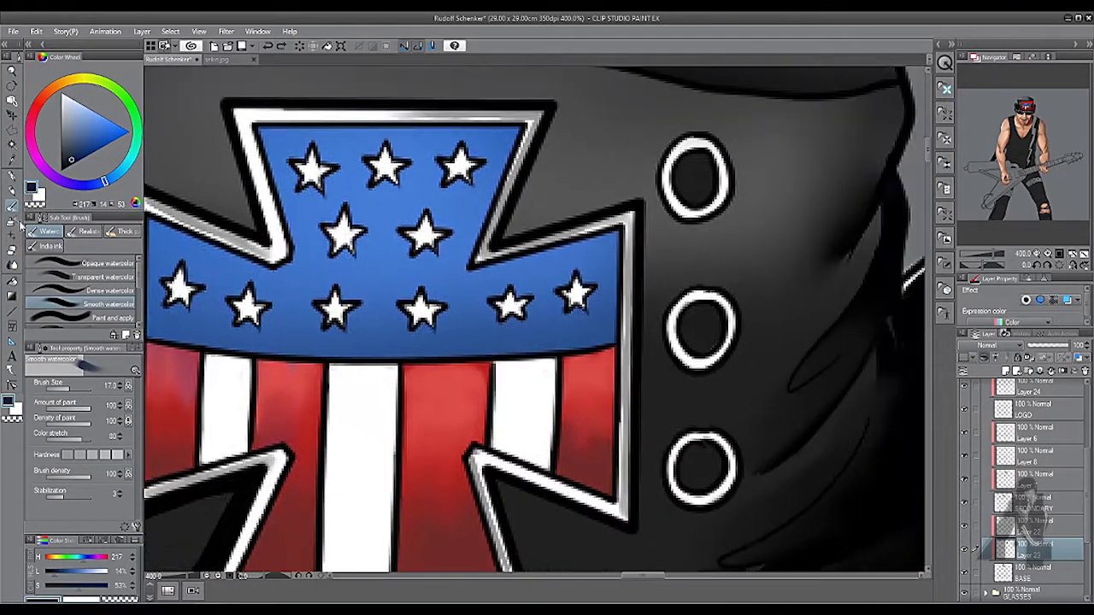
left_click_drag(670, 164, 714, 155)
scroll(802, 323, "down", 4)
scroll(799, 342, "up", 4)
Step: Shade the raised brim's trim in dark blue with the enlarged Soft airbrush, and save the document
key("]")
key("]")
key("]")
key("]")
left_click_drag(764, 419, 840, 160)
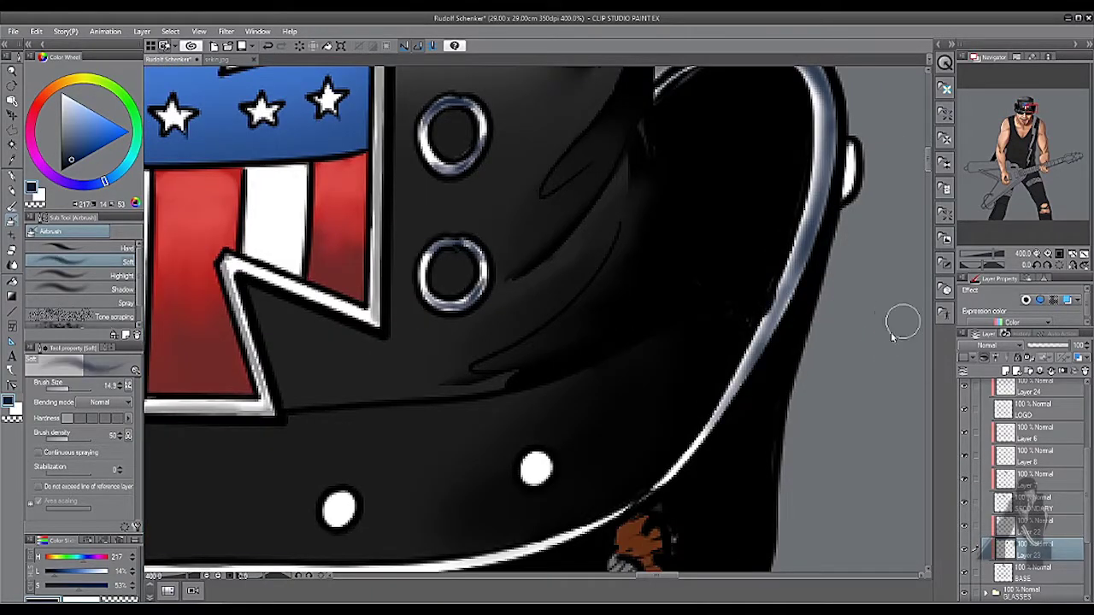
left_click(242, 47)
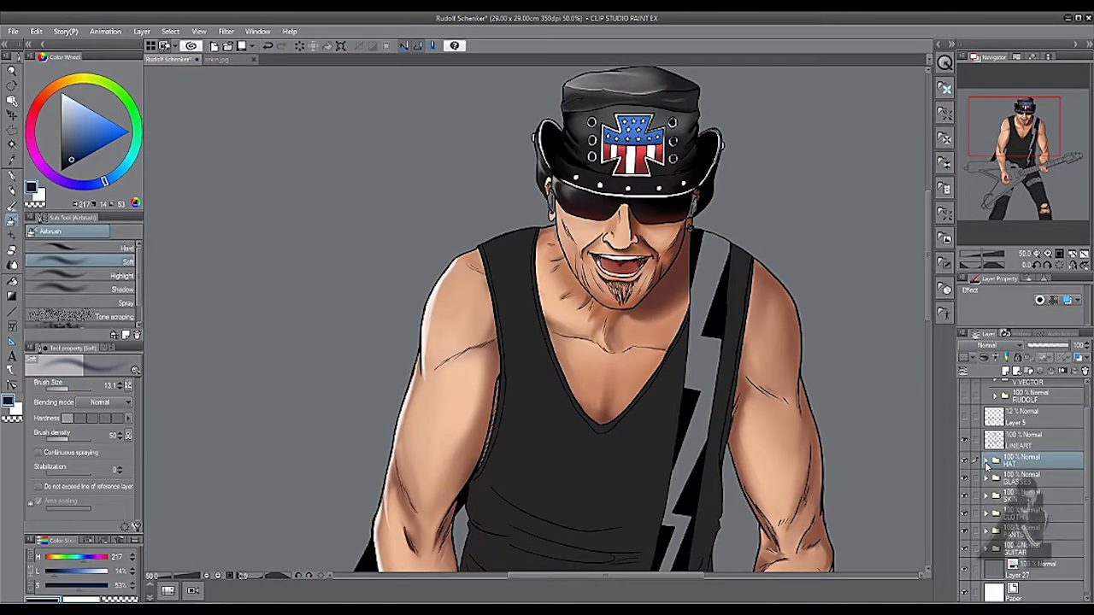
Step: On a new layer above the HAT folder, paint the hatched ear pendant light gray with the G-pen at size 8
scroll(352, 239, "up", 6)
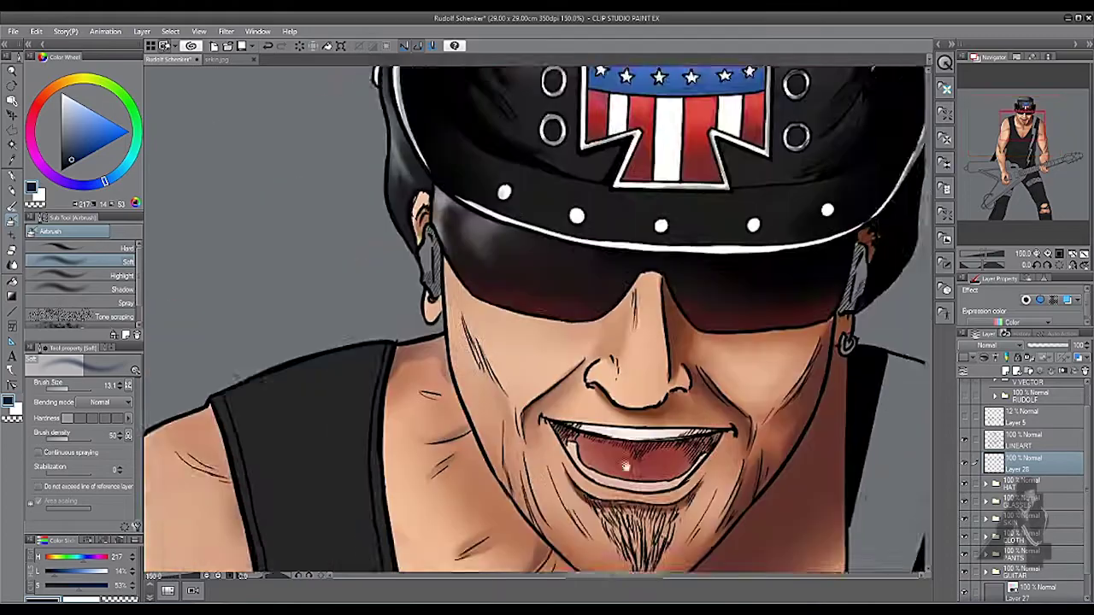
key("p")
scroll(352, 240, "up", 2)
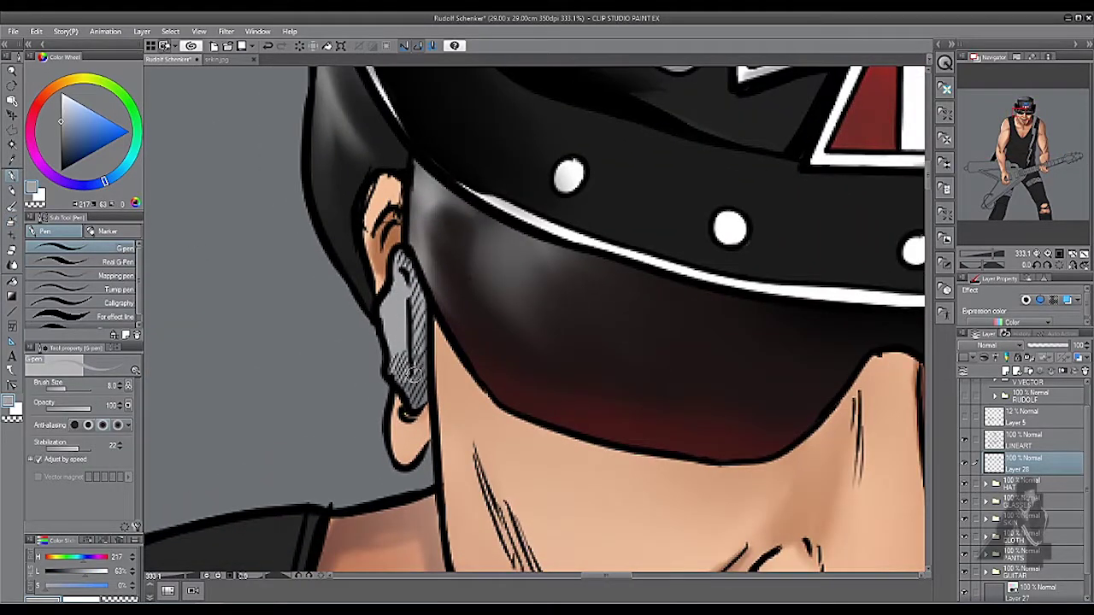
key("h")
key("h")
Step: On a new clipped layer, add dark gray shading to the ear pendant with the G-pen, and save the document
key("ctrl+shift+n")
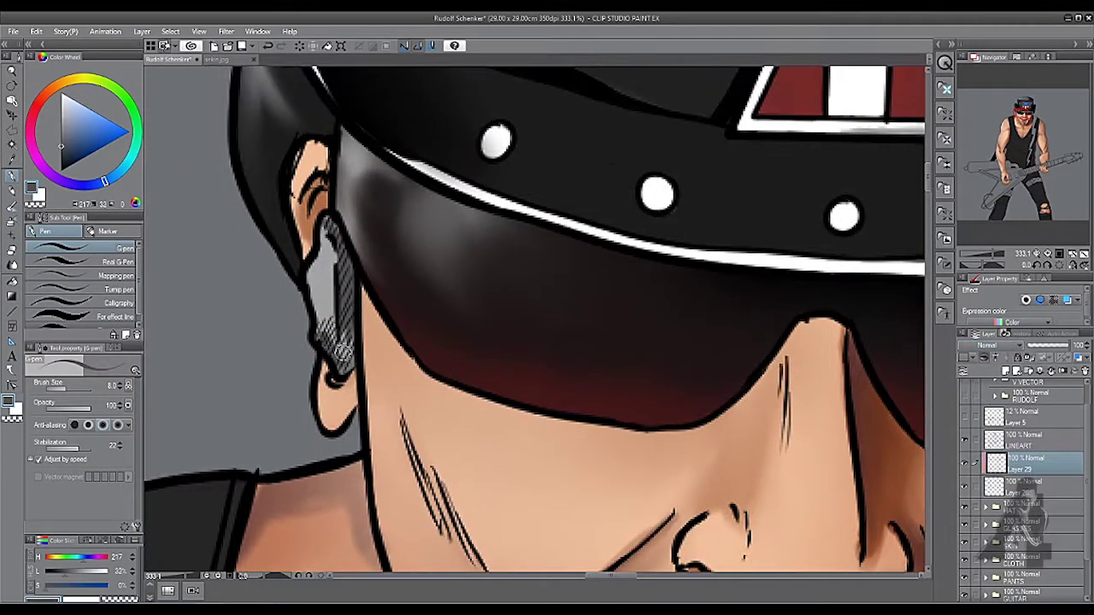
key("h")
scroll(534, 316, "down", 3)
key("ctrl+s")
scroll(534, 316, "up", 2)
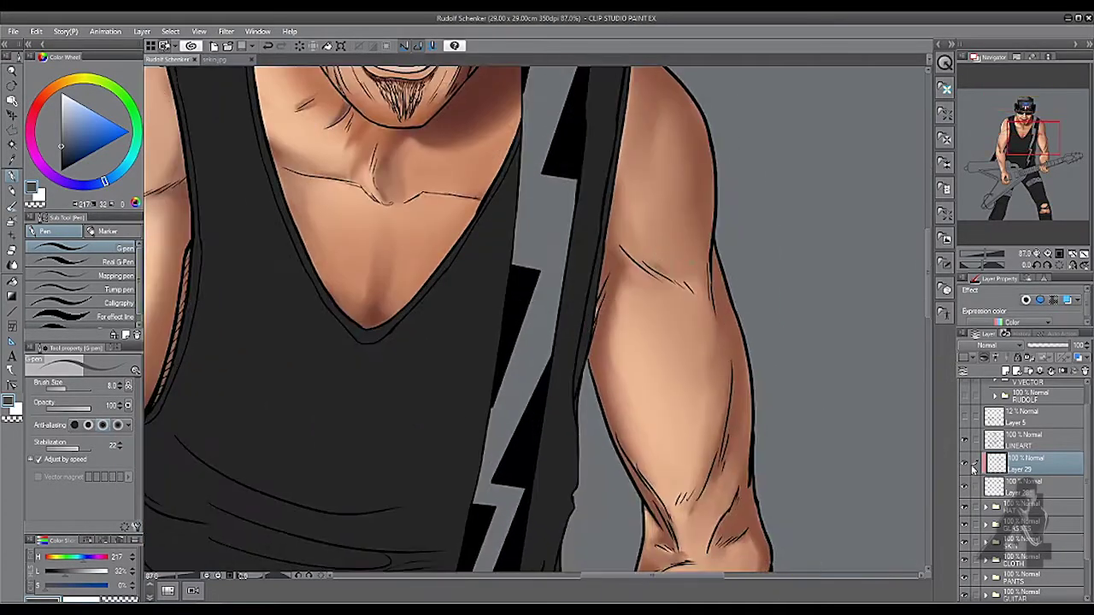
Step: On the lowest layer of the GUITAR folder, fill the strap's lightning bolt white
scroll(1021, 478, "down", 3)
left_click(1034, 539)
scroll(534, 316, "down", 4)
key("w")
left_click(790, 374)
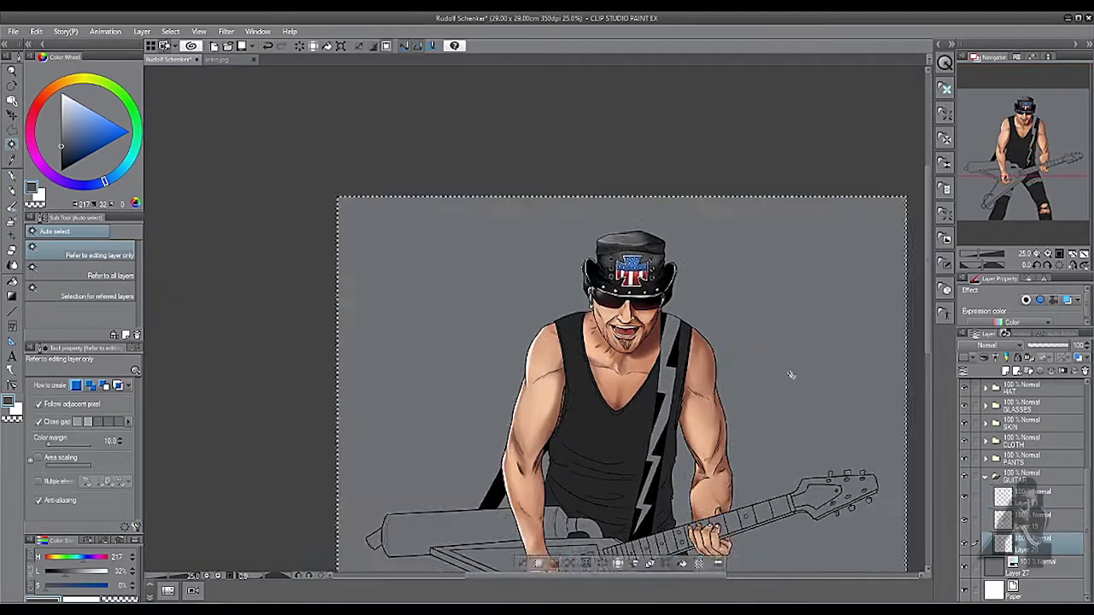
scroll(649, 341, "up", 2)
key("g")
left_click(649, 342)
scroll(1049, 457, "up", 3)
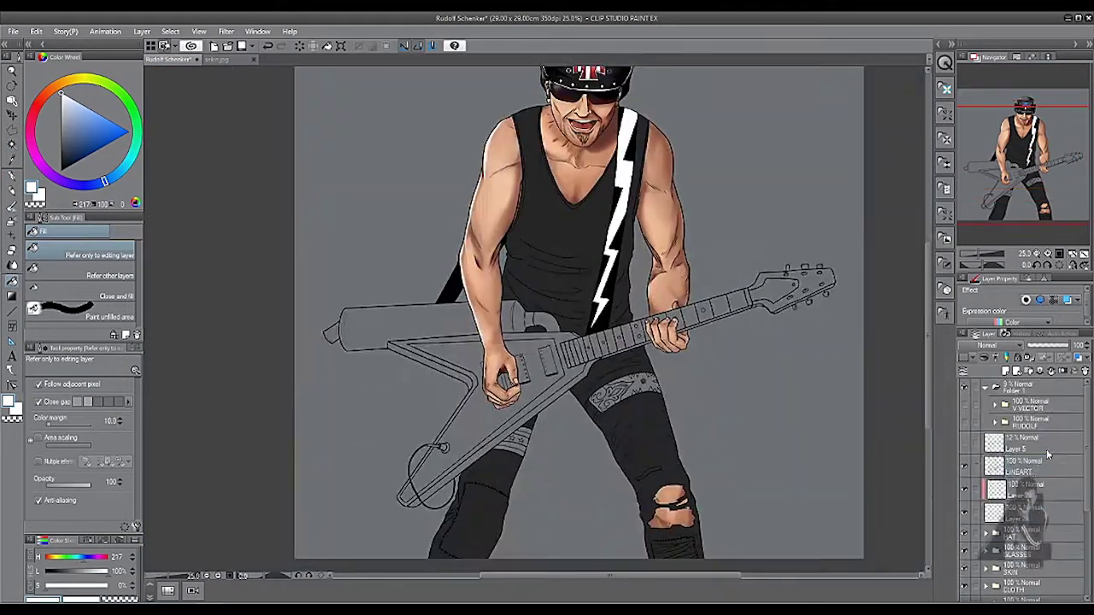
Step: On the LINEART layer, auto-select the guitar's body, neck and headstock areas together
left_click(1025, 466)
key("w")
scroll(547, 342, "up", 2)
left_click(379, 286)
scroll(624, 277, "down", 1)
left_click(628, 265, "shift")
scroll(598, 342, "down", 1)
scroll(565, 385, "up", 3)
left_click_drag(565, 386, 312, 427)
left_click_drag(919, 248, 657, 327)
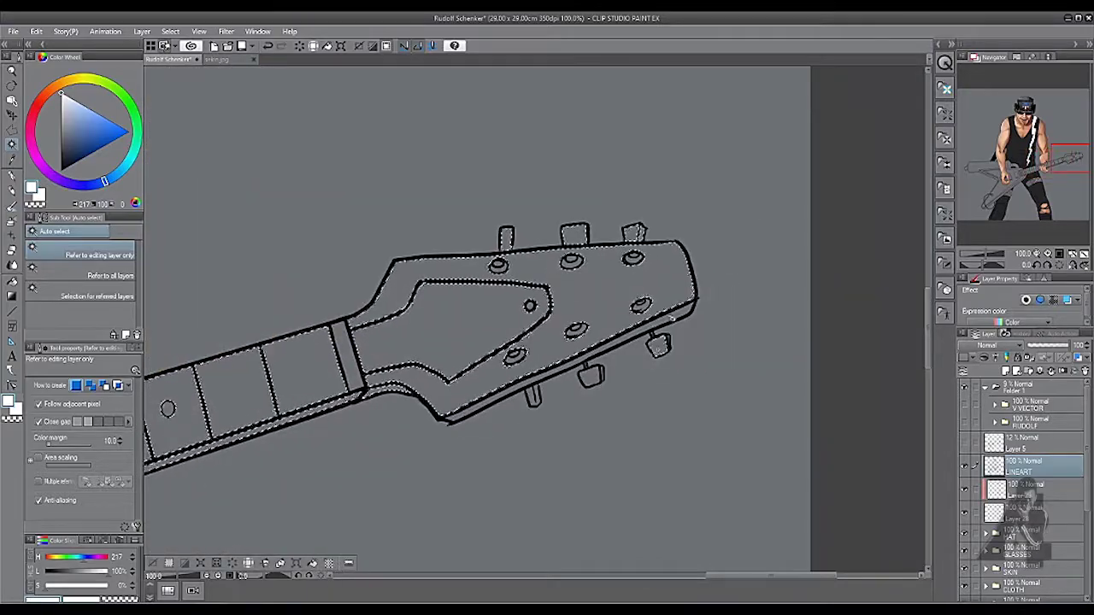
scroll(656, 327, "up", 1)
scroll(656, 327, "down", 3)
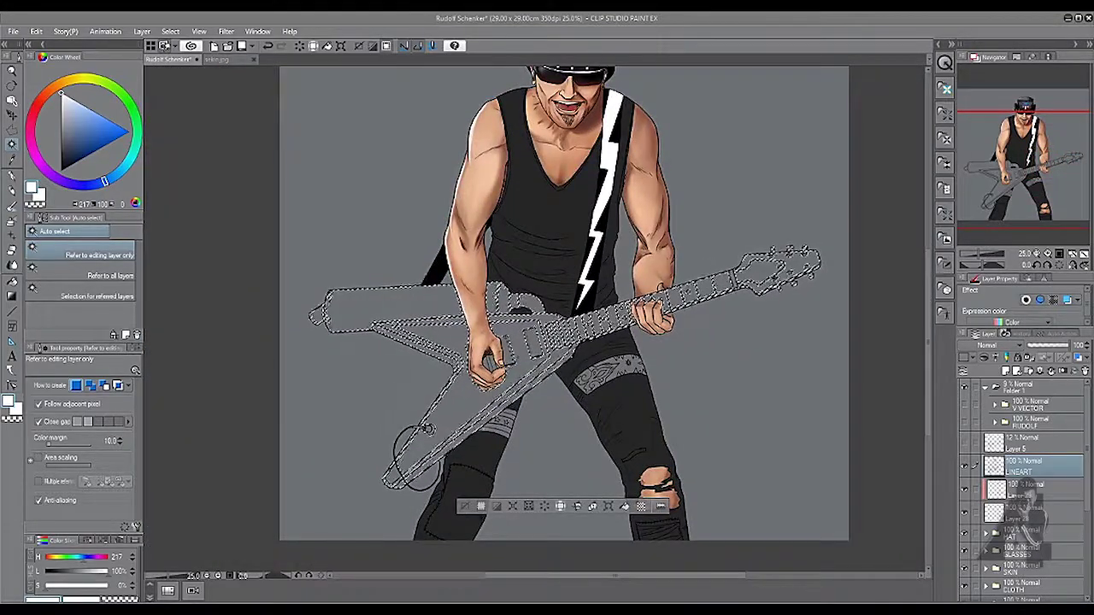
Step: On the lowest layer of the GUITAR folder, fill the guitar body's front face off-white
scroll(1025, 513, "down", 4)
key("g")
left_click(458, 469)
scroll(458, 469, "up", 3)
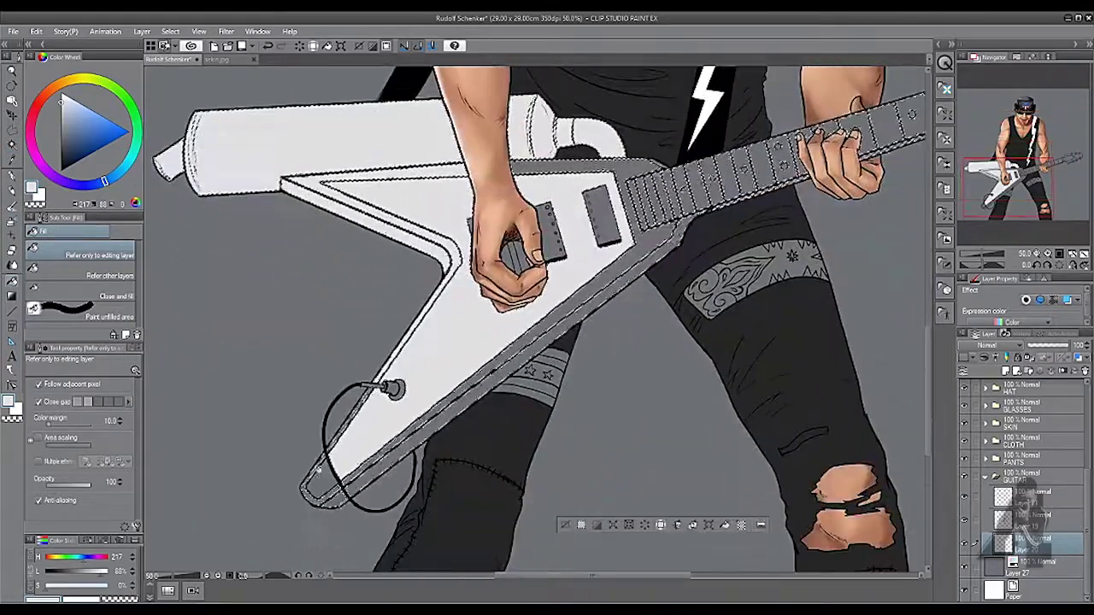
Step: Fill the guitar body's remaining edge bands and the headstock's border off-white
scroll(317, 475, "up", 2)
left_click_drag(769, 479, 667, 342)
scroll(487, 372, "down", 2)
scroll(487, 373, "up", 2)
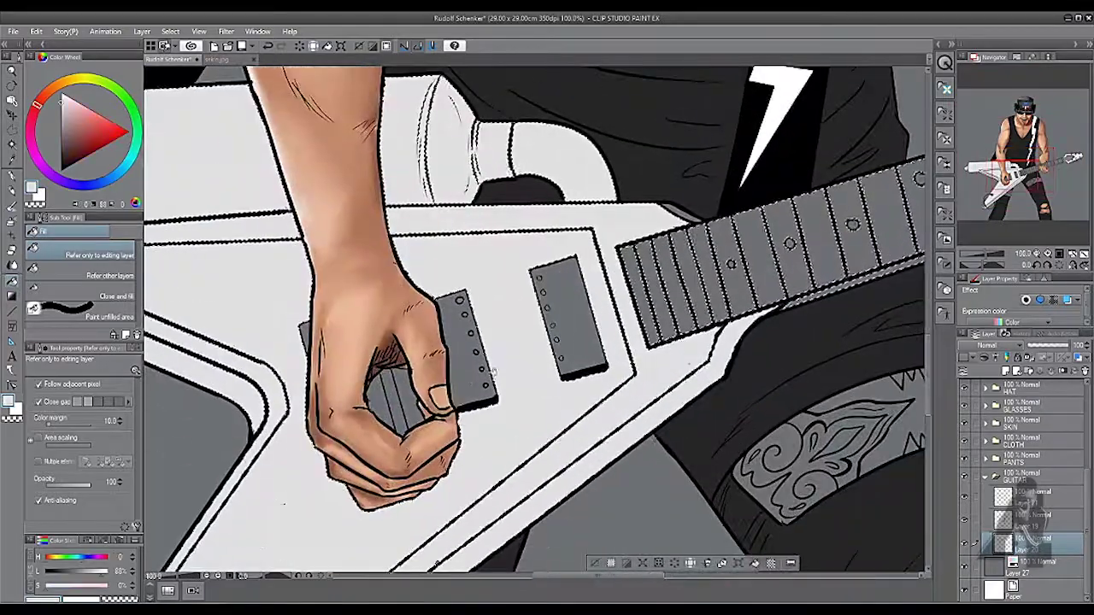
scroll(495, 386, "down", 4)
scroll(495, 387, "up", 3)
scroll(770, 386, "down", 5)
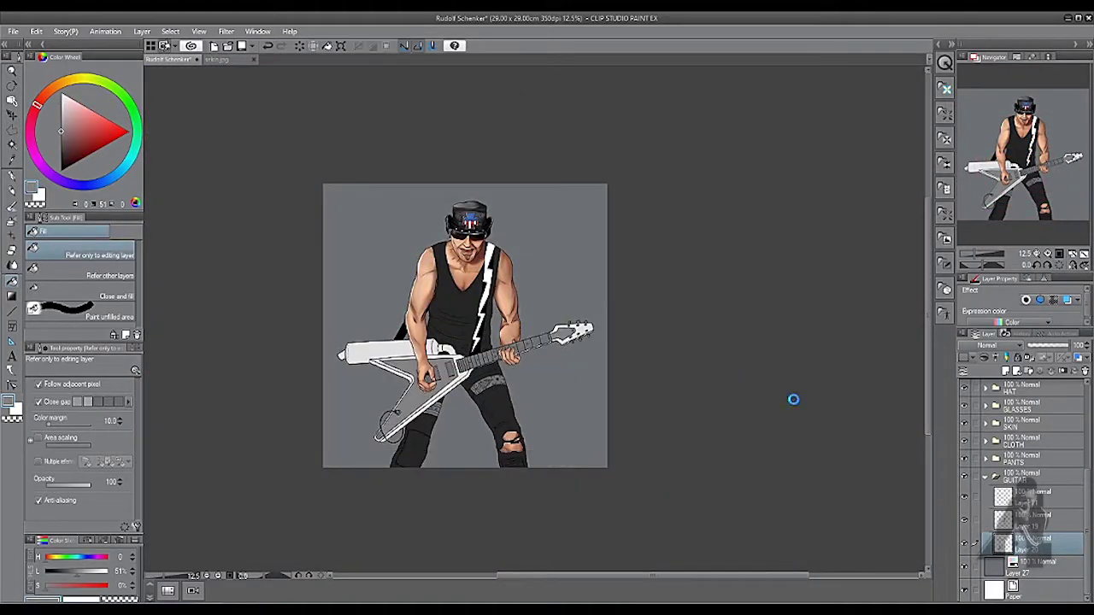
Step: Lower the gray backdrop layer's opacity to 57%
left_click(1038, 564)
left_click_drag(1078, 345, 1052, 346)
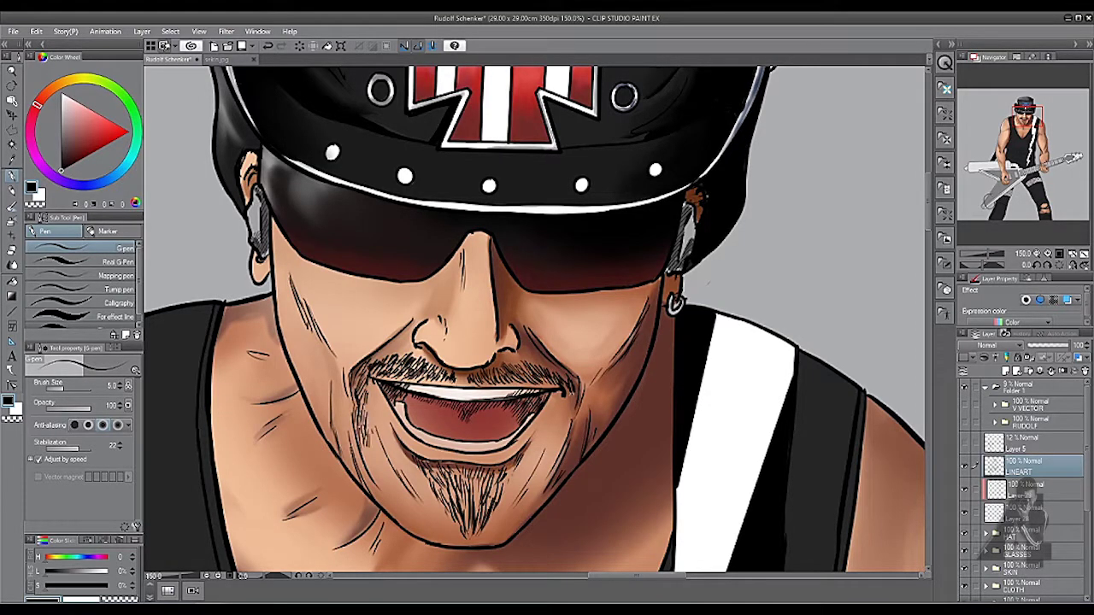
Step: On the LINEART layer, draw fine black stubble strokes around the mouth and along the jaw and chin with the G-pen
scroll(429, 450, "down", 2)
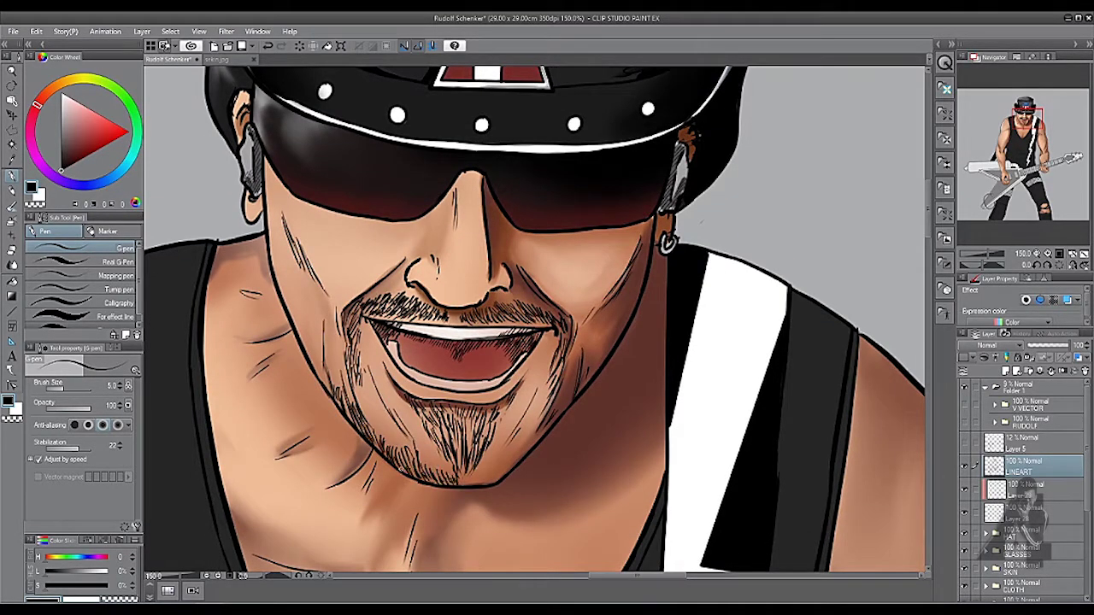
key("ctrl+0")
key("ctrl+plus")
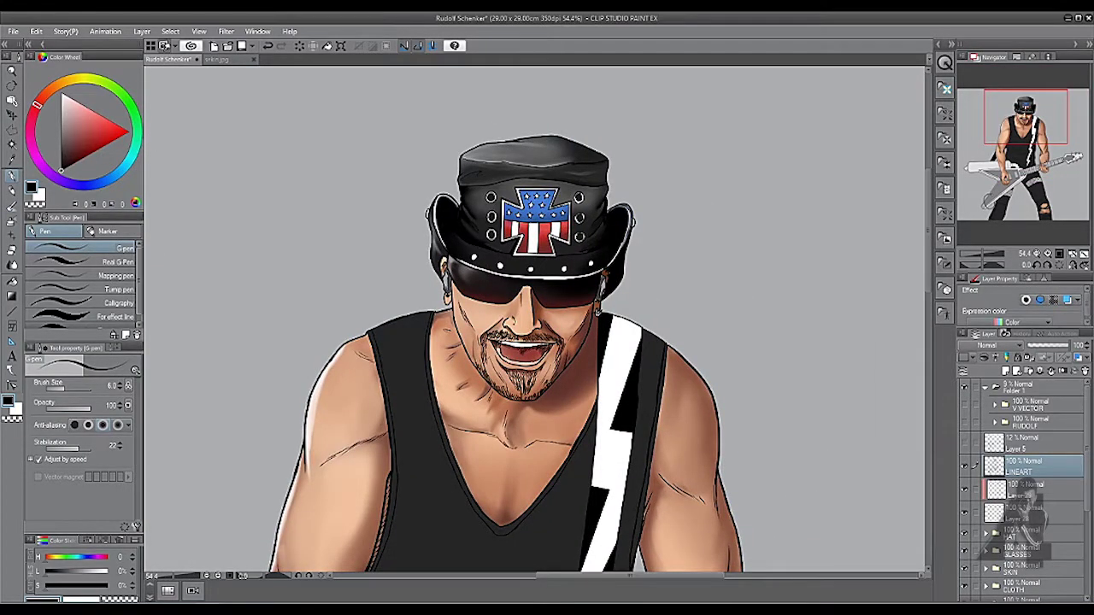
key("ctrl+plus")
key("ctrl+plus")
key("ctrl+plus")
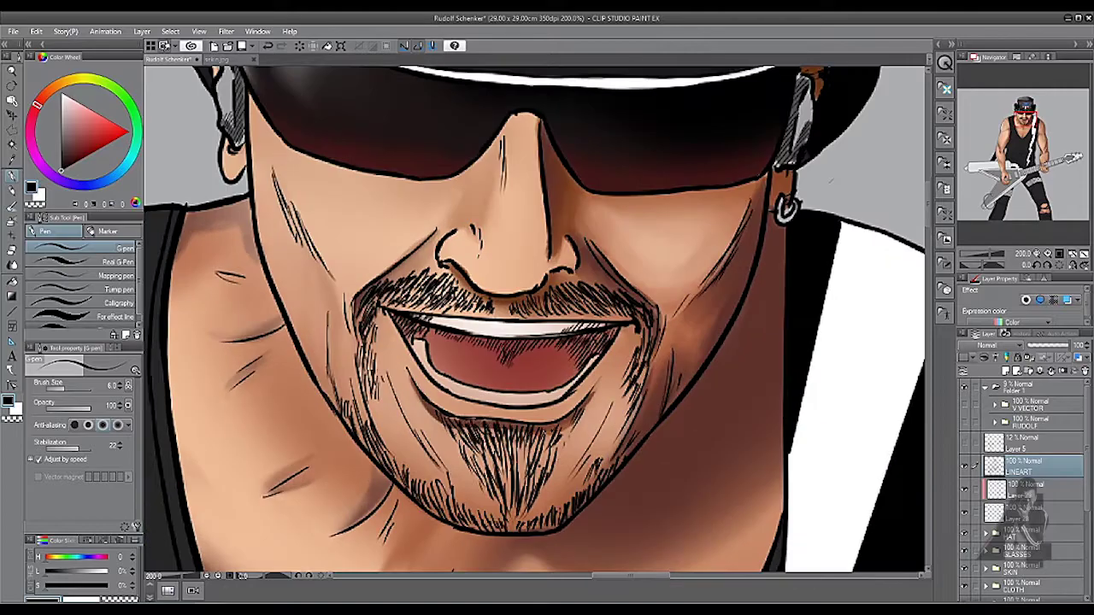
Step: Auto-select the fretboard sections on the line art and fill them reddish brown on the lowest layer of the GUITAR folder
key("ctrl+0")
key("ctrl+plus")
key("ctrl+plus")
key("w")
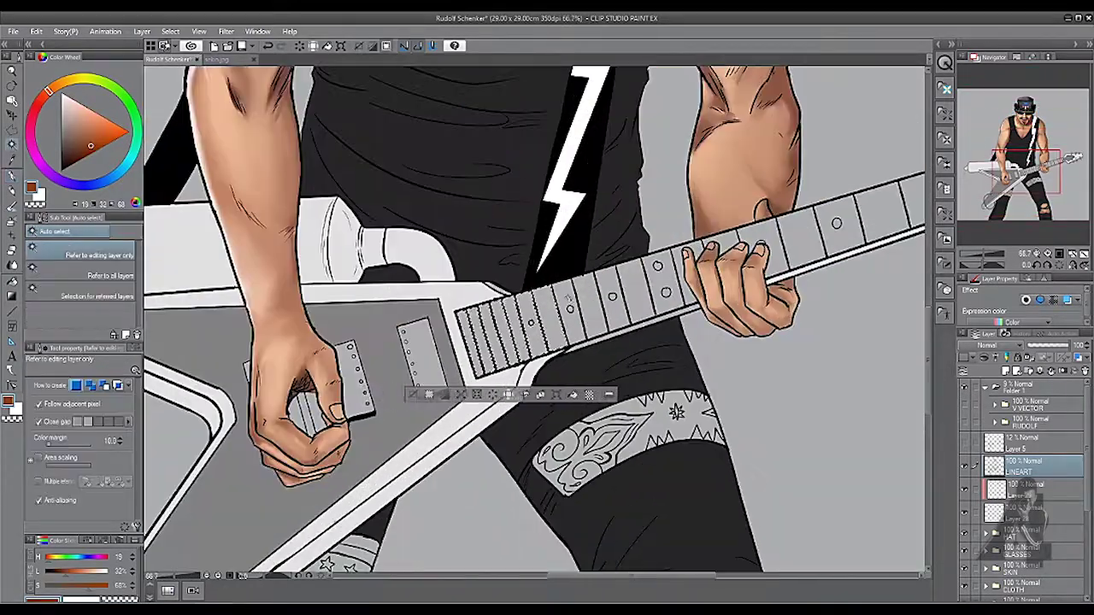
key("ctrl+minus")
key("ctrl+minus")
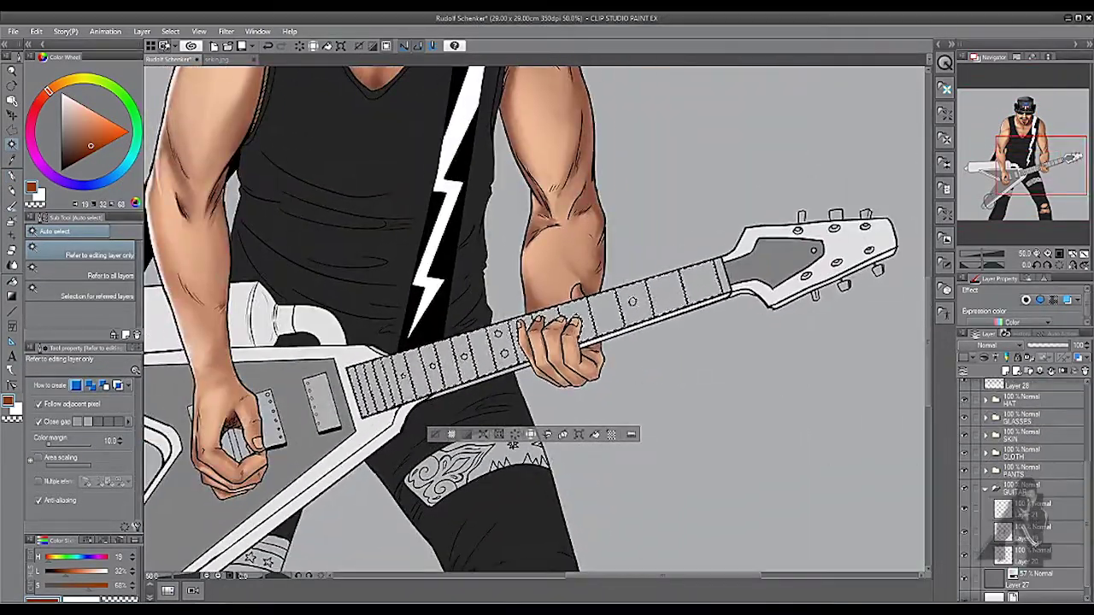
key("g")
key("ctrl+plus")
key("ctrl+plus")
left_click(357, 368)
key("ctrl+minus")
key("ctrl+minus")
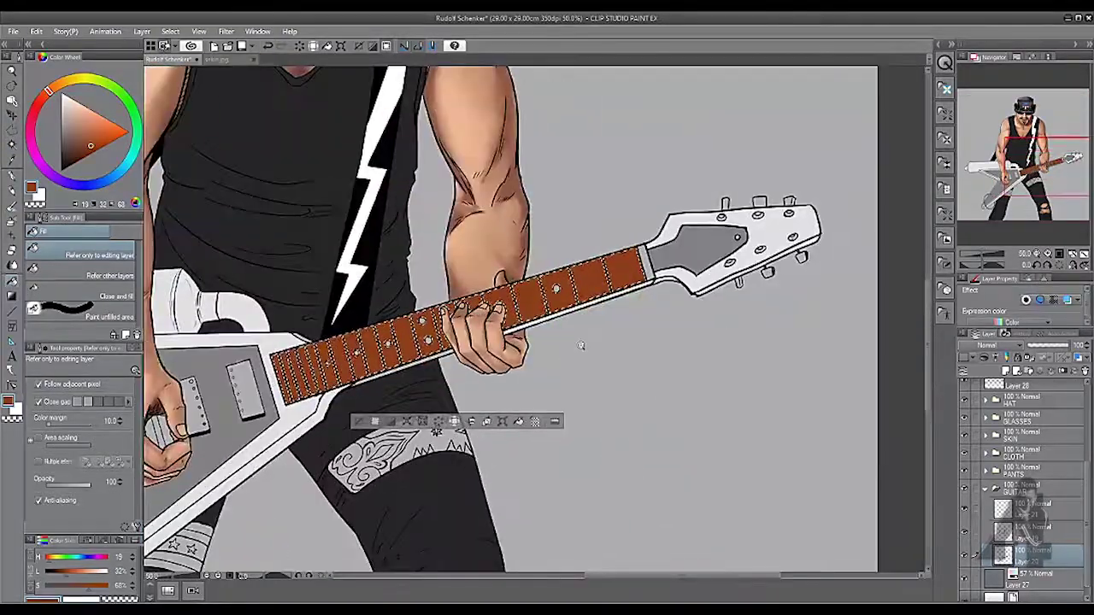
Step: Auto-select the thin side strip under the guitar neck and fill it dark brown
key("ctrl+plus")
key("ctrl+plus")
key("ctrl+minus")
key("ctrl+minus")
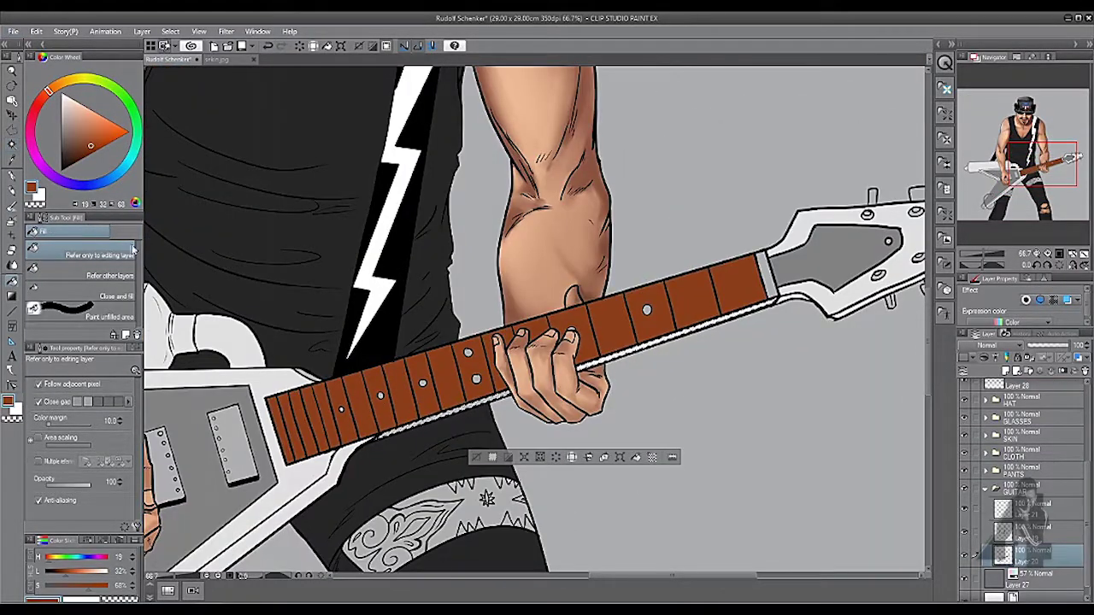
key("ctrl+plus")
key("ctrl+minus")
key("ctrl+minus")
key("ctrl+minus")
key("ctrl+0")
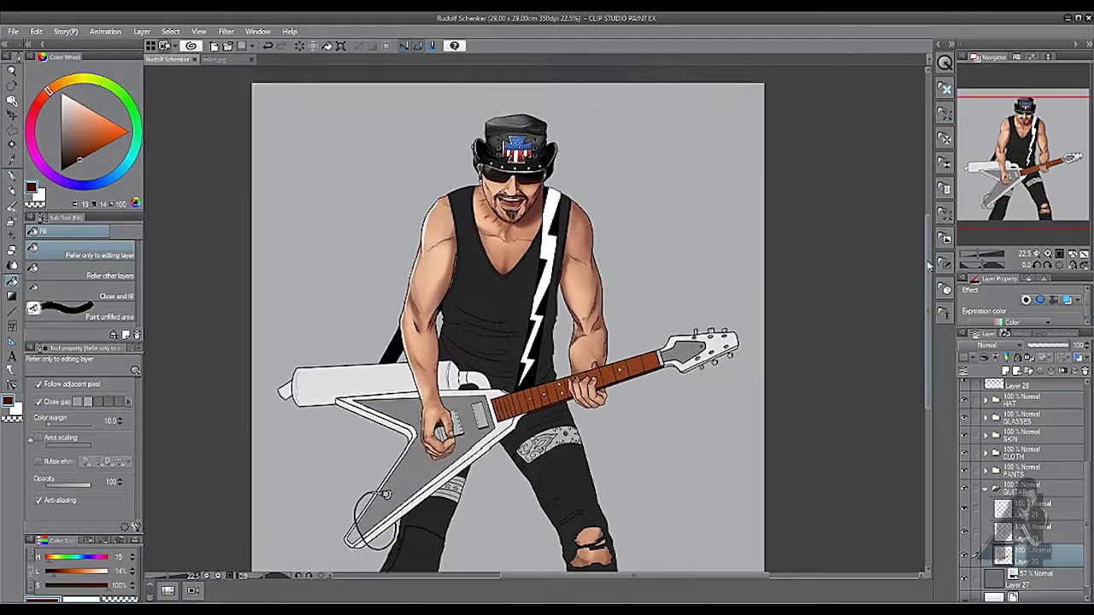
Step: Fill the guitar body's side edges a slightly darker light gray than its front, and hide the backdrop to check the fills
key("w")
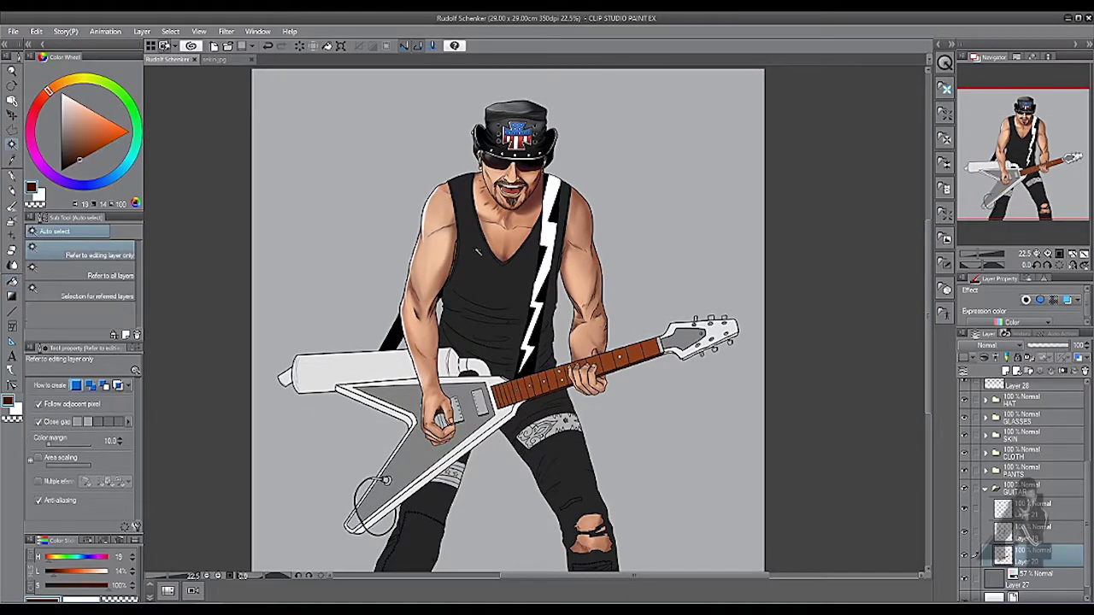
scroll(779, 280, "up", 5)
scroll(212, 201, "down", 2)
key("g")
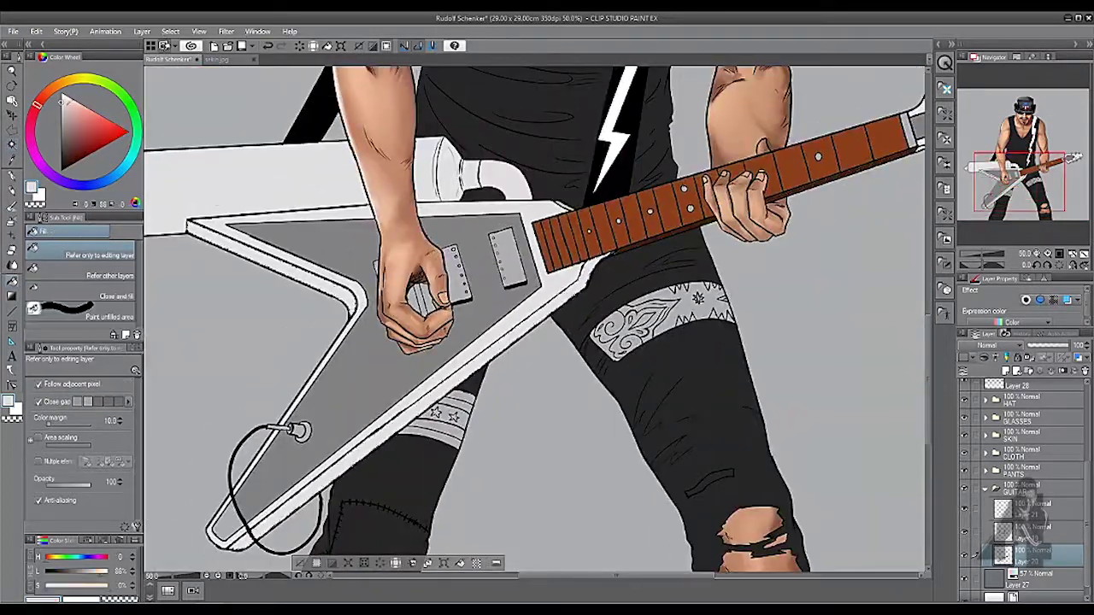
scroll(212, 201, "down", 3)
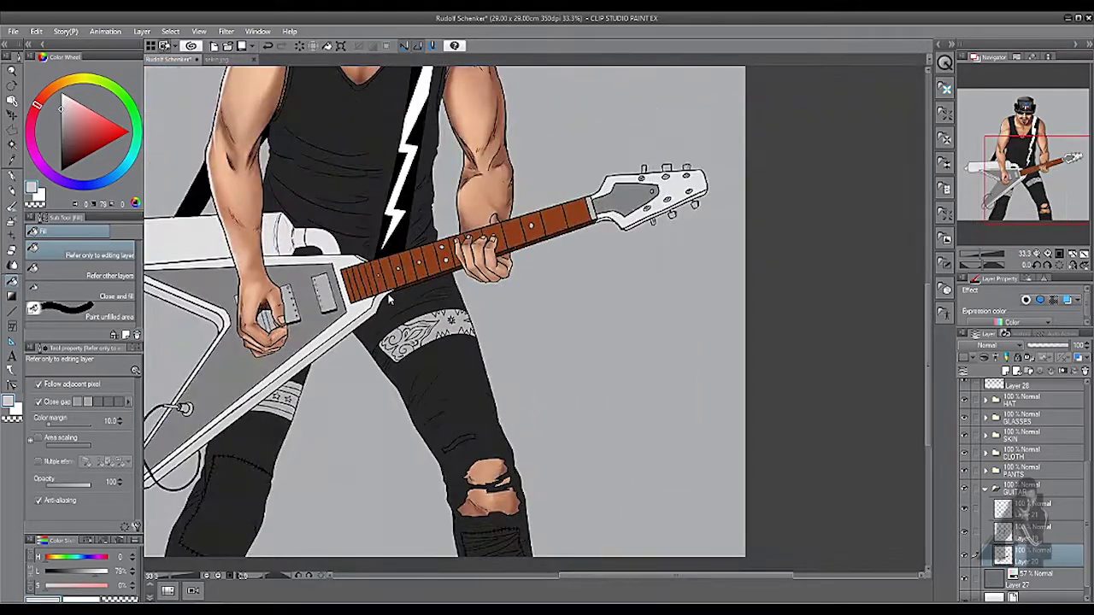
left_click(966, 581)
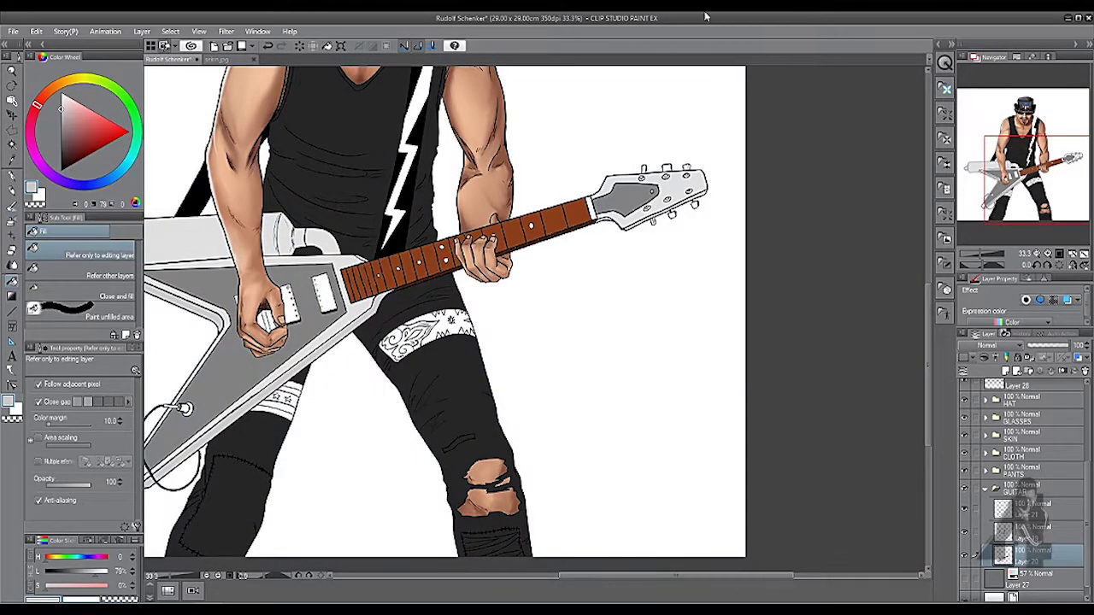
Step: On Layer 31, clipped to the line art, recolor the fret lines near the headstock and fretting hand pale gray with the G-pen
scroll(671, 313, "down", 3)
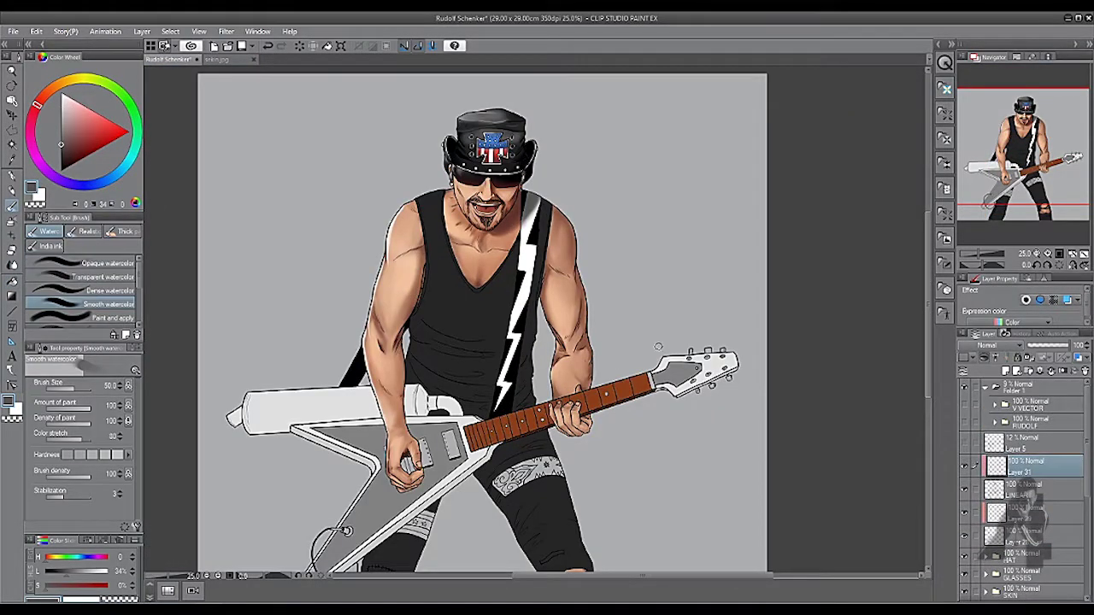
scroll(658, 346, "up", 6)
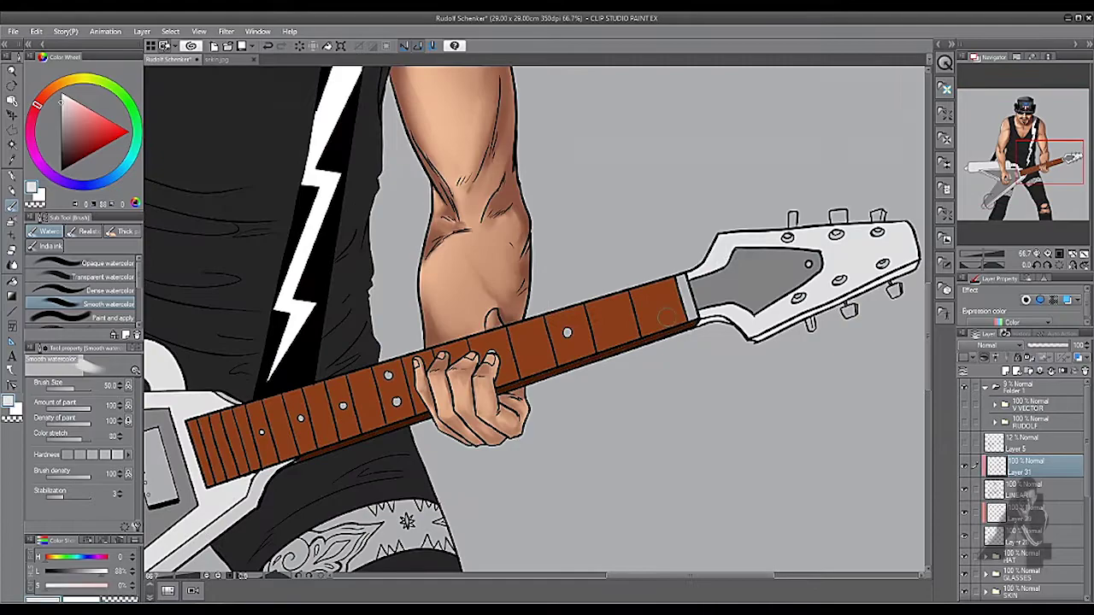
key("p")
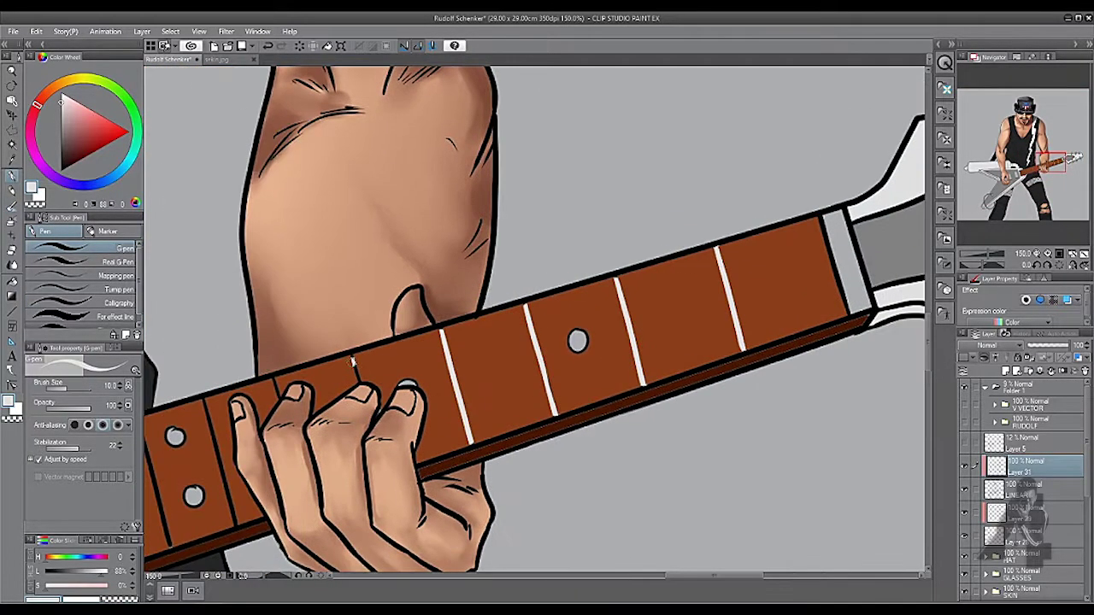
left_click_drag(369, 328, 519, 265)
scroll(320, 363, "up", 2)
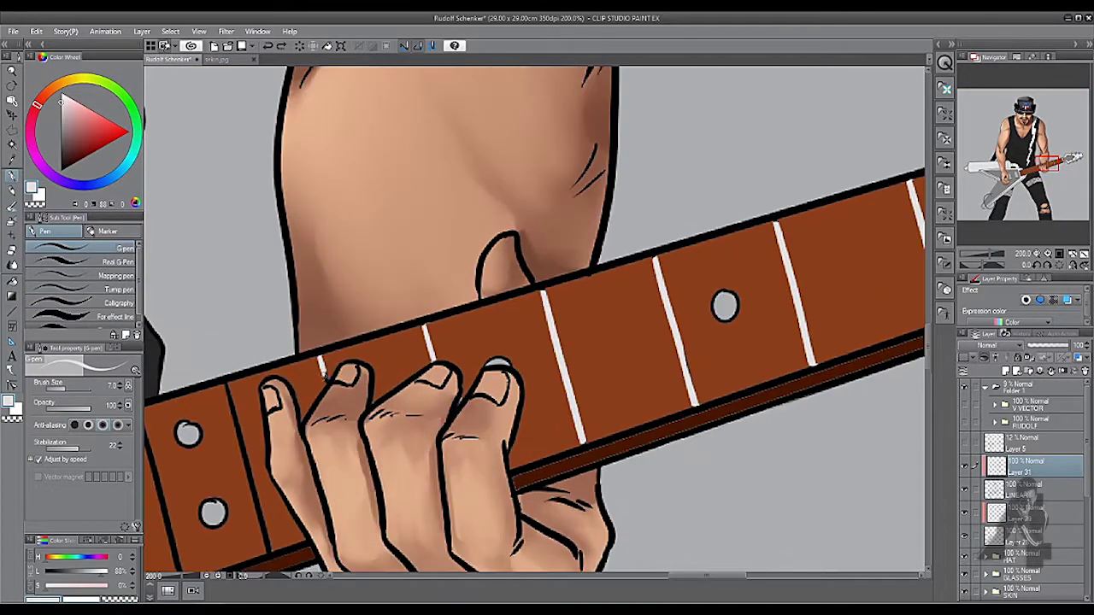
scroll(321, 363, "left", 8)
scroll(320, 364, "down", 4)
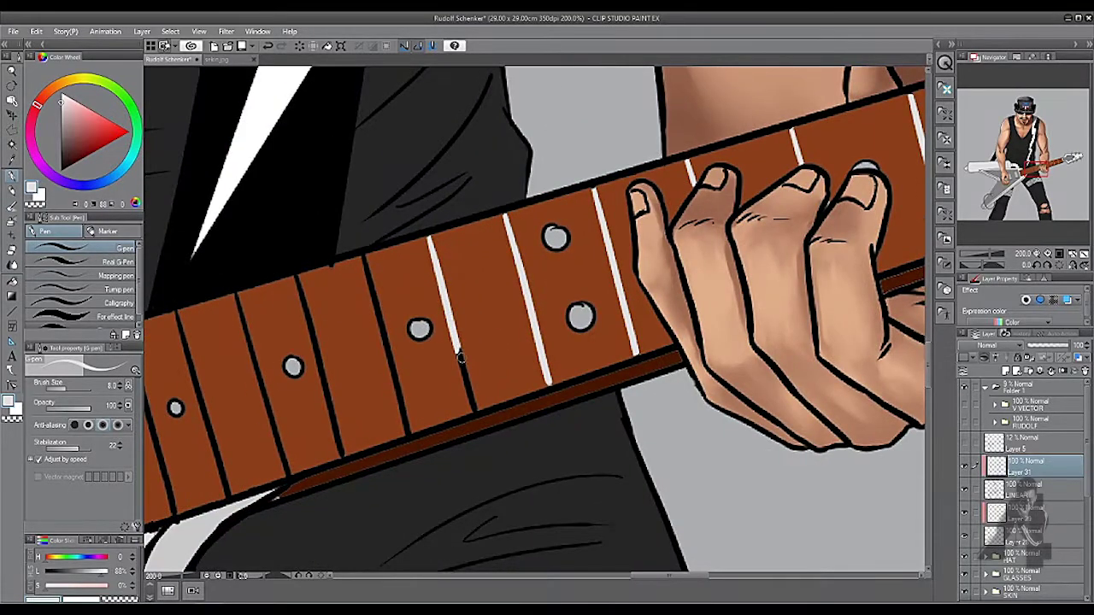
Step: Trace the middle fret lines between the fretting hand and the guitar body in the same pale gray
left_click_drag(460, 357, 477, 410)
left_click_drag(363, 257, 409, 436)
left_click_drag(298, 275, 343, 452)
key("bracketright")
left_click_drag(237, 295, 289, 474)
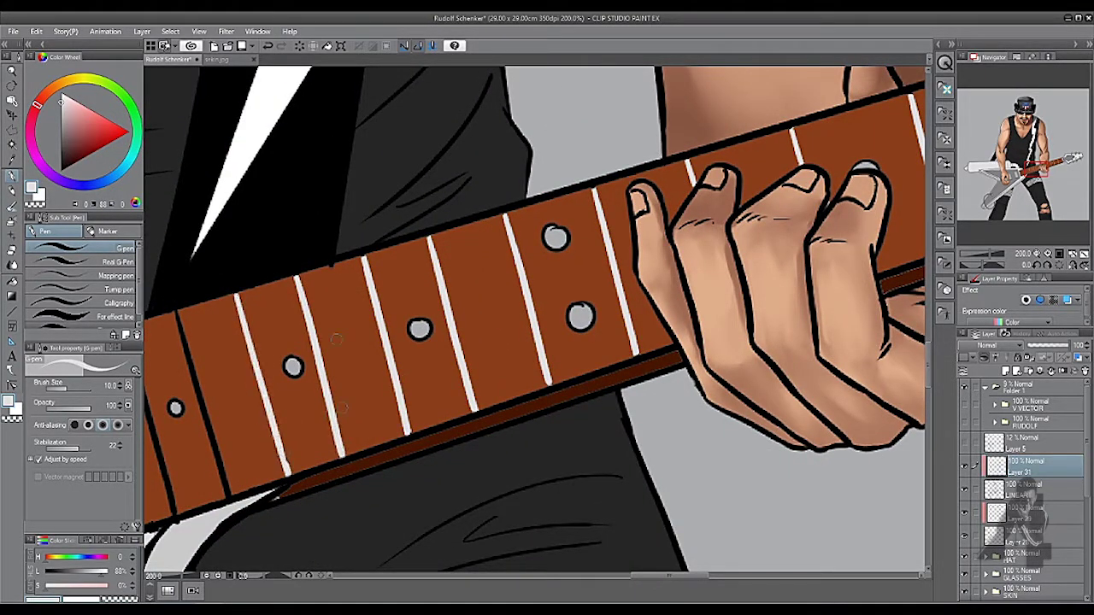
Step: Recolor the remaining closely spaced fret lines at the body end of the fretboard pale gray, adjusting the brush size to fit
scroll(282, 450, "left", 6)
left_click_drag(388, 219, 436, 361)
left_click_drag(407, 266, 448, 403)
scroll(427, 402, "left", 1)
left_click_drag(373, 227, 429, 403)
scroll(410, 342, "down", 2)
key("bracketleft")
left_click_drag(290, 259, 344, 441)
left_click_drag(253, 268, 313, 458)
left_click_drag(218, 280, 277, 472)
left_click_drag(184, 289, 241, 480)
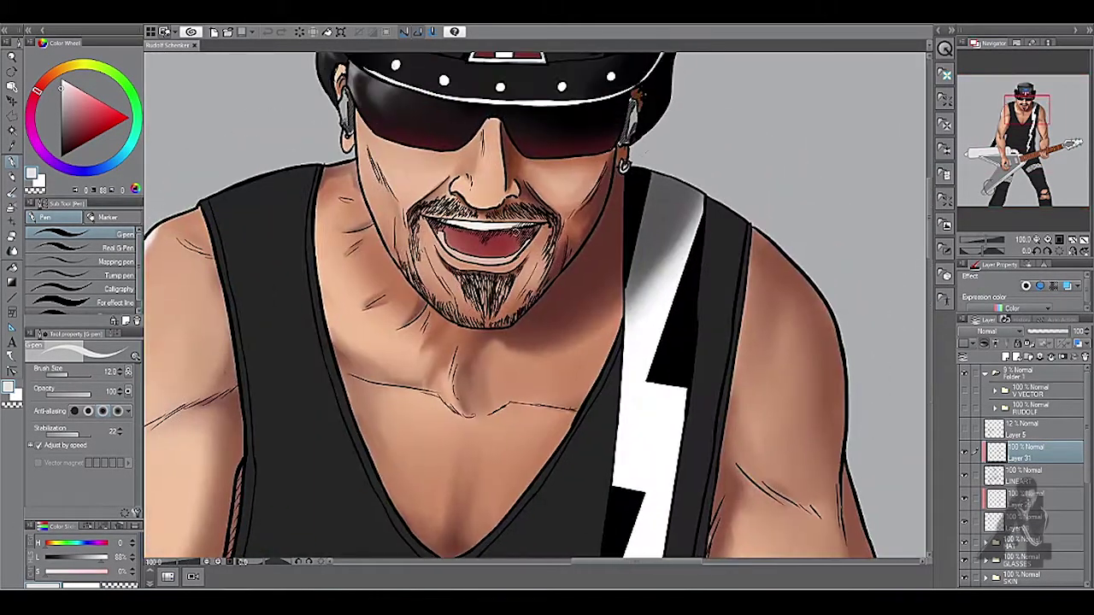
Step: On the LINEART layer, refine the beard and chest lines with the hard eraser and save the file
left_click(1026, 459)
key("e")
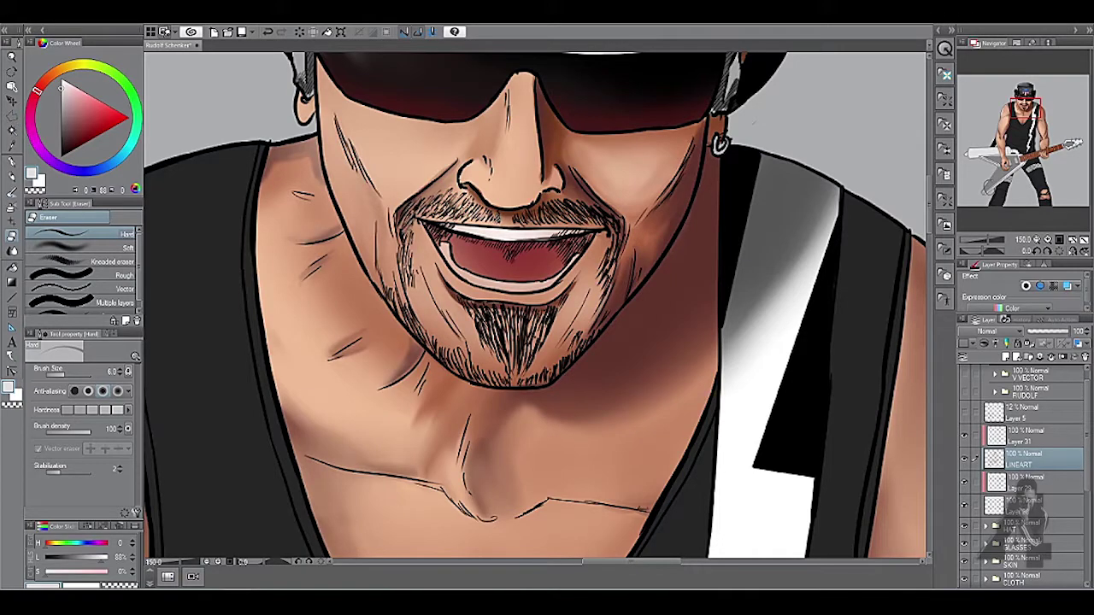
scroll(535, 308, "right", 2)
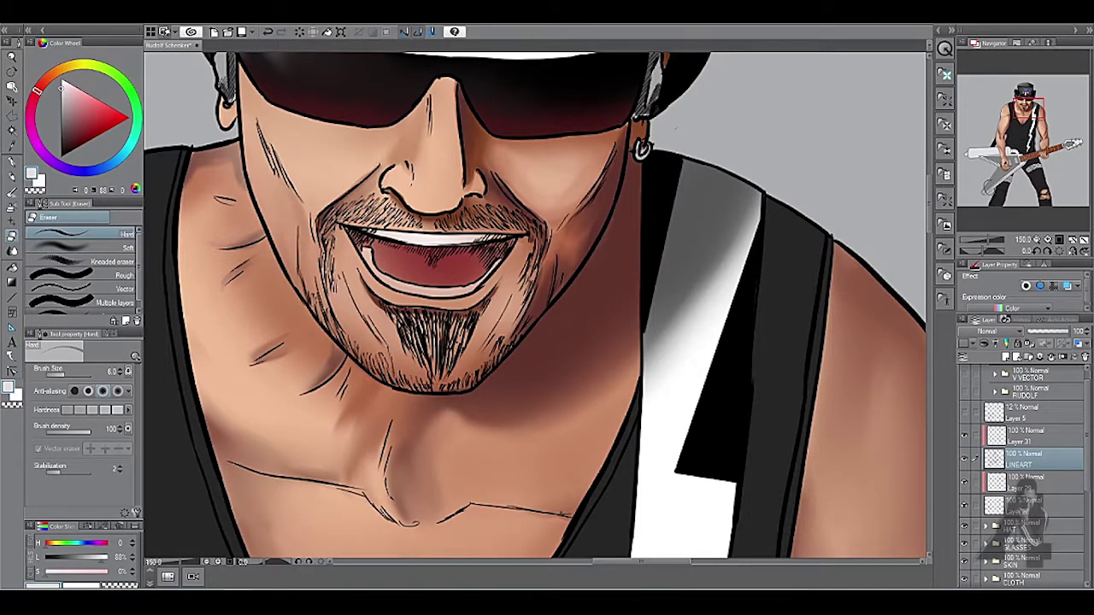
key("ctrl+0")
scroll(535, 307, "up", 3)
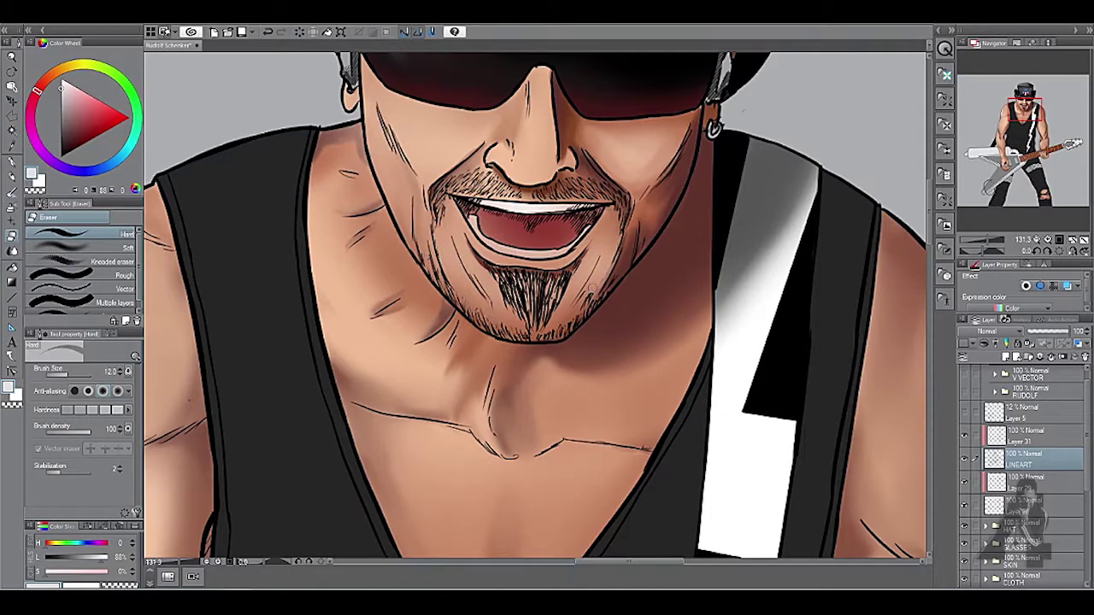
scroll(652, 303, "down", 8)
key("ctrl+s")
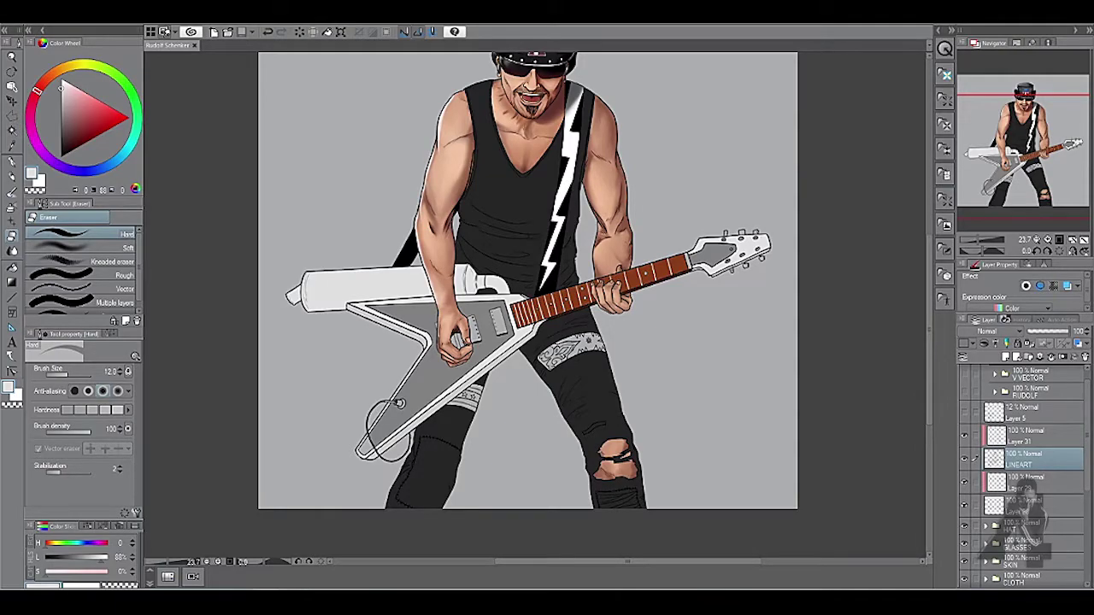
Step: Add a new layer above Layer 31 and try a black ellipse outline for a control knob below the picking hand
scroll(501, 278, "up", 8)
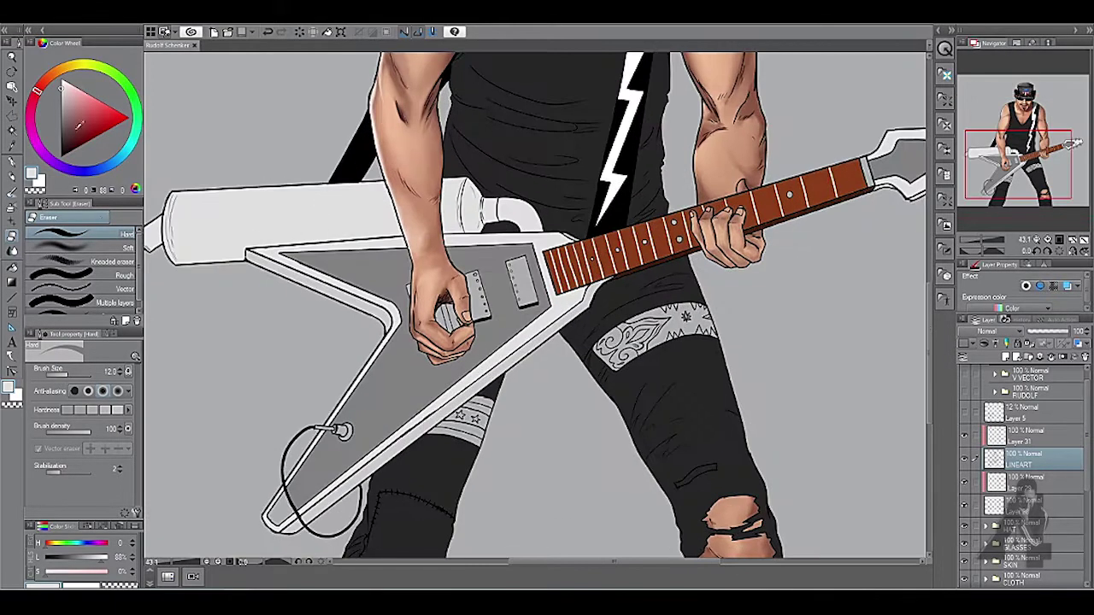
key("p")
key("u")
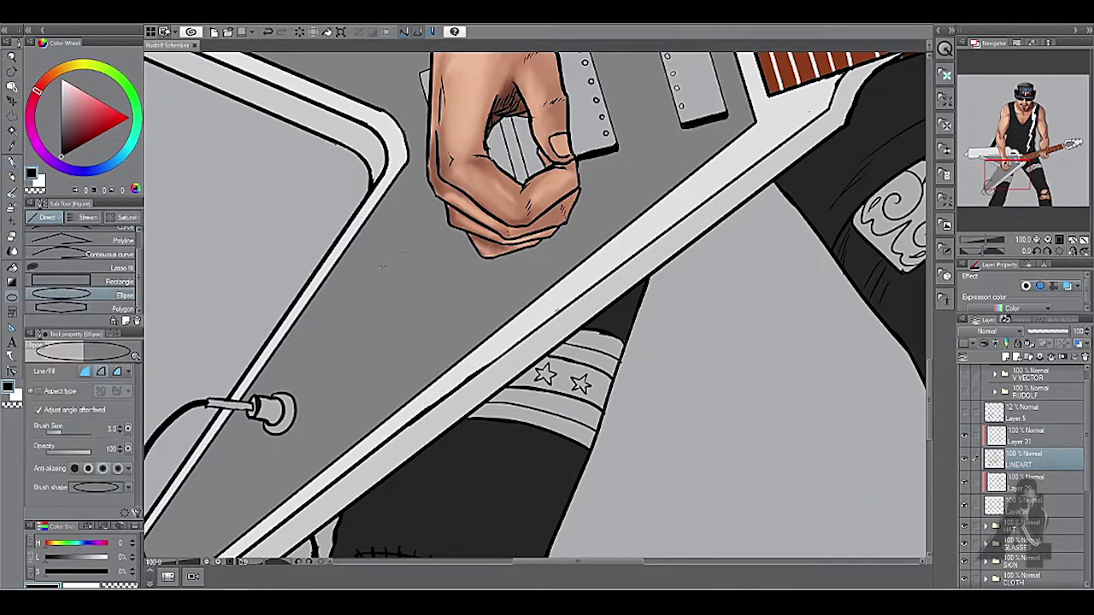
key("alt+bracketright")
key("ctrl+shift+n")
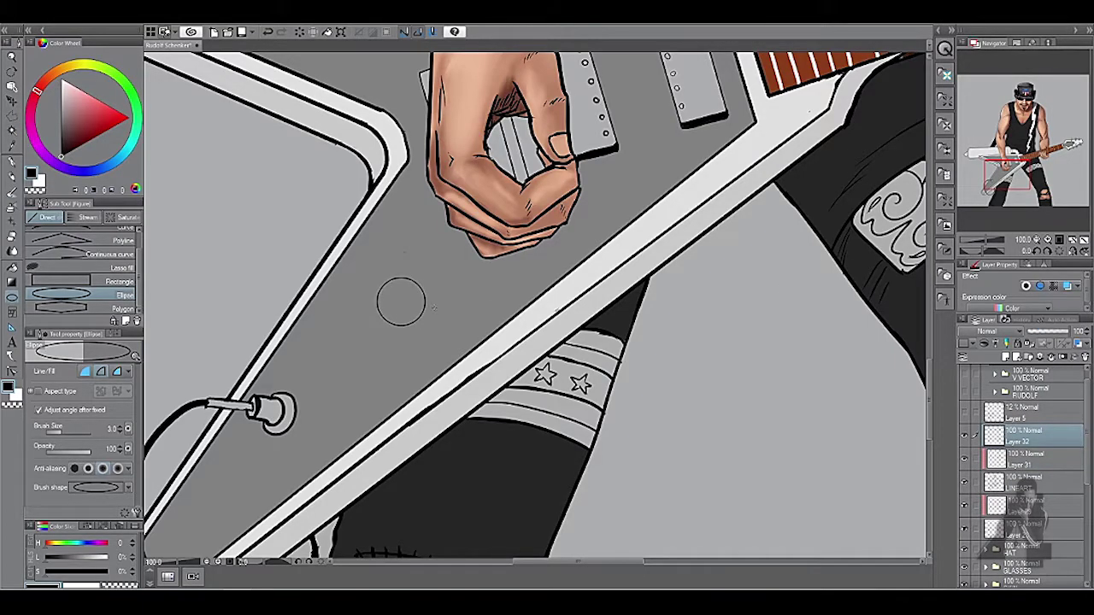
mouse_move(429, 301)
left_mouse_down()
mouse_move(391, 300)
mouse_move(464, 274)
left_mouse_up()
scroll(325, 304, "down", 4)
scroll(325, 303, "up", 3)
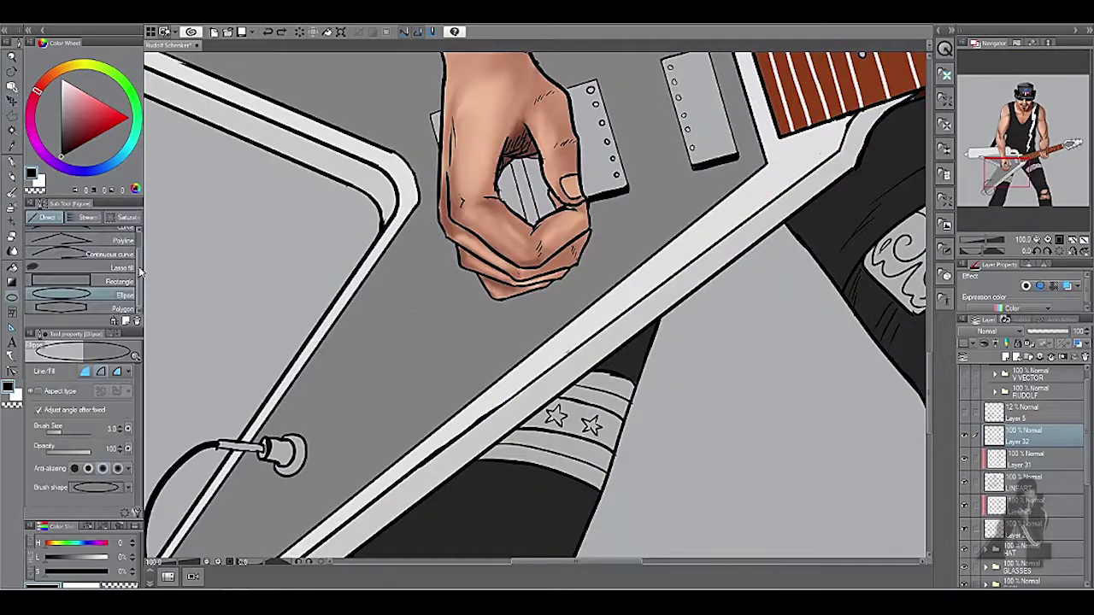
Step: Draw a slightly tilted ellipse for the knob's cap, then duplicate its layer and offset the copy to form the knob's side
key("bracketright")
key("bracketright")
key("bracketright")
mouse_move(403, 310)
left_mouse_down()
mouse_move(464, 342)
mouse_move(418, 330)
mouse_move(466, 361)
mouse_move(456, 346)
left_mouse_up()
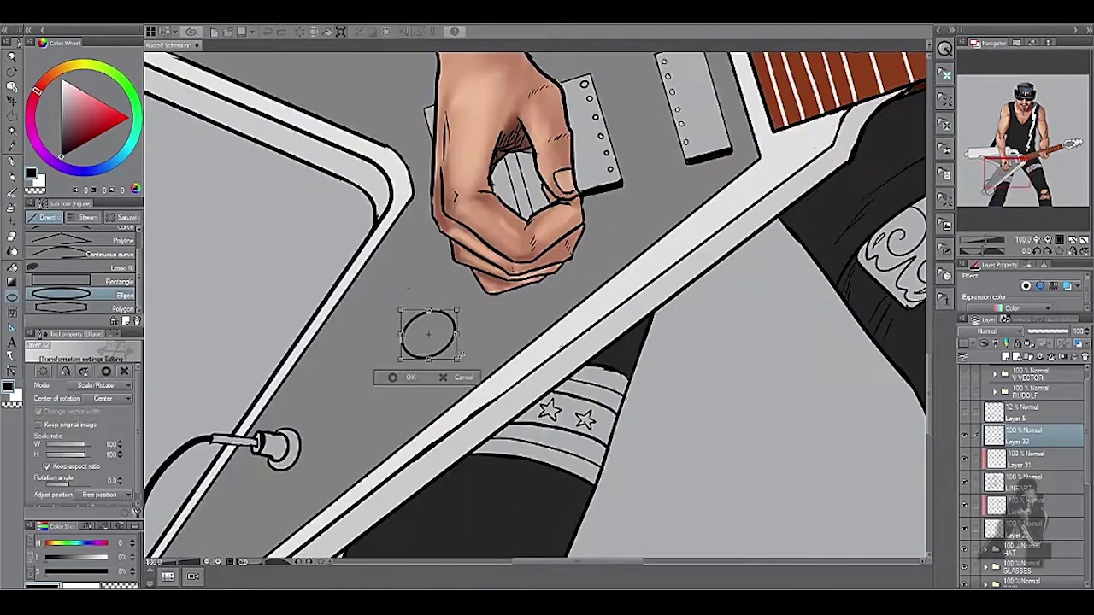
right_click(1035, 441)
key("Escape")
left_click_drag(417, 312, 452, 345)
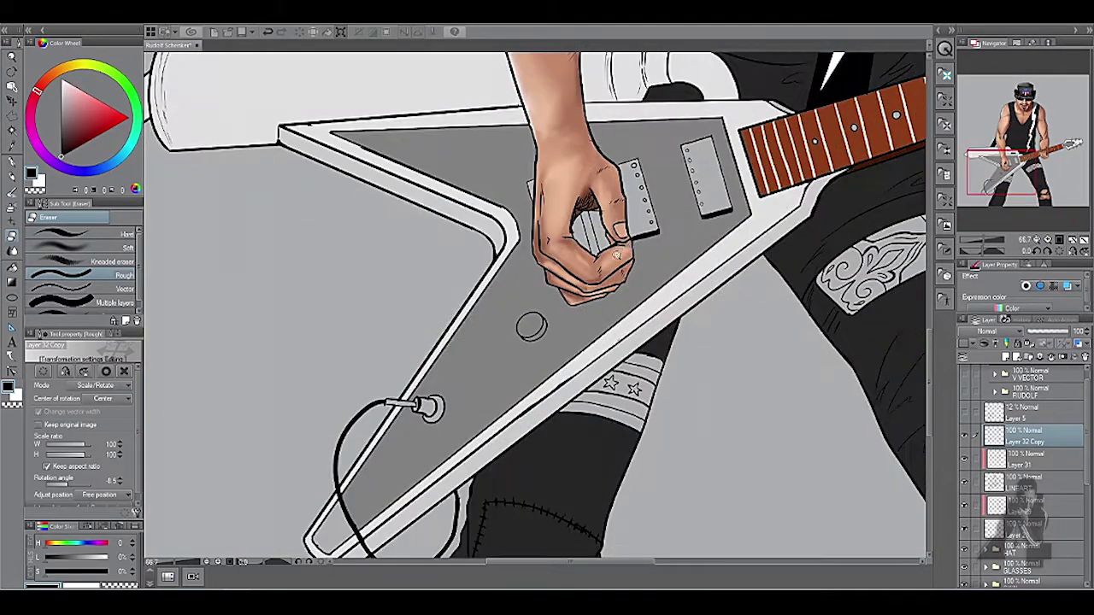
left_click_drag(404, 361, 435, 389)
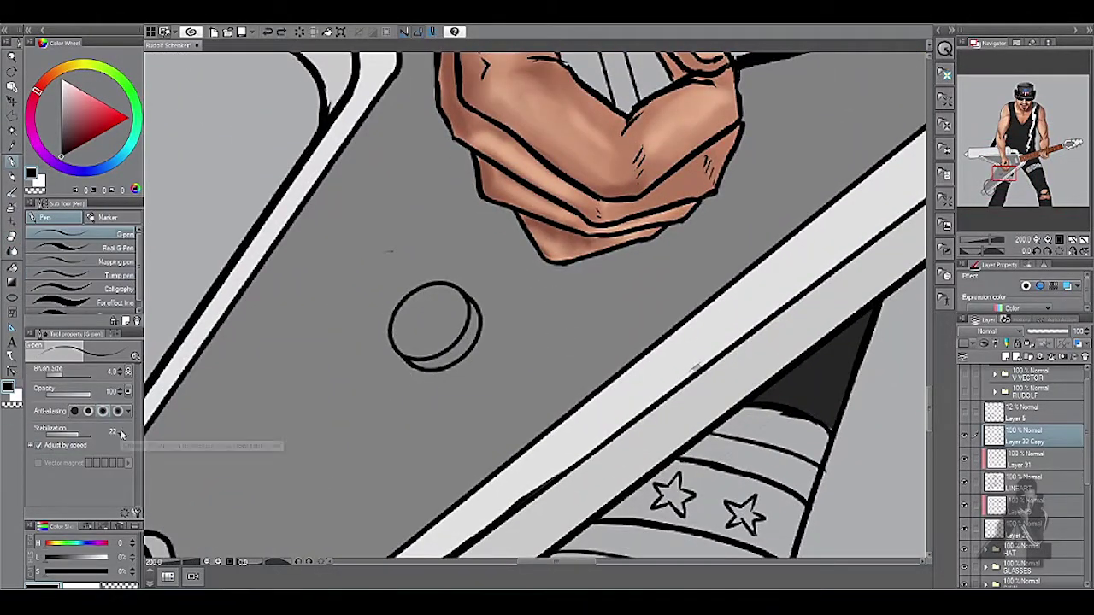
Step: Draw a larger tilted ellipse around the knob as its base and erase the parts that overlap the cap
key("ctrl+z")
left_click_drag(494, 276, 475, 255)
key("u")
mouse_move(360, 357)
left_mouse_down()
mouse_move(383, 381)
mouse_move(501, 350)
left_mouse_up()
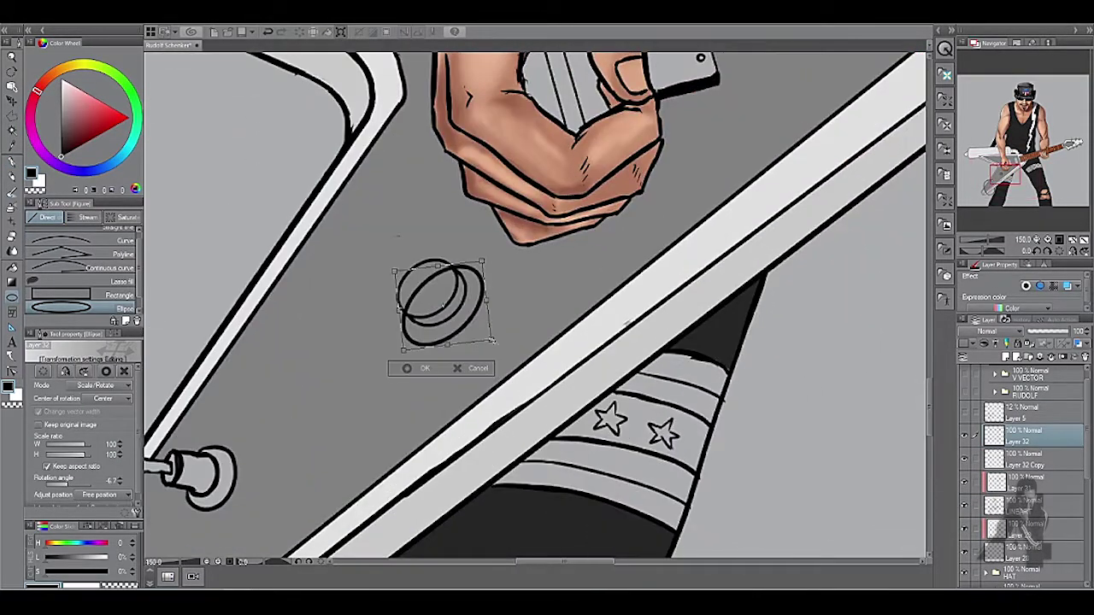
key("e")
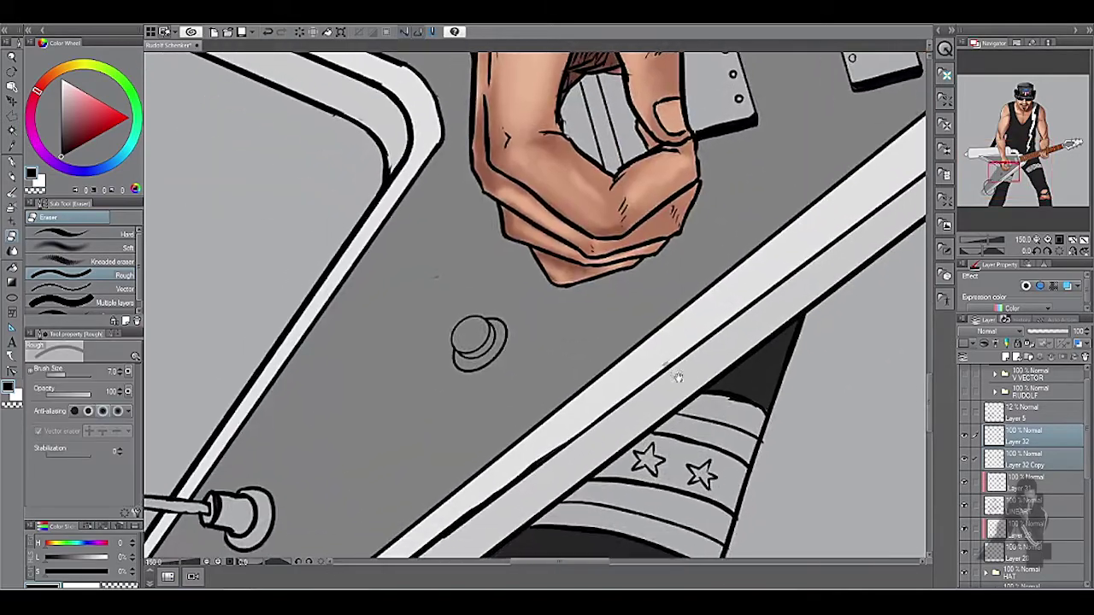
Step: Transform the knob's base outline, scaling and rotating it slightly so that it fits around the cap
scroll(678, 377, "down", 1)
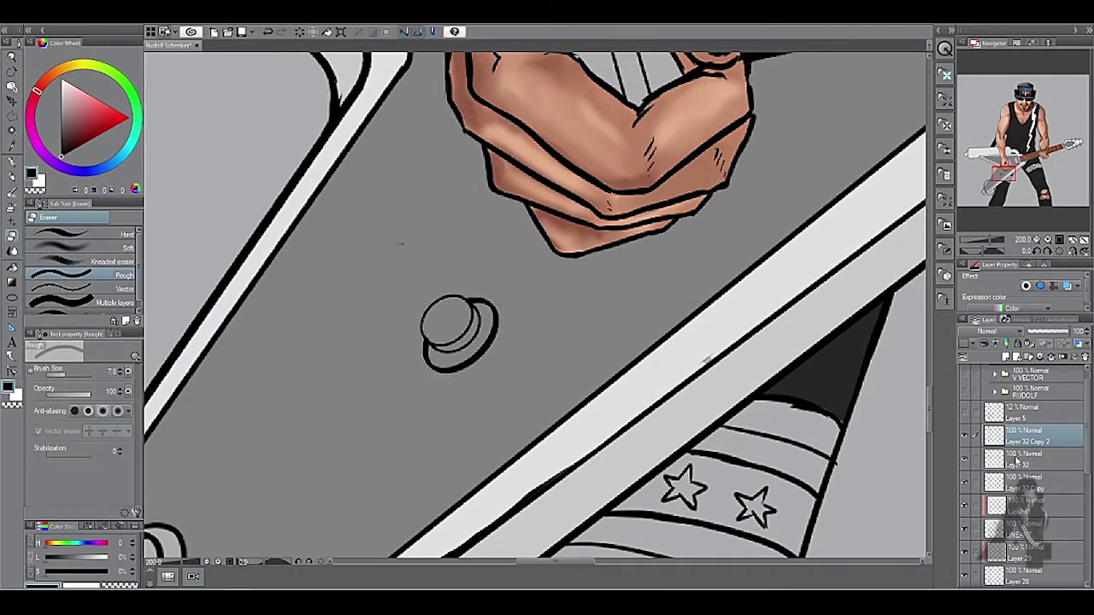
scroll(539, 355, "down", 4)
scroll(538, 355, "up", 5)
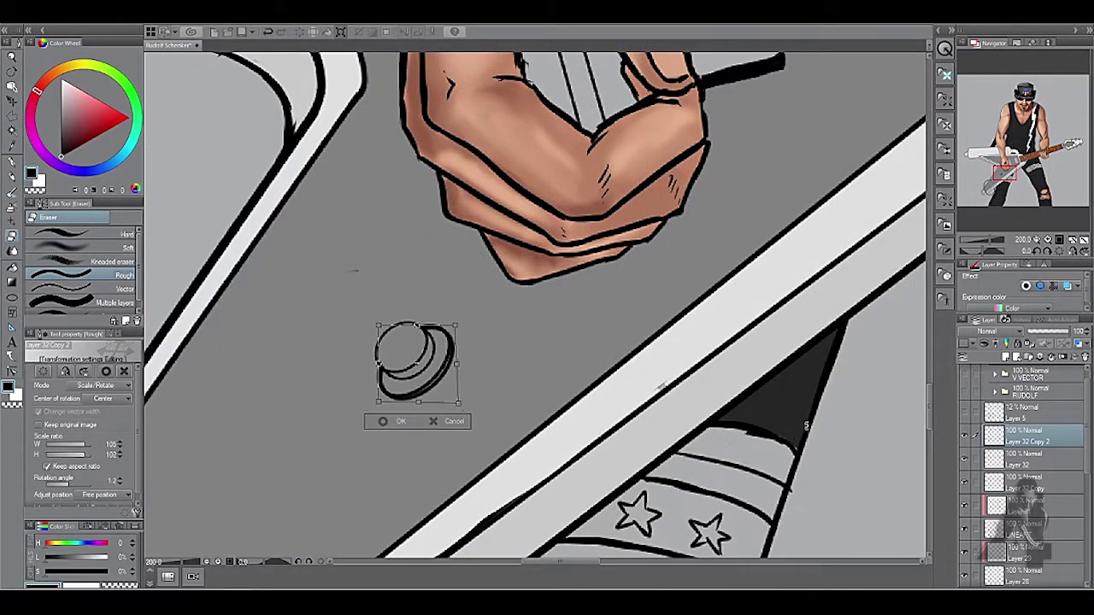
key("ctrl+t")
left_click_drag(513, 362, 517, 371)
key("Return")
scroll(517, 371, "up", 2)
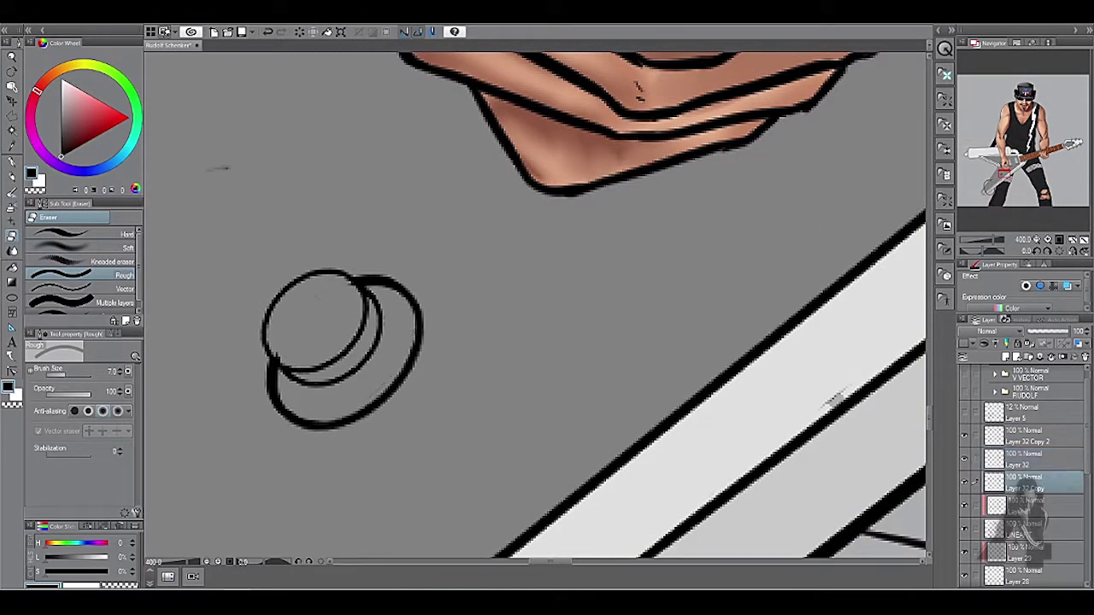
Step: Merge the separate layers of the knob's cap, side and base into one layer
key("ctrl+minus")
key("ctrl+minus")
key("ctrl+minus")
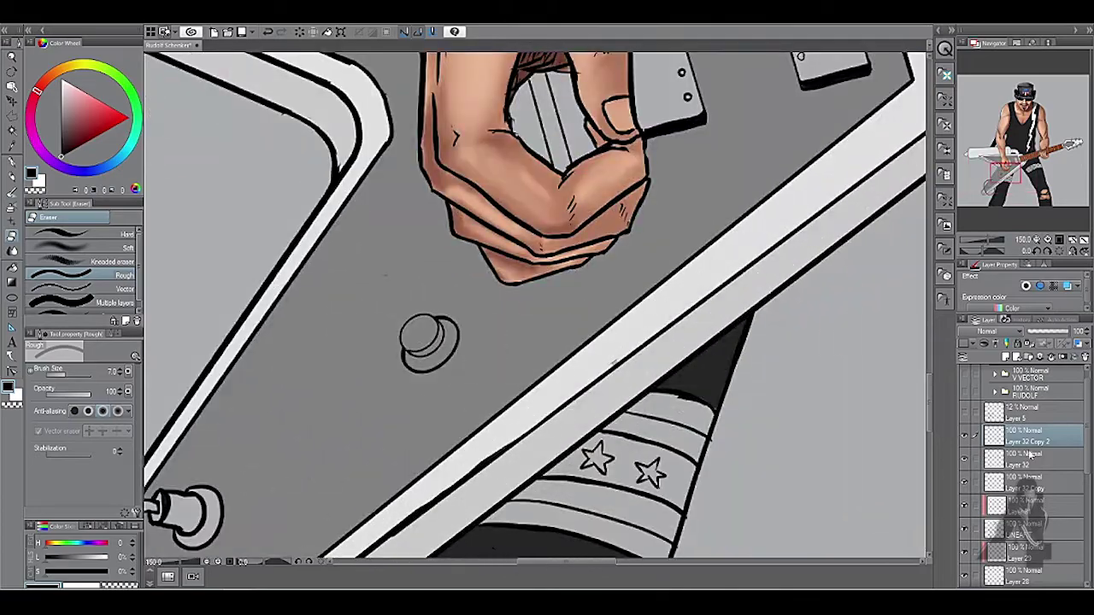
key("ctrl+plus")
key("ctrl+plus")
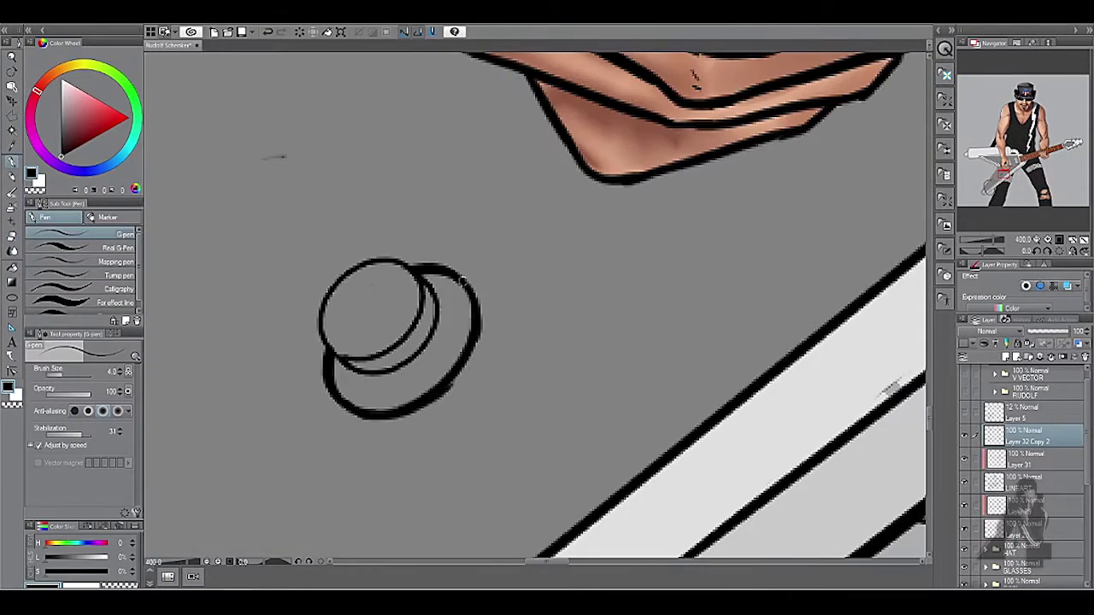
Step: Blacken the side of the knob below its cap with the G-pen and draw ring details inside the cap
key("e")
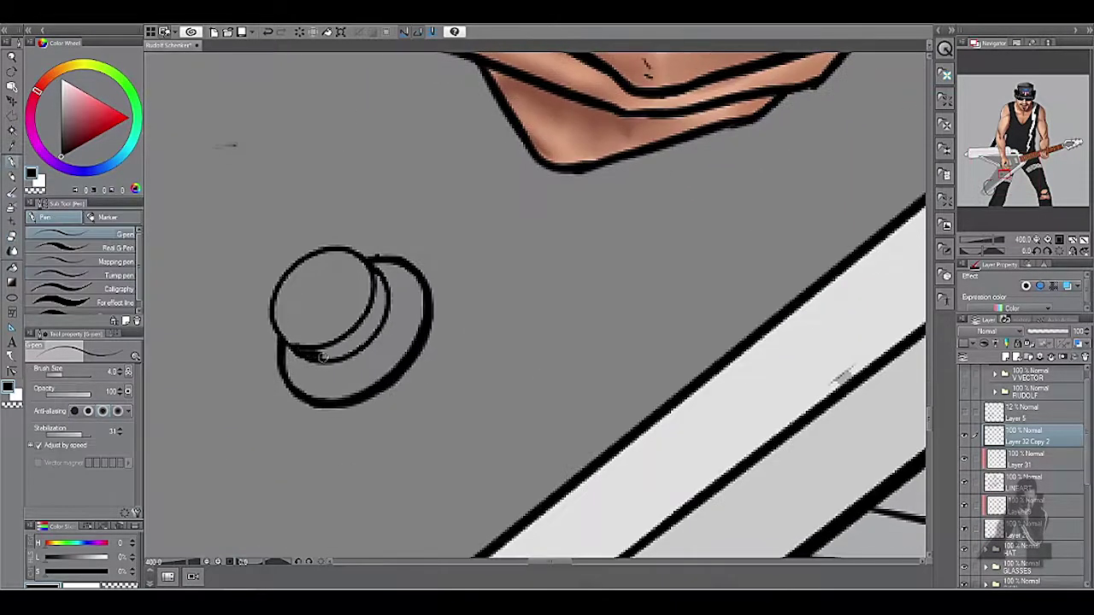
mouse_move(325, 354)
left_mouse_down()
mouse_move(364, 323)
mouse_move(315, 305)
left_mouse_up()
key("ctrl+minus")
key("ctrl+minus")
key("ctrl+minus")
key("ctrl+minus")
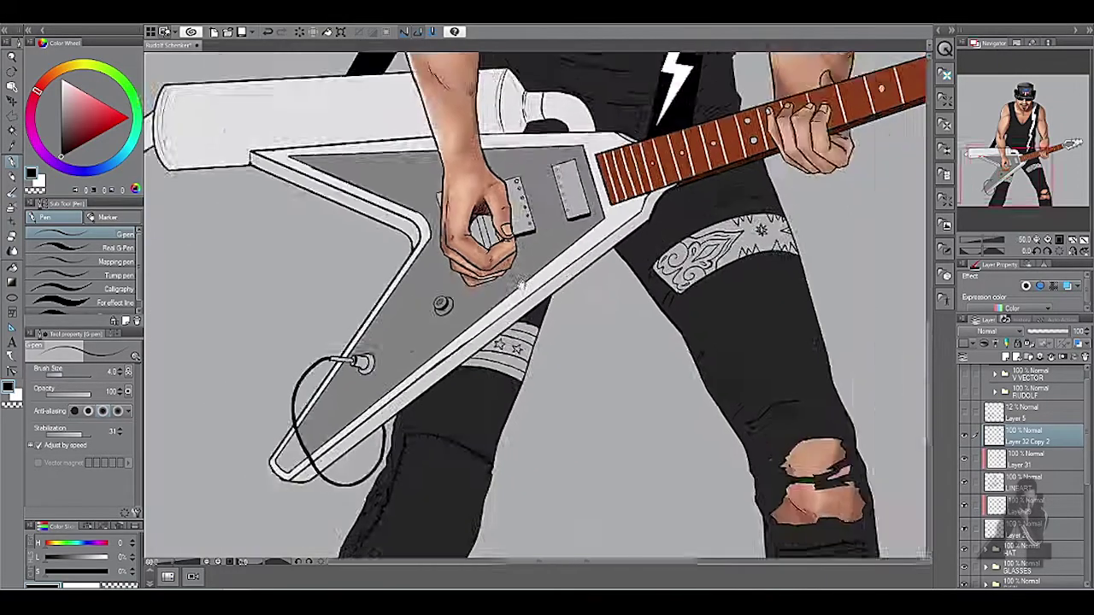
Step: Merge the finished knob layer into the LINEART layer
left_click_drag(1030, 500, 1025, 462)
key("ctrl+plus")
key("ctrl+plus")
key("ctrl+plus")
key("ctrl+plus")
key("ctrl+plus")
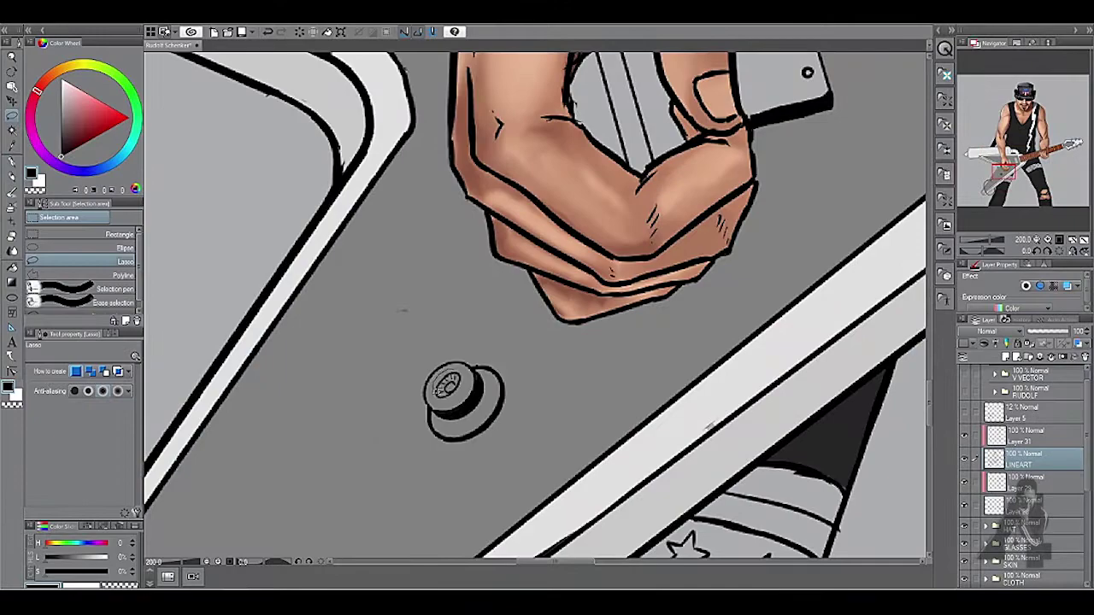
Step: Lasso the knob on the LINEART layer and adjust it slightly with a transform
key("m")
left_click_drag(427, 376, 432, 369)
key("ctrl+t")
mouse_move(469, 408)
left_mouse_down()
mouse_move(476, 416)
mouse_move(468, 408)
left_mouse_up()
key("Return")
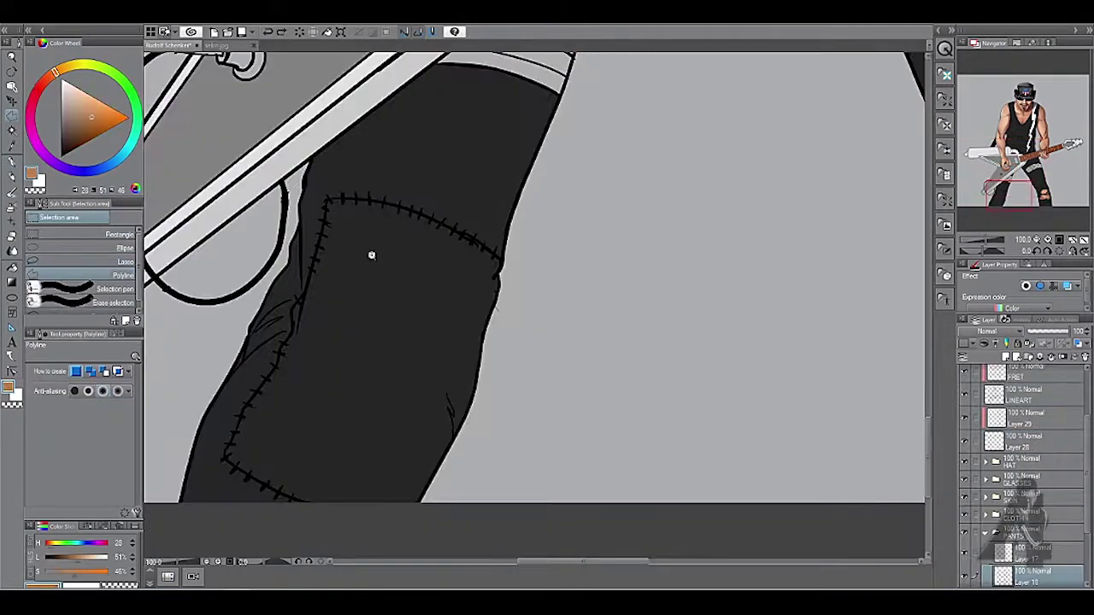
Step: Trace the stitched patch on the trouser leg with a polyline selection on Layer 18 of the PANTS folder
scroll(371, 251, "up", 1)
scroll(534, 304, "down", 10)
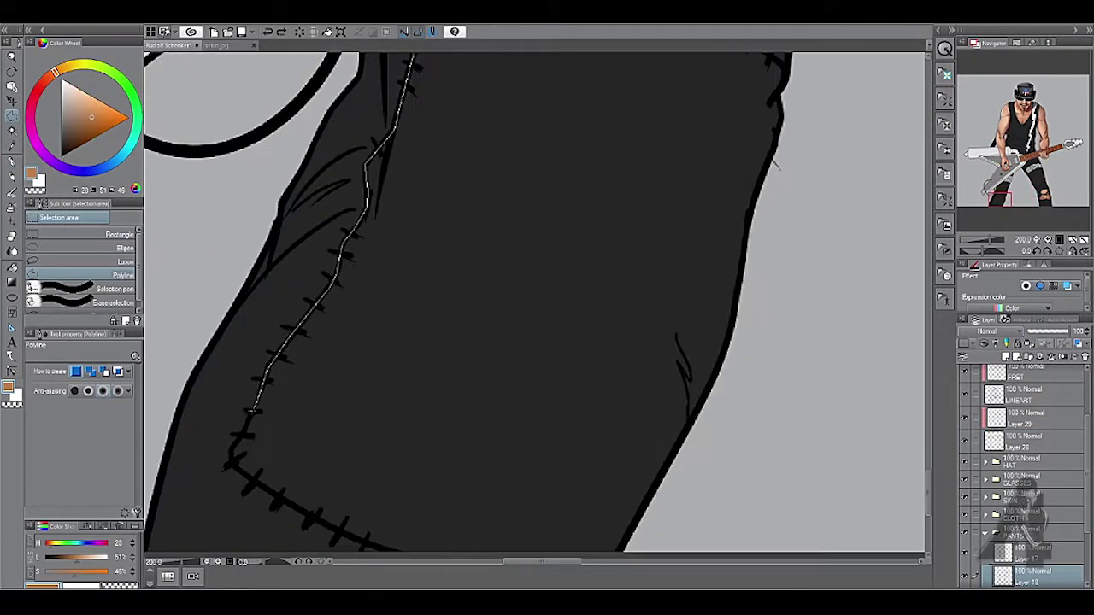
left_click(316, 453)
left_click(475, 474)
left_click(543, 455)
scroll(535, 317, "up", 5)
left_click(535, 317)
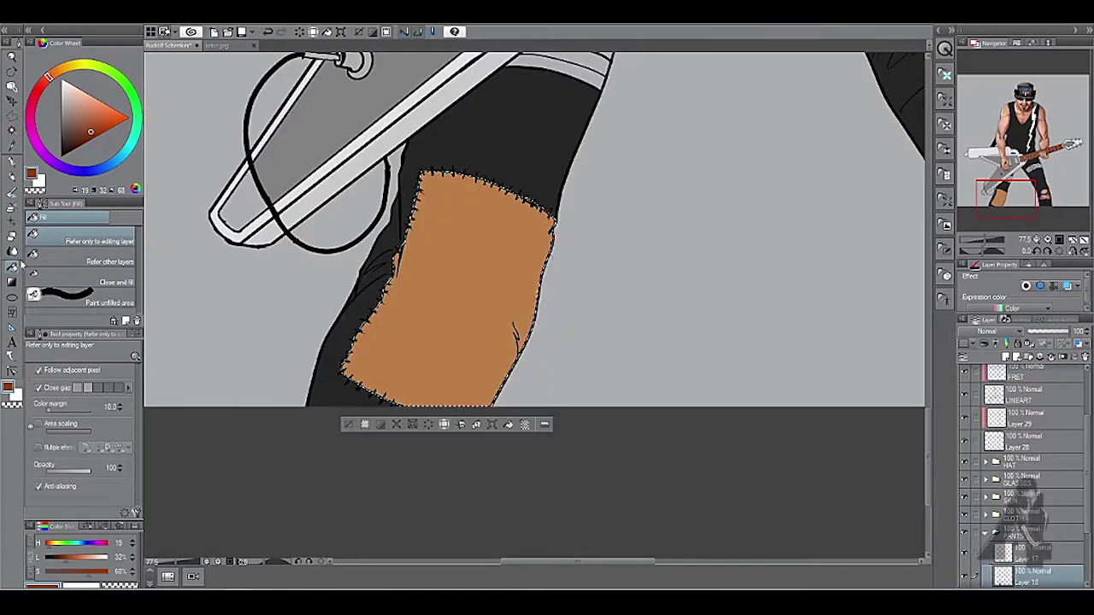
Step: Fill the selected patch with orange-brown and shade its outer and lower edges reddish brown with the soft airbrush
left_click(12, 206)
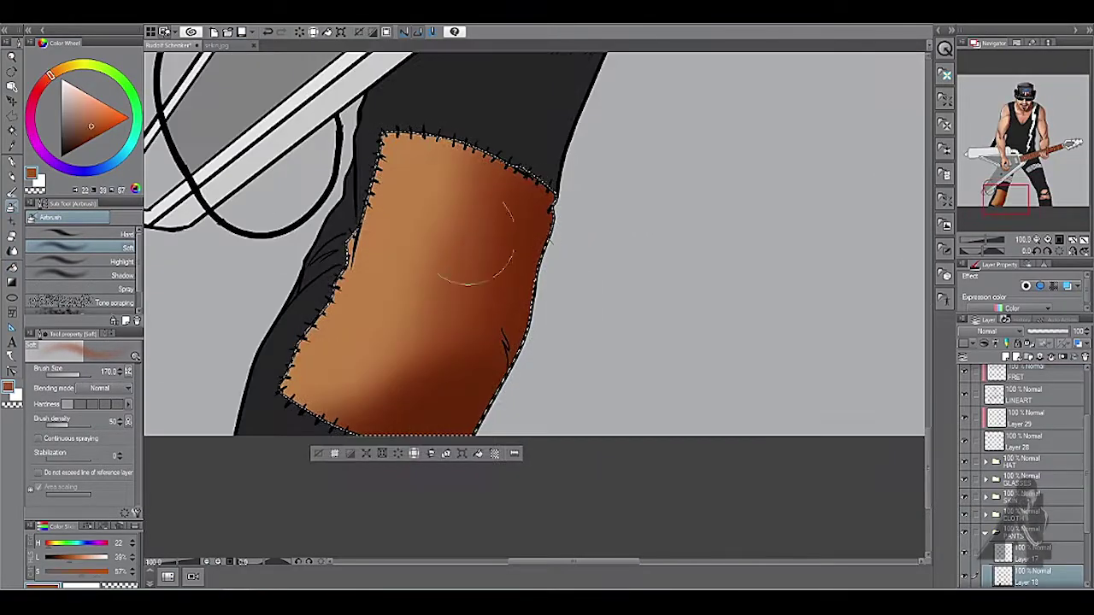
scroll(644, 313, "down", 5)
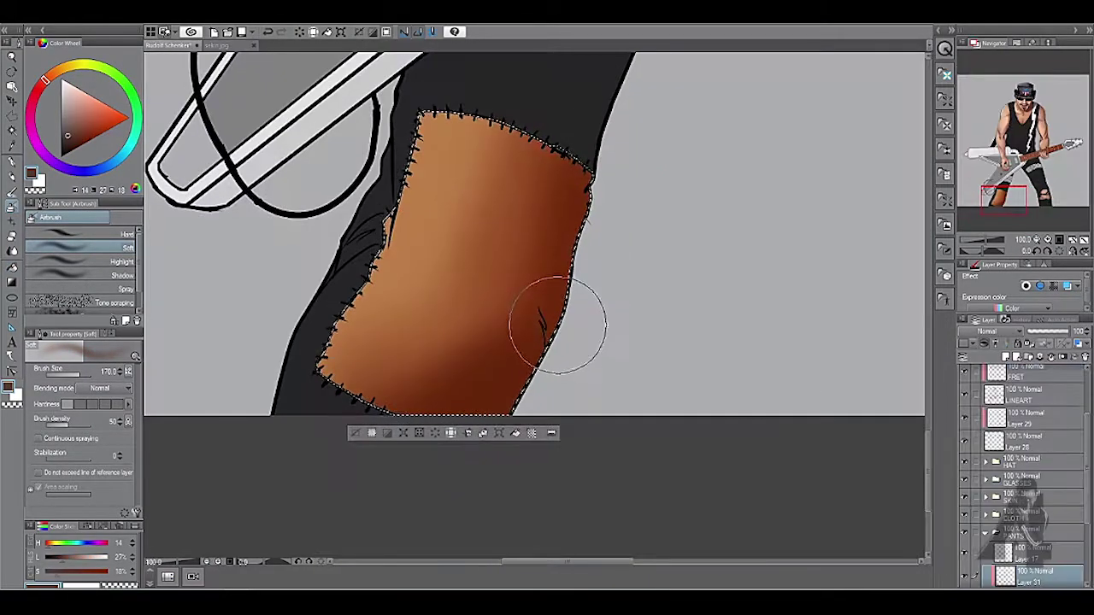
Step: Paint clusters of dark brown leopard spots across the patch on Layer 31 with the Dense watercolor brush at size 20
key("p")
key("b")
left_click(457, 155)
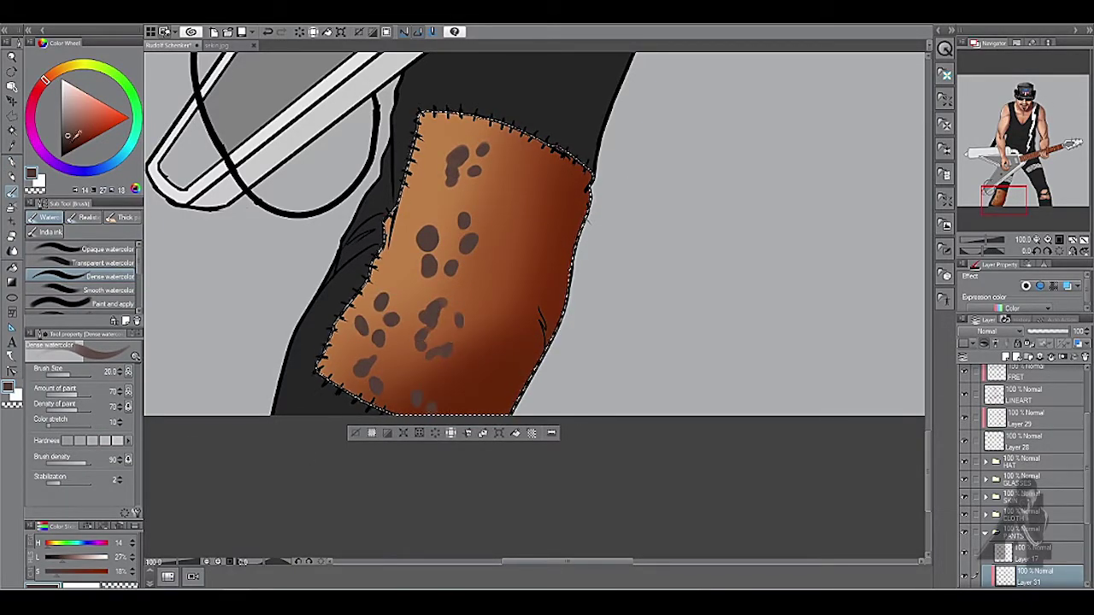
left_click(539, 172)
left_click(557, 182)
left_click(542, 196)
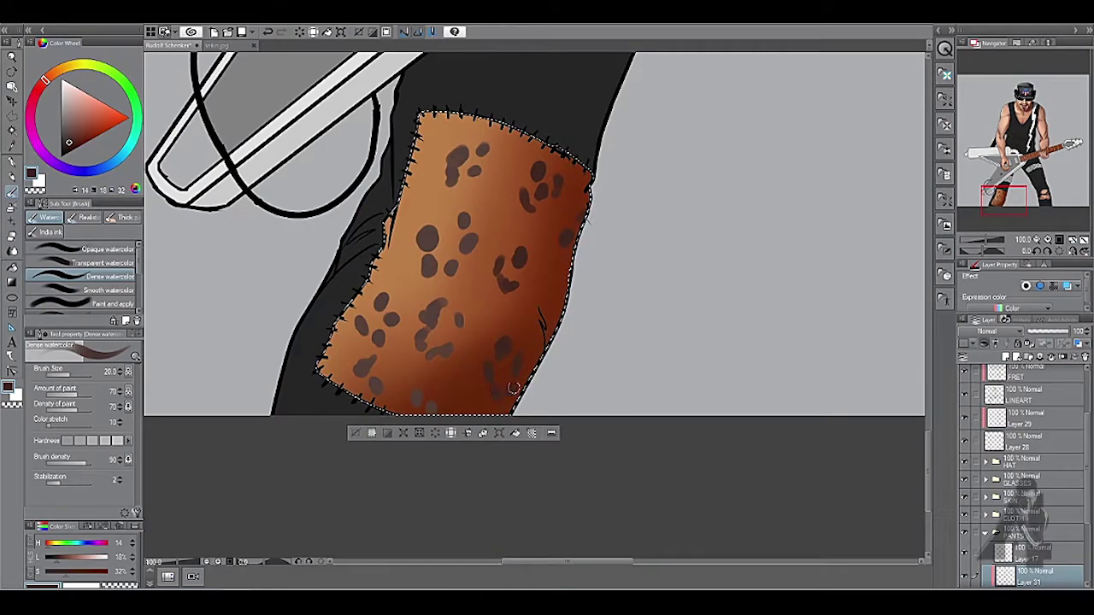
Step: Pick a reddish brown and paint the centers of the leopard spot clusters
left_click(448, 198, "alt")
left_click(444, 236, "alt")
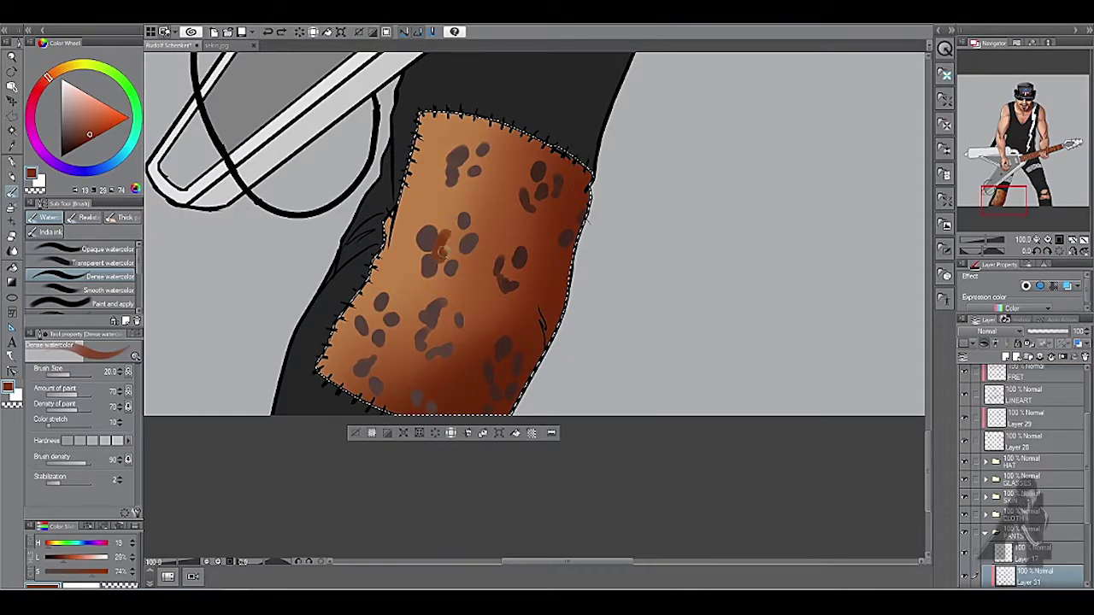
left_click(439, 329)
scroll(647, 244, "down", 2)
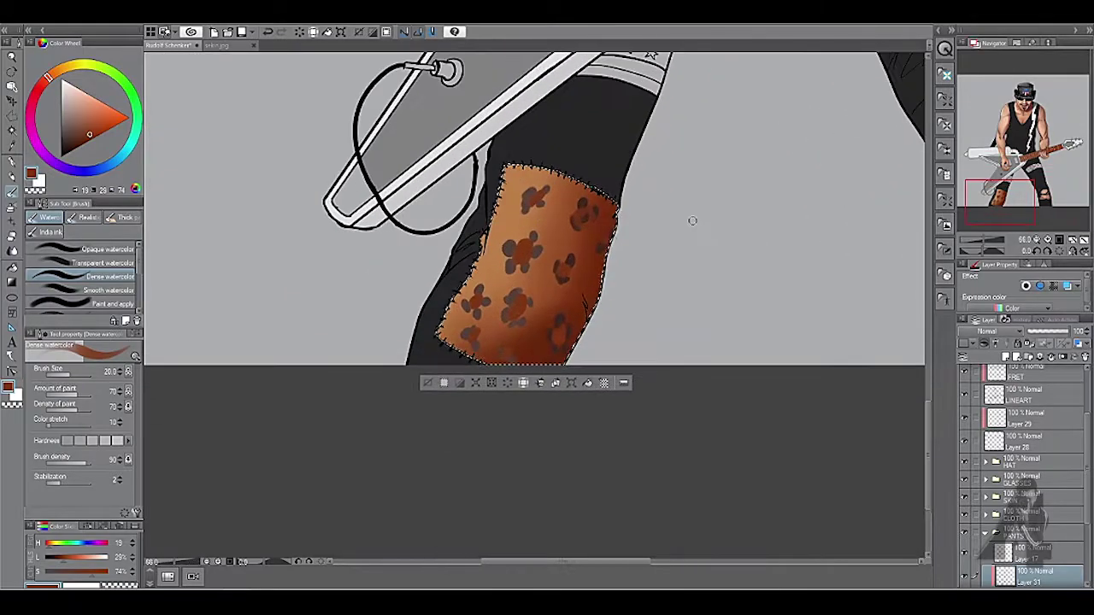
Step: Darken the outer leopard spots with near-black brown and add small extra spots between the clusters
left_click(477, 255, "alt")
scroll(483, 196, "up", 2)
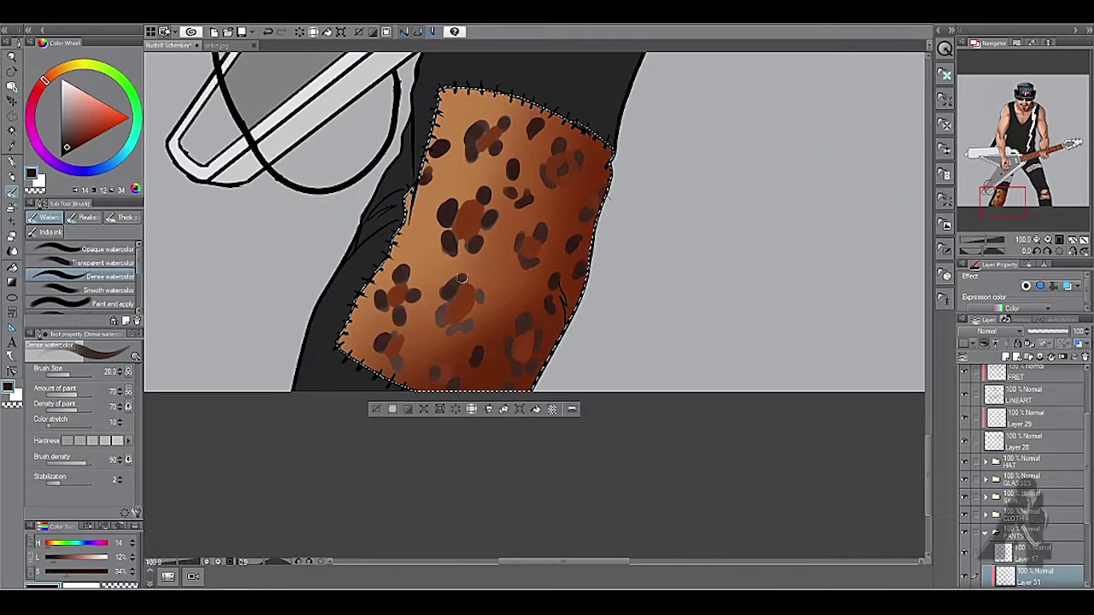
left_click(451, 321)
left_click(480, 299)
left_click(517, 242)
left_click(527, 369)
Step: Repaint the centers of the leopard clusters with a deeper reddish brown sampled from the patch
left_click(523, 341, "alt")
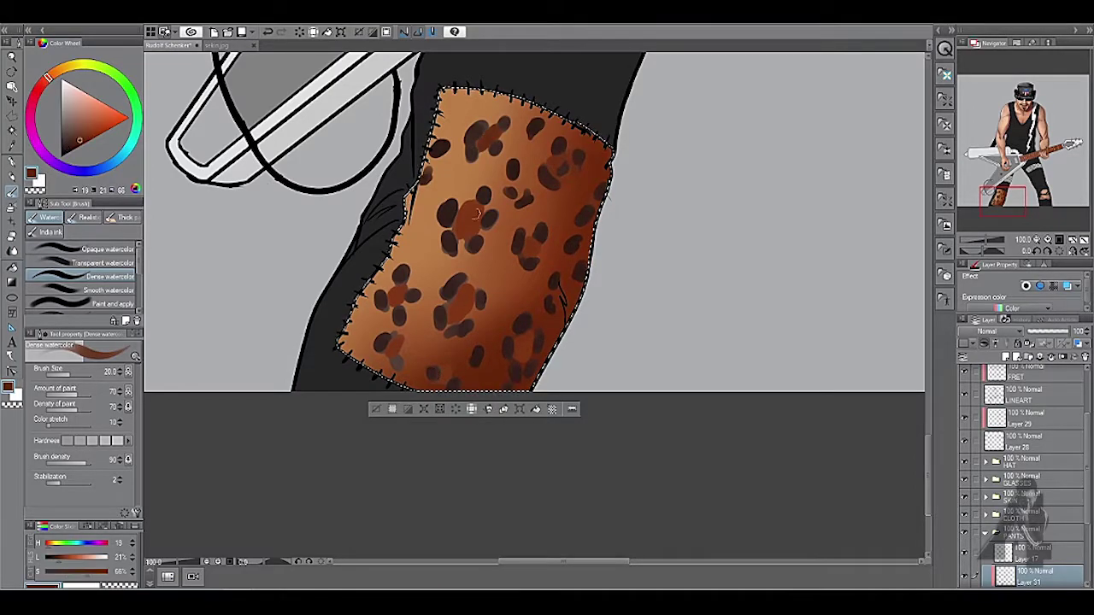
left_click(466, 221)
left_click(460, 303)
left_click(398, 344)
left_click(524, 346)
left_click(570, 169)
scroll(570, 169, "down", 4)
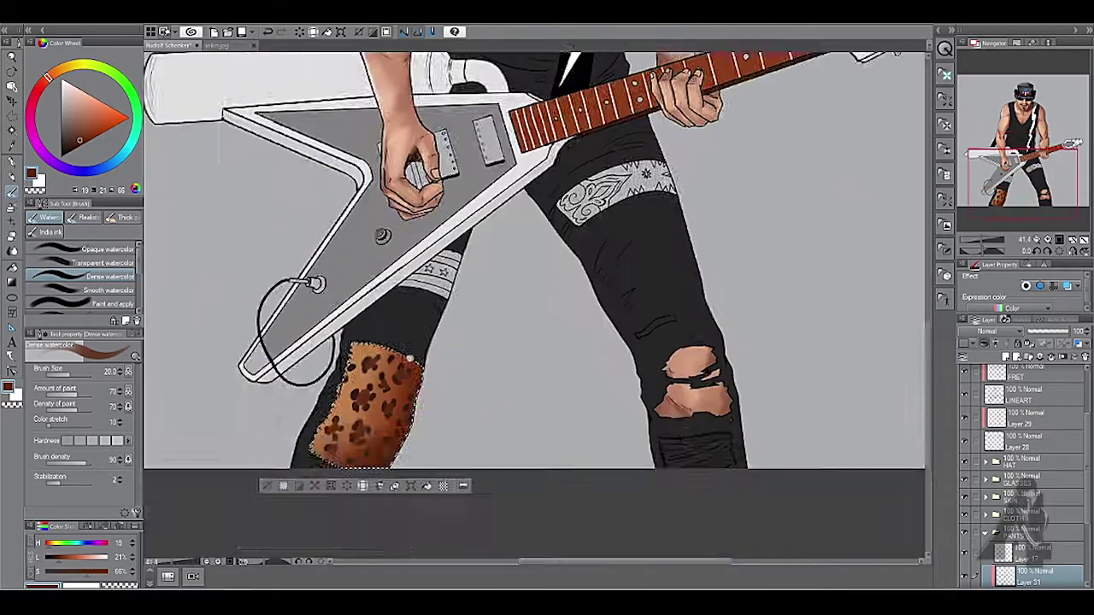
Step: On Layer 17, paint light grey into the thigh rip and the frayed strips below the torn knee with the G-pen
scroll(513, 299, "up", 3)
scroll(581, 376, "down", 5)
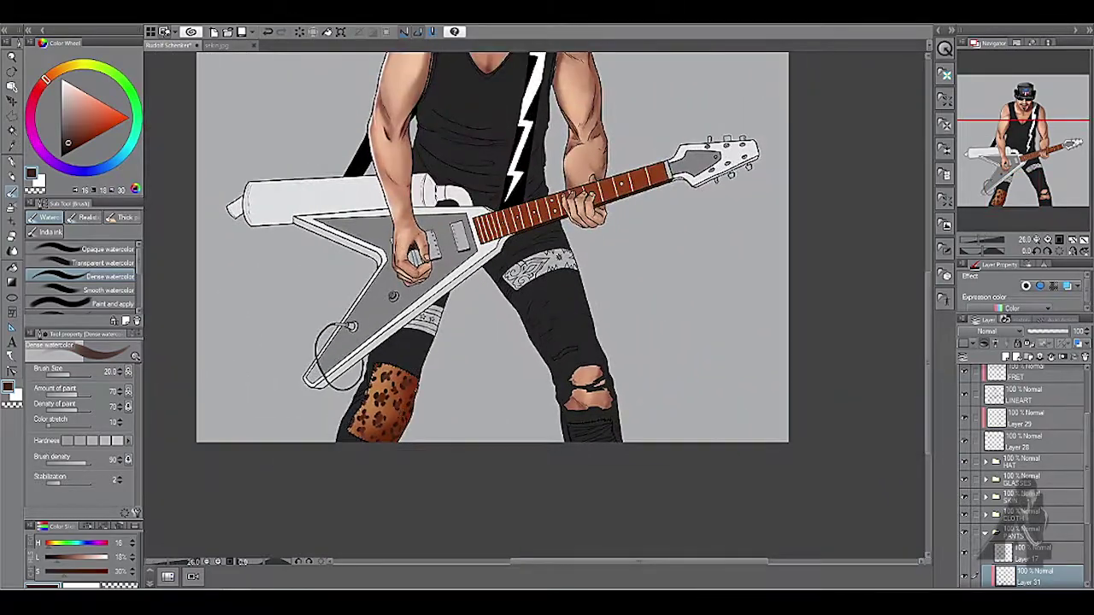
scroll(579, 493, "up", 6)
mouse_move(427, 353)
left_mouse_down()
mouse_move(334, 354)
mouse_move(506, 288)
mouse_move(445, 213)
left_mouse_up()
key("p")
mouse_move(503, 193)
left_mouse_down()
mouse_move(479, 317)
mouse_move(493, 440)
left_mouse_up()
key("bracketleft")
key("bracketleft")
left_click_drag(511, 298, 494, 444)
left_click_drag(511, 193, 547, 324)
left_click_drag(539, 232, 555, 342)
left_click_drag(549, 309, 532, 446)
left_click_drag(581, 201, 600, 324)
mouse_move(606, 240)
left_mouse_down()
mouse_move(789, 317)
mouse_move(609, 431)
mouse_move(676, 434)
left_mouse_up()
scroll(609, 431, "down", 2)
left_click_drag(413, 348, 502, 303)
scroll(503, 305, "down", 2)
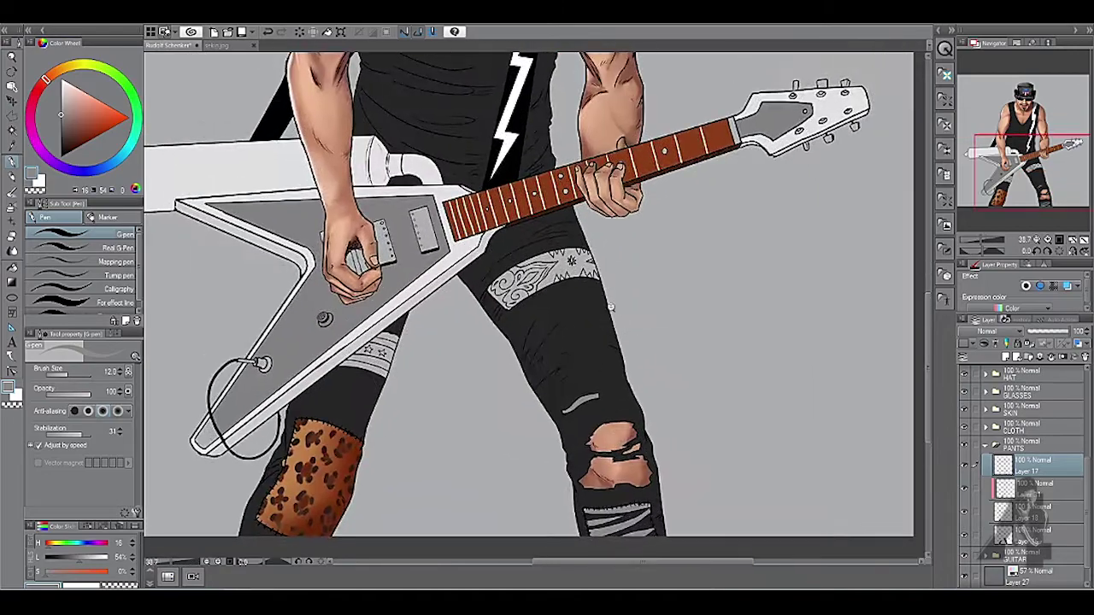
Step: Paint the outer stripes of the star band on the thigh dark grey and start darkening around the first star
scroll(347, 309, "up", 4)
mouse_move(348, 309)
left_mouse_down()
mouse_move(415, 301)
mouse_move(429, 323)
left_mouse_up()
mouse_move(243, 407)
left_mouse_down()
mouse_move(325, 325)
mouse_move(383, 351)
left_mouse_up()
mouse_move(308, 342)
left_mouse_down()
mouse_move(454, 371)
mouse_move(430, 394)
left_mouse_up()
key("bracketleft")
key("bracketleft")
key("bracketleft")
scroll(351, 294, "up", 4)
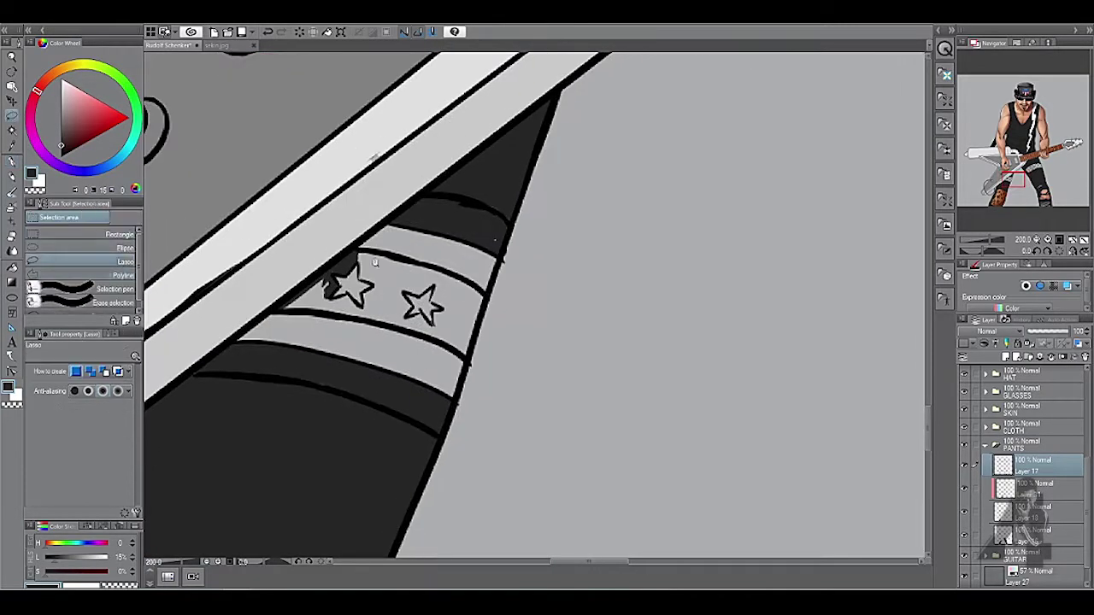
mouse_move(341, 246)
left_mouse_down()
mouse_move(325, 257)
mouse_move(373, 267)
left_mouse_up()
scroll(373, 268, "down", 3)
left_click_drag(231, 282, 359, 317)
scroll(359, 316, "down", 4)
Step: Lasso the remaining area around the stars, fill it dark grey and clean up the second star with the rough eraser
left_click(12, 114)
scroll(504, 321, "up", 5)
left_click_drag(445, 252, 391, 284)
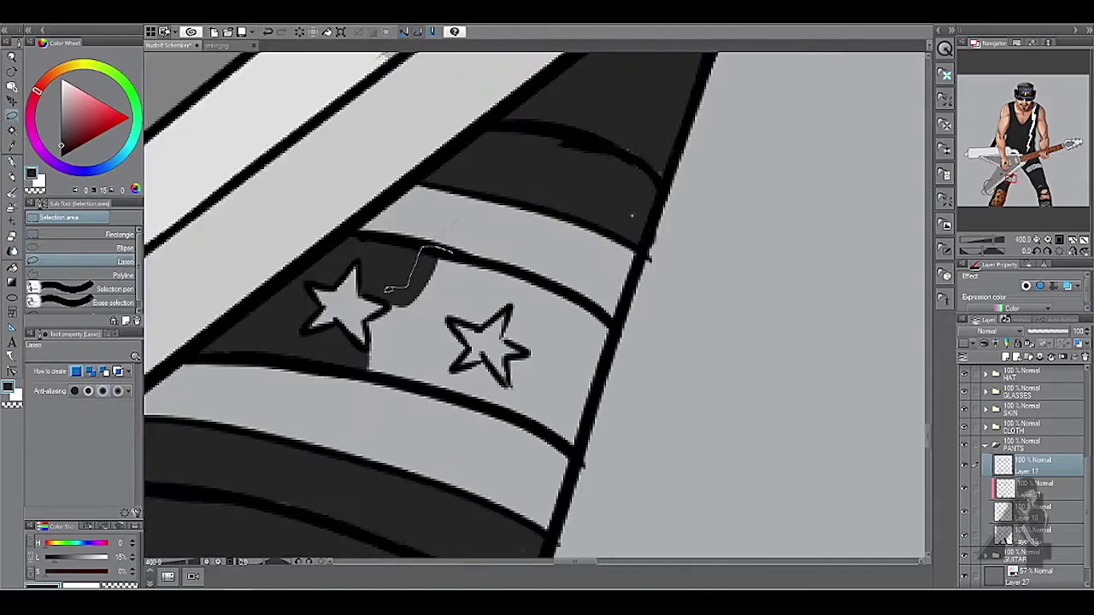
left_click_drag(578, 451, 483, 252)
key("alt+BackSpace")
key("ctrl+d")
key("e")
mouse_move(479, 337)
left_mouse_down()
mouse_move(505, 332)
mouse_move(487, 346)
left_mouse_up()
scroll(487, 346, "down", 5)
Step: Ink the swirl ornament on the other thigh band and fill the background around it dark grey with the G-pen
scroll(373, 352, "up", 3)
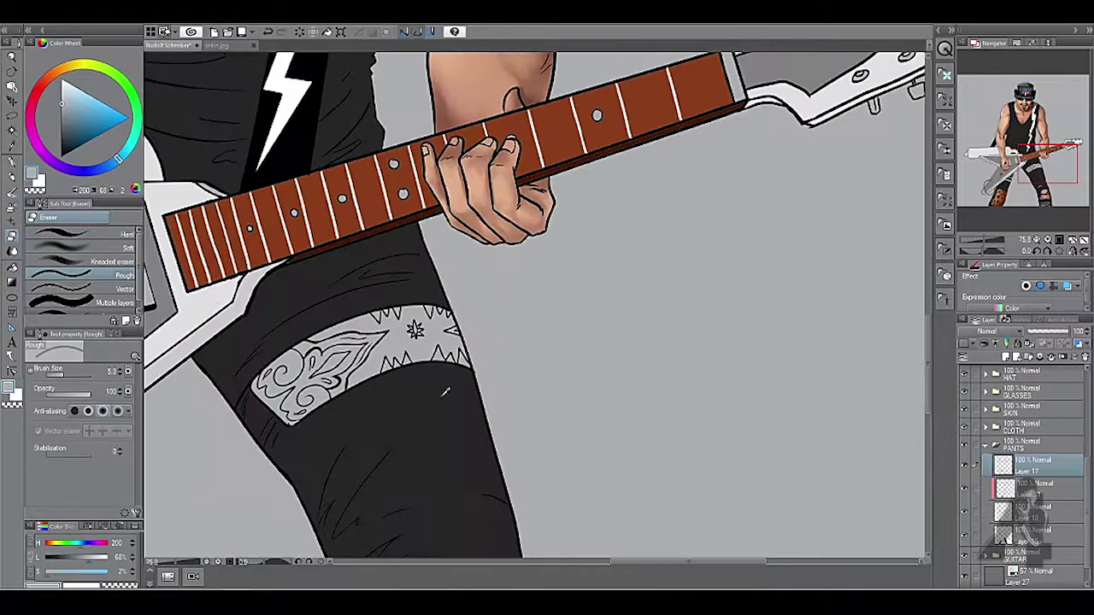
left_click(373, 352, "alt")
key("p")
left_click_drag(331, 393, 397, 329)
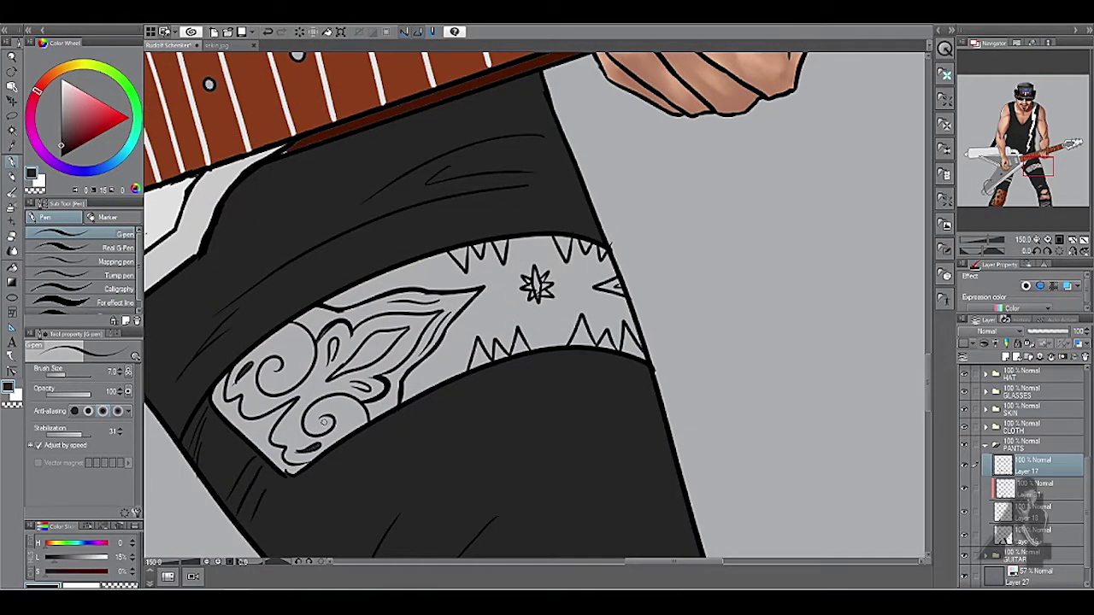
left_click_drag(335, 369, 366, 341)
mouse_move(346, 295)
left_mouse_down()
mouse_move(442, 260)
mouse_move(421, 284)
mouse_move(466, 363)
mouse_move(449, 360)
mouse_move(490, 290)
mouse_move(450, 264)
mouse_move(473, 269)
mouse_move(486, 249)
mouse_move(480, 328)
mouse_move(494, 292)
mouse_move(503, 296)
mouse_move(509, 240)
mouse_move(506, 342)
left_mouse_up()
key("bracketleft")
key("bracketleft")
key("bracketright")
key("bracketright")
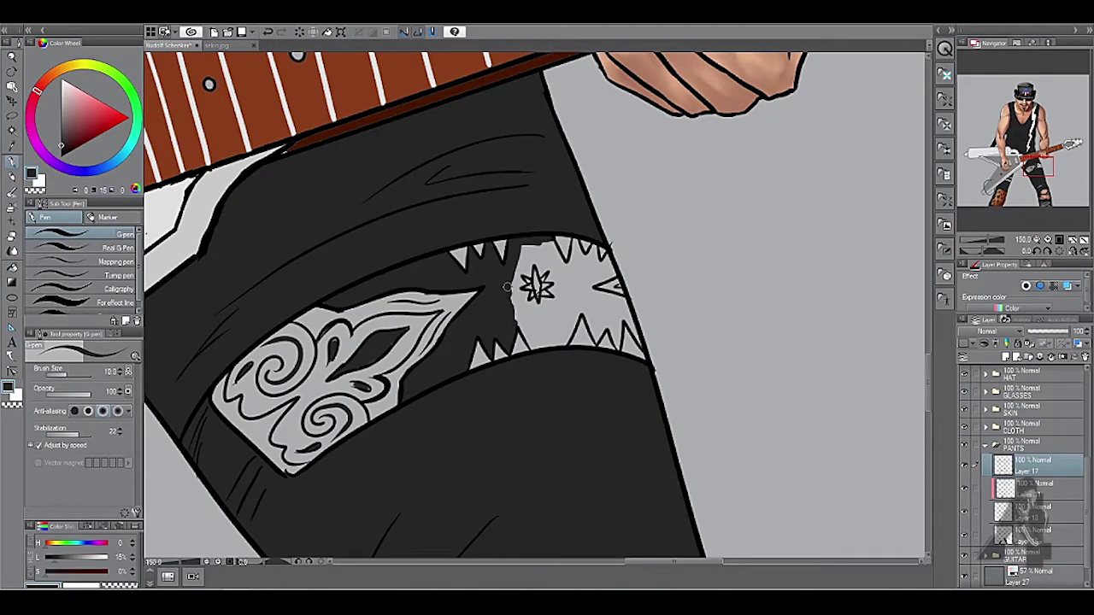
Step: Fill the rest of that band's background dark grey around the small star and the spikes
mouse_move(527, 248)
left_mouse_down()
mouse_move(519, 307)
mouse_move(538, 319)
mouse_move(549, 300)
mouse_move(548, 331)
left_mouse_up()
key("bracketright")
key("bracketright")
left_click_drag(537, 250, 558, 262)
left_click_drag(553, 305, 593, 321)
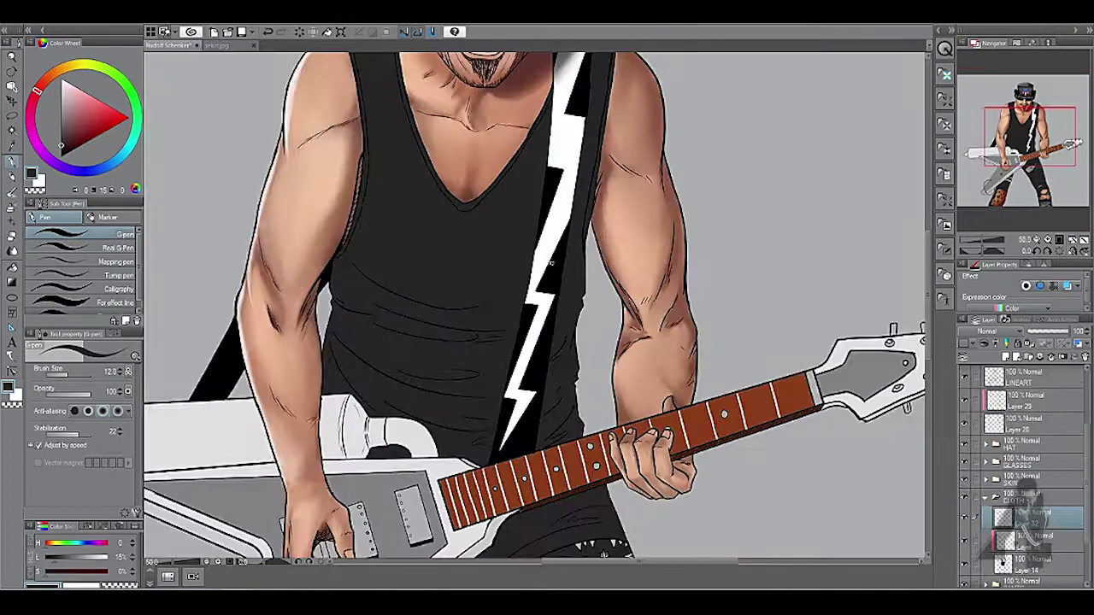
Step: Choose a reddish brown and outline a horns hand sign on the front of the tank top in the CLOTH folder
left_click(81, 135)
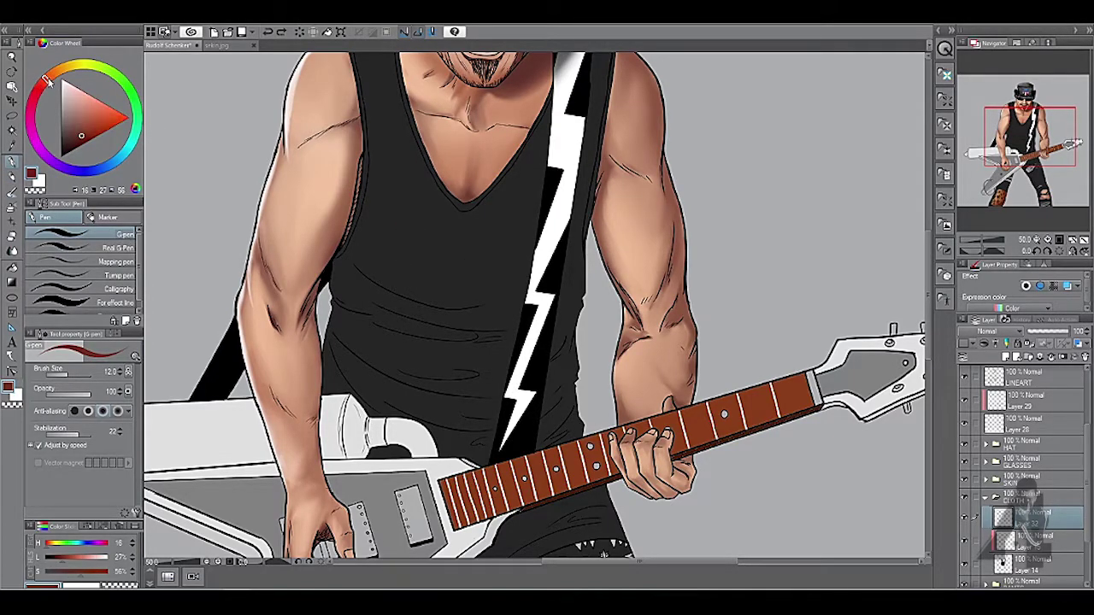
left_click(87, 130)
left_click_drag(189, 140, 166, 132)
left_click_drag(383, 215, 414, 277)
mouse_move(425, 262)
left_mouse_down()
mouse_move(393, 271)
mouse_move(376, 325)
mouse_move(427, 383)
left_mouse_up()
left_click_drag(427, 383, 395, 365)
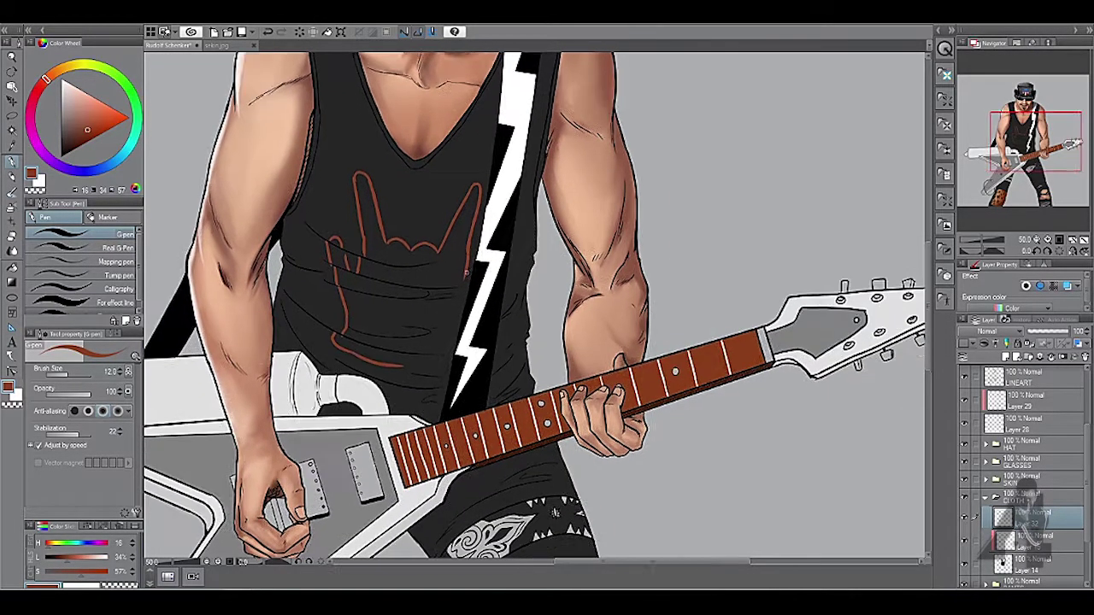
mouse_move(444, 217)
left_mouse_down()
mouse_move(442, 315)
mouse_move(428, 307)
left_mouse_up()
Step: Fill the outlined hand sign with reddish brown using the G-pen at size 40
key("bracketright")
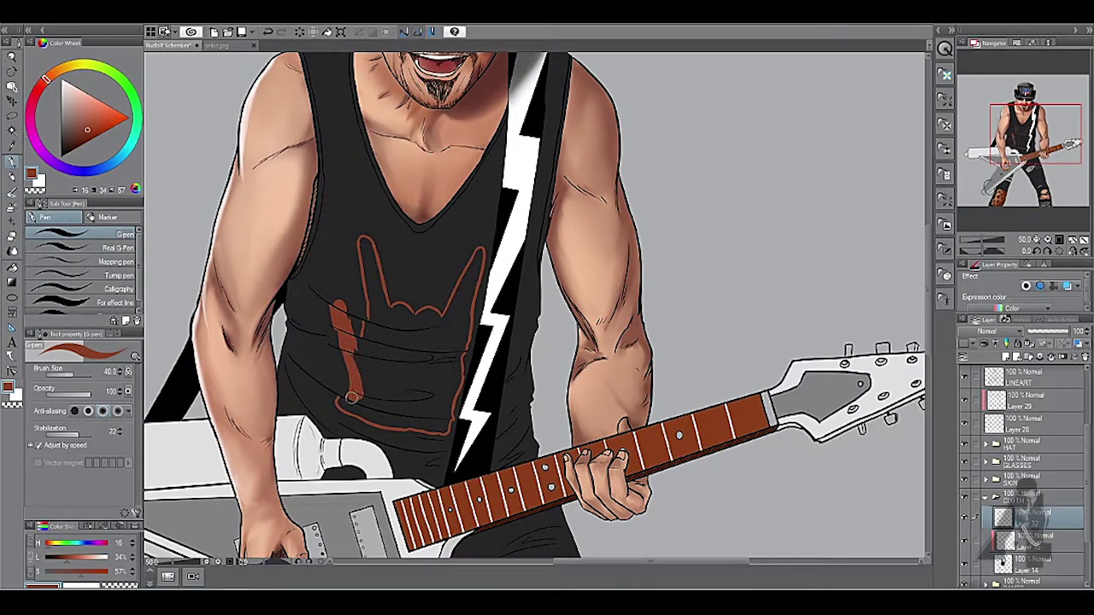
mouse_move(373, 318)
left_mouse_down()
mouse_move(369, 329)
mouse_move(402, 333)
mouse_move(461, 323)
mouse_move(453, 393)
mouse_move(494, 420)
left_mouse_up()
key("bracketright")
Step: Draw long light grey pointed claws on the tips of the hand sign's two raised fingers
key("x")
key("bracketleft")
key("ctrl+plus")
key("ctrl+z")
key("bracketleft")
left_click_drag(358, 301, 359, 240)
key("bracketright")
left_click_drag(368, 299, 359, 214)
mouse_move(376, 282)
left_mouse_down()
mouse_move(327, 258)
mouse_move(310, 208)
left_mouse_up()
left_click(327, 258, "alt")
left_click(313, 218, "alt")
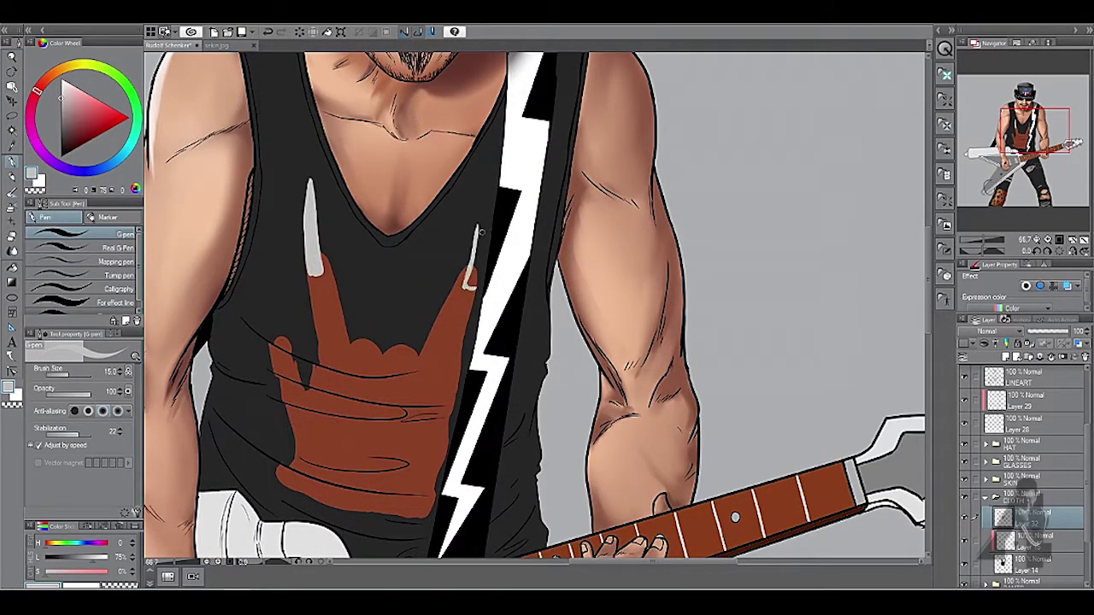
scroll(332, 231, "down", 3)
scroll(333, 231, "up", 4)
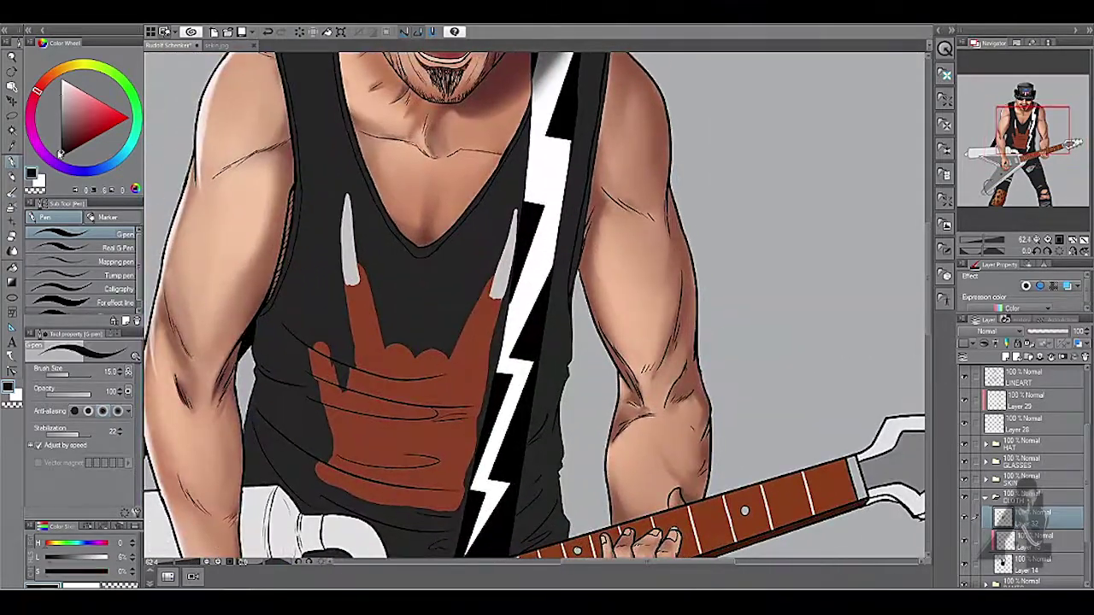
Step: Draw short black horizontal stripes along both light grey claws with a smaller G-pen
key("bracketleft")
left_click_drag(318, 258, 337, 258)
left_click_drag(320, 276, 339, 276)
scroll(496, 343, "up", 2)
scroll(419, 330, "down", 2)
Step: Sample the hand's reddish brown, extend the two middle fingers upward with rounded tips and fill them in
left_click(346, 430, "alt")
left_click_drag(341, 410, 398, 427)
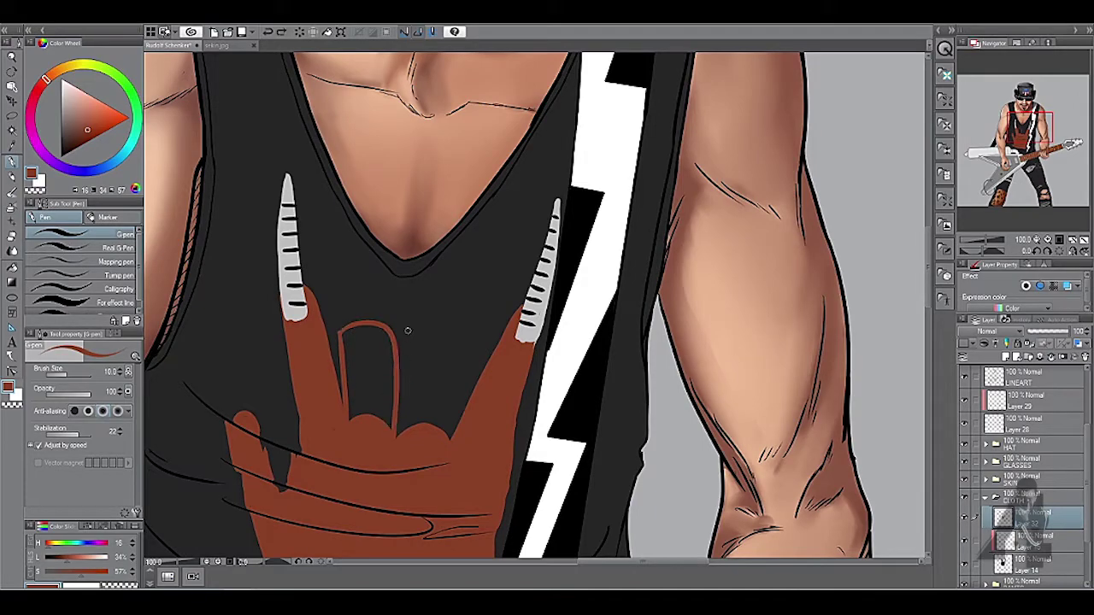
key("bracketright")
mouse_move(369, 346)
left_mouse_down()
mouse_move(362, 420)
mouse_move(493, 331)
left_mouse_up()
key("e")
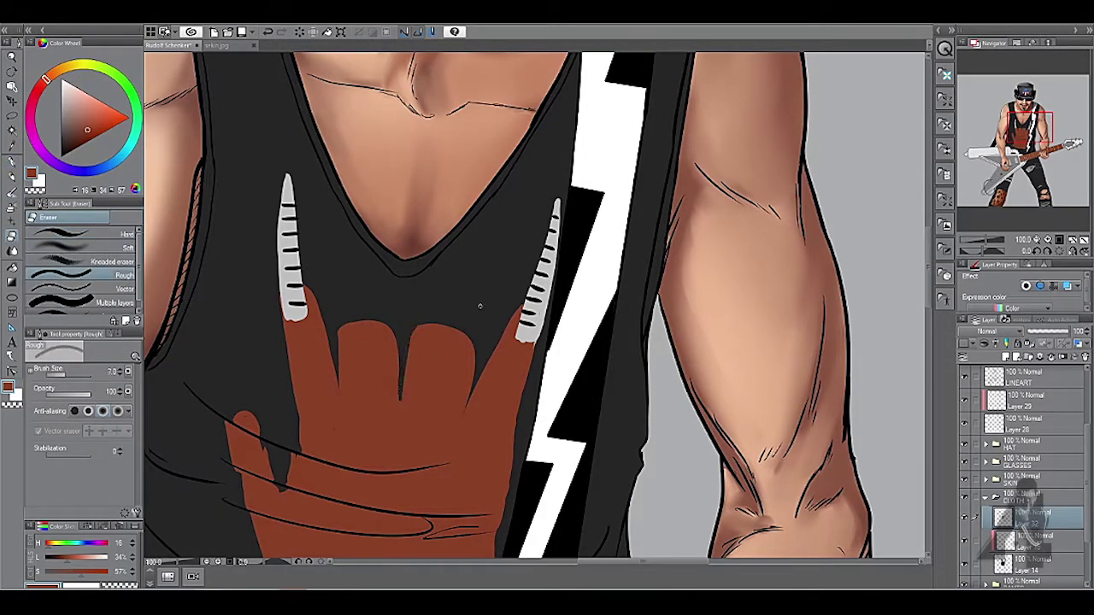
Step: Draw light grey pointed nails on the tips of the hand print's two middle fingers with the G-pen
scroll(476, 296, "down", 3)
scroll(386, 355, "up", 3)
key("p")
left_click_drag(474, 343, 483, 361)
scroll(475, 343, "down", 3)
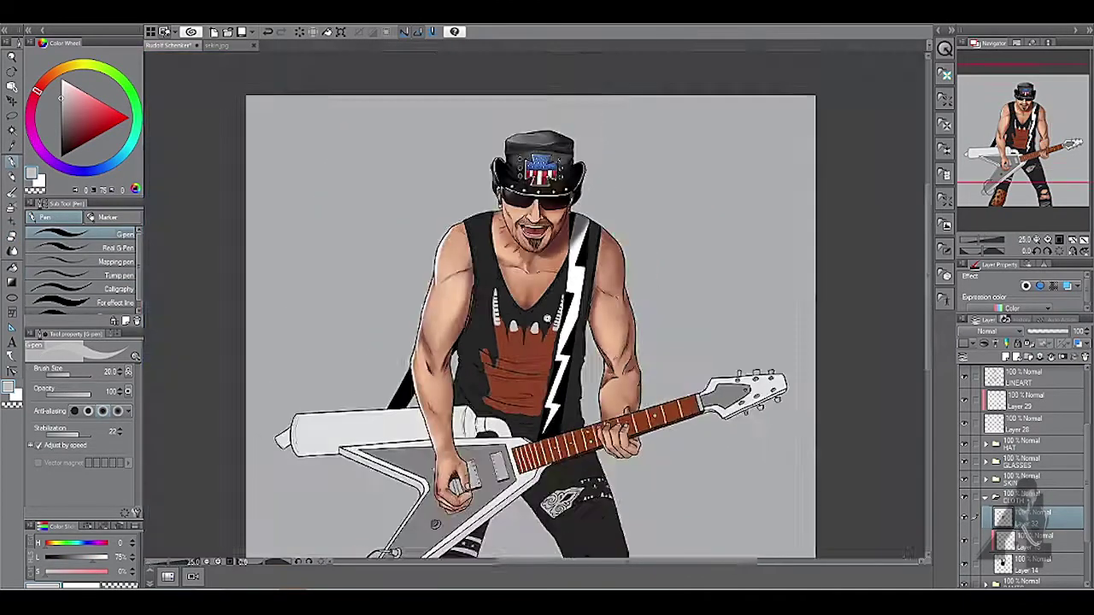
Step: Draw black crease lines across the hand print's fingers and black arcs over its knuckles with the G-pen at size 10
scroll(453, 315, "up", 3)
key("x")
key("bracketleft")
key("bracketleft")
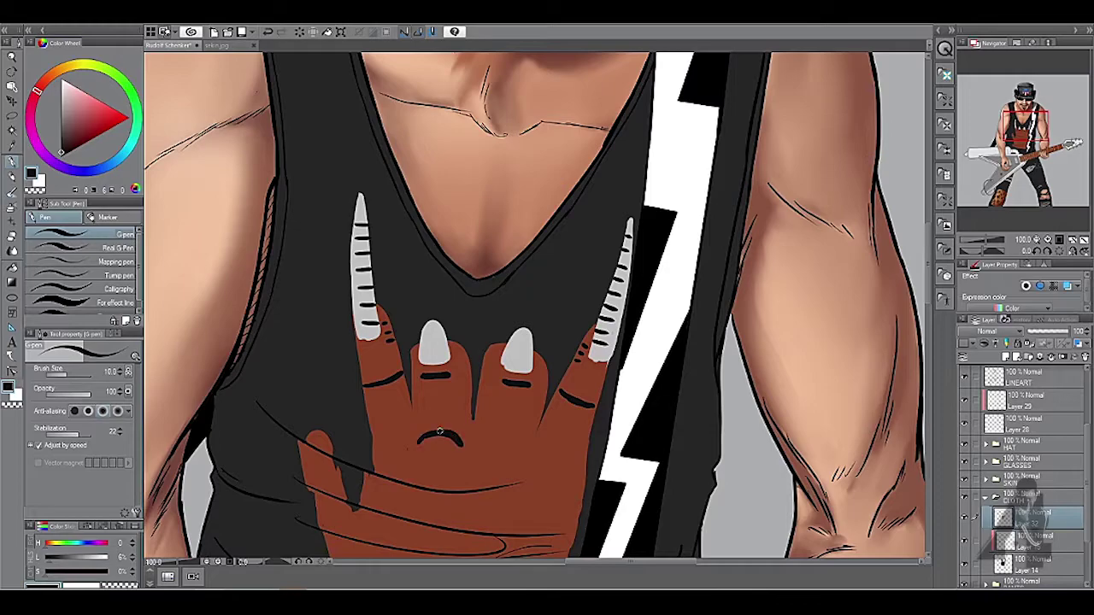
scroll(547, 403, "down", 3)
Step: Add small light grey oval spots below the hand print's four knuckles and along its thumb
scroll(530, 342, "up", 3)
key("x")
left_click(416, 333)
left_click(464, 338)
left_click(531, 341)
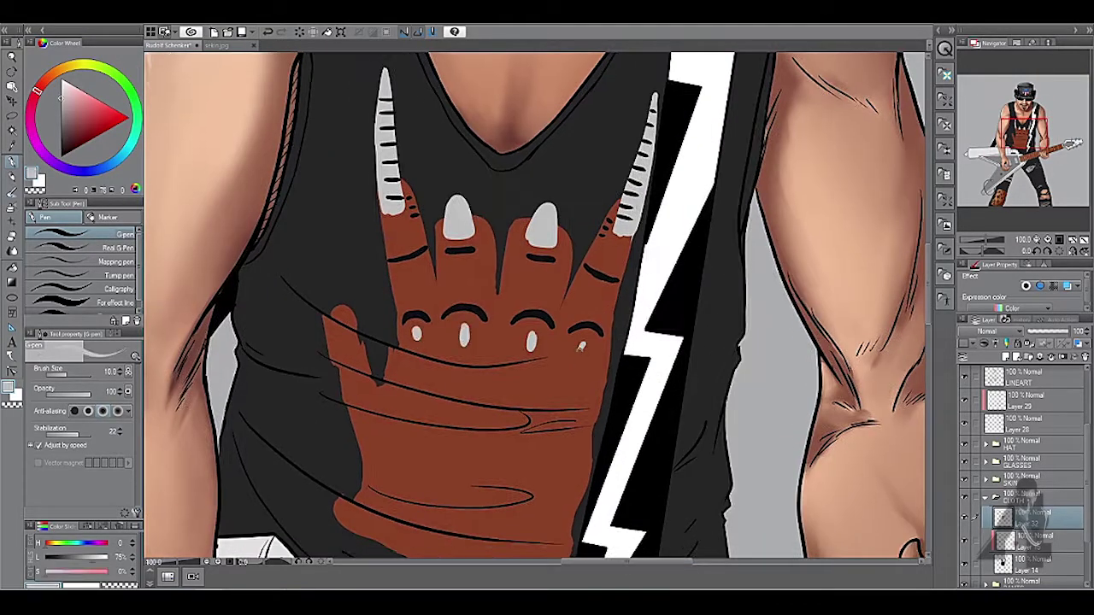
scroll(354, 282, "down", 2)
scroll(346, 323, "up", 2)
left_click(362, 384)
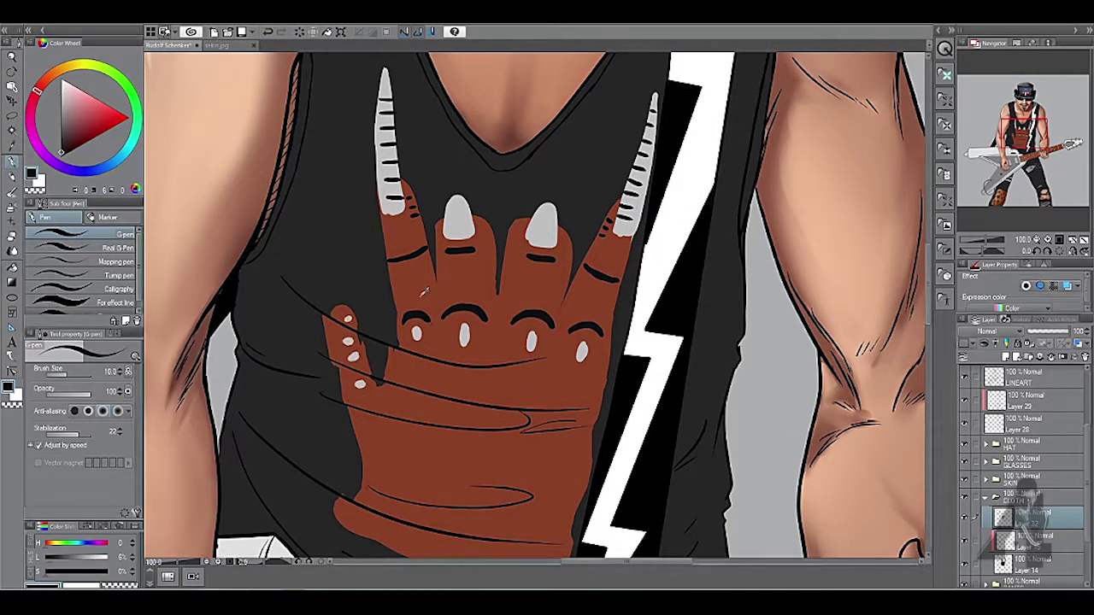
Step: Dot light grey spots across the lower part of the hand print and draw light grey crossing lines near the tank top's hem
scroll(402, 410, "down", 3)
left_click(411, 413)
left_click(426, 386)
left_click(450, 362)
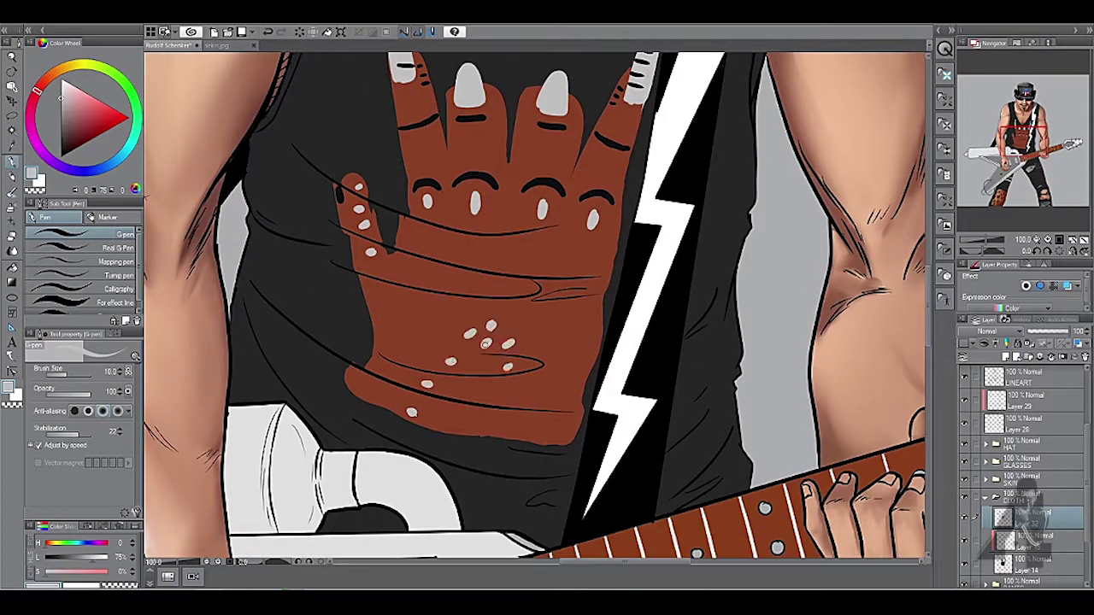
scroll(484, 344, "down", 2)
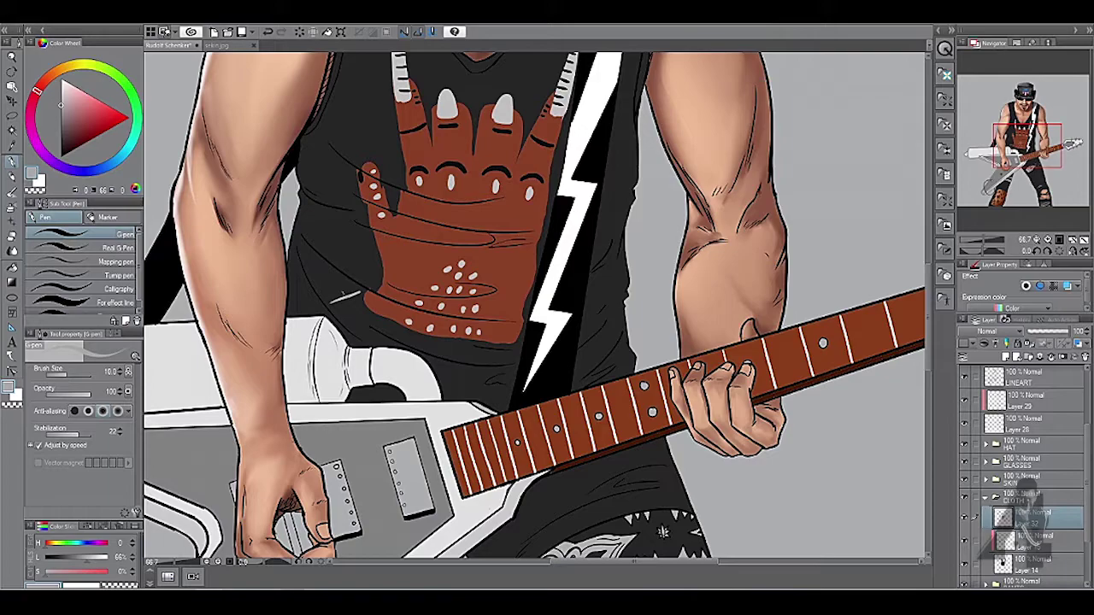
scroll(445, 354, "up", 2)
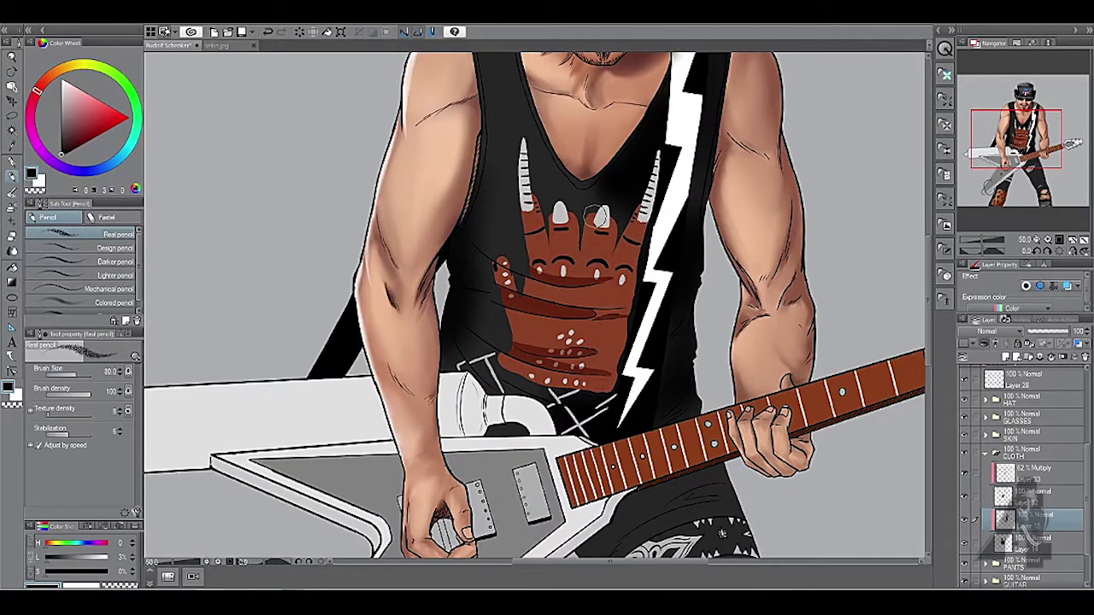
Step: Paint black fold shadows along the tank top's side with the G-pen at size 50 and soften them with Smooth watercolor
key("p")
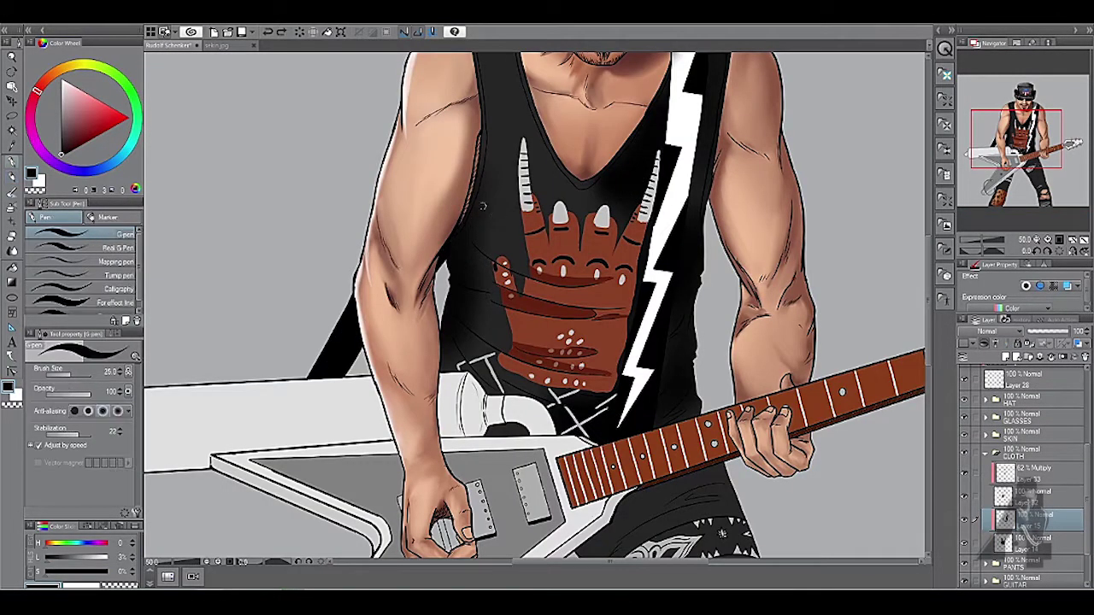
left_click_drag(486, 237, 469, 207)
scroll(412, 270, "down", 5)
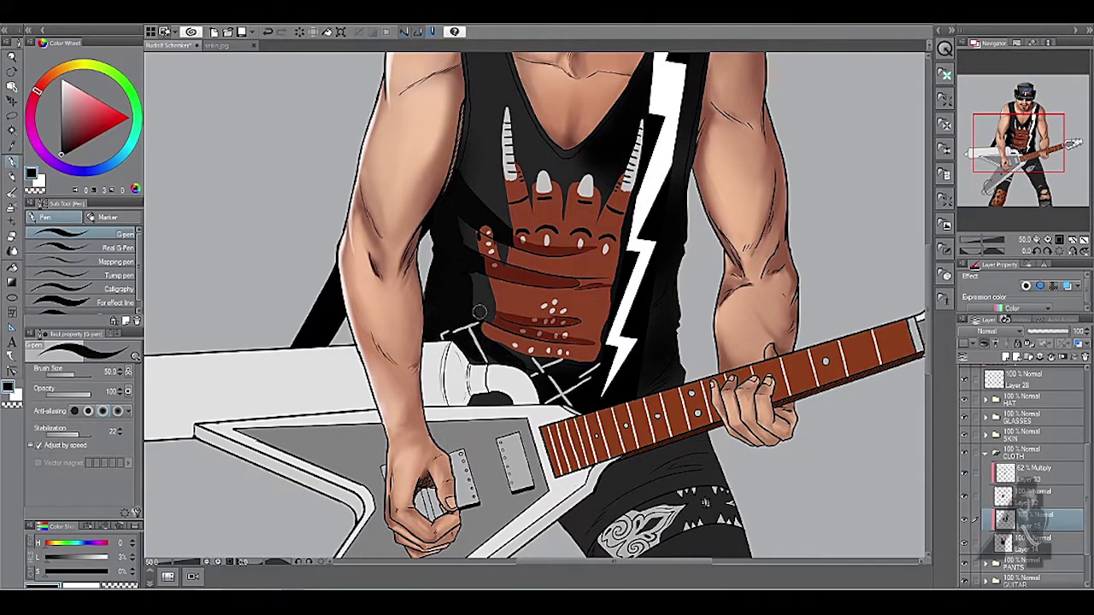
scroll(412, 270, "up", 6)
key("b")
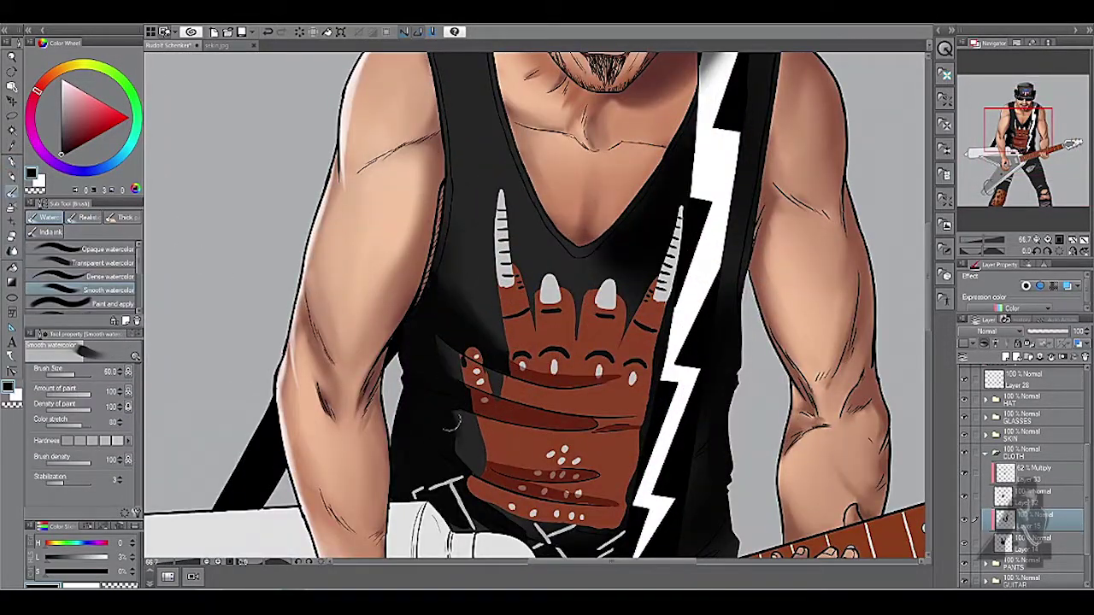
Step: Paint dark fold shadows across the hand print on the 62% Multiply layer and blend them with reddish brown Smooth watercolor
left_click(1034, 470)
key("p")
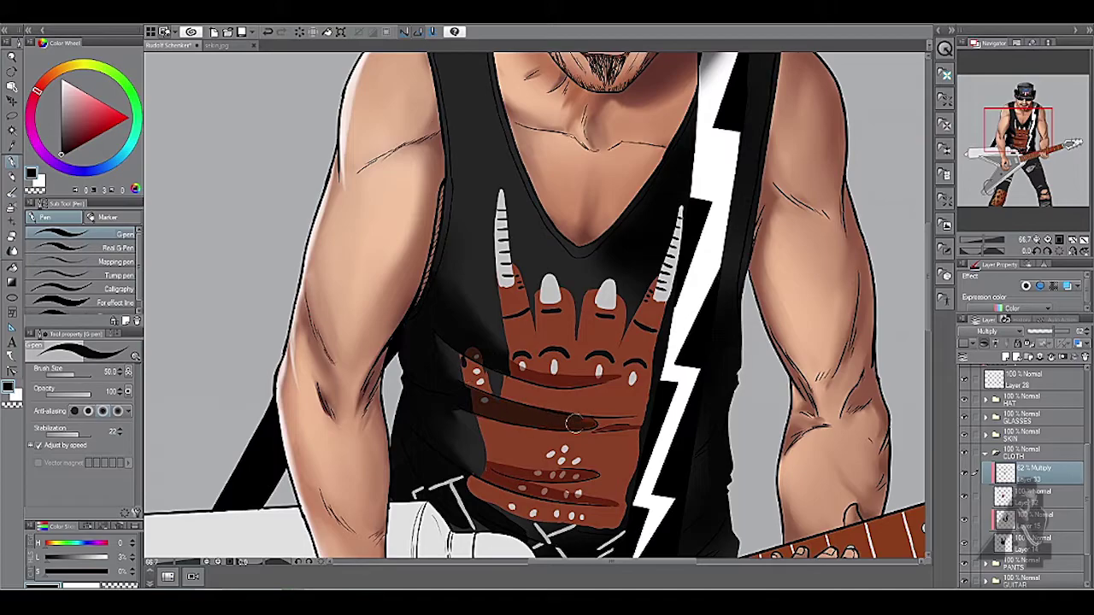
left_click_drag(538, 366, 522, 319)
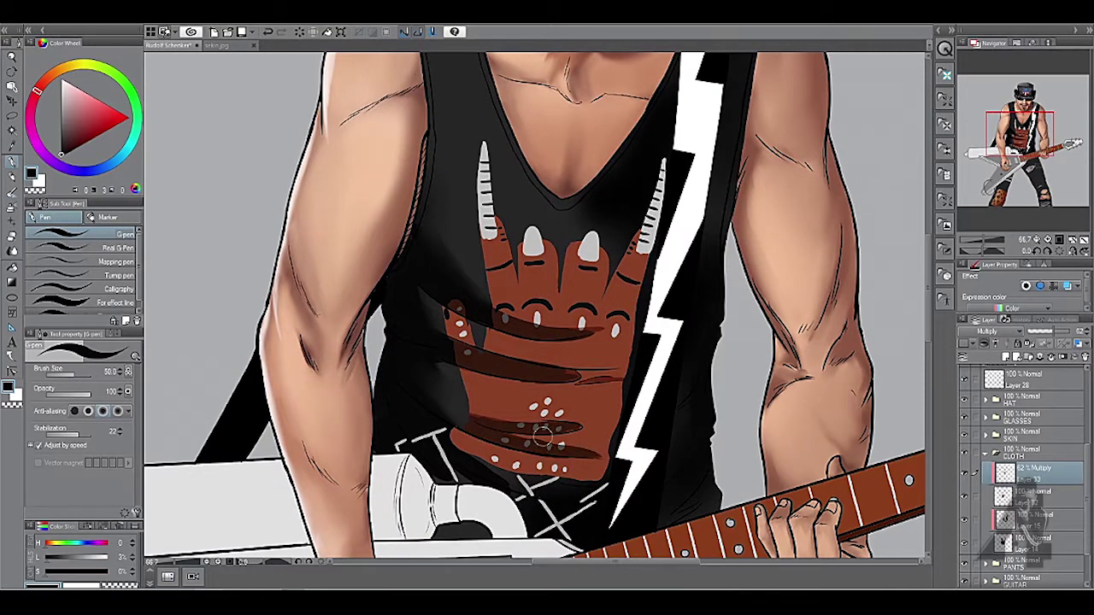
key("b")
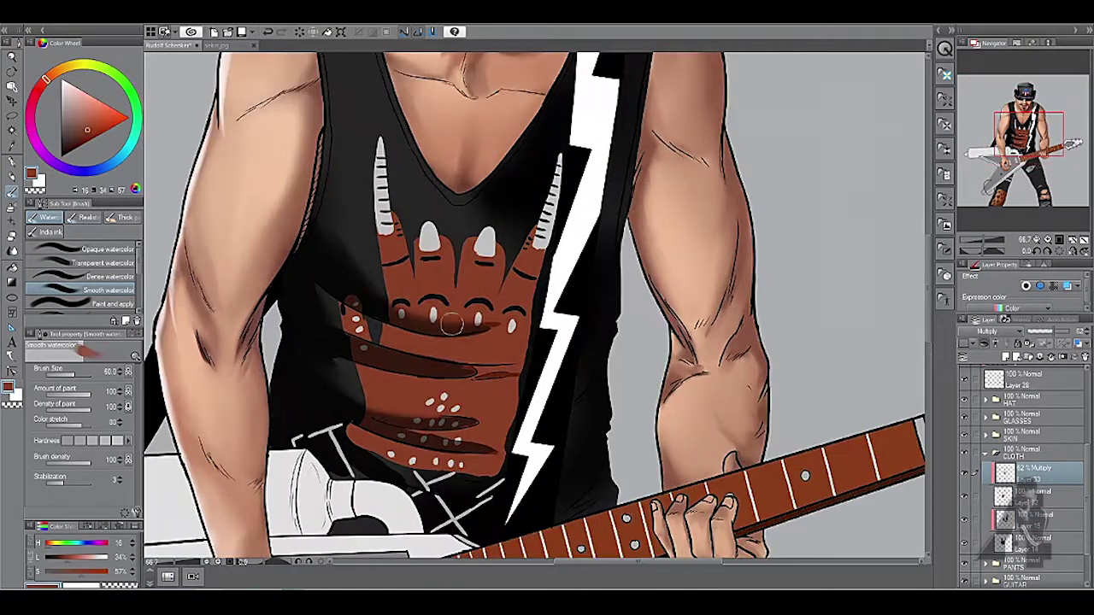
key("p")
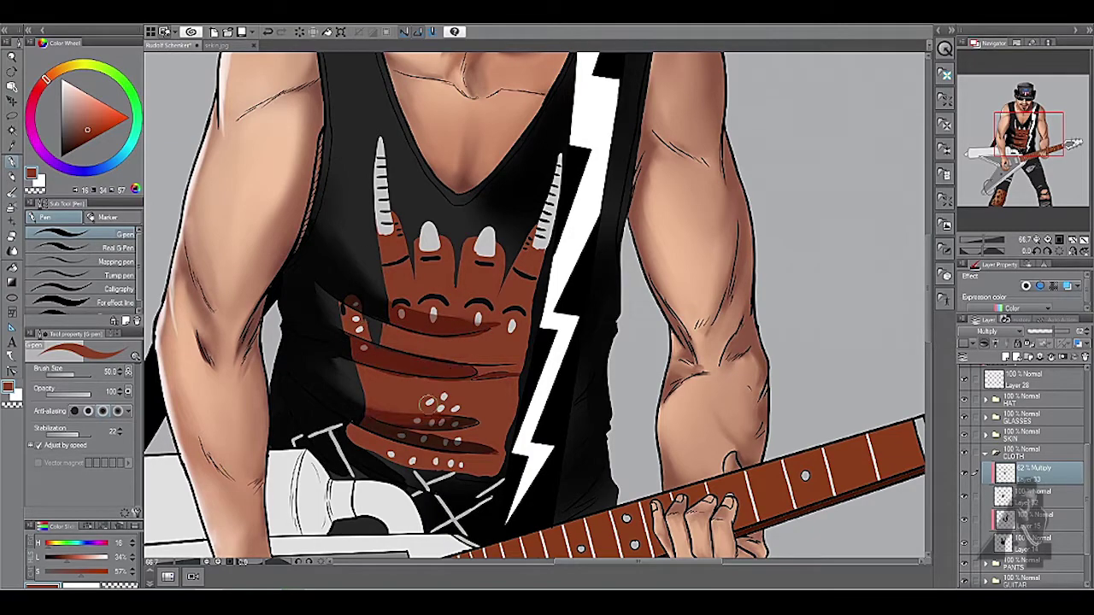
key("b")
Step: Spray grey highlights on the tank top's strap and chest and reddish brown shading on the hand print with the Soft airbrush
scroll(582, 274, "down", 3)
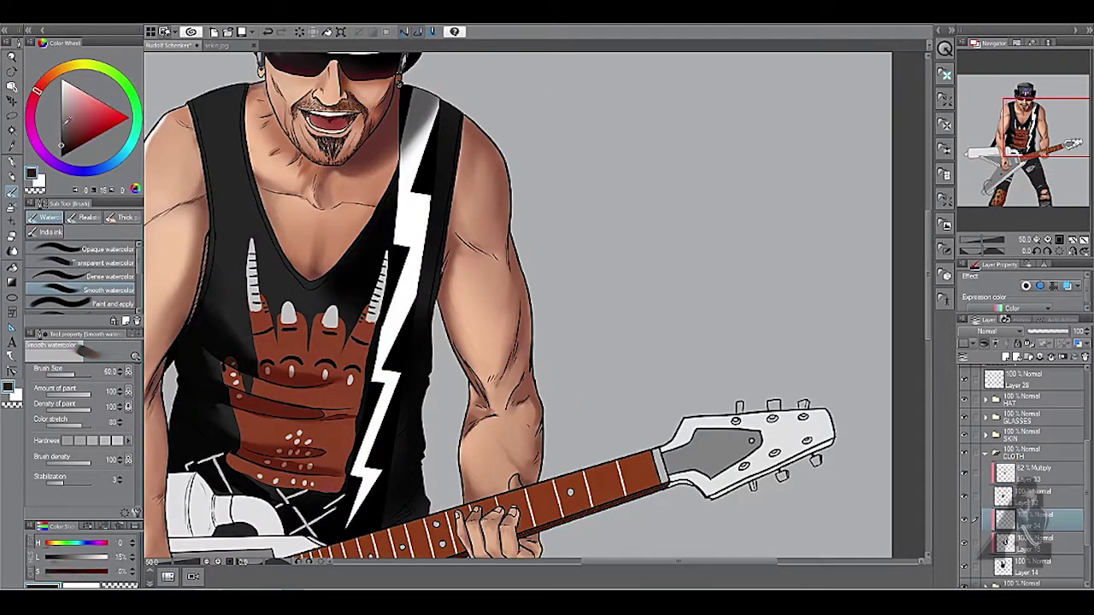
key("b")
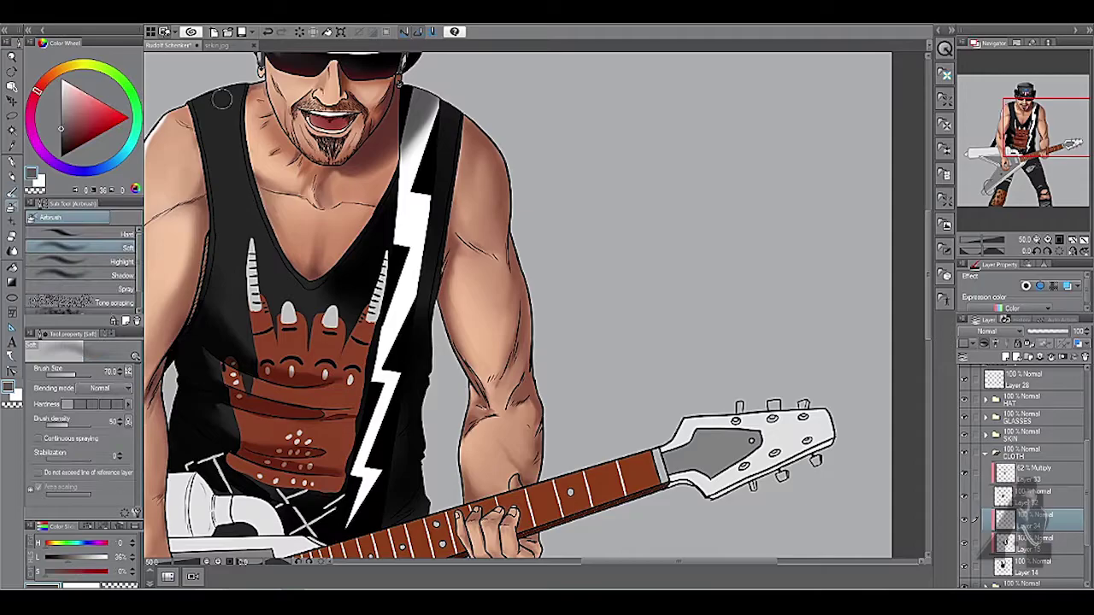
left_click_drag(231, 94, 246, 344)
scroll(608, 231, "down", 4)
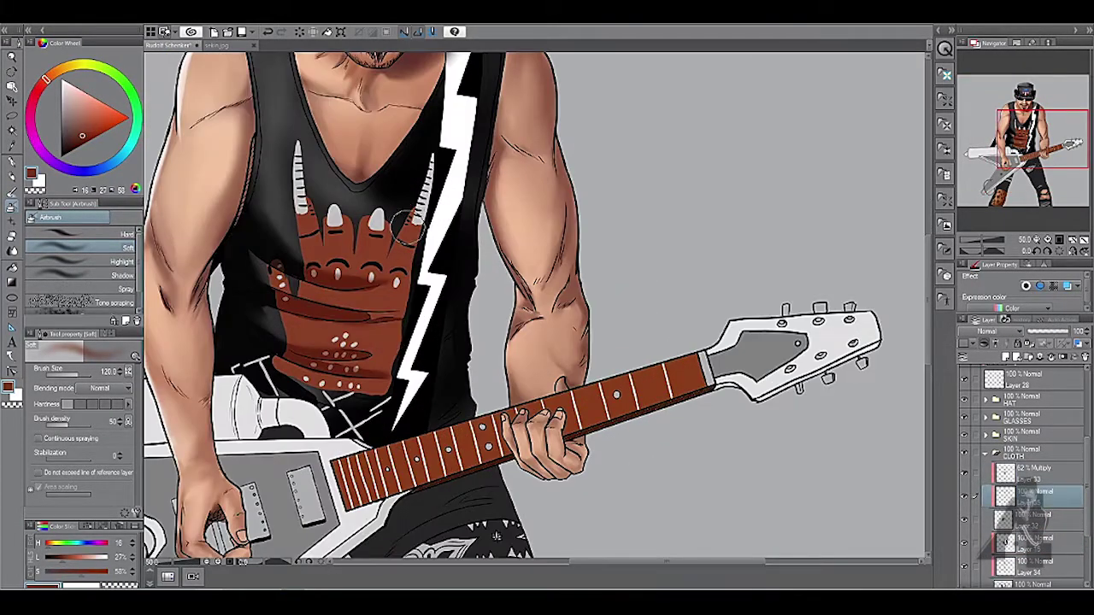
left_click_drag(401, 213, 359, 342)
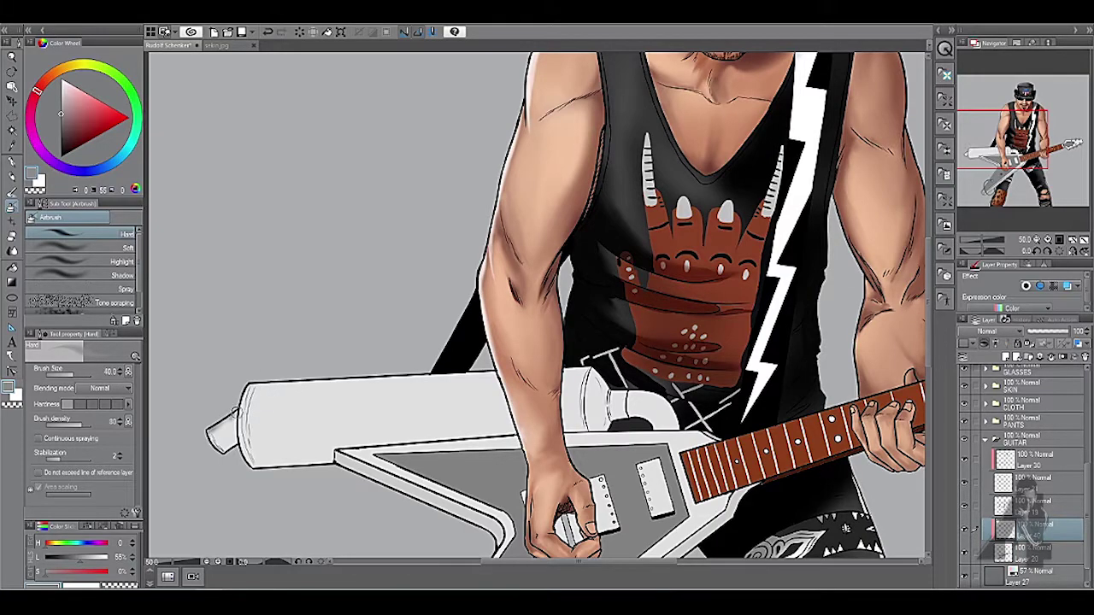
Step: Block in mid-grey patches on the cylinder behind the guitar with the Hard airbrush and fill its lower side using the G-pen
mouse_move(265, 384)
left_mouse_down()
mouse_move(371, 377)
mouse_move(440, 396)
mouse_move(444, 414)
mouse_move(501, 425)
left_mouse_up()
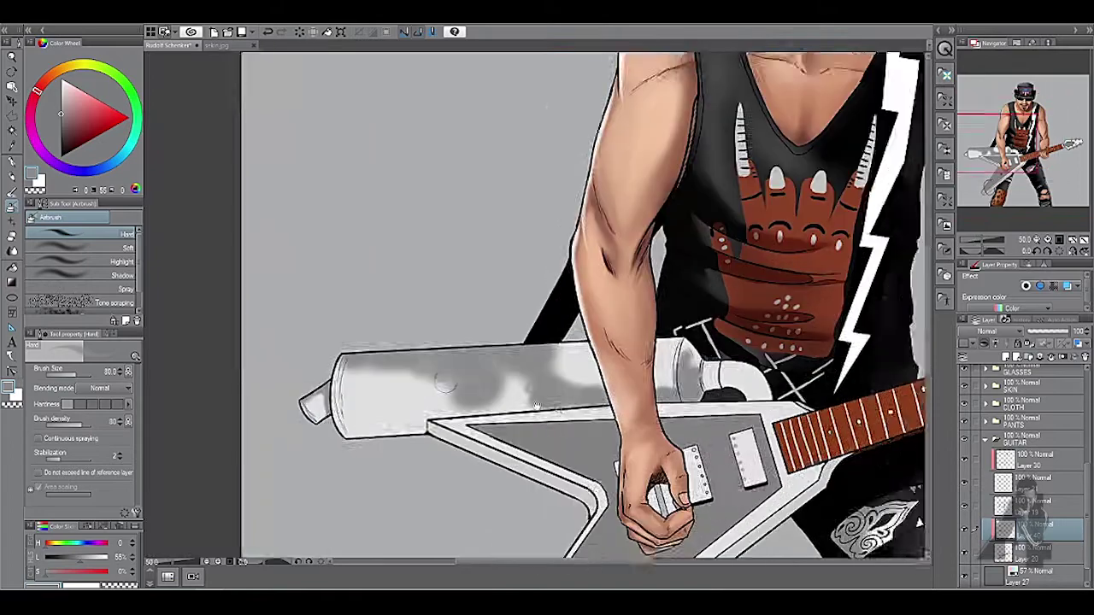
key("p")
left_click_drag(361, 369, 692, 352)
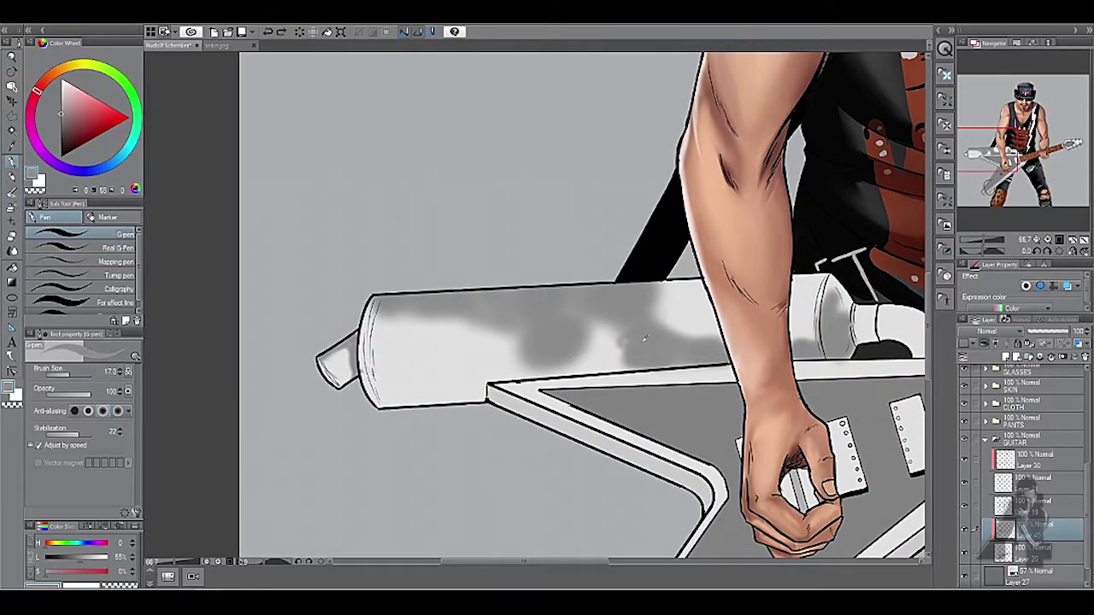
left_click_drag(483, 391, 696, 360)
key("ctrl+z")
left_click_drag(365, 371, 376, 383)
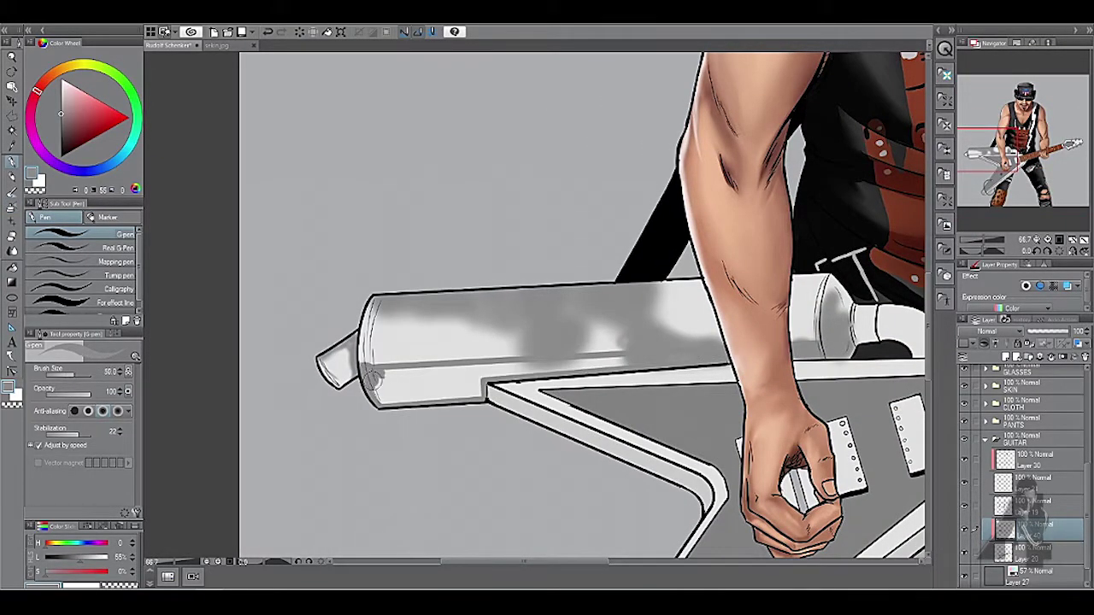
key("ctrl+z")
key("ctrl+z")
key("ctrl+z")
key("ctrl+z")
Step: Blend the cylinder's grey patches into soft metallic tones with Smooth watercolor at size 60
key("b")
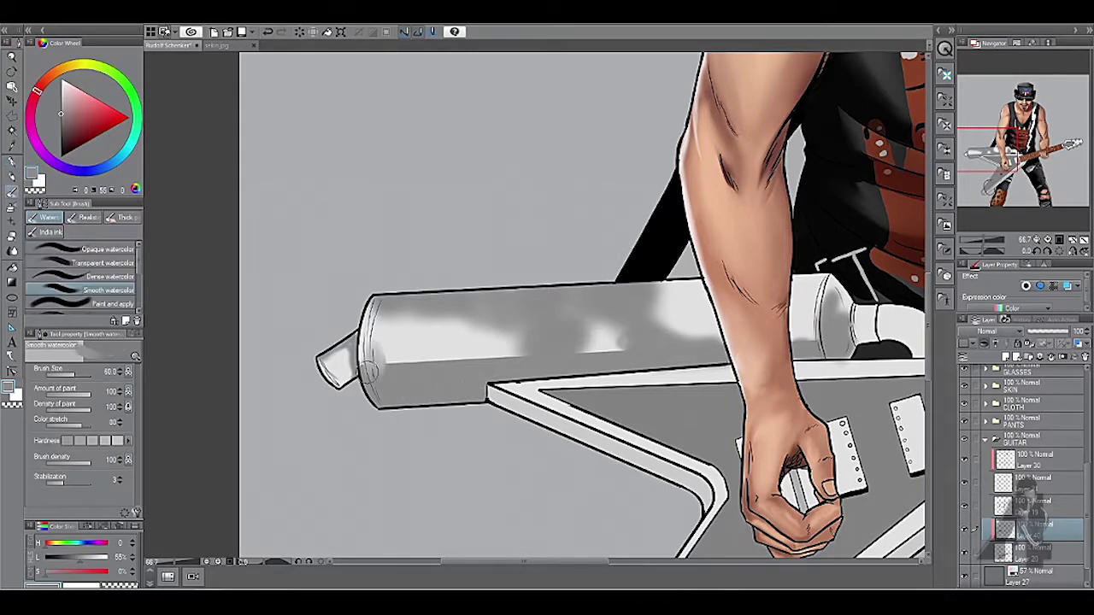
mouse_move(443, 372)
left_mouse_down()
mouse_move(511, 359)
mouse_move(507, 339)
mouse_move(419, 316)
mouse_move(659, 294)
mouse_move(710, 337)
left_mouse_up()
scroll(709, 338, "down", 4)
scroll(755, 266, "up", 4)
mouse_move(402, 384)
left_mouse_down()
mouse_move(461, 359)
mouse_move(521, 376)
mouse_move(675, 329)
mouse_move(526, 329)
left_mouse_up()
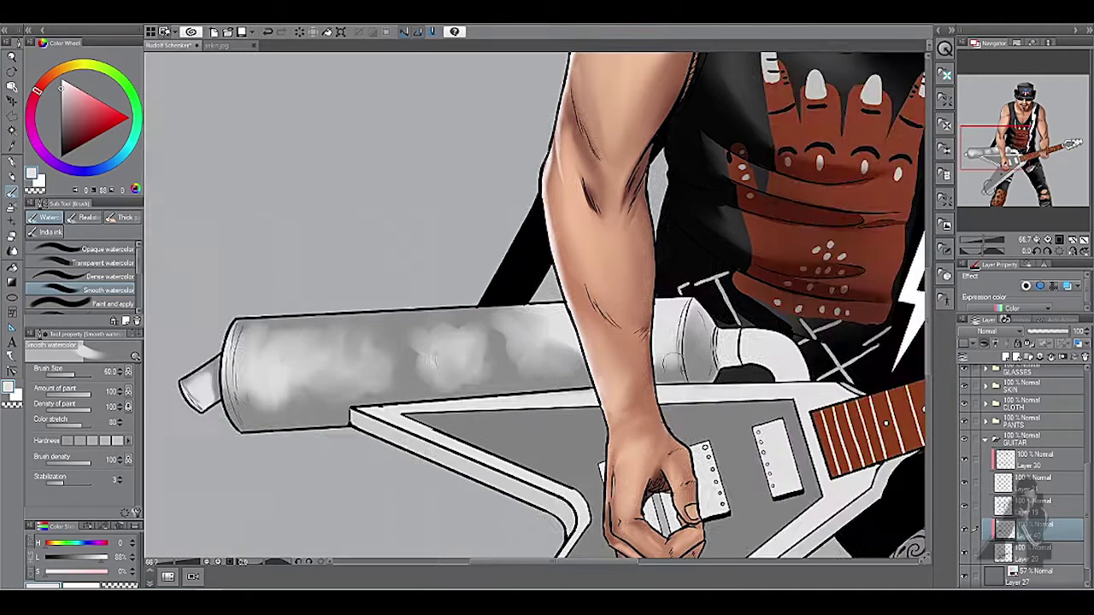
Step: Brush light grey and white metallic highlights along the cylinder's upper and middle areas
left_click_drag(461, 359, 410, 333)
mouse_move(299, 394)
left_mouse_down()
mouse_move(546, 340)
mouse_move(470, 320)
left_mouse_up()
scroll(544, 318, "down", 1)
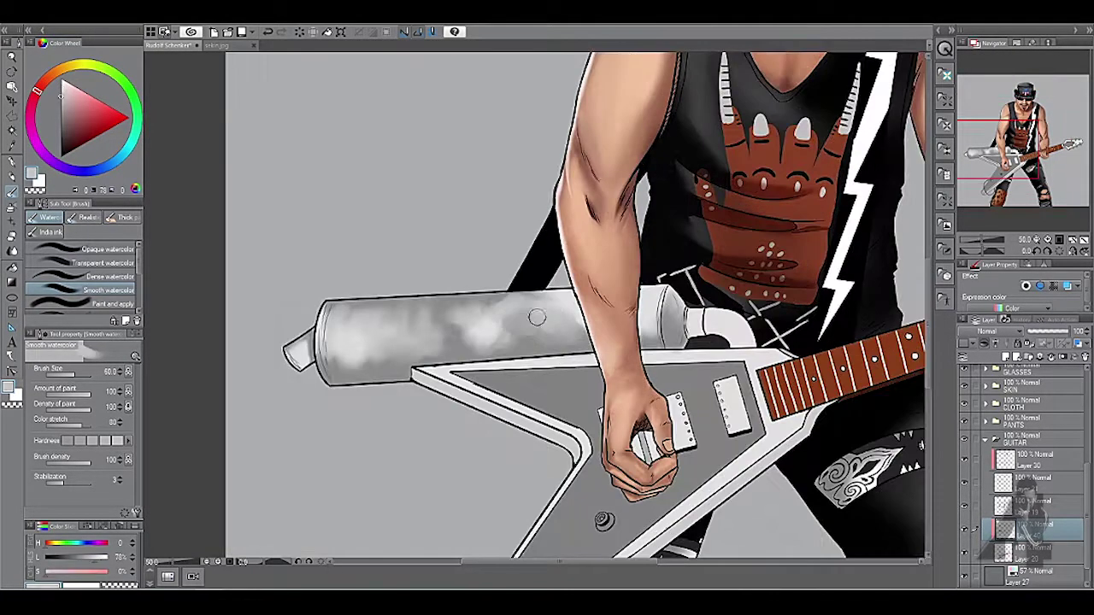
scroll(543, 315, "up", 1)
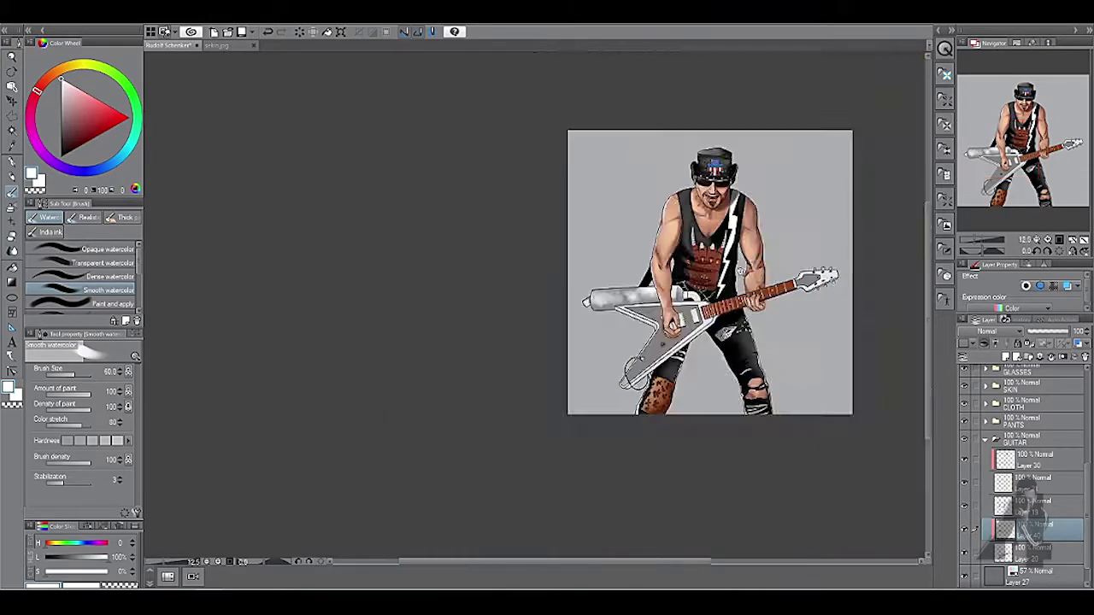
mouse_move(267, 322)
left_mouse_down()
mouse_move(427, 308)
mouse_move(327, 317)
left_mouse_up()
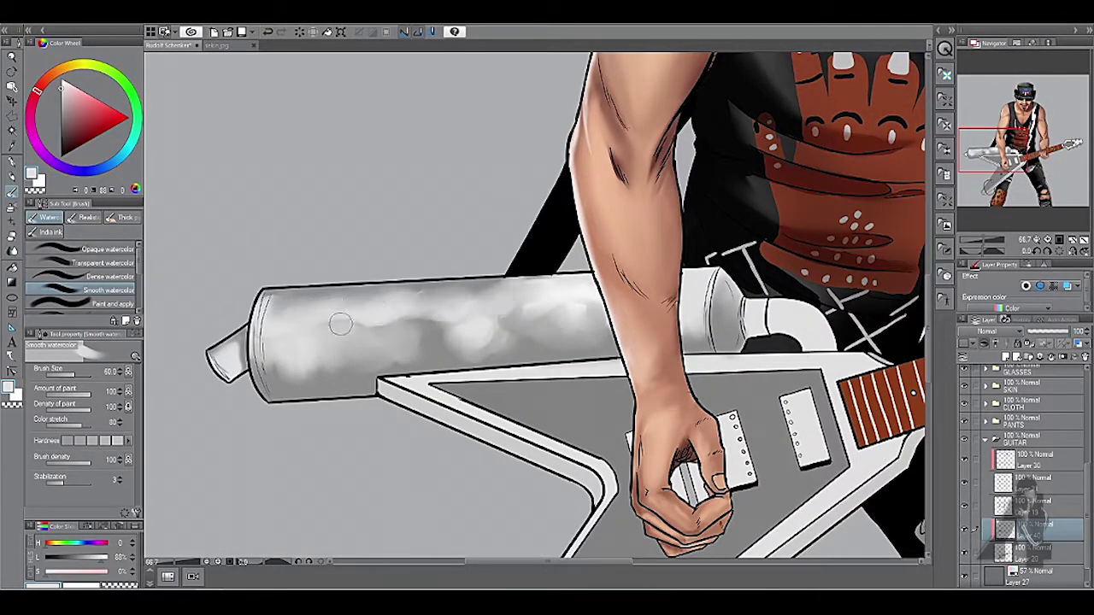
Step: Brush soft light grey highlights over the guitar's flat grey body with Smooth watercolor at size 80
scroll(328, 317, "down", 1)
mouse_move(328, 242)
left_mouse_down()
mouse_move(496, 274)
mouse_move(318, 411)
mouse_move(371, 309)
left_mouse_up()
mouse_move(290, 419)
left_mouse_down()
mouse_move(418, 231)
mouse_move(547, 205)
left_mouse_up()
scroll(374, 300, "down", 3)
scroll(282, 237, "up", 3)
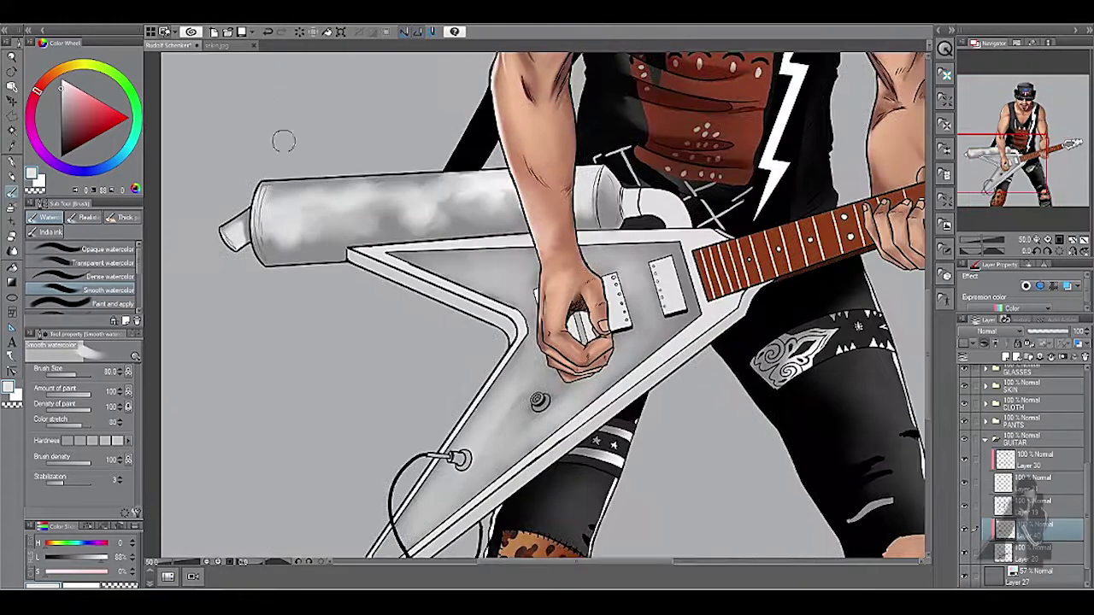
Step: Darken the lower edge of the cylinder with dark grey Smooth watercolor at size 50
key("bracketleft")
key("bracketleft")
key("bracketleft")
left_click_drag(282, 237, 603, 219)
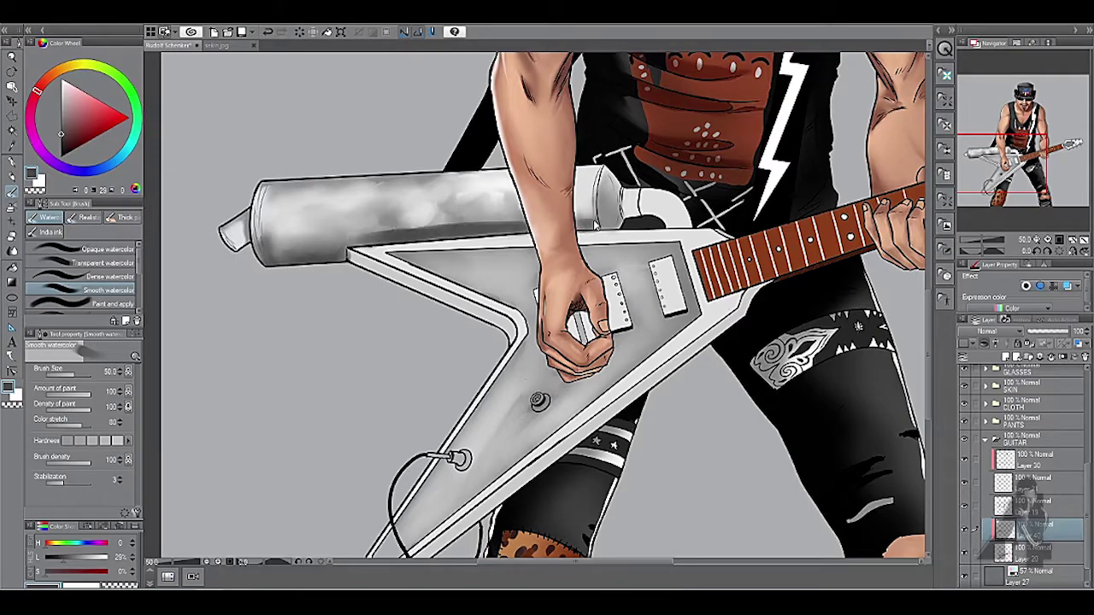
scroll(539, 201, "down", 3)
Step: Shade the cylinder's oval end cap near the pipe with dark grey Smooth watercolor at size 25
scroll(538, 201, "up", 4)
key("bracketleft")
key("bracketleft")
key("bracketleft")
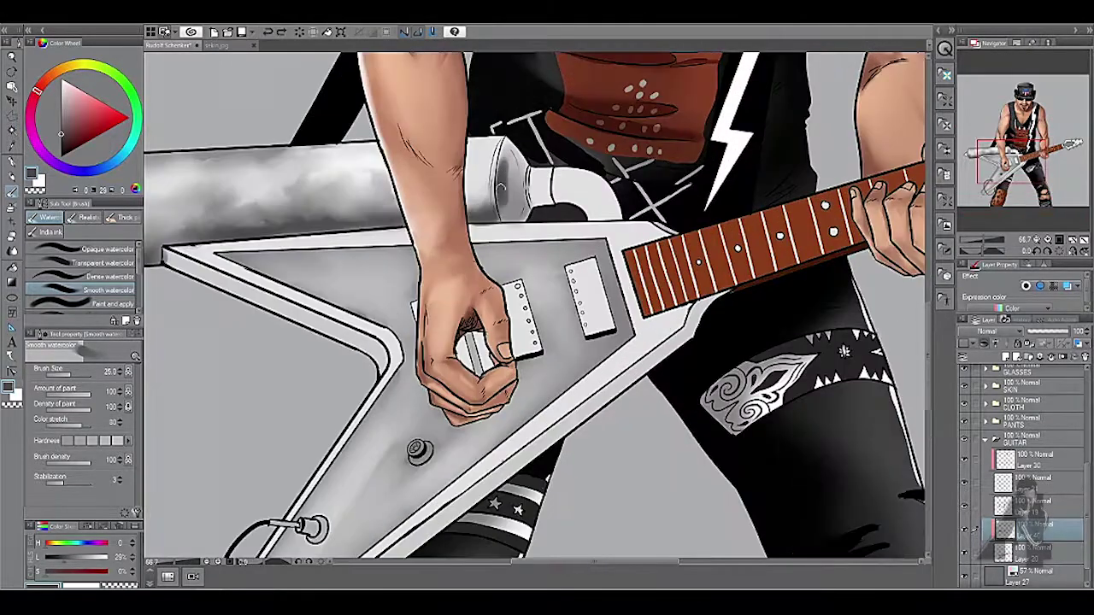
key("e")
scroll(519, 180, "down", 4)
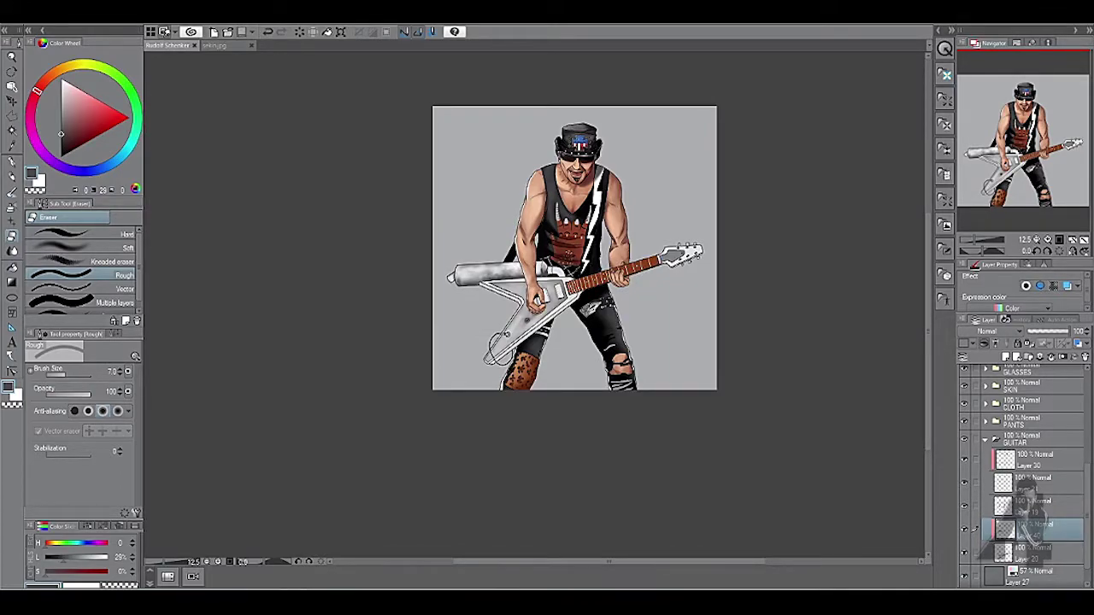
Step: Brush dark grey shading over the guitar body around the picking hand with a larger Smooth watercolor brush
scroll(611, 239, "up", 3)
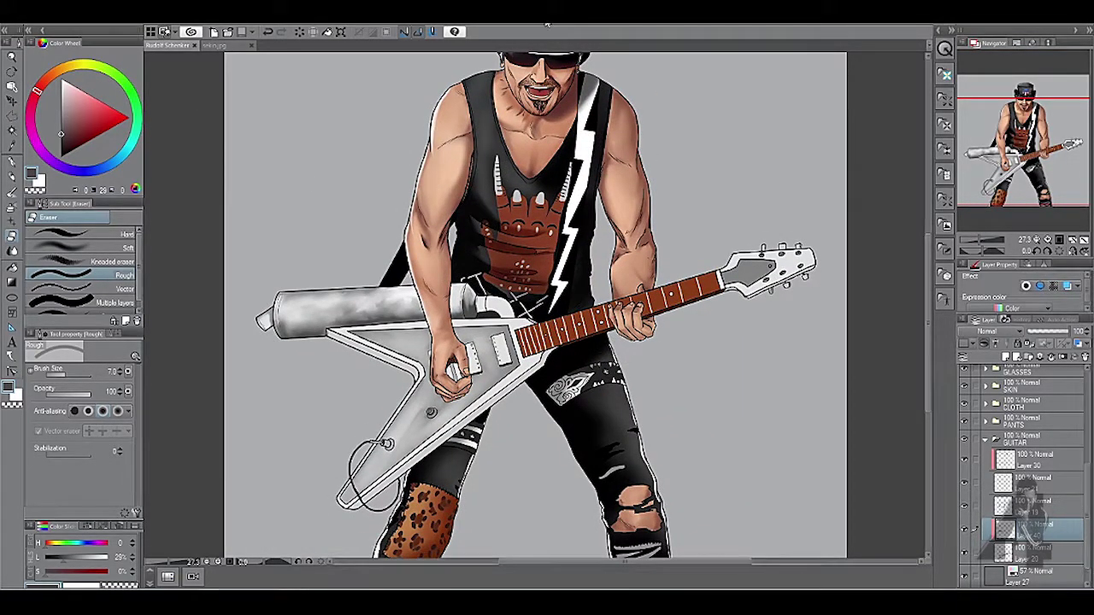
scroll(506, 452, "up", 2)
key("b")
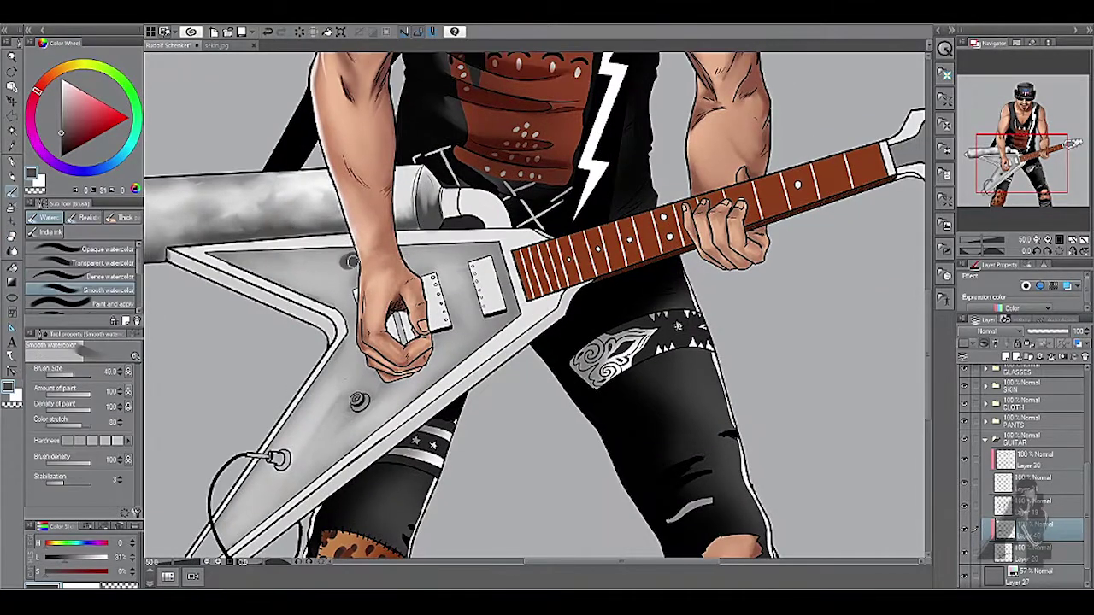
key("bracketright")
key("bracketright")
key("bracketright")
mouse_move(310, 258)
left_mouse_down()
mouse_move(423, 252)
mouse_move(475, 239)
mouse_move(485, 222)
left_mouse_up()
mouse_move(401, 359)
left_mouse_down()
mouse_move(452, 312)
mouse_move(479, 306)
left_mouse_up()
mouse_move(352, 354)
left_mouse_down()
mouse_move(391, 313)
mouse_move(363, 337)
left_mouse_up()
Step: Darken the guitar area showing between the picking hand's fingers with the G-pen
key("e")
scroll(560, 185, "up", 3)
scroll(443, 303, "down", 3)
scroll(391, 321, "up", 3)
key("p")
mouse_move(391, 323)
left_mouse_down()
mouse_move(408, 381)
mouse_move(443, 303)
mouse_move(463, 314)
left_mouse_up()
Step: Blend the dark grey shading across the guitar body with Smooth watercolor at size 60
key("b")
key("bracketleft")
scroll(599, 246, "down", 3)
scroll(528, 309, "up", 2)
key("bracketright")
key("bracketright")
key("bracketright")
key("bracketright")
scroll(506, 371, "down", 1)
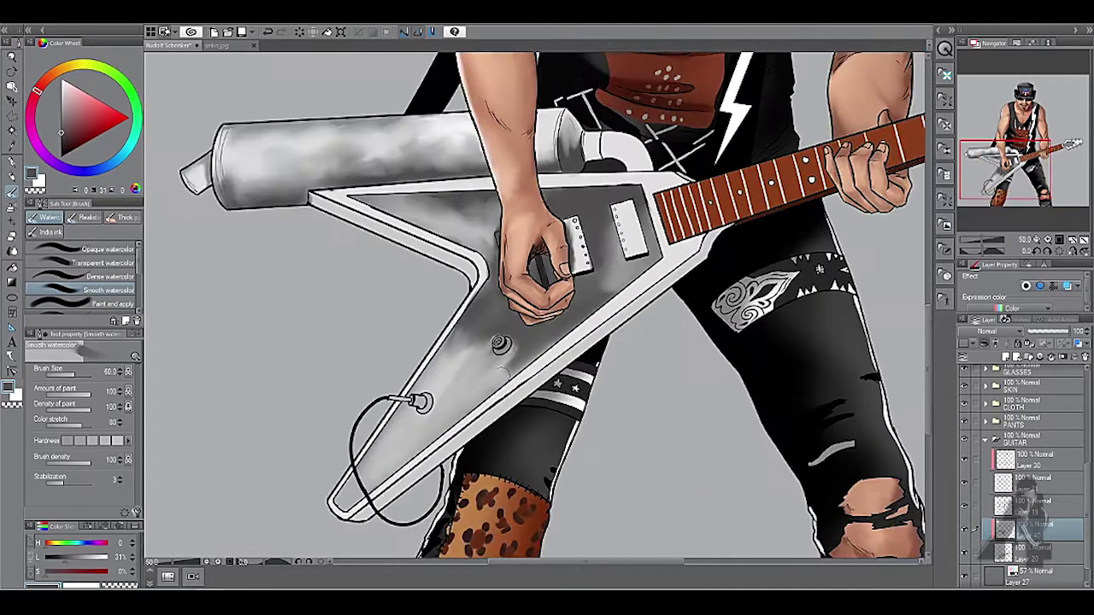
scroll(478, 389, "down", 2)
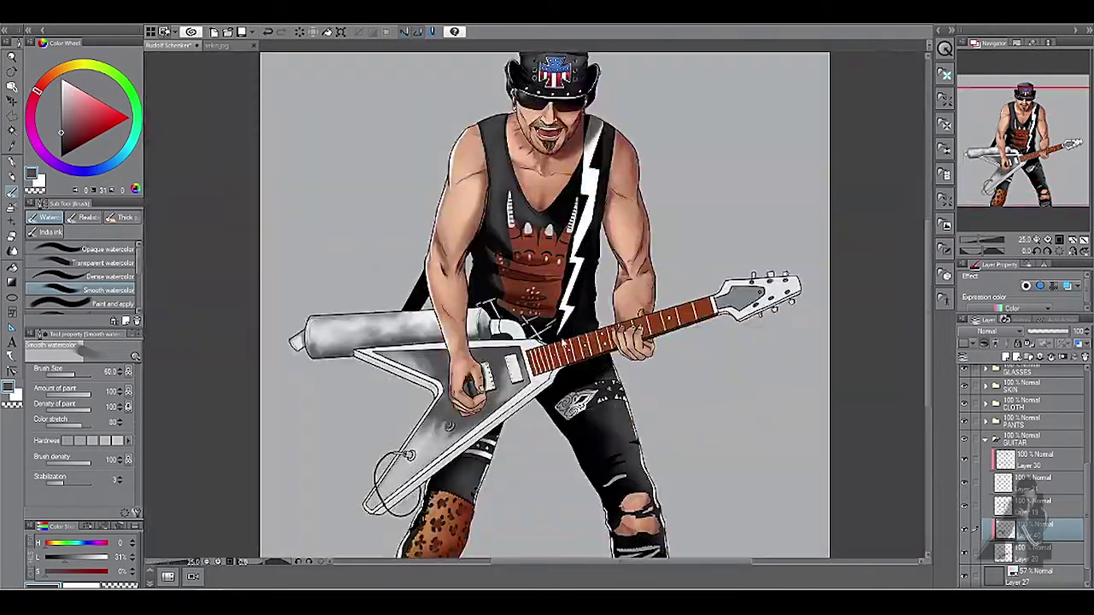
Step: Shade the pipe connector between the cylinder's end cap and the elbow in greys with light highlights, using Smooth watercolor at size 17
scroll(474, 342, "up", 3)
key("bracketleft")
key("bracketleft")
key("bracketleft")
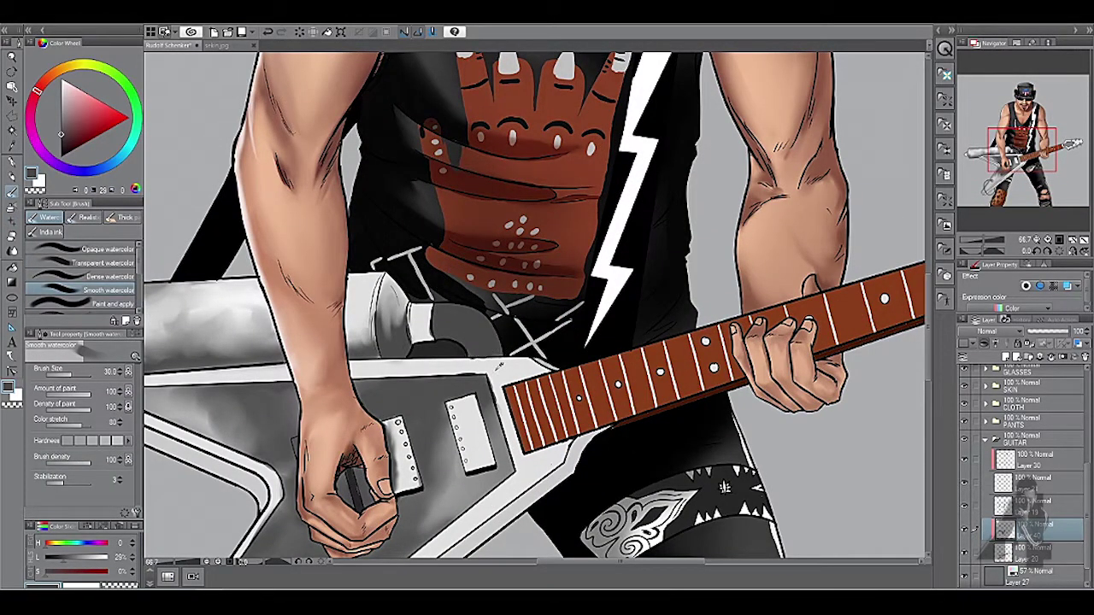
scroll(500, 365, "up", 2)
scroll(556, 320, "up", 3)
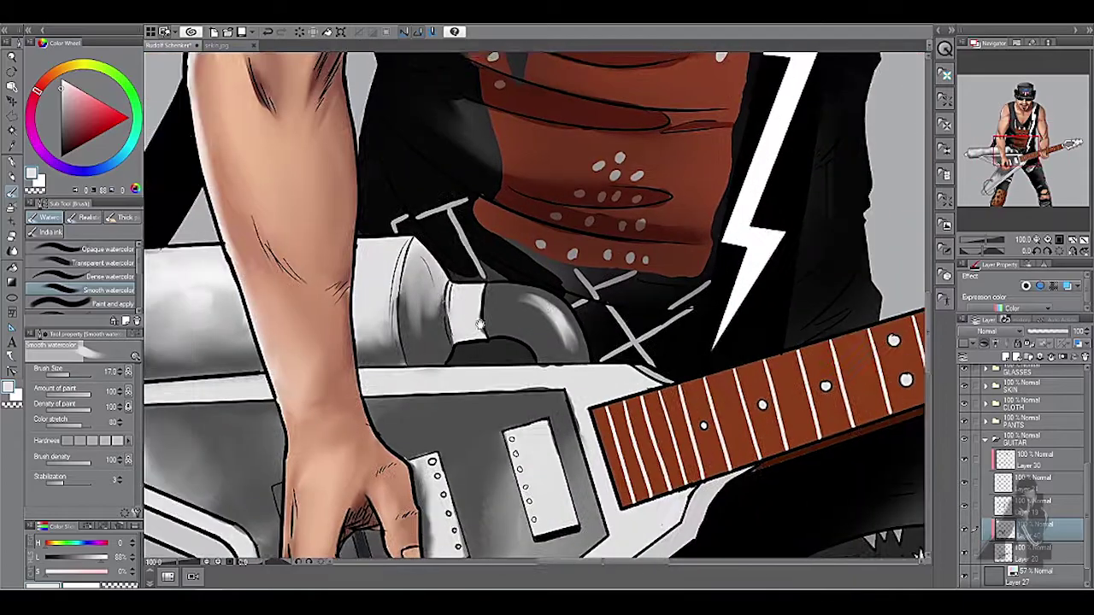
scroll(476, 342, "down", 5)
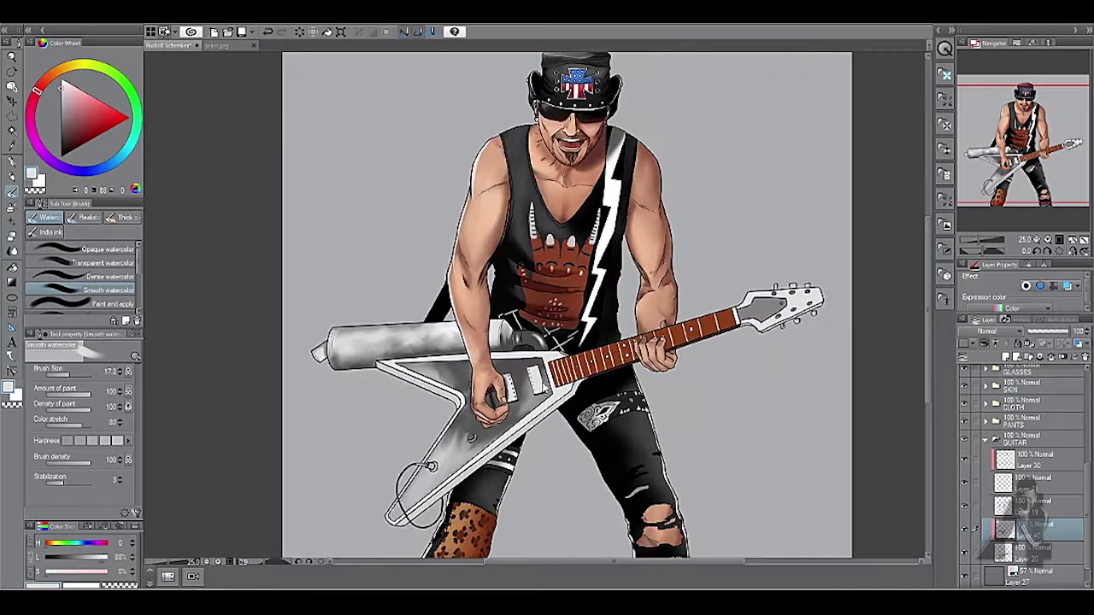
scroll(317, 352, "up", 5)
scroll(318, 353, "down", 6)
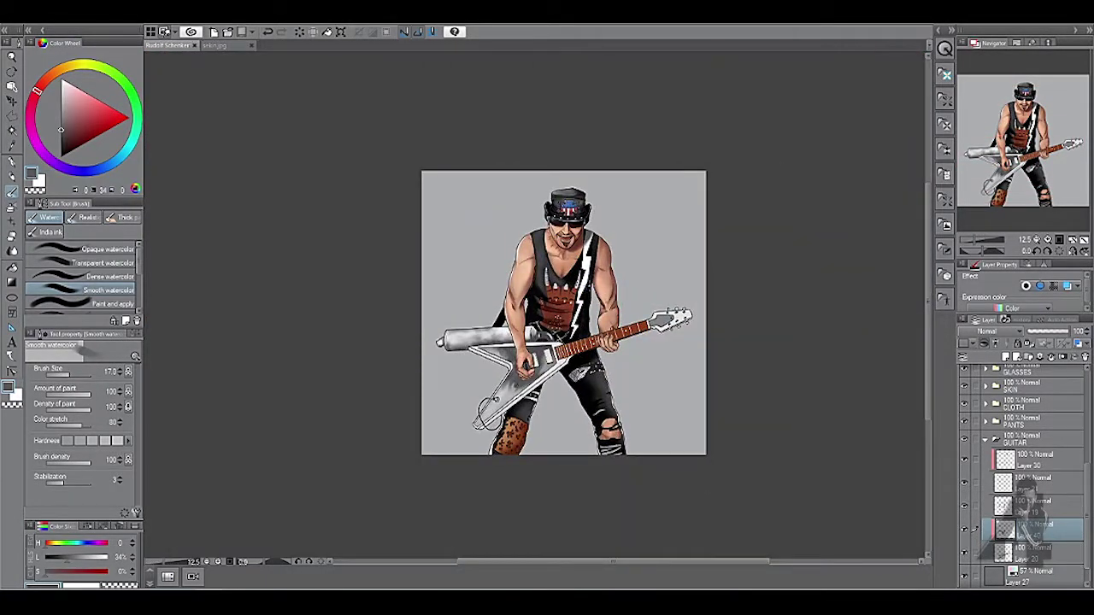
scroll(547, 297, "up", 6)
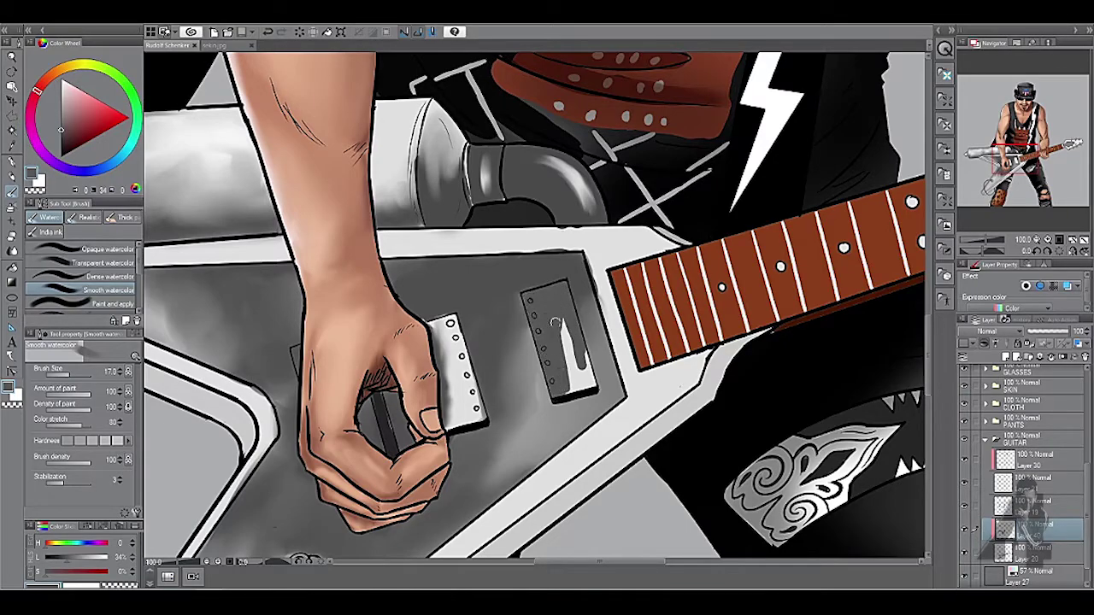
Step: Cover the guitar's two pickups with dark grey Smooth watercolor and brush soft light reflections onto them
key("x")
left_click_drag(568, 308, 581, 363)
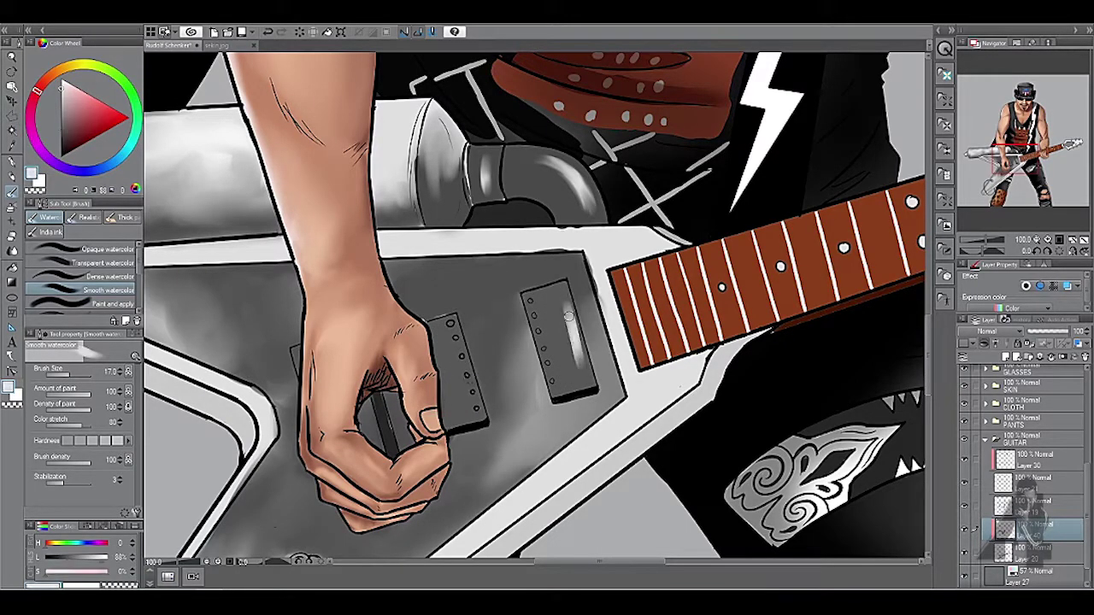
scroll(464, 413, "up", 2)
left_click_drag(557, 322, 585, 429)
left_click_drag(547, 282, 534, 376)
left_click_drag(534, 325, 564, 428)
key("bracketright")
left_click_drag(378, 473, 434, 447)
Step: Darken both pickups and paint a thin light highlight along the neck pickup's edge with Smooth watercolor at size 8
scroll(547, 402, "up", 10)
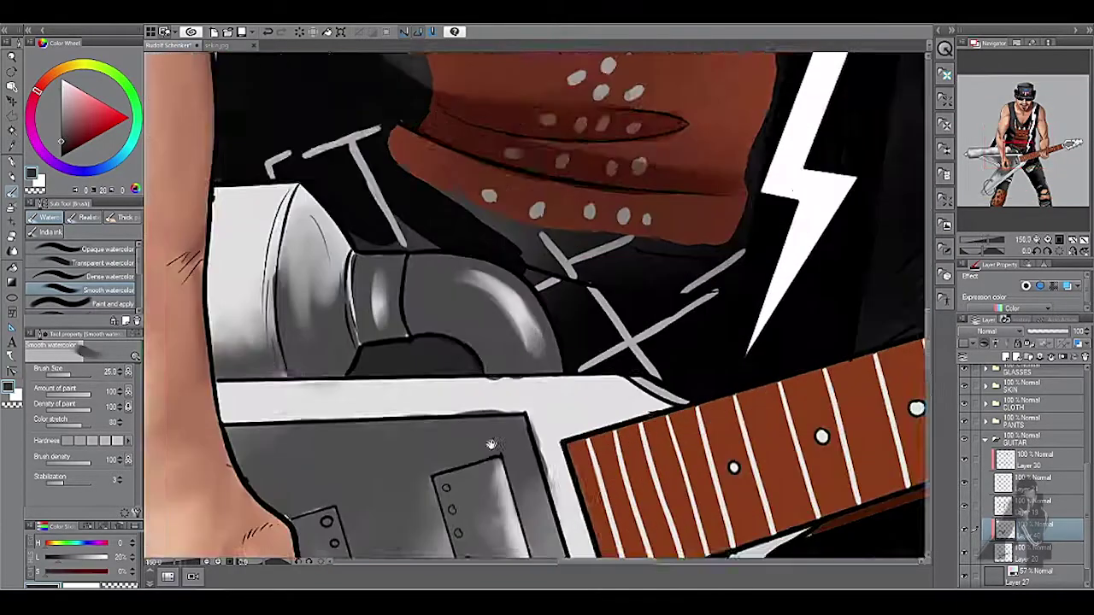
mouse_move(466, 333)
left_mouse_down()
mouse_move(438, 361)
mouse_move(503, 429)
mouse_move(475, 440)
left_mouse_up()
left_click_drag(472, 364, 527, 336)
left_click_drag(363, 286, 376, 380)
mouse_move(355, 308)
left_mouse_down()
mouse_move(352, 431)
mouse_move(389, 441)
left_mouse_up()
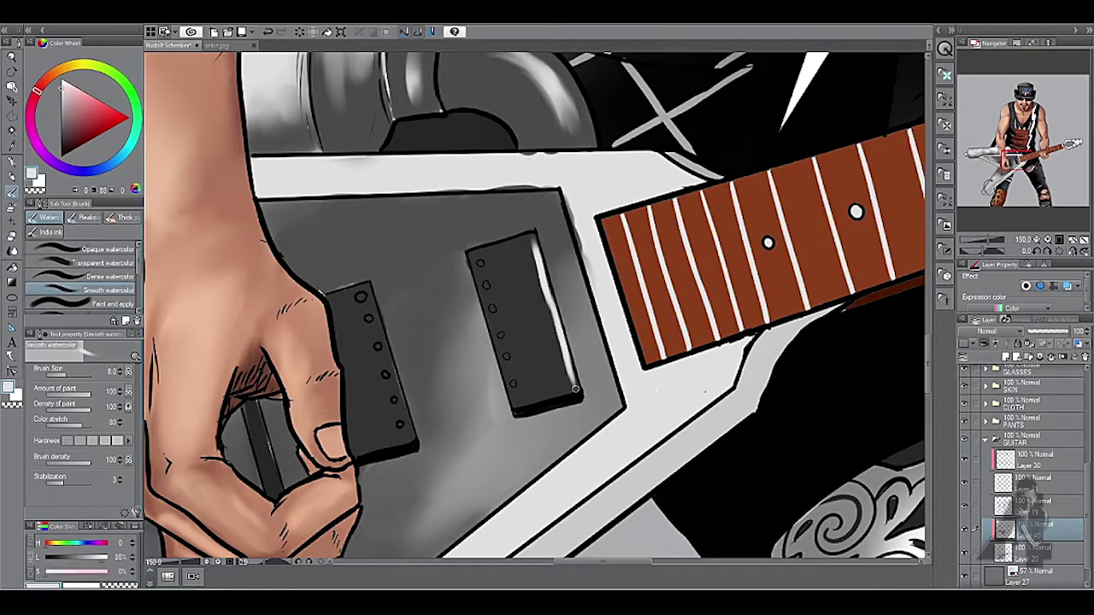
scroll(391, 445, "down", 5)
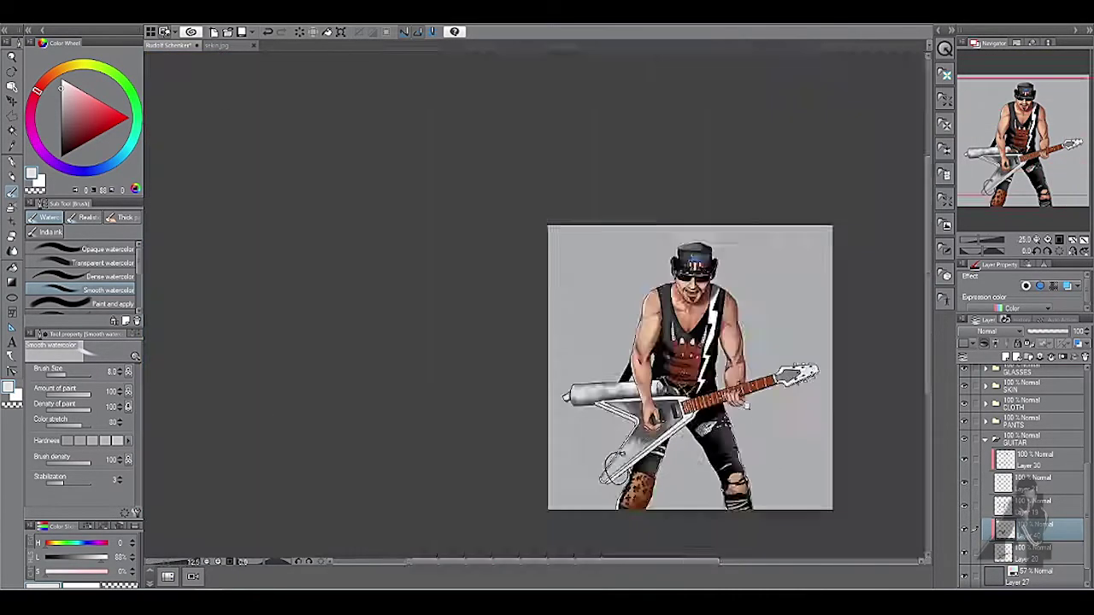
Step: Shade the control knob on the guitar body in greys with Smooth watercolor at size 10
scroll(547, 411, "up", 3)
scroll(457, 353, "up", 1)
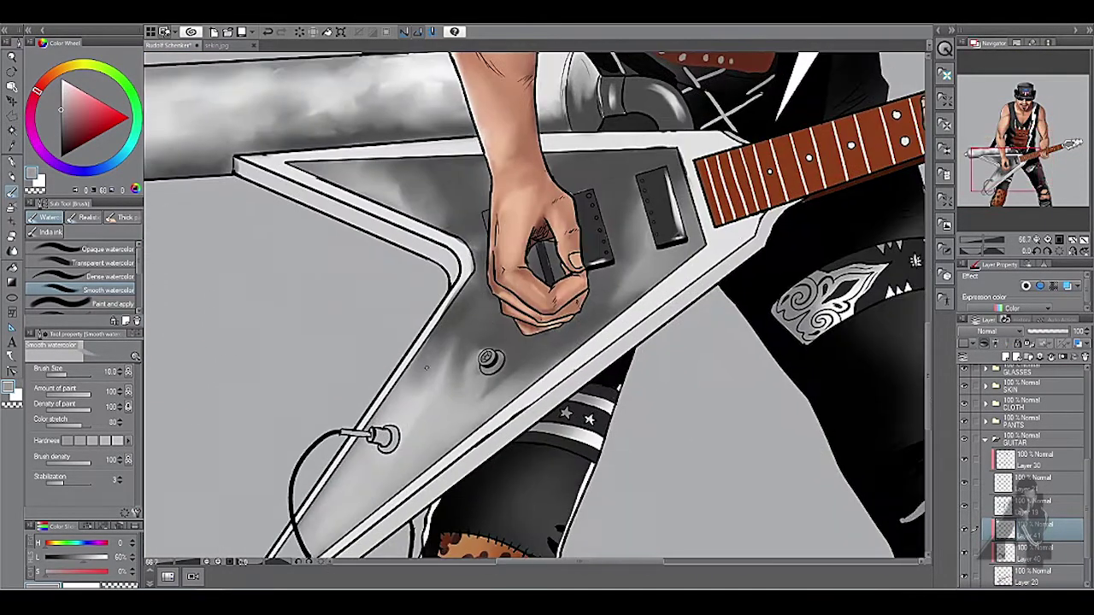
scroll(537, 308, "down", 3)
scroll(537, 307, "up", 2)
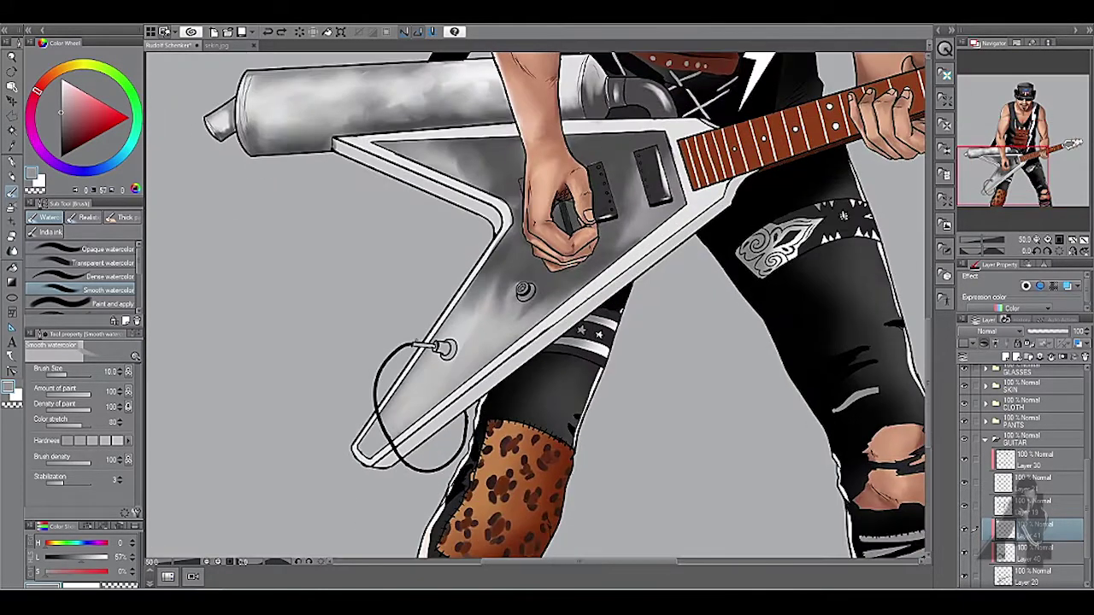
Step: Touch up the lower tip of the guitar's face with grey using the G-pen at size 20
key("p")
scroll(360, 410, "up", 3)
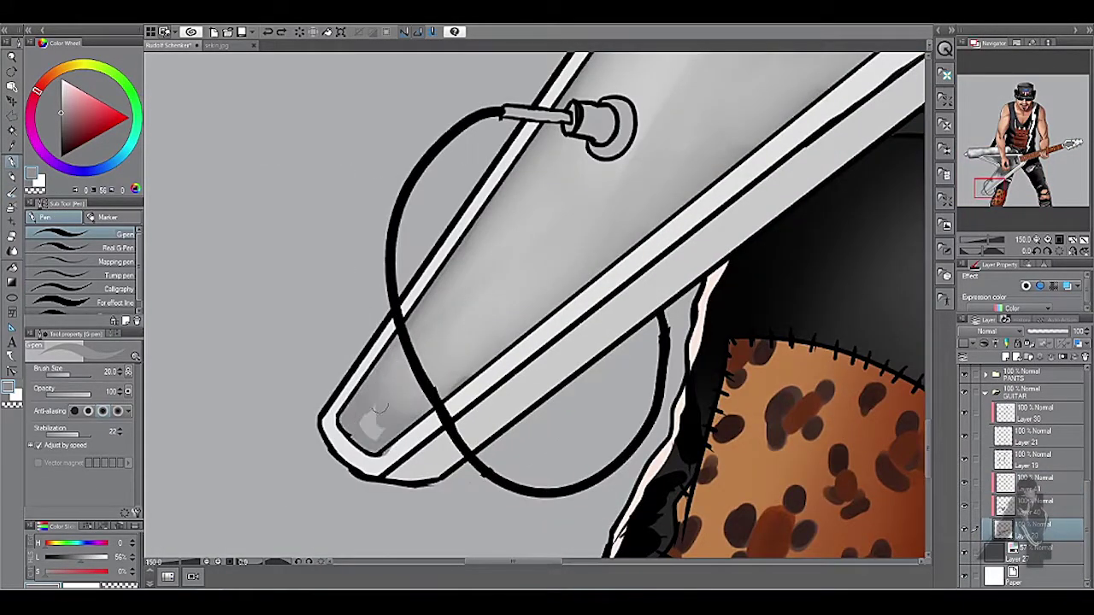
scroll(384, 386, "down", 4)
scroll(331, 336, "up", 1)
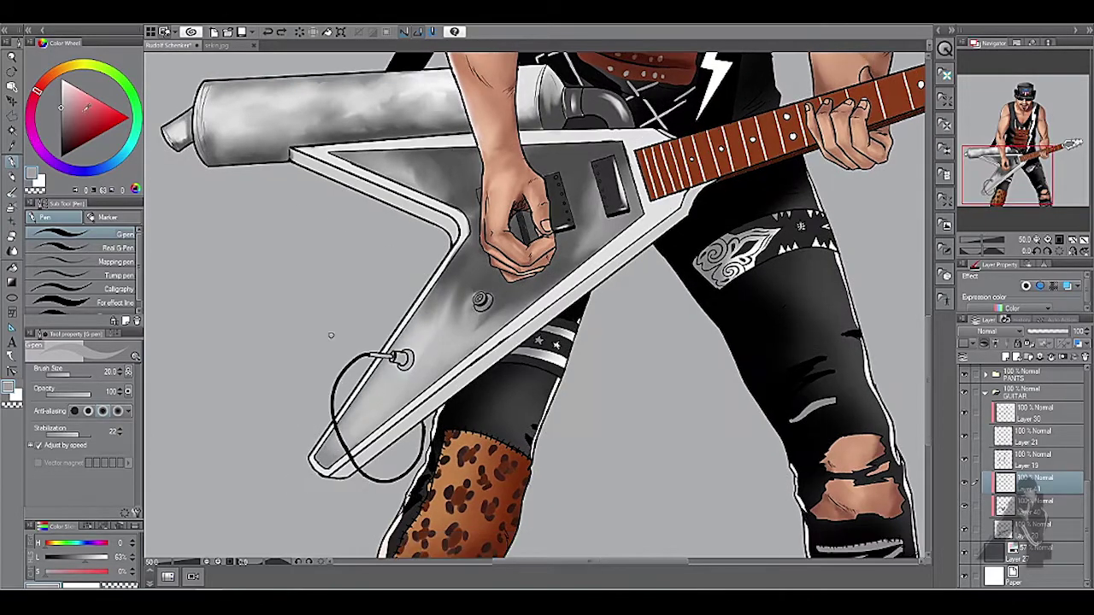
Step: Paint a tread-plate pattern of short paired dashes over the guitar body with the G-pen at size 20, alternating dark and light greys
left_click_drag(432, 336, 452, 307)
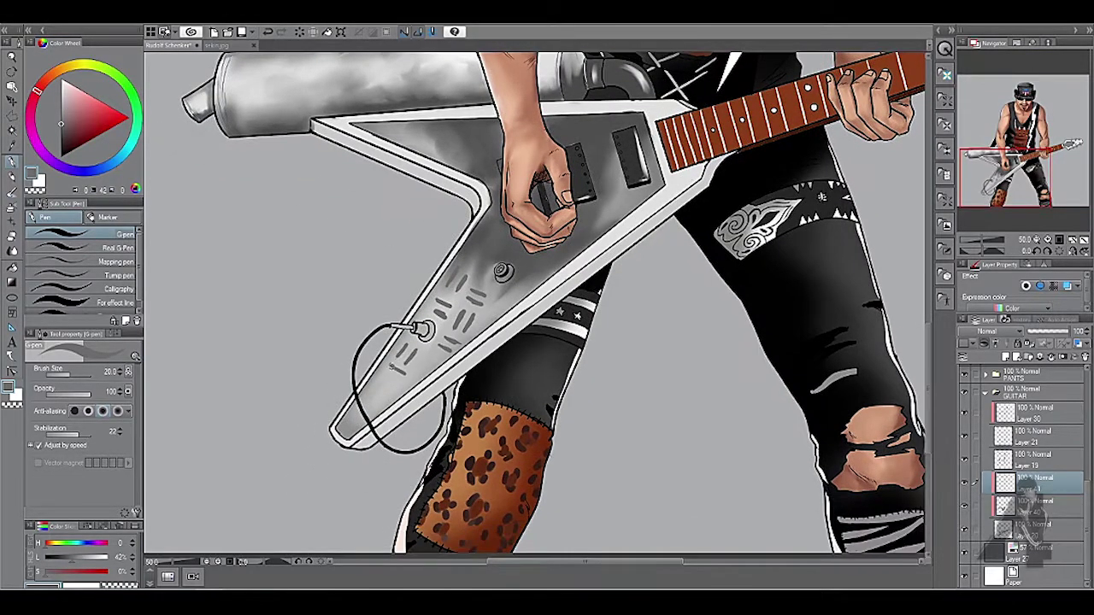
scroll(355, 420, "down", 2)
scroll(355, 420, "up", 2)
left_click_drag(374, 333, 445, 249)
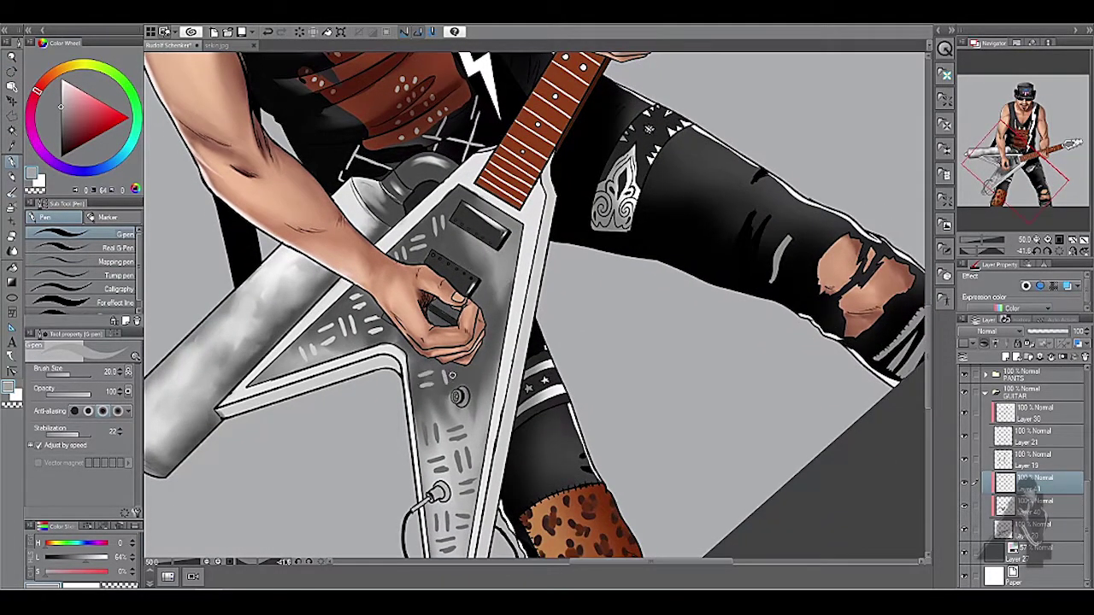
left_click_drag(443, 380, 477, 301)
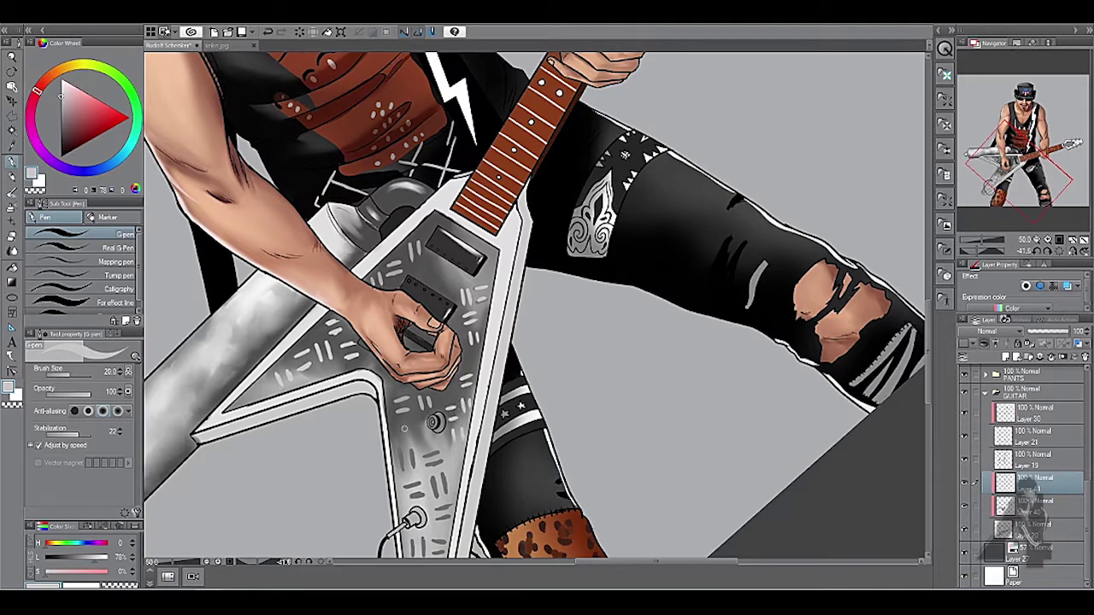
scroll(467, 311, "down", 3)
key("ctrl+0")
scroll(467, 311, "up", 3)
scroll(467, 311, "down", 2)
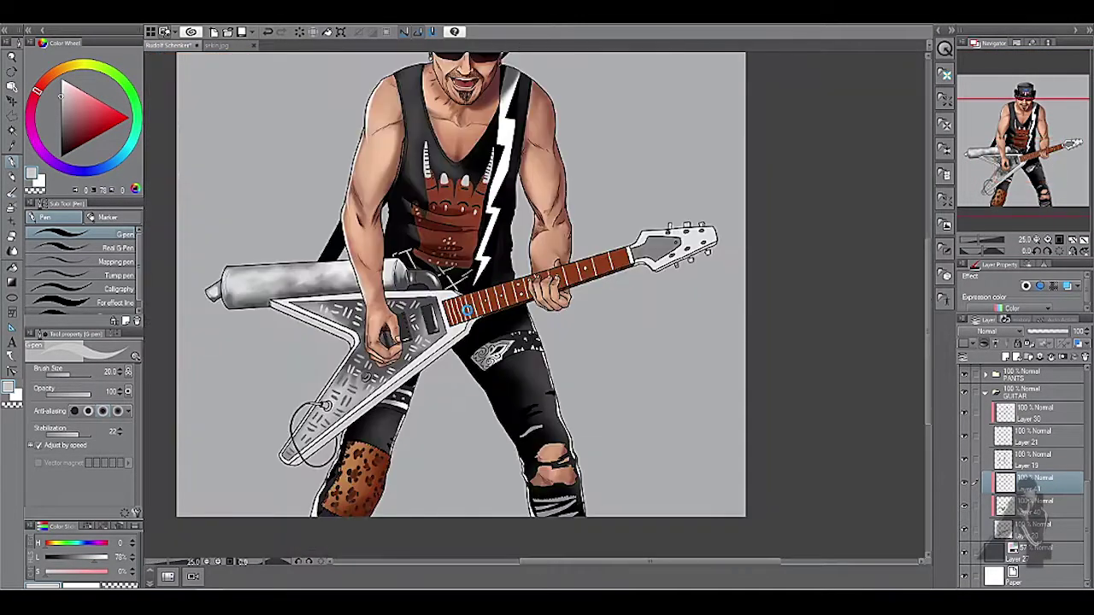
Step: Fill the side edge of the guitar body, including the V notch, with dark grey using the G-pen at size 17
scroll(467, 311, "up", 3)
left_click_drag(518, 215, 747, 48)
scroll(567, 184, "down", 2)
scroll(567, 184, "up", 2)
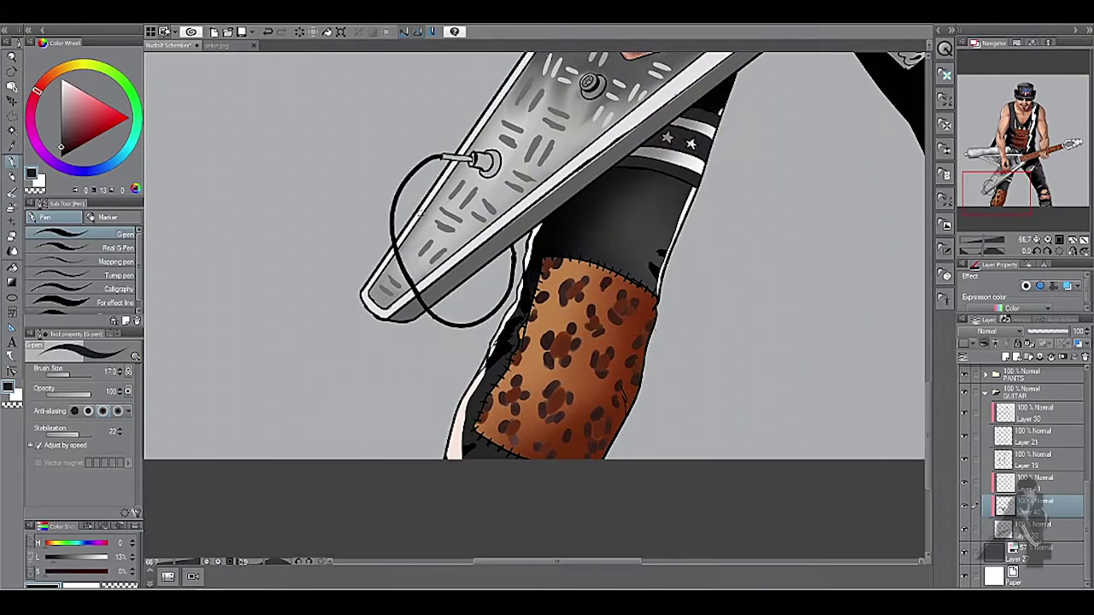
scroll(629, 299, "down", 3)
scroll(630, 298, "up", 5)
left_click_drag(501, 251, 410, 407)
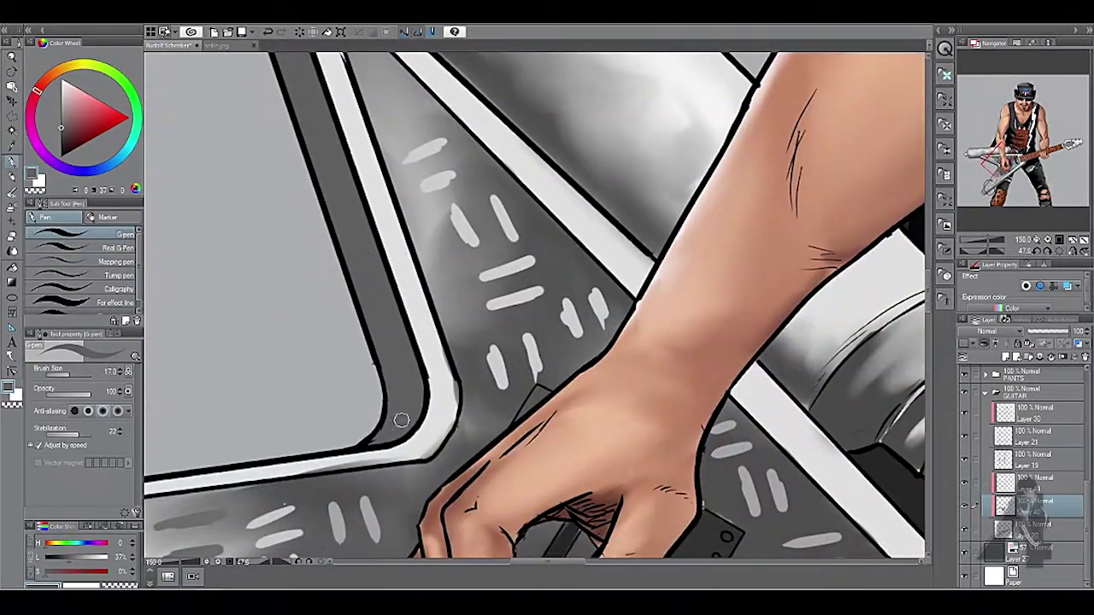
Step: Shade the guitar body's side edge near-black with Smooth watercolor at size 20 and hide the grey background
scroll(411, 407, "down", 3)
scroll(550, 276, "up", 3)
key("b")
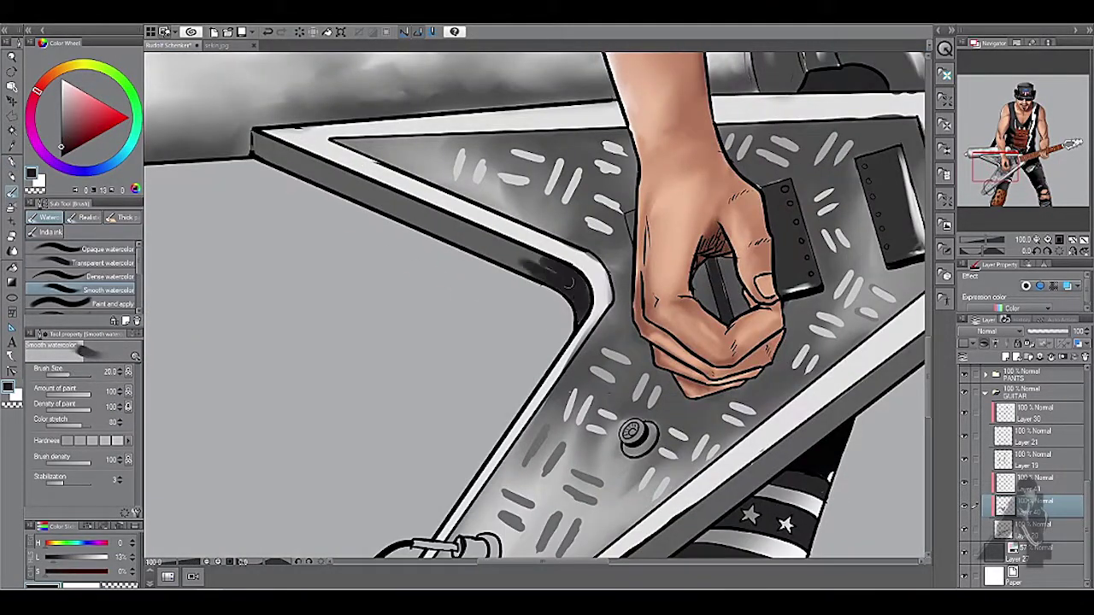
left_click_drag(541, 267, 688, 113)
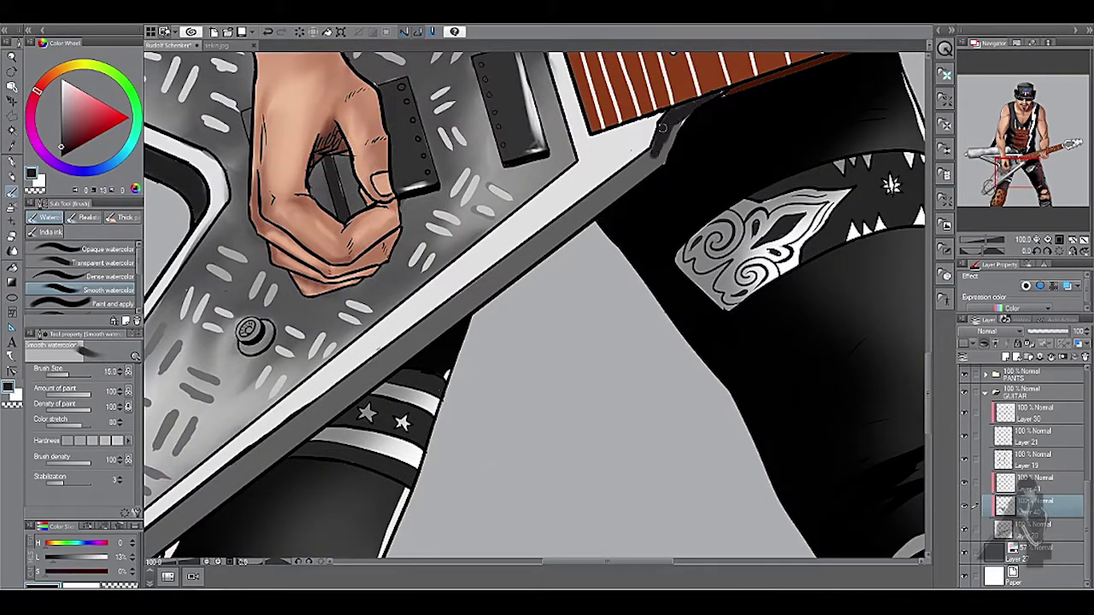
left_click_drag(164, 559, 260, 377)
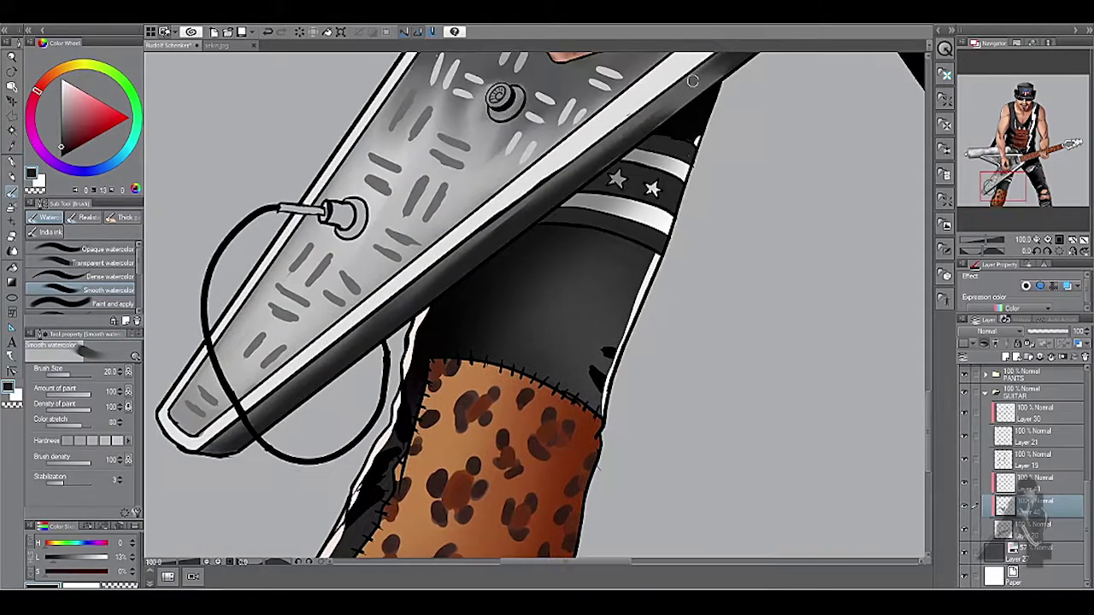
key("ctrl+0")
key("ctrl+plus")
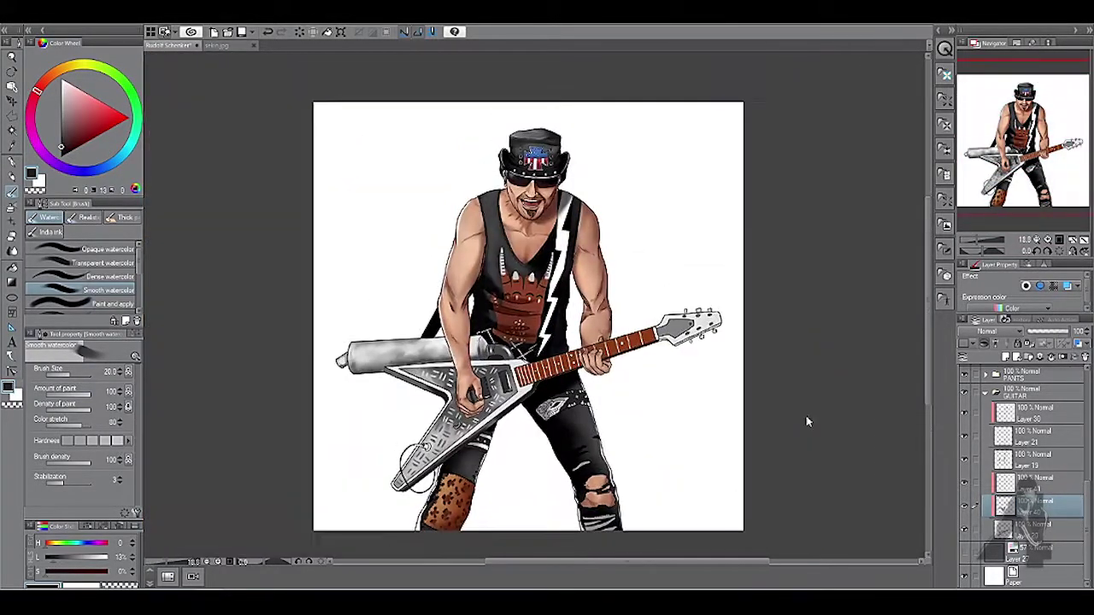
Step: Paint the headstock's face white with Smooth watercolor and clean up around the tuning pegs with the Rough eraser at size 7
scroll(735, 299, "up", 5)
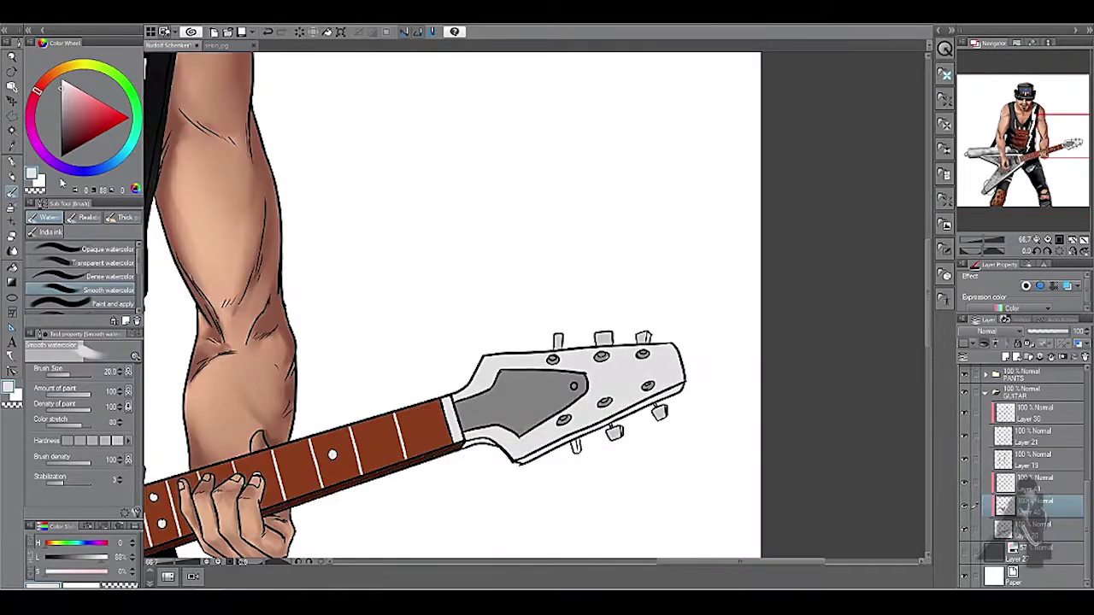
scroll(486, 495, "up", 1)
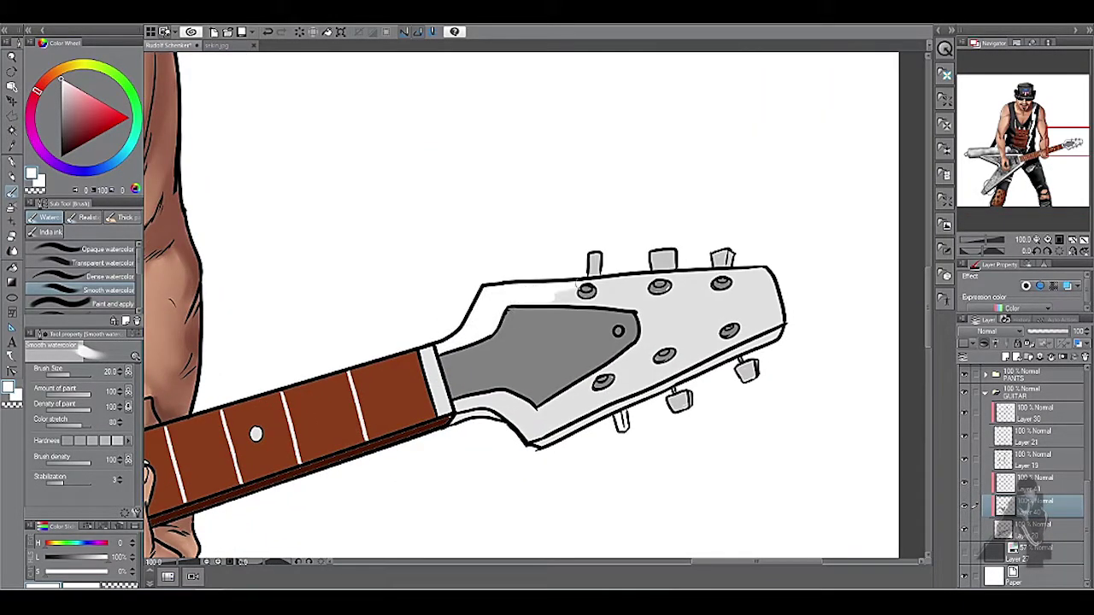
scroll(622, 305, "down", 1)
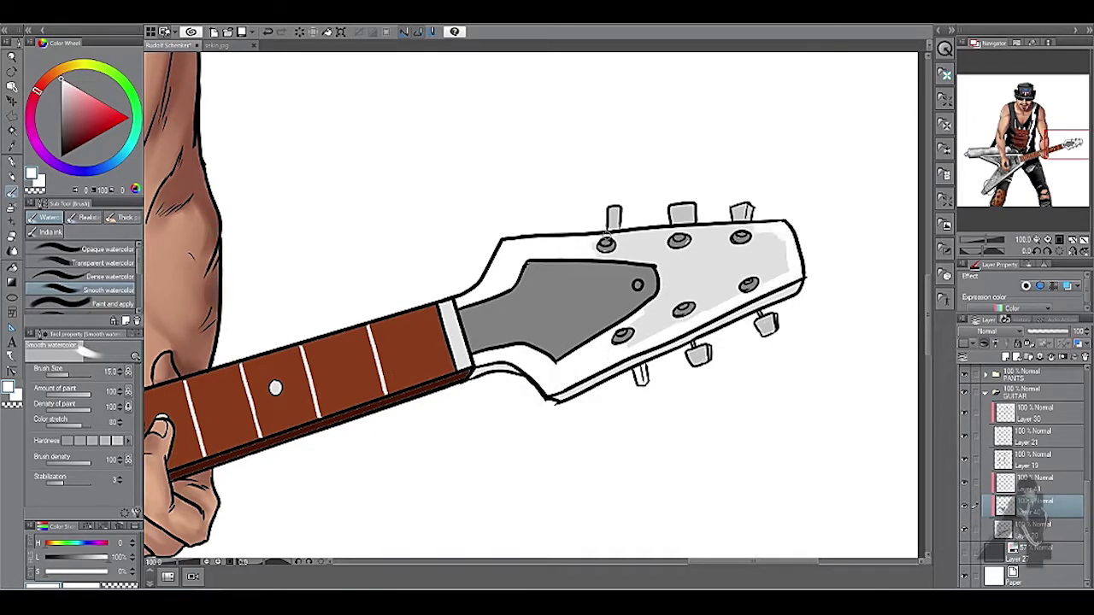
left_click_drag(626, 240, 650, 246)
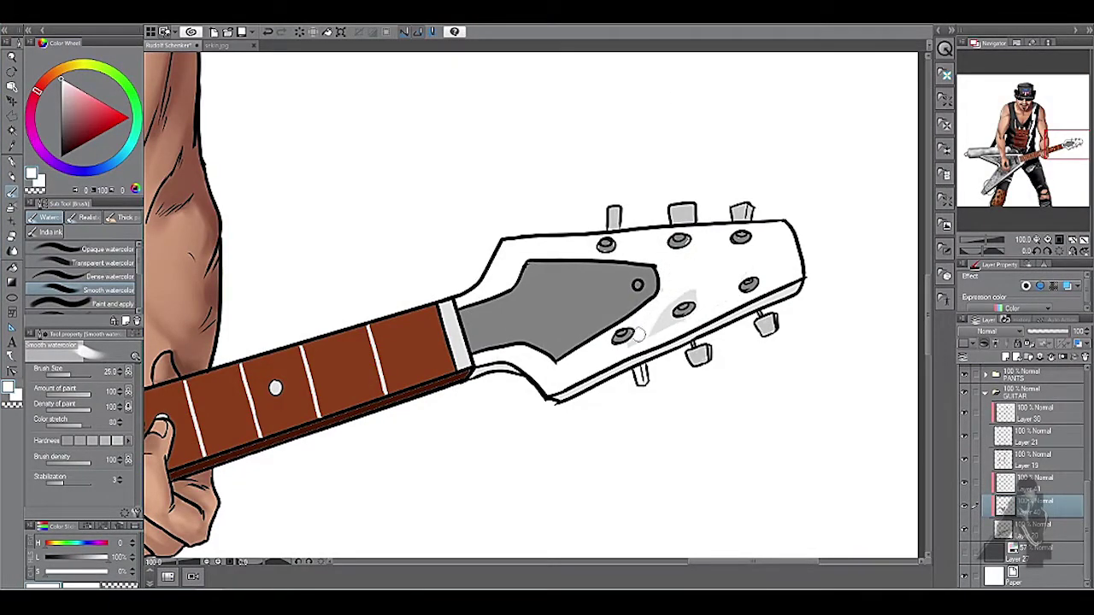
left_click_drag(637, 334, 729, 264)
scroll(696, 252, "up", 2)
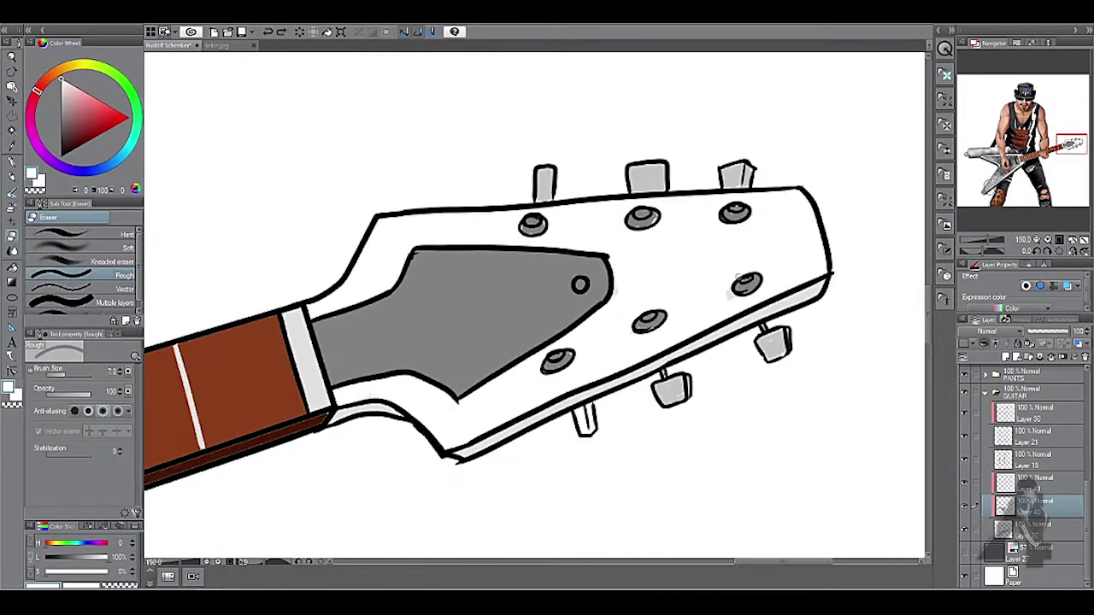
scroll(684, 182, "down", 2)
scroll(684, 183, "up", 3)
Step: Shade the headstock's side edge near-black with Smooth watercolor at size 17 and save the file
left_click_drag(744, 171, 675, 192)
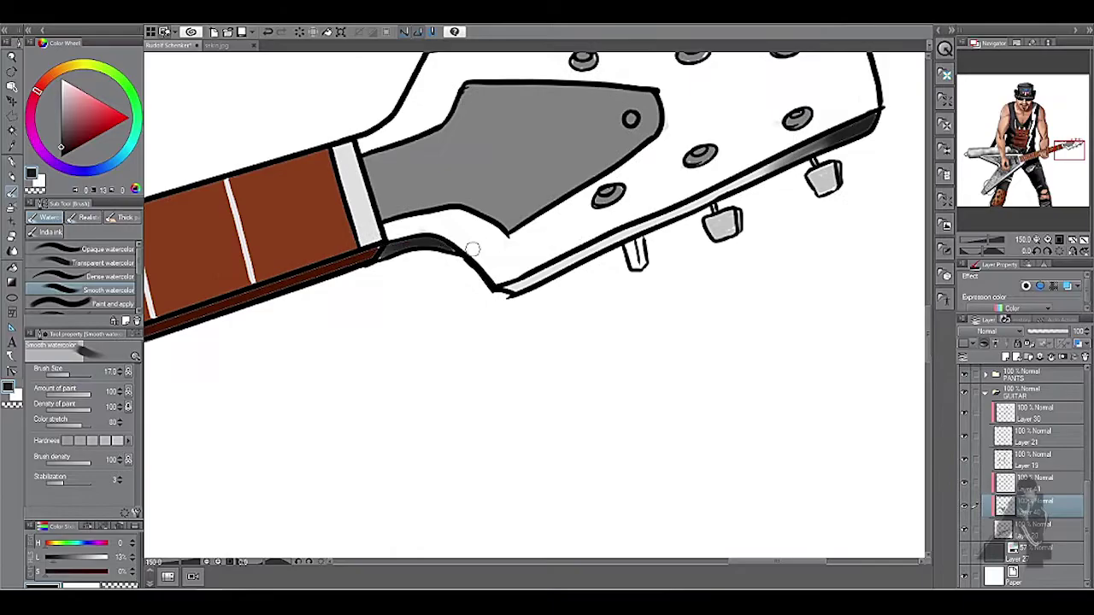
key("ctrl+0")
key("ctrl+s")
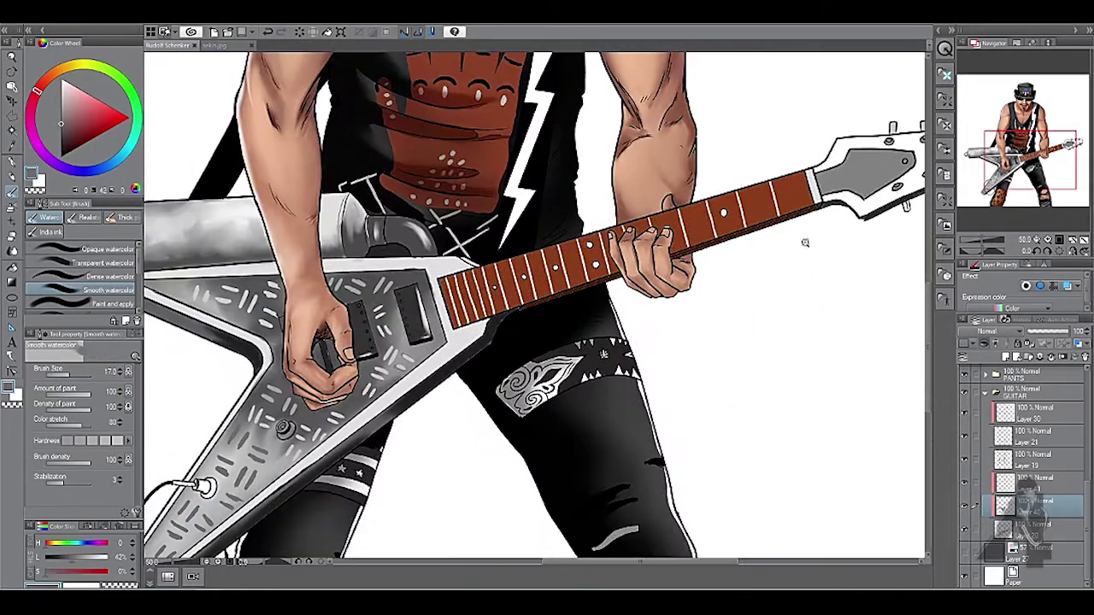
Step: Brush soft light and dark grey metallic shading onto the headstock's inner plate with Smooth watercolor
scroll(709, 257, "up", 2)
mouse_move(547, 342)
left_mouse_down()
mouse_move(583, 335)
mouse_move(641, 308)
mouse_move(760, 289)
mouse_move(676, 275)
mouse_move(683, 304)
mouse_move(671, 295)
mouse_move(650, 316)
left_mouse_up()
key("ctrl+0")
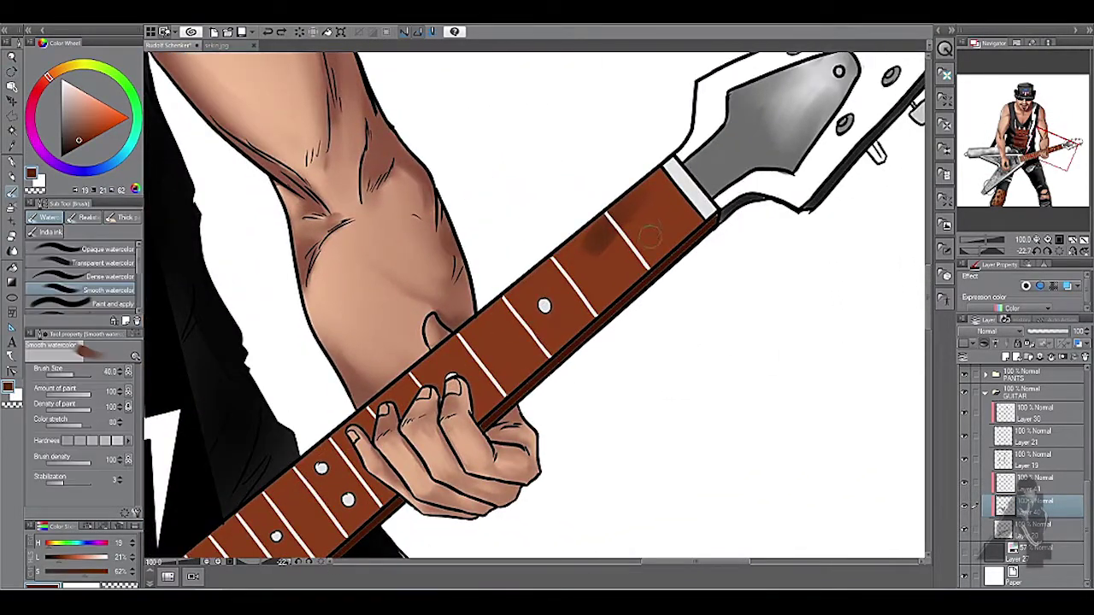
Step: Shade the fretboard next to the headstock with dark brown Smooth watercolor at size 40
mouse_move(649, 235)
left_mouse_down()
mouse_move(428, 376)
mouse_move(598, 248)
left_mouse_up()
mouse_move(695, 202)
left_mouse_down()
mouse_move(483, 395)
mouse_move(583, 303)
mouse_move(498, 366)
mouse_move(628, 240)
left_mouse_up()
key("bracketright")
key("bracketright")
key("bracketright")
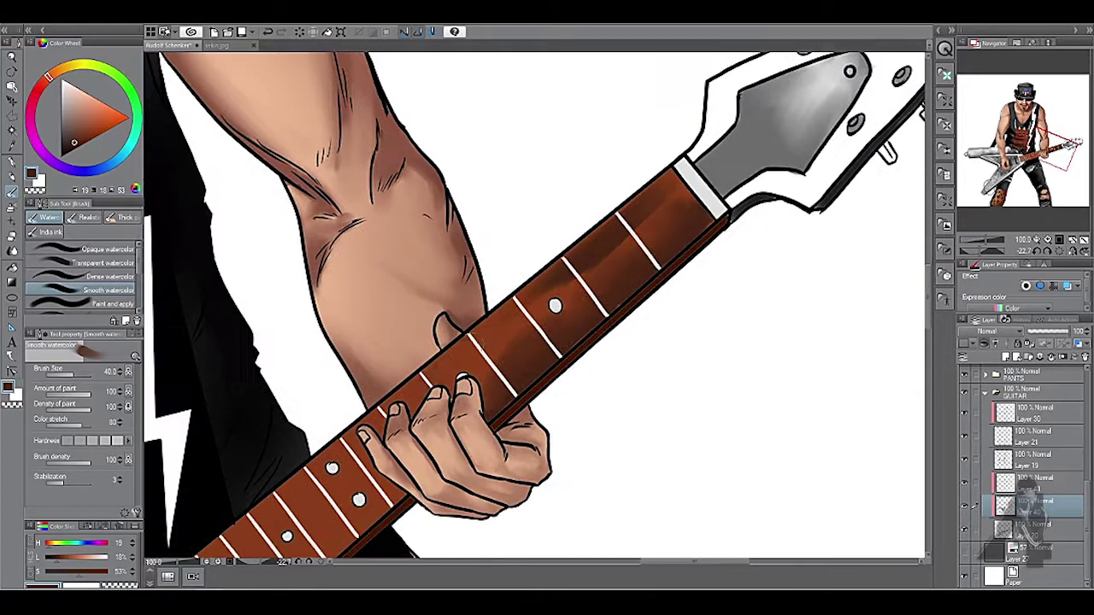
Step: Extend the dark brown shading along the fretboard past the fretting hand down to the guitar body
left_click_drag(405, 402, 513, 316)
left_click_drag(479, 350, 523, 304)
left_click_drag(385, 478, 641, 205)
left_click_drag(611, 252, 421, 409)
scroll(632, 205, "up", 1)
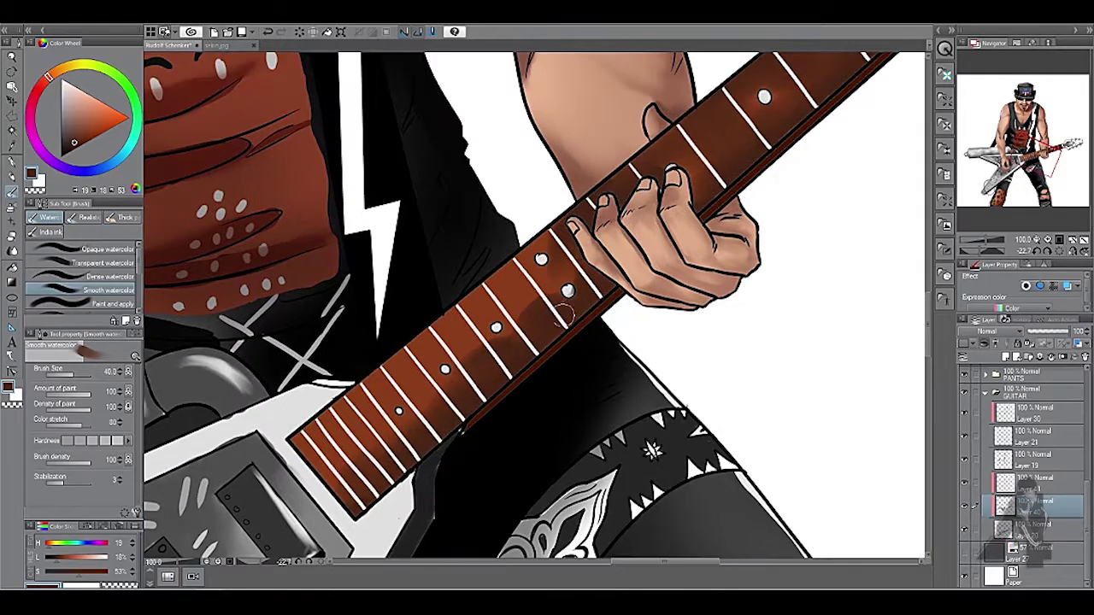
scroll(595, 275, "down", 5)
scroll(595, 275, "up", 5)
key("ctrl+0")
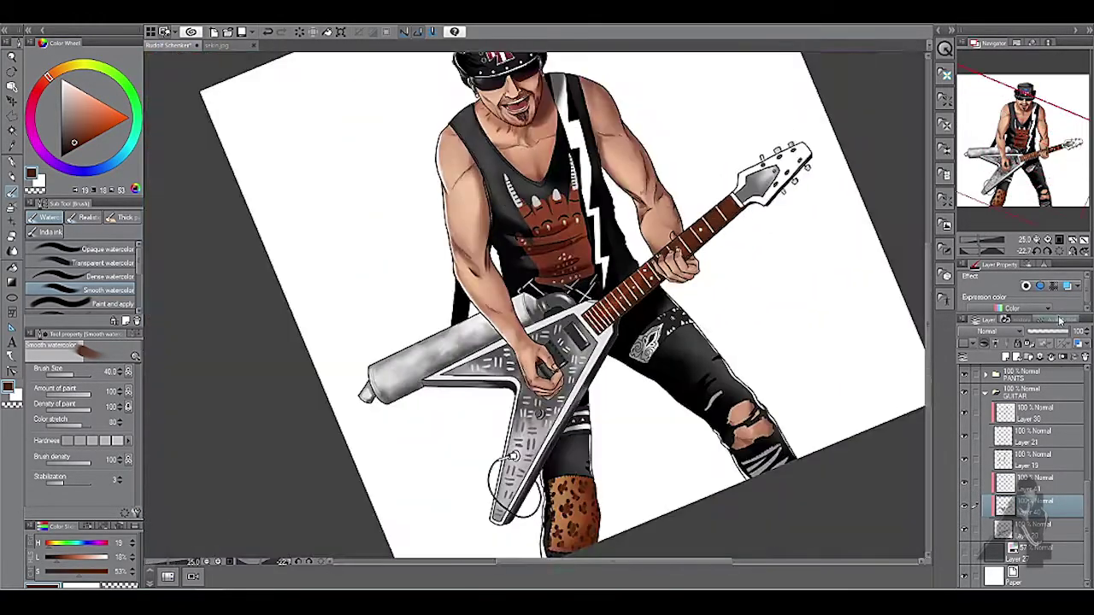
Step: Ink the cable jack's round socket plate on the guitar's lower wing black with the G-pen and erase a highlight into it
key("ctrl+at")
scroll(604, 410, "up", 4)
key("x")
key("p")
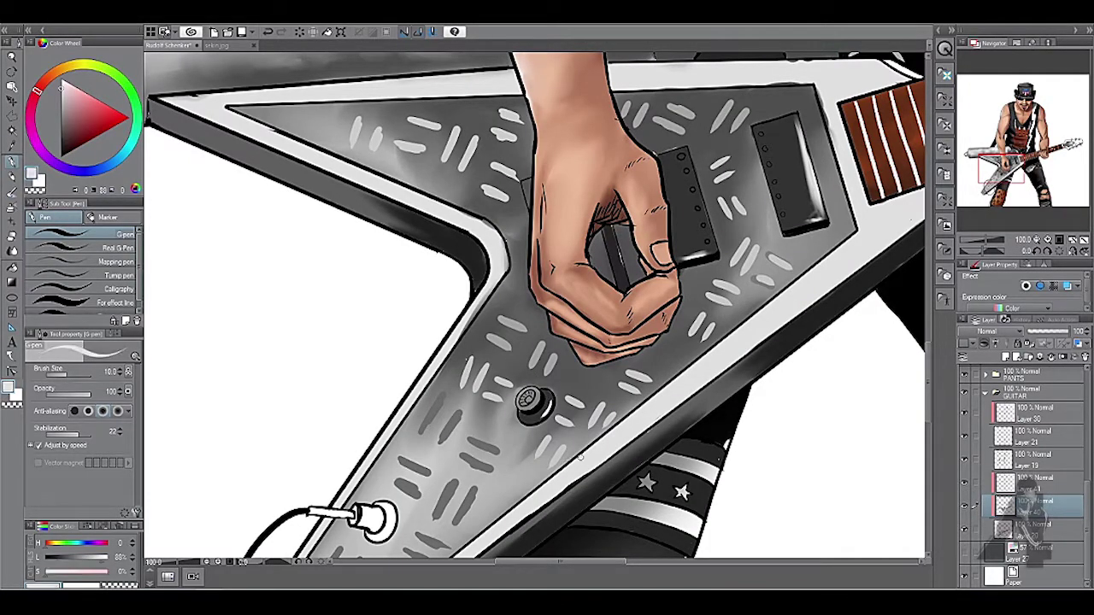
scroll(530, 307, "up", 2)
key("ctrl+0")
scroll(530, 308, "up", 4)
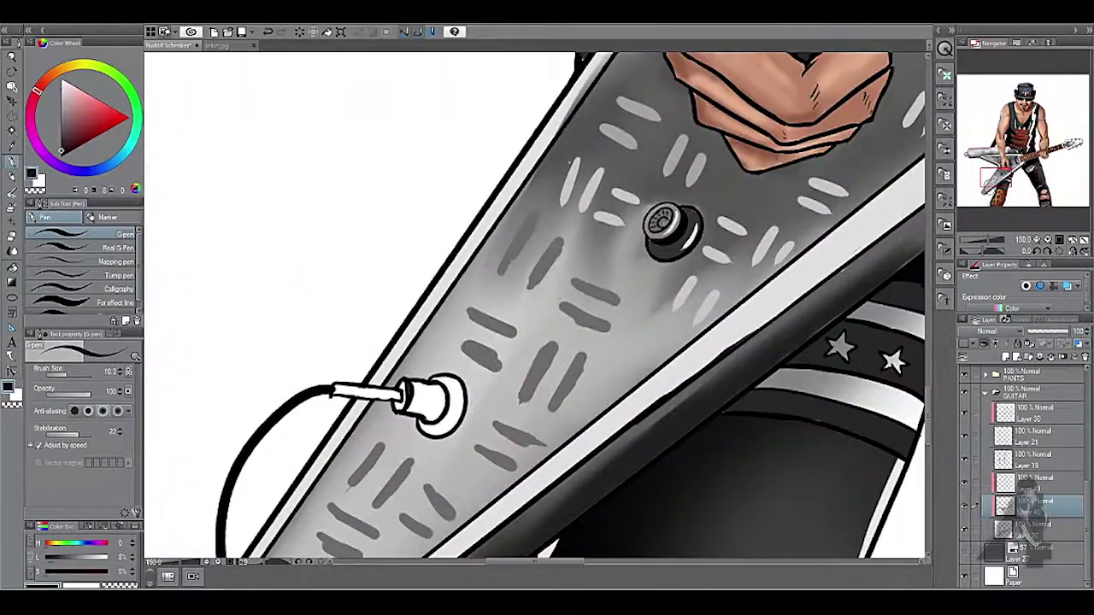
key("x")
left_click(1009, 530)
key("ctrl+plus")
key("e")
left_click(970, 507)
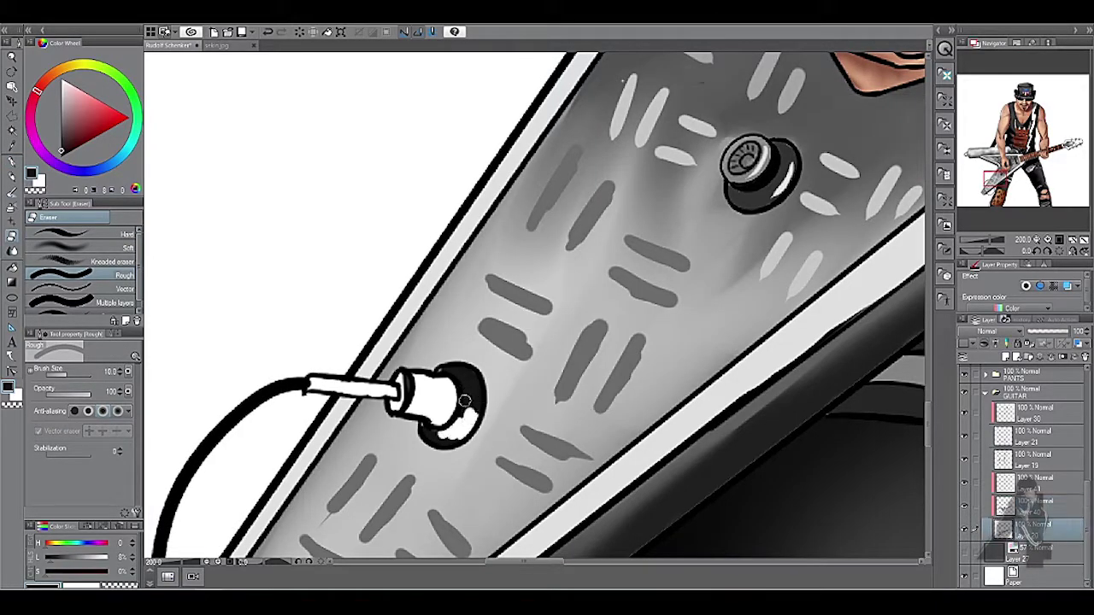
left_click_drag(464, 410, 494, 402)
Step: Show the grey backdrop layer behind the guitarist and ready the G-pen with light grey
scroll(579, 384, "down", 3)
key("alt+bracketleft")
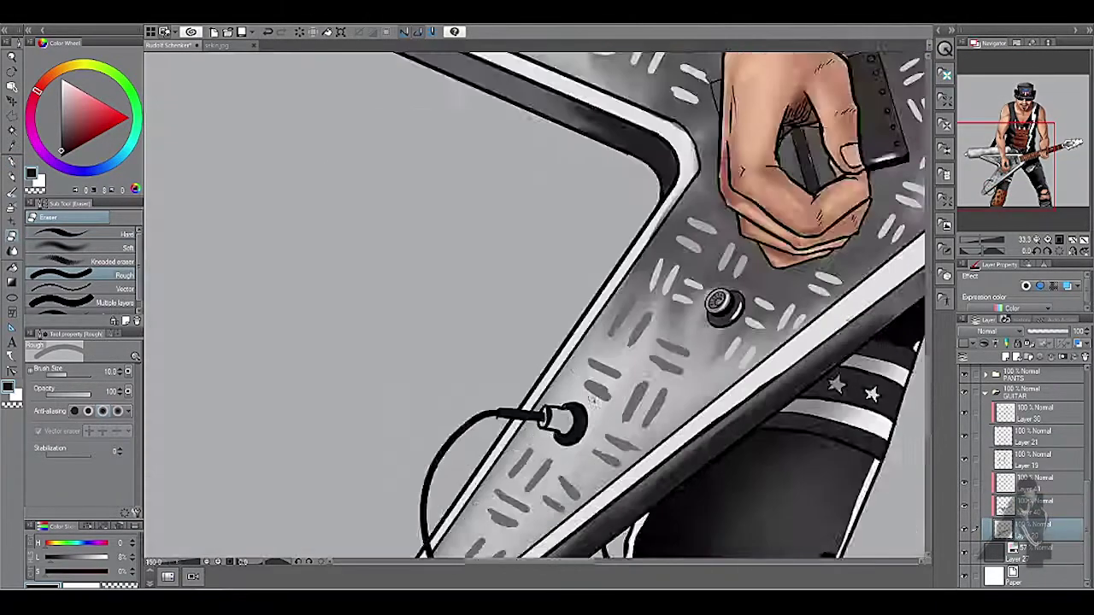
scroll(531, 433, "up", 2)
key("x")
key("p")
scroll(601, 438, "down", 6)
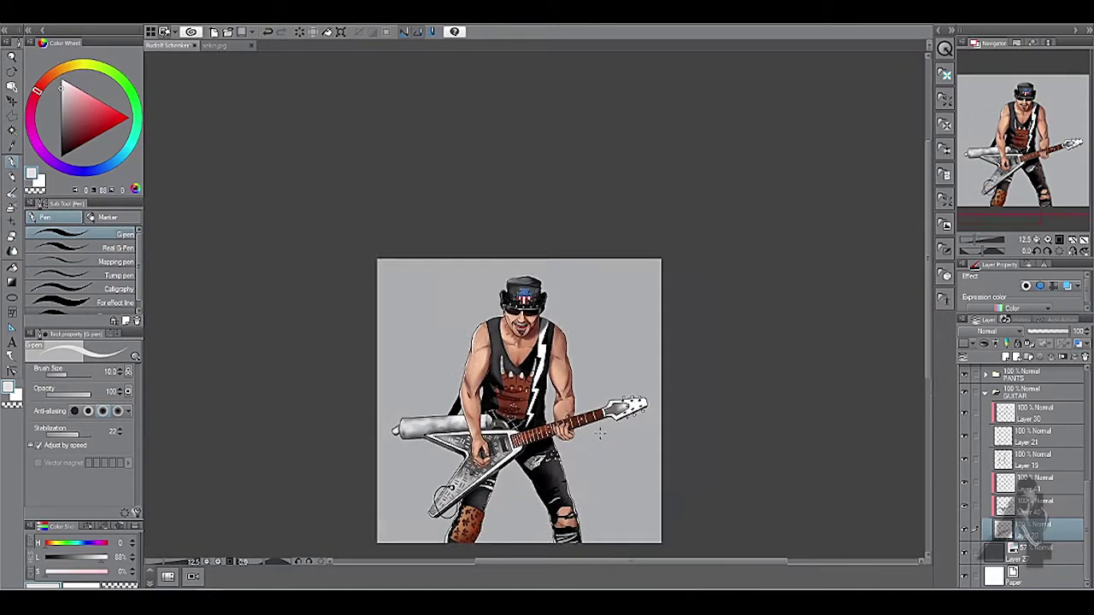
Step: Draw thin white strings along the guitar's neck from the pickups to the headstock on a new layer with the G-pen at size 8
key("ctrl+shift+n")
scroll(601, 434, "up", 4)
key("bracketleft")
key("bracketleft")
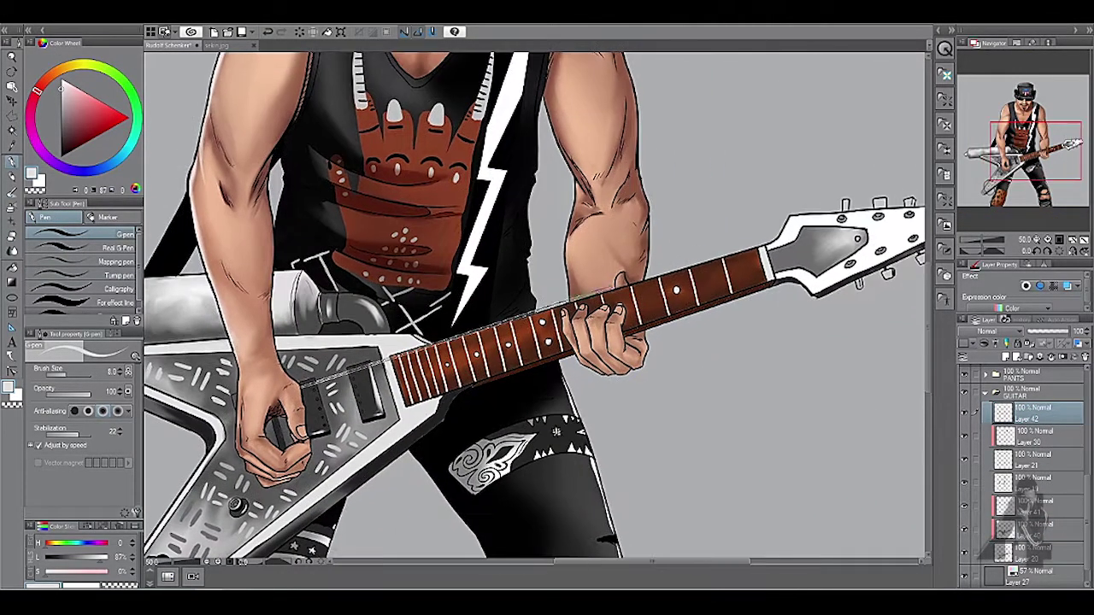
scroll(842, 248, "up", 3)
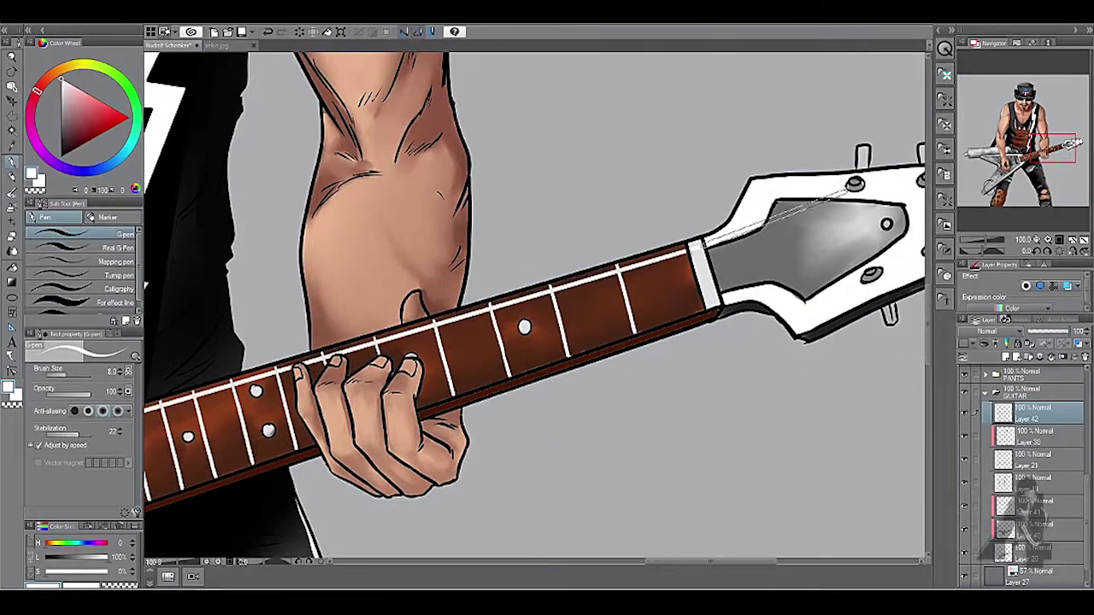
scroll(461, 274, "down", 3)
left_click(1044, 363)
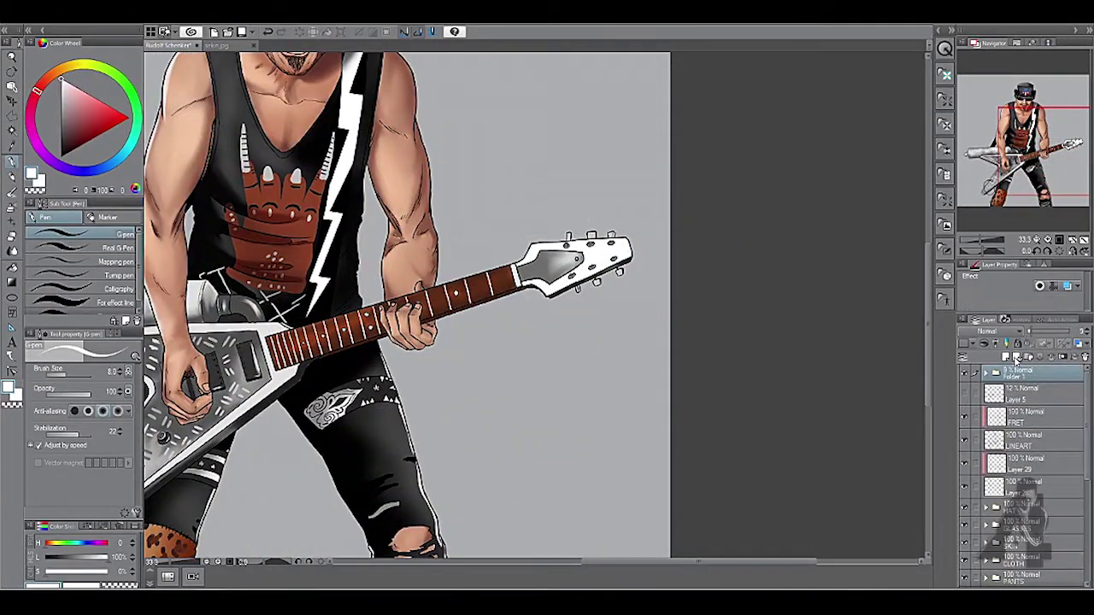
scroll(534, 307, "up", 2)
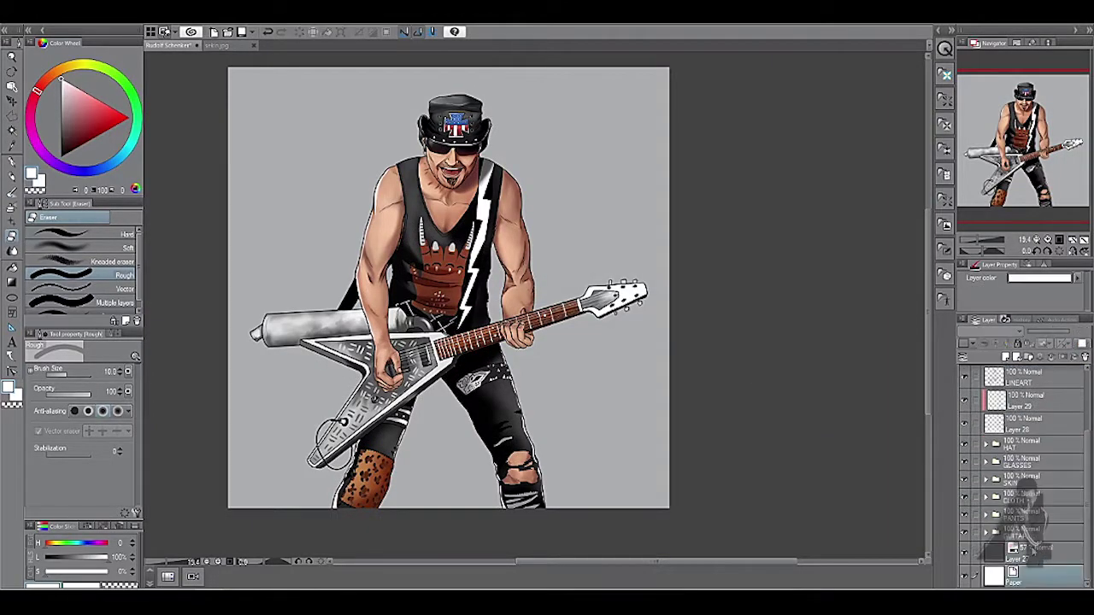
Step: Hide the grey backdrop and add a new empty layer above it
left_click(1026, 553)
left_click(964, 554)
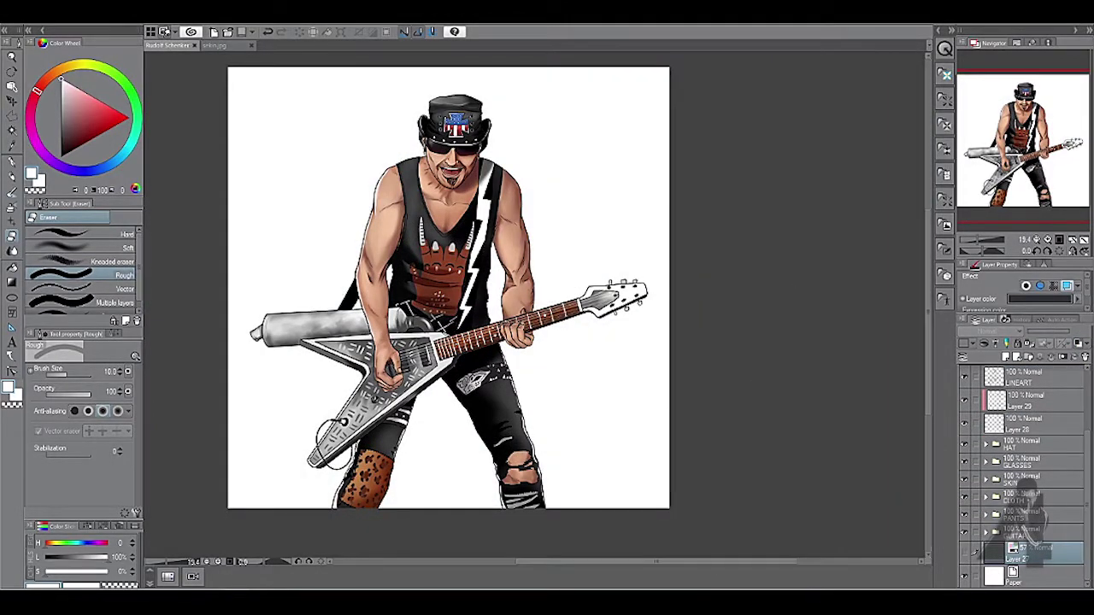
key("ctrl+shift+n")
Step: Colour the headstock's tuning pegs light grey with the G-pen at size 8 and fill the new background layer with navy blue
left_click(86, 170)
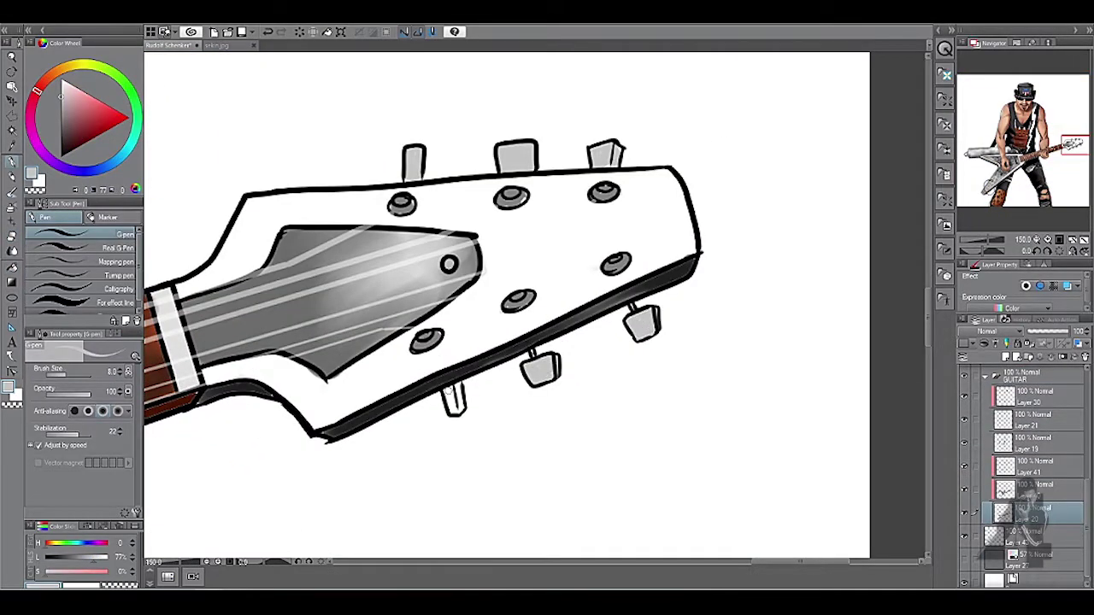
scroll(684, 229, "down", 1)
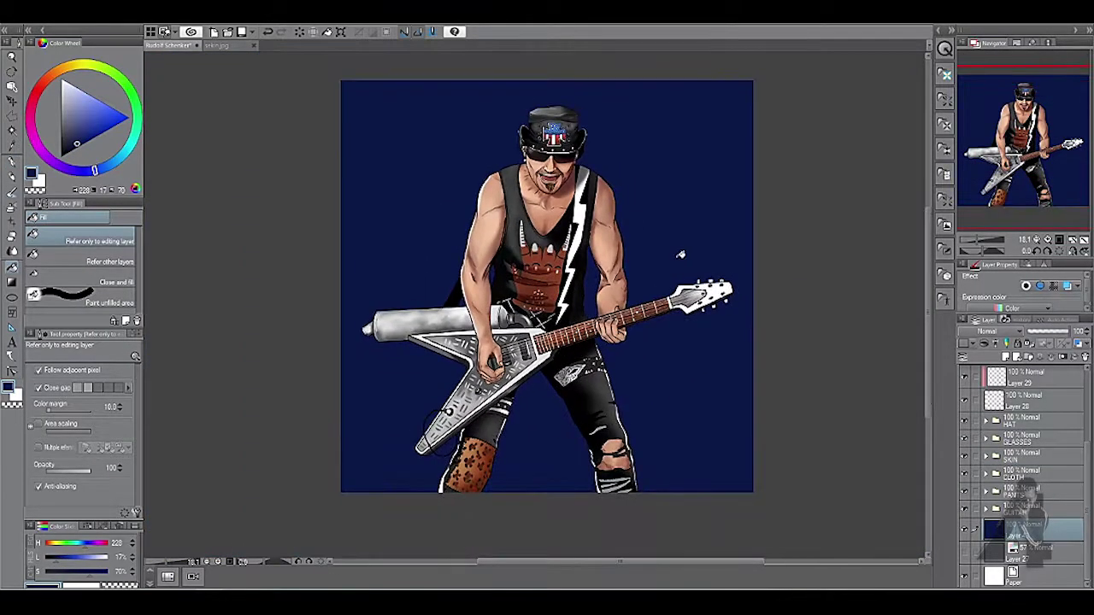
Step: Brush lighter blue across the upper background and blend its edges softly into the navy
key("b")
key("m")
left_click_drag(342, 250, 720, 86)
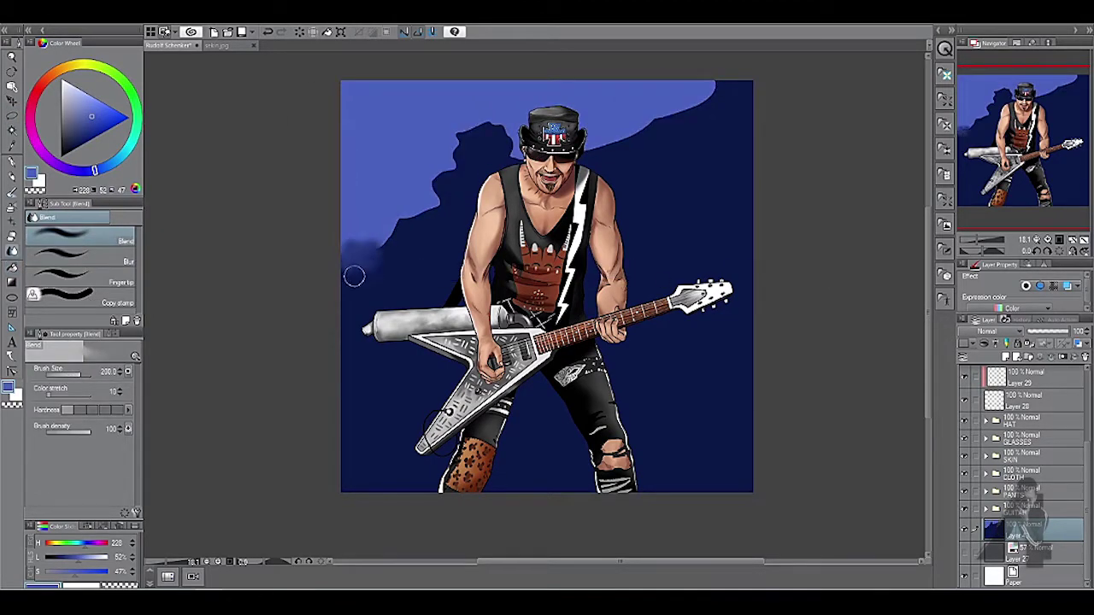
mouse_move(354, 275)
left_mouse_down()
mouse_move(413, 231)
mouse_move(474, 158)
mouse_move(457, 122)
mouse_move(416, 207)
mouse_move(433, 250)
mouse_move(595, 148)
mouse_move(404, 184)
mouse_move(691, 107)
mouse_move(446, 152)
left_mouse_up()
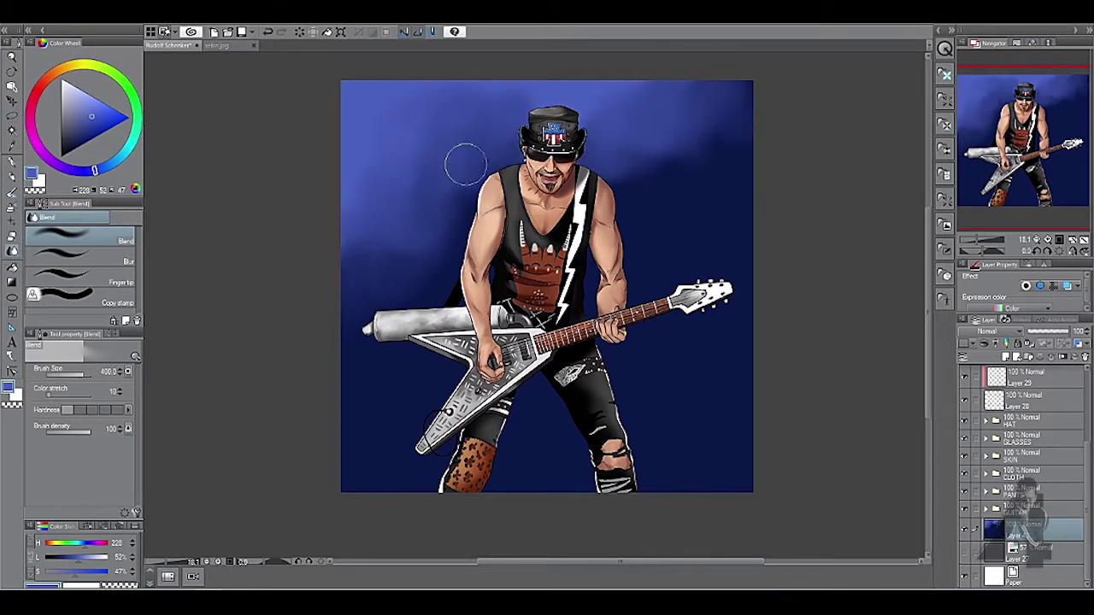
Step: Brush light blue swirls curving around behind the guitarist's legs with Smooth watercolor
key("b")
left_click(110, 166)
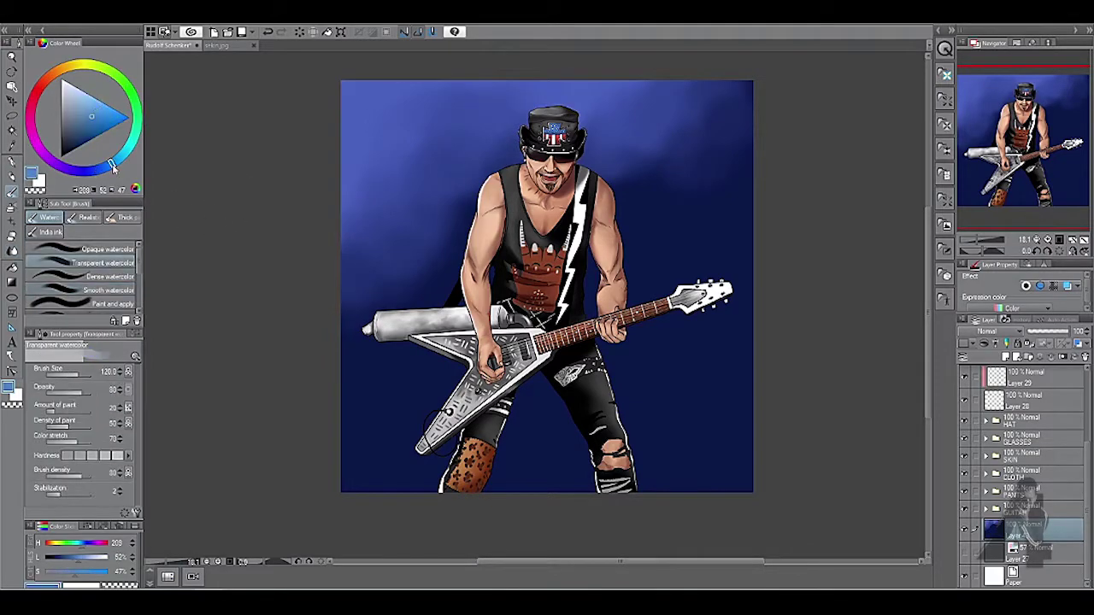
left_click_drag(641, 243, 547, 445)
left_click(109, 290)
left_click_drag(640, 239, 633, 453)
mouse_move(513, 436)
left_mouse_down()
mouse_move(674, 346)
mouse_move(555, 444)
left_mouse_up()
Step: Add green and light blue arcs to the swirl behind the guitar neck and headstock with Smooth watercolor at size 150
left_click(135, 102)
mouse_move(641, 248)
left_mouse_down()
mouse_move(636, 427)
mouse_move(547, 428)
left_mouse_up()
left_click(564, 428, "alt")
left_click_drag(636, 324, 547, 411)
left_click(650, 359, "alt")
left_click_drag(697, 311, 692, 410)
left_click_drag(675, 282, 739, 272)
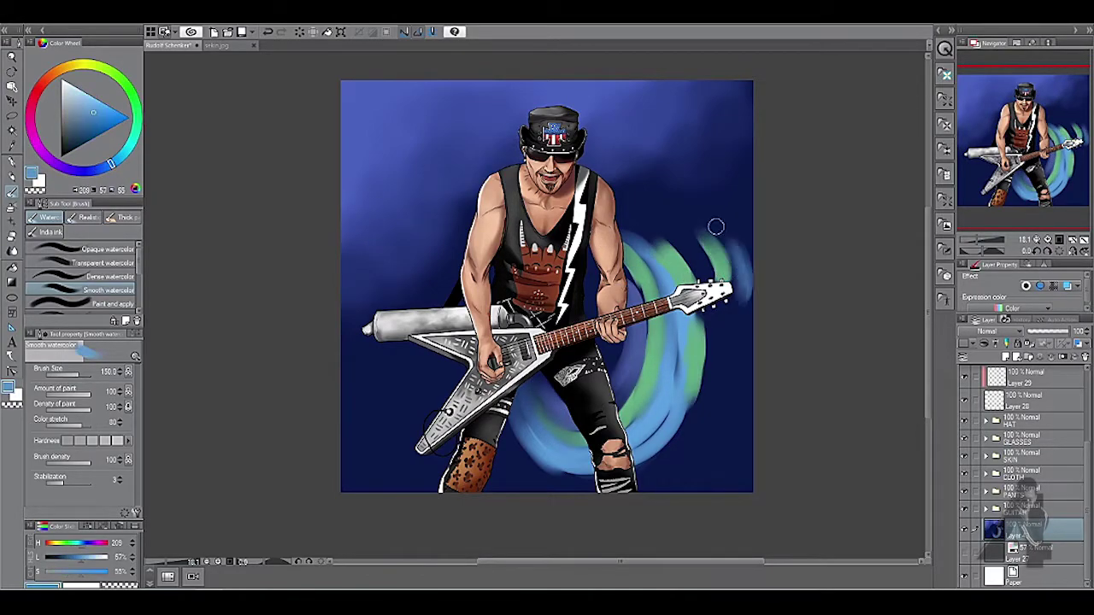
Step: Try a thin purple beam beside the guitarist's head, trimming it with navy using the G-pen at size 80
left_click(51, 161)
left_click(100, 103)
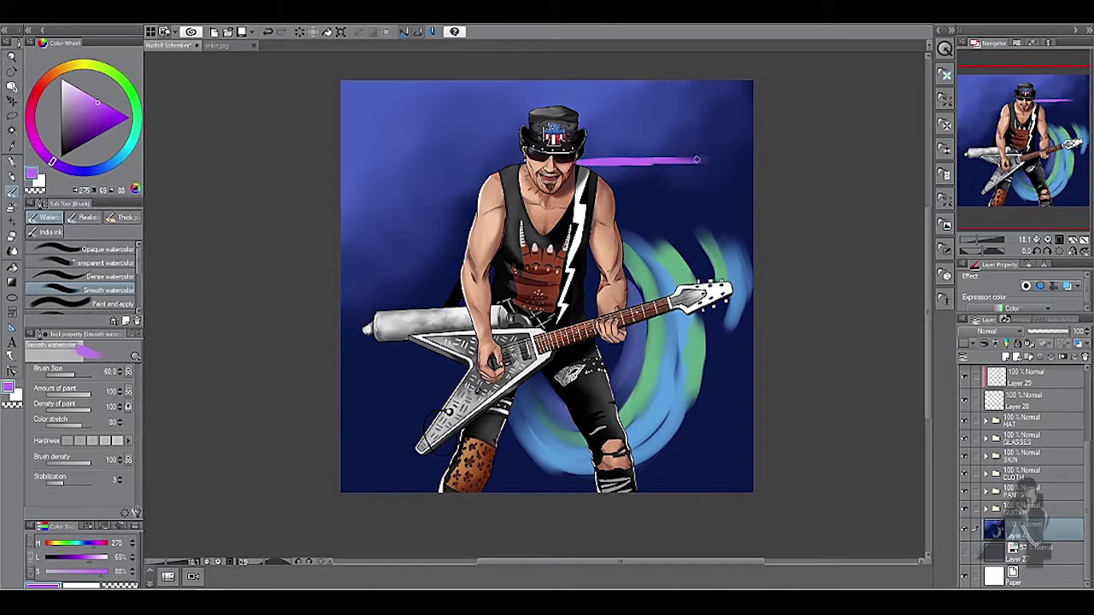
key("ctrl+z")
scroll(675, 171, "up", 1)
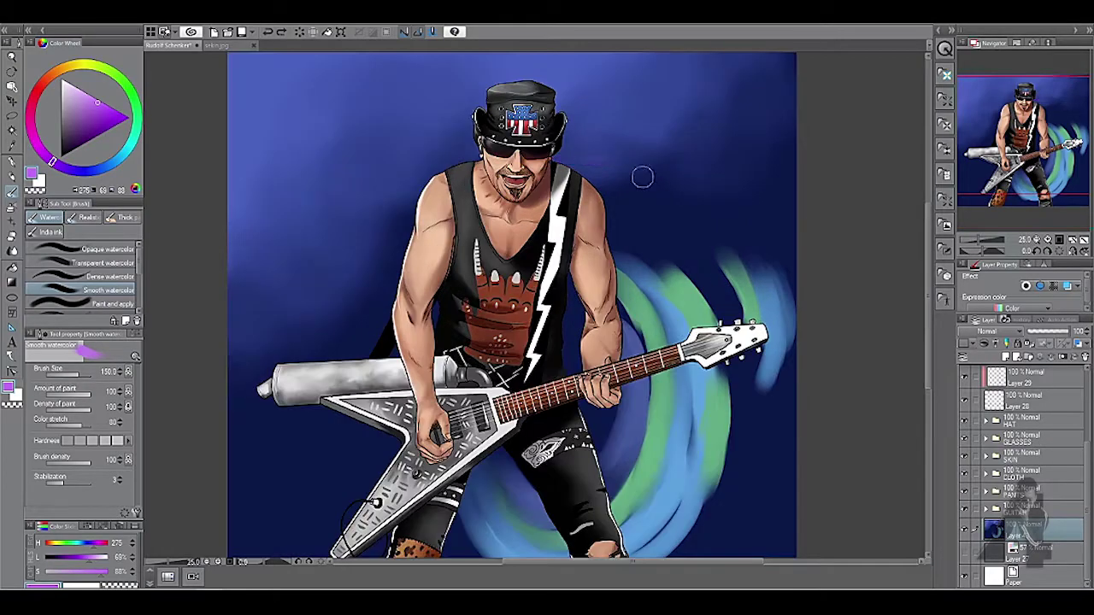
key("p")
left_click(732, 150, "alt")
left_click_drag(572, 147, 709, 147)
mouse_move(725, 165)
left_mouse_down()
mouse_move(716, 141)
mouse_move(646, 161)
left_mouse_up()
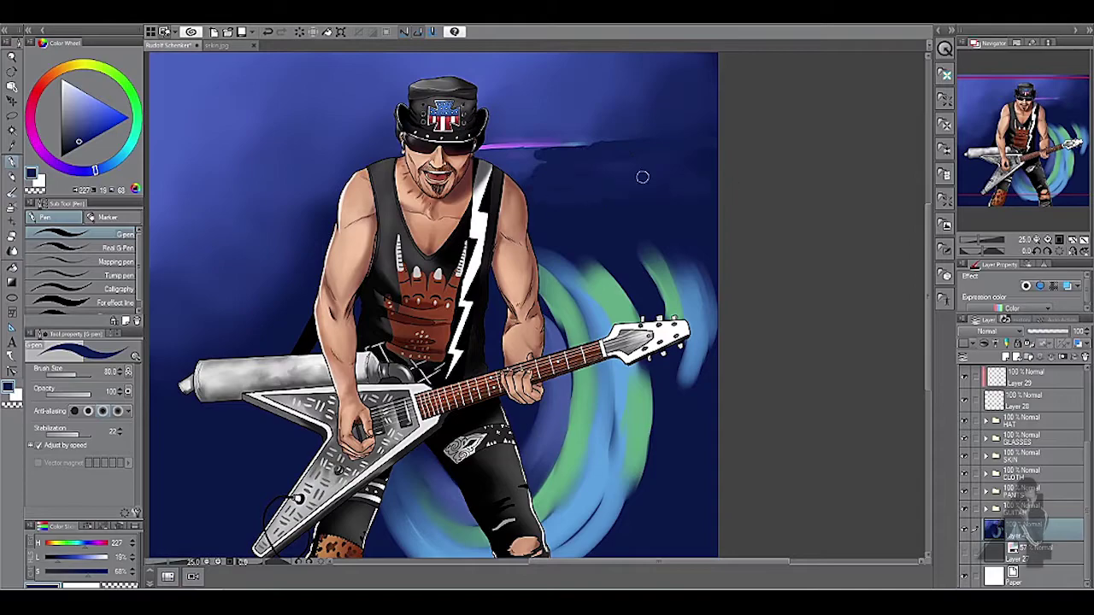
Step: Paint blue and navy over the purple beam and soften the background around the swirl with Smooth watercolor at size 150
left_click(13, 250)
key("b")
left_click_drag(723, 142, 700, 196)
left_click(563, 190, "alt")
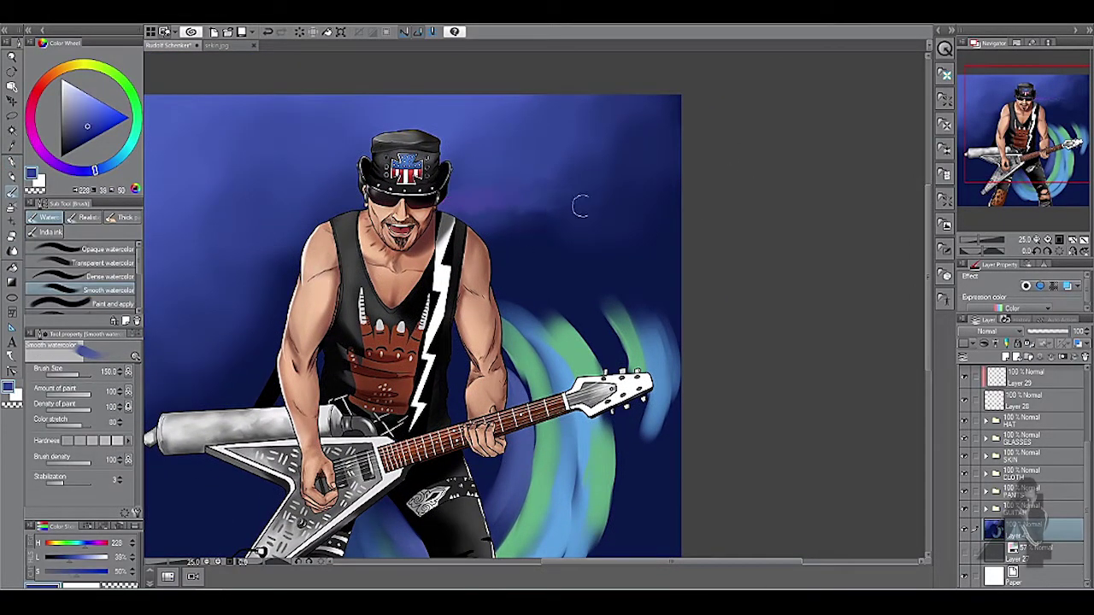
left_click_drag(710, 195, 641, 75)
mouse_move(555, 162)
left_mouse_down()
mouse_move(586, 296)
mouse_move(529, 171)
mouse_move(535, 293)
left_mouse_up()
left_click_drag(531, 408, 561, 268)
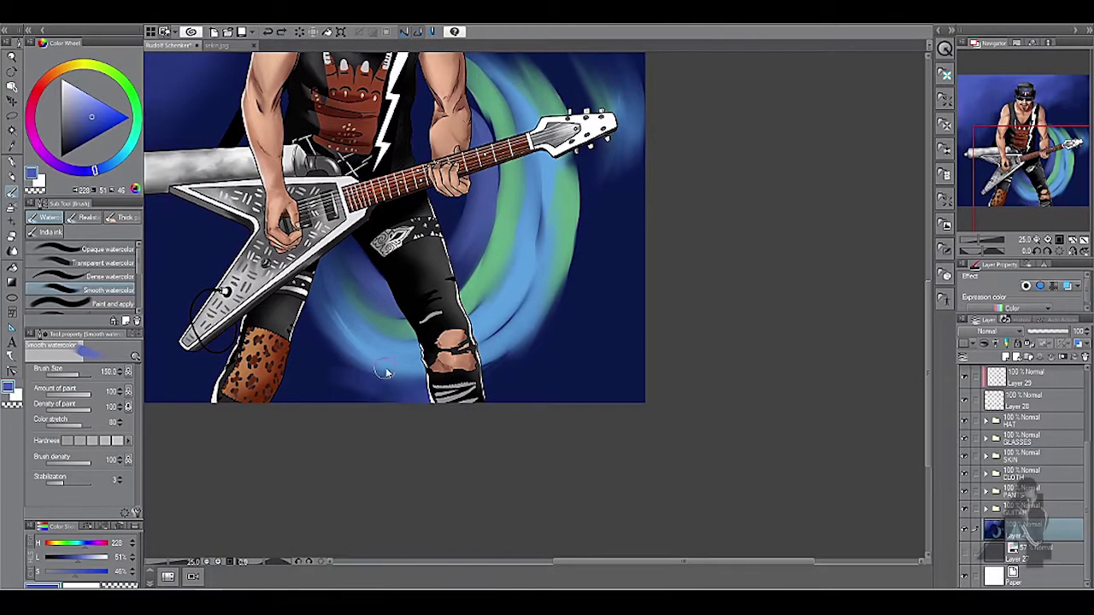
Step: Soften the blue and green swirl around the legs and headstock with the Blur tool at size 200
left_click_drag(383, 369, 328, 474)
left_click(438, 325, "alt")
key("j")
key("bracketright")
key("bracketright")
key("bracketright")
left_click_drag(505, 402, 435, 185)
scroll(676, 239, "down", 3)
scroll(471, 281, "up", 3)
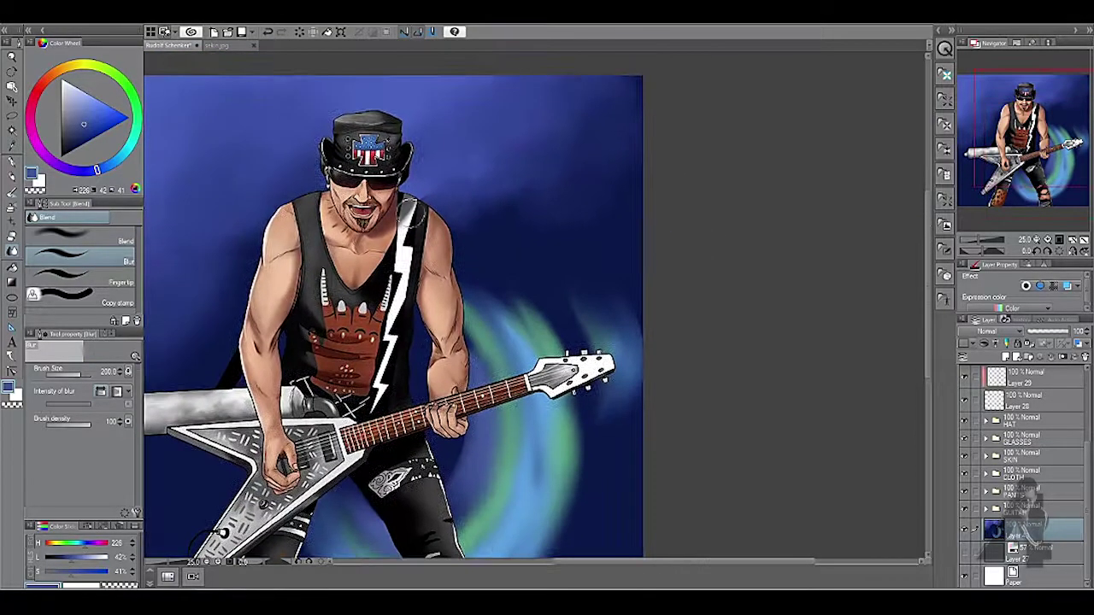
Step: Draw a straight, tapering pink-purple beam outward from beside the head with the G-pen at size 15
key("p")
scroll(491, 220, "up", 2)
left_click_drag(491, 229, 312, 228)
scroll(466, 246, "up", 2)
key("ctrl+z")
left_click(553, 249, "shift")
scroll(559, 242, "down", 2)
scroll(521, 246, "up", 3)
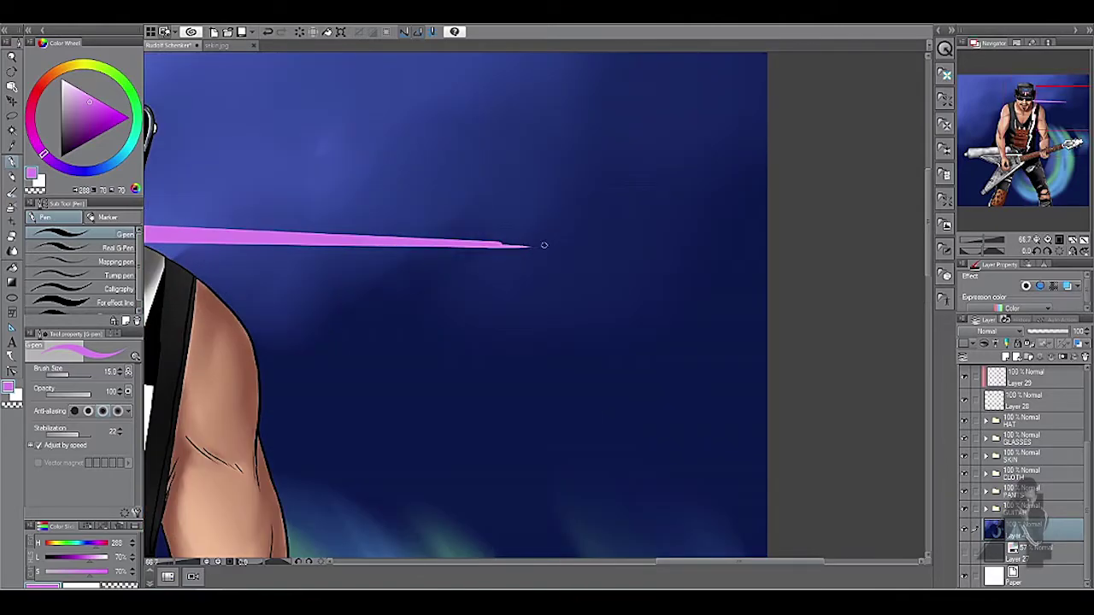
Step: Soften the pink beam into a glow with Smooth watercolor at size 40
key("b")
scroll(263, 231, "down", 1)
scroll(264, 230, "up", 1)
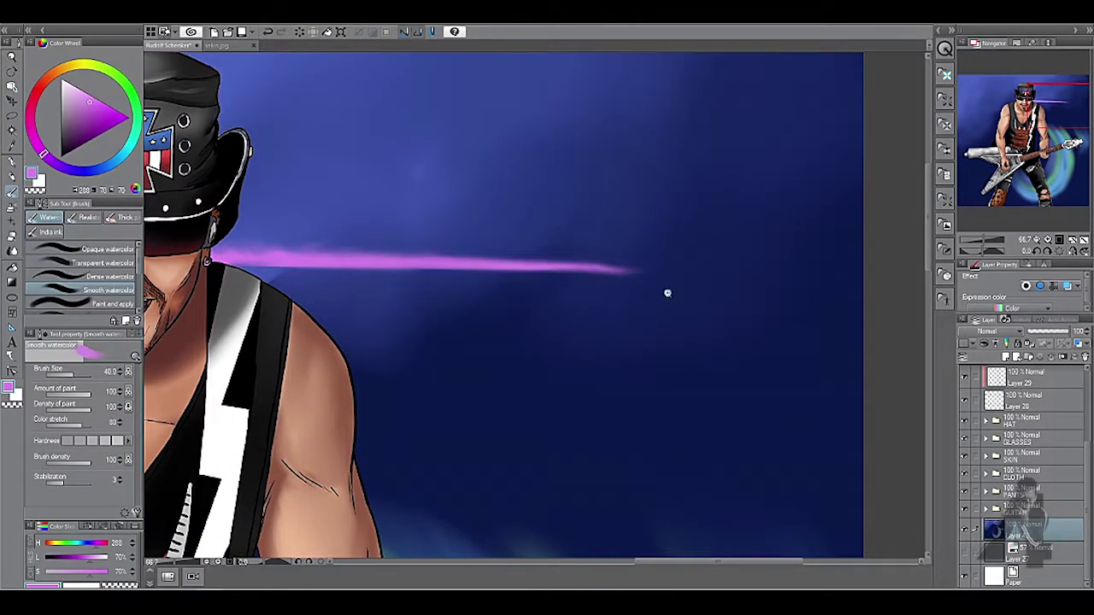
scroll(641, 273, "down", 3)
scroll(655, 317, "up", 2)
Step: Cut a clean lower edge along the pink beam with navy using the G-pen at size 60
key("p")
left_click(650, 282, "alt")
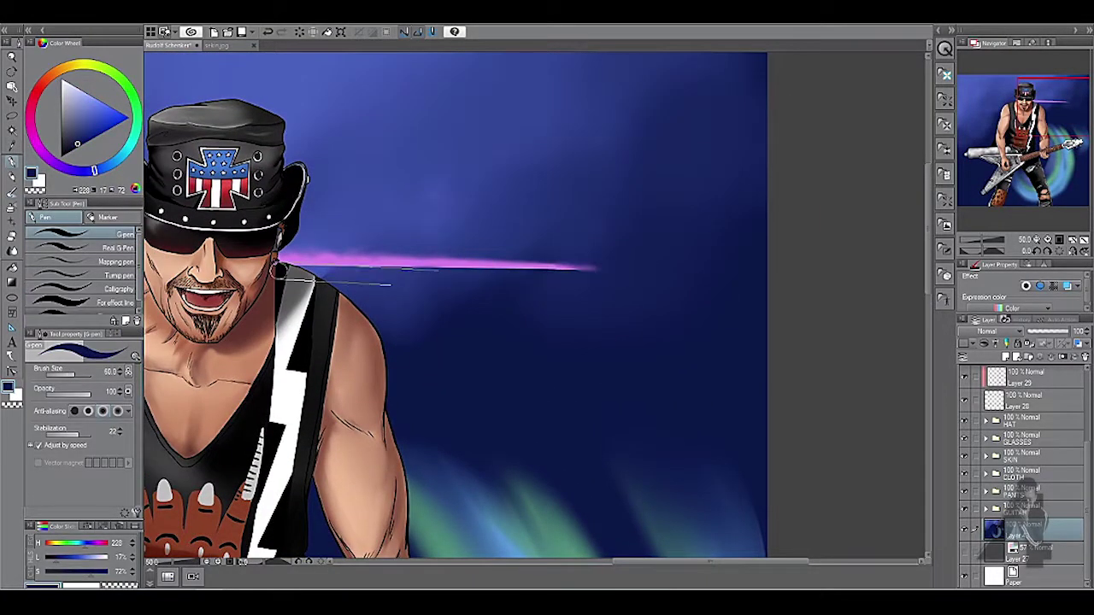
scroll(769, 299, "down", 3)
scroll(744, 298, "up", 2)
Step: Smooth the background swirl into the navy with Blend at size 250 and Blur at size 170
key("j")
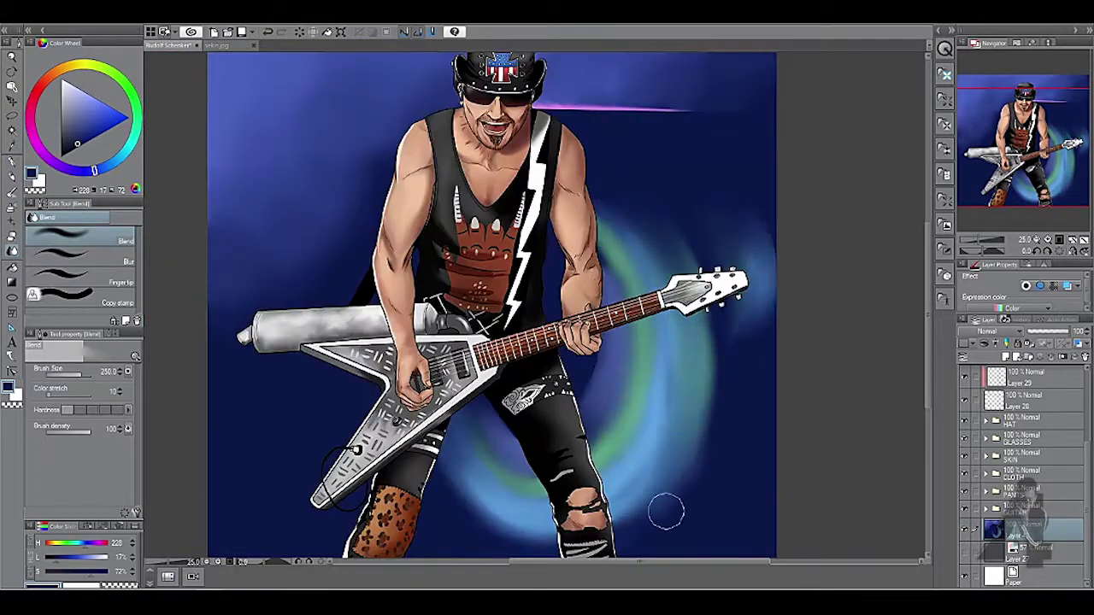
left_click(103, 260)
scroll(564, 388, "down", 3)
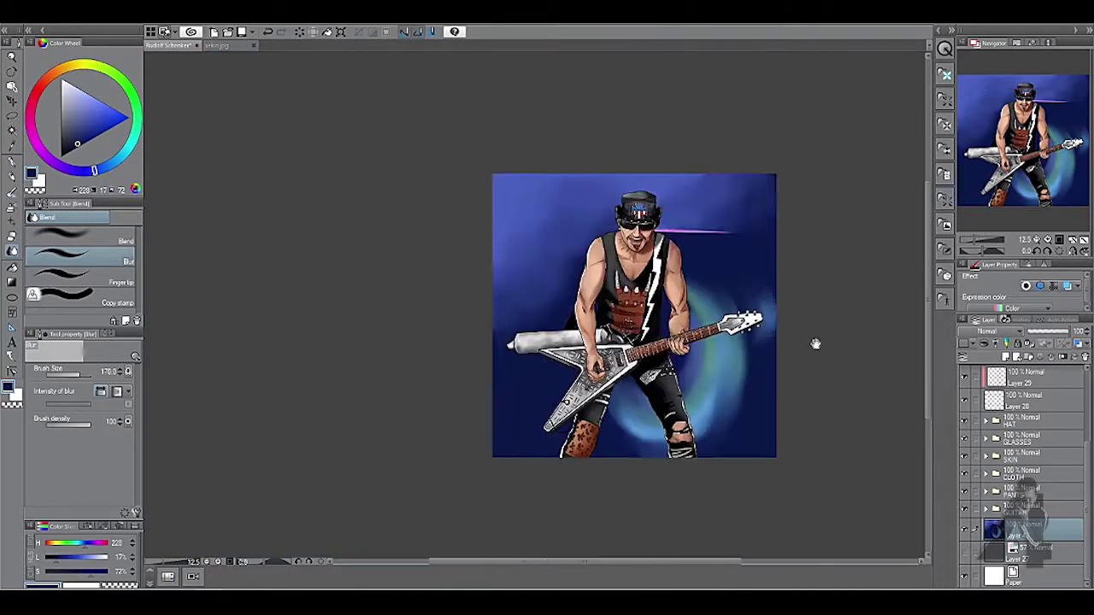
Step: Brush light blue and teal highlight streaks along the swirl with Smooth watercolor, adding a new layer above the background
scroll(815, 345, "up", 2)
left_click(735, 205, "alt")
key("b")
left_click_drag(742, 181, 749, 215)
left_click(617, 296, "alt")
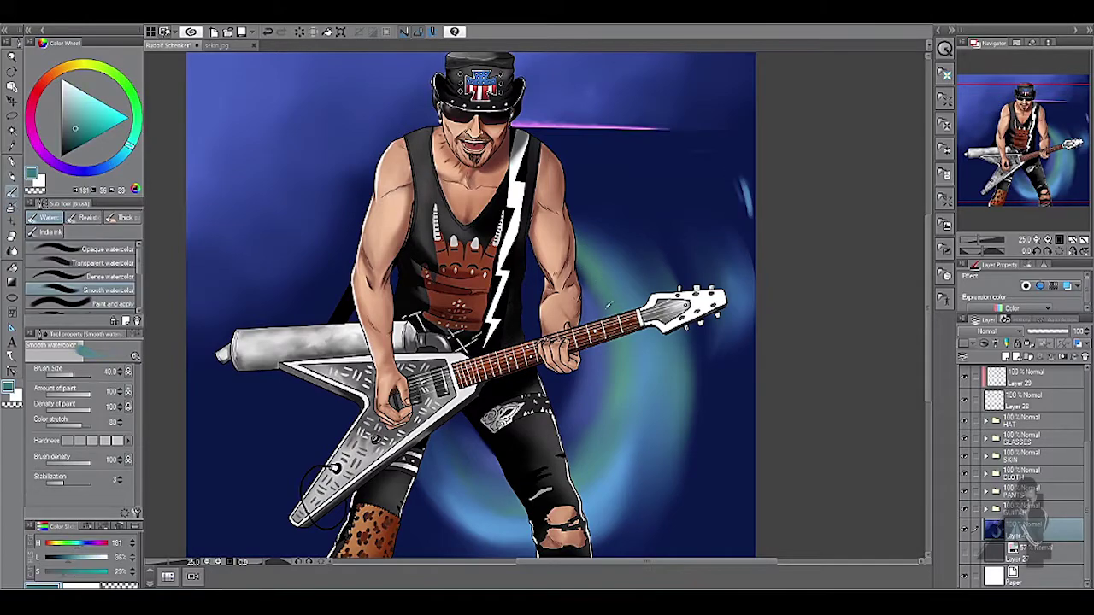
scroll(580, 232, "down", 3)
scroll(347, 298, "up", 3)
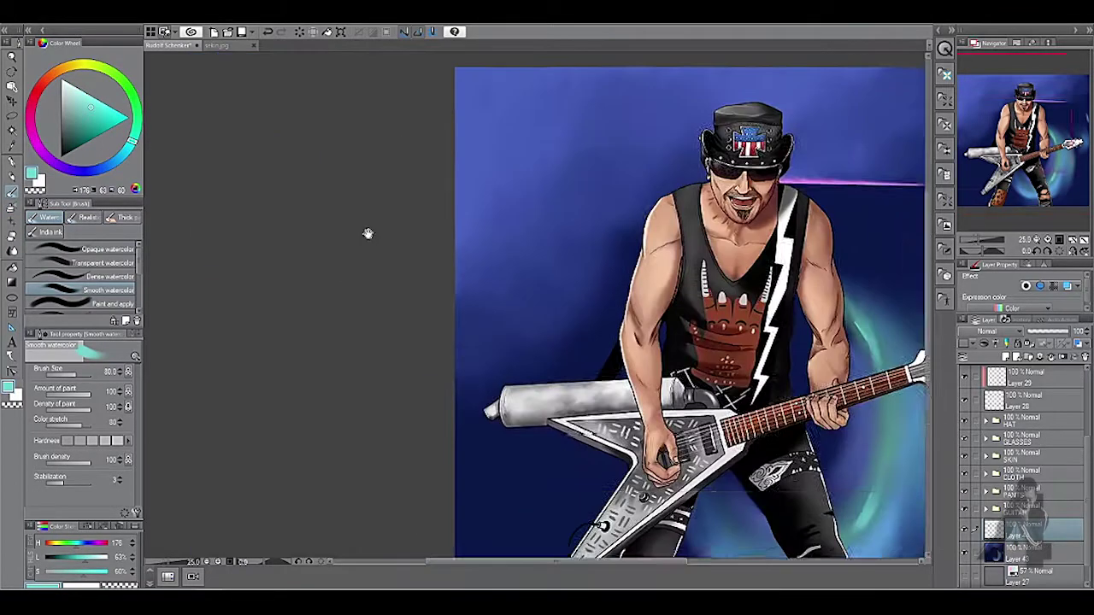
left_click(451, 355, "alt")
key("b")
left_click_drag(421, 370, 431, 290)
scroll(431, 291, "down", 1)
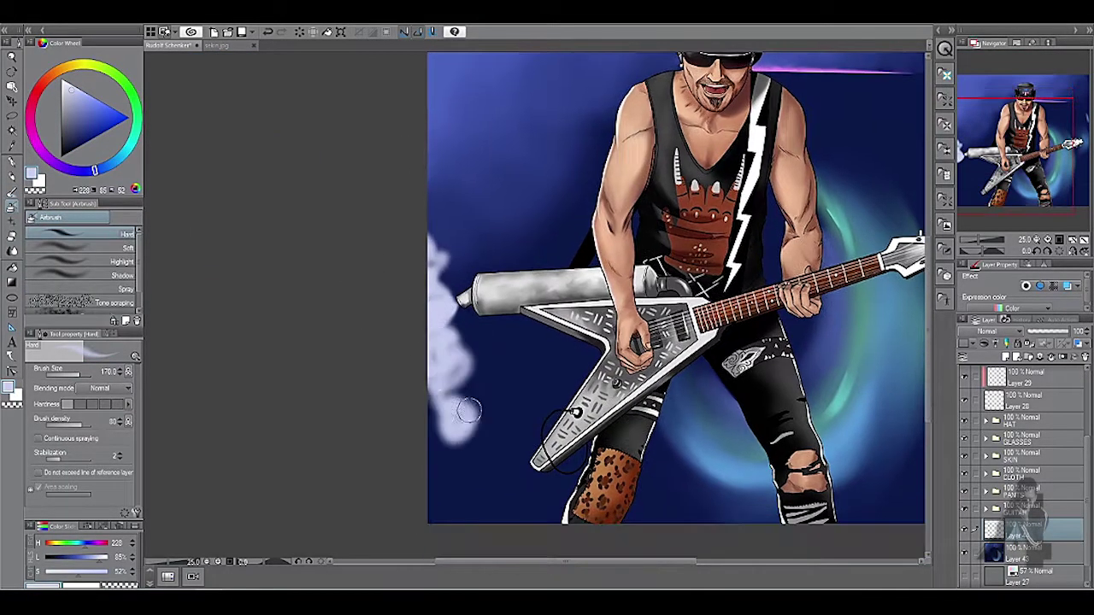
key("ctrl+z")
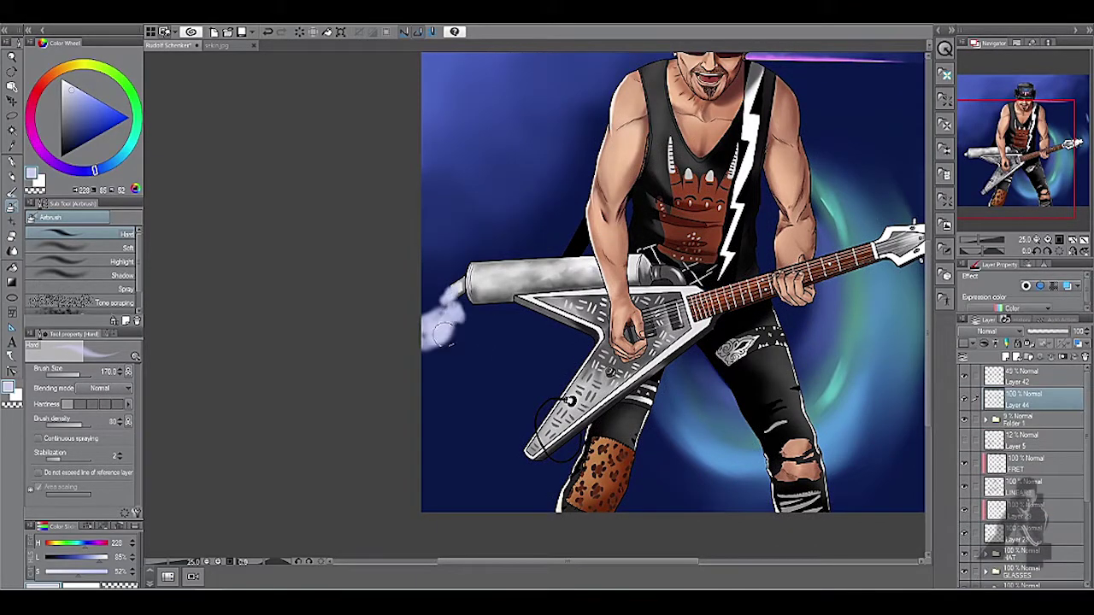
Step: Airbrush pale lilac smoke below the cylinder's nozzle on a new layer near the top of the stack with the Hard airbrush at size 170
mouse_move(484, 322)
left_mouse_down()
mouse_move(476, 390)
mouse_move(495, 367)
mouse_move(501, 428)
left_mouse_up()
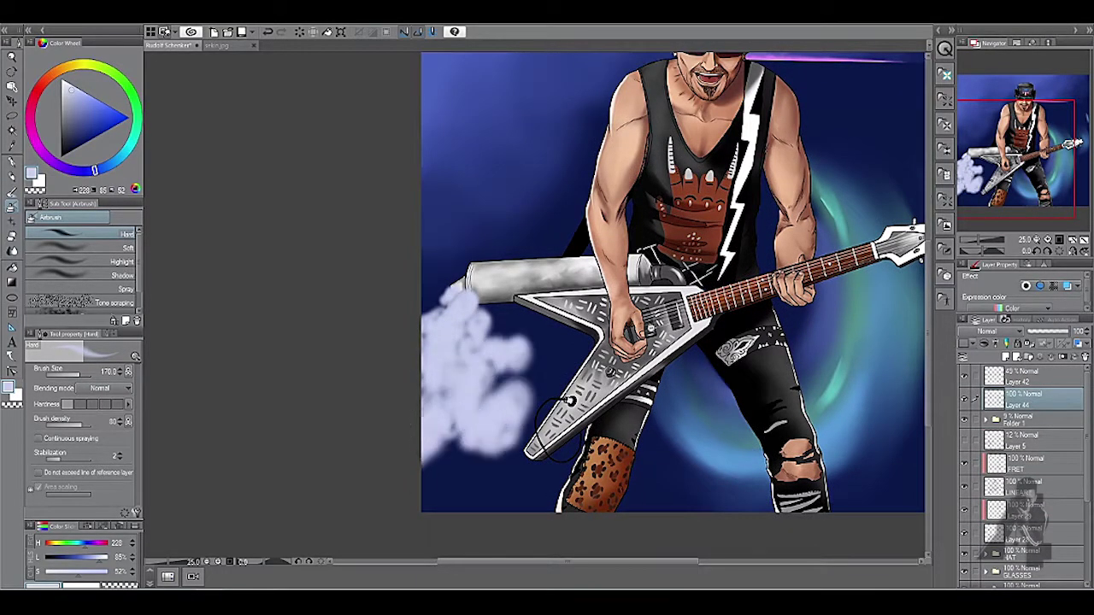
scroll(501, 427, "up", 2)
Step: Lower the smoke layer's opacity to 64% and erase the smoke overlapping the cylinder's nozzle
left_click_drag(1081, 331, 1057, 338)
key("e")
scroll(615, 308, "down", 2)
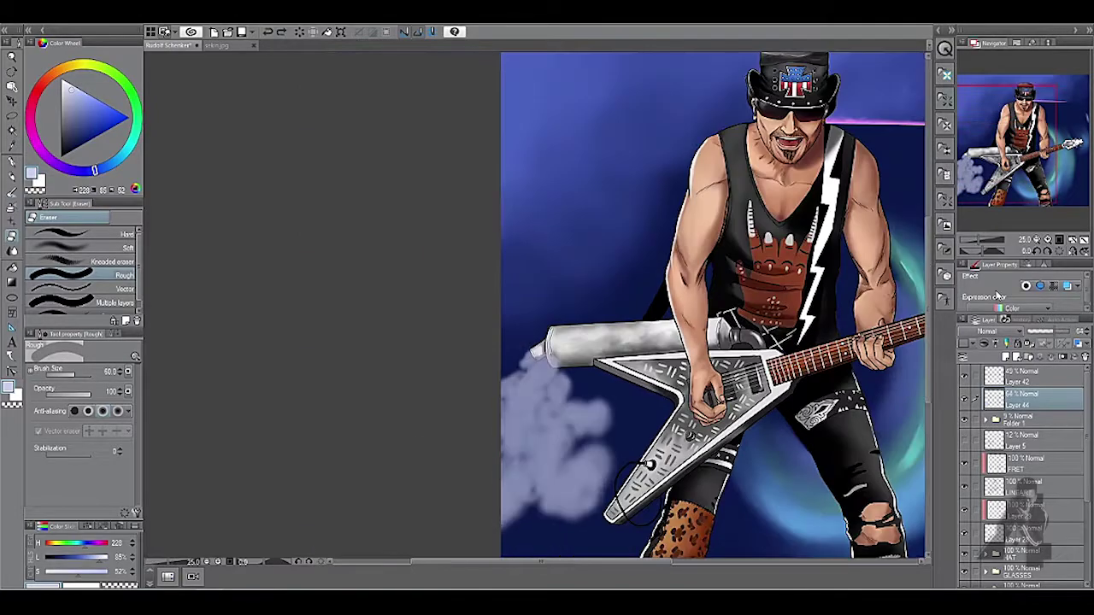
Step: Build up denser pale smoke beneath the cylinder down to the canvas edge with the Hard airbrush at size 100
scroll(529, 385, "up", 2)
key("b")
scroll(513, 427, "down", 1)
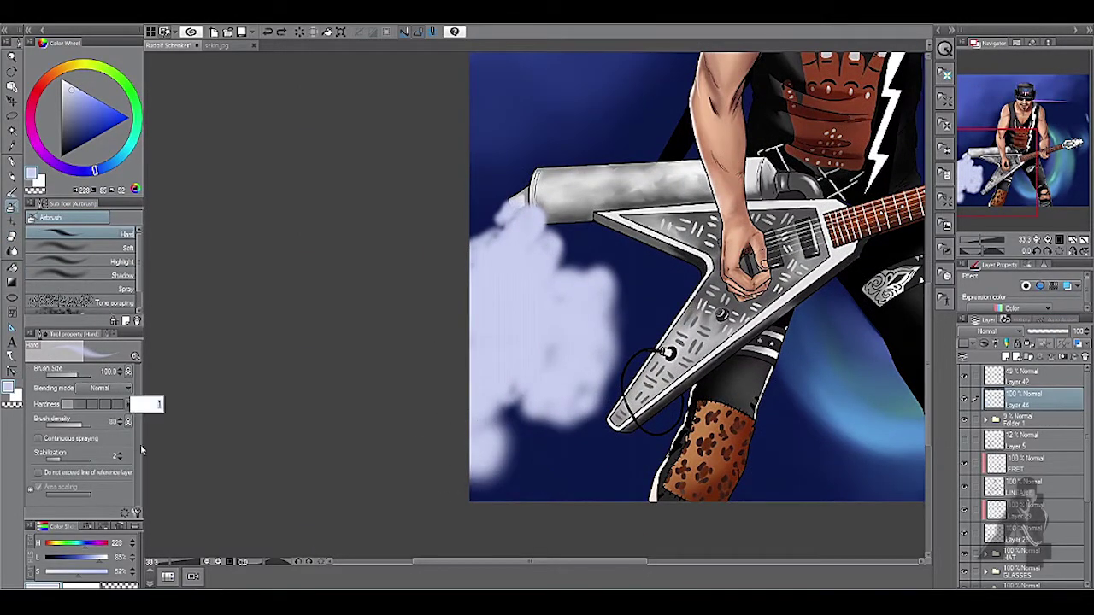
left_click_drag(568, 427, 473, 491)
Step: Airbrush wispy pale smoke rising above the cylinder and soften it with the Soft airbrush at size 120
scroll(444, 385, "up", 3)
mouse_move(415, 276)
left_mouse_down()
mouse_move(406, 304)
mouse_move(580, 494)
mouse_move(529, 305)
mouse_move(427, 134)
left_mouse_up()
key("b")
scroll(518, 207, "down", 1)
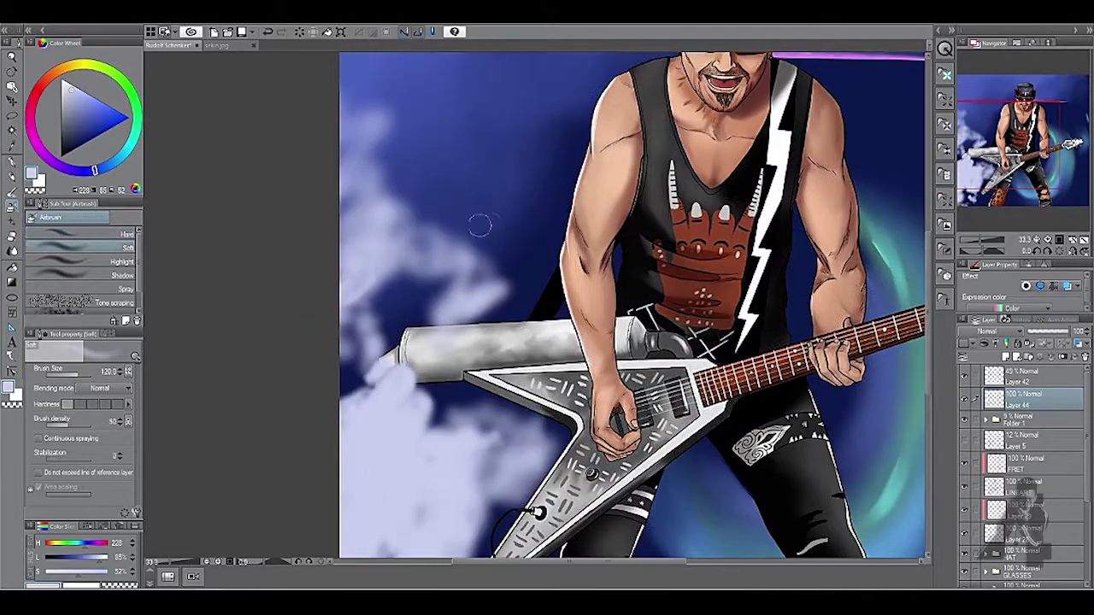
Step: Spread a soft pale haze through the smoke below the cylinder with the Soft airbrush at size 300
scroll(549, 183, "down", 3)
left_click_drag(461, 248, 513, 325)
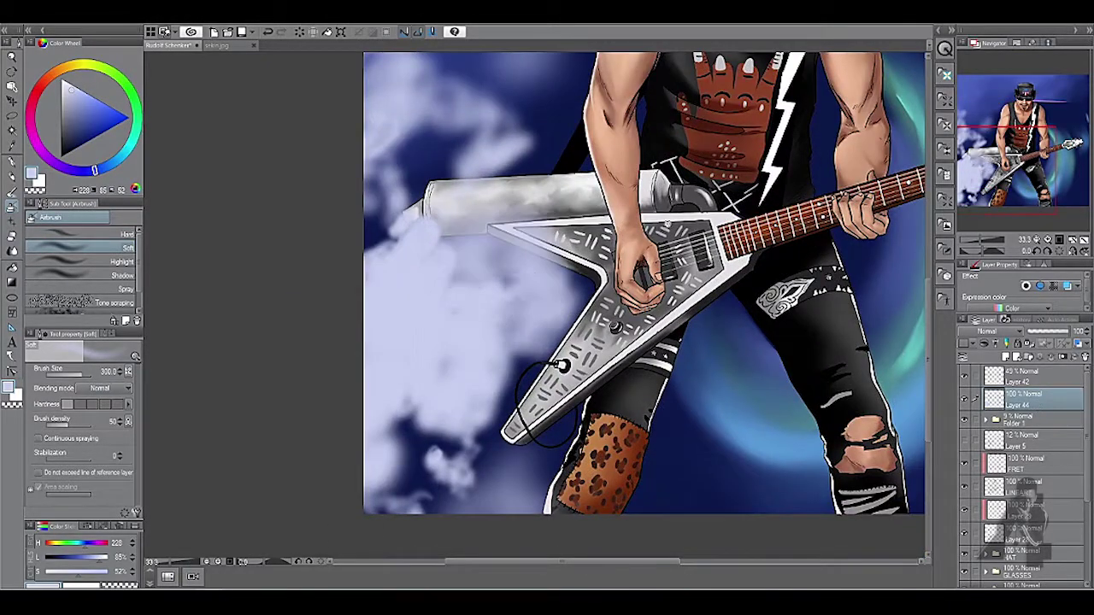
scroll(803, 401, "down", 2)
scroll(807, 401, "up", 3)
scroll(415, 294, "up", 1)
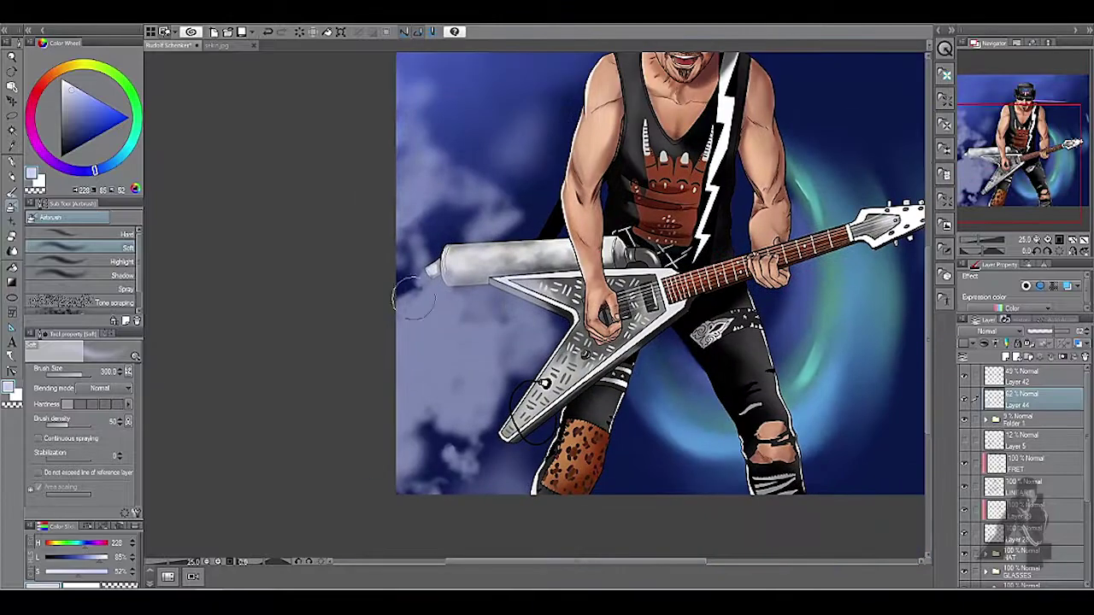
scroll(408, 342, "up", 1)
Step: Carve gaps into the smoke just below the cylinder's nozzle with the Soft eraser at size 60
key("b")
key("e")
mouse_move(427, 317)
left_mouse_down()
mouse_move(470, 290)
mouse_move(419, 297)
left_mouse_up()
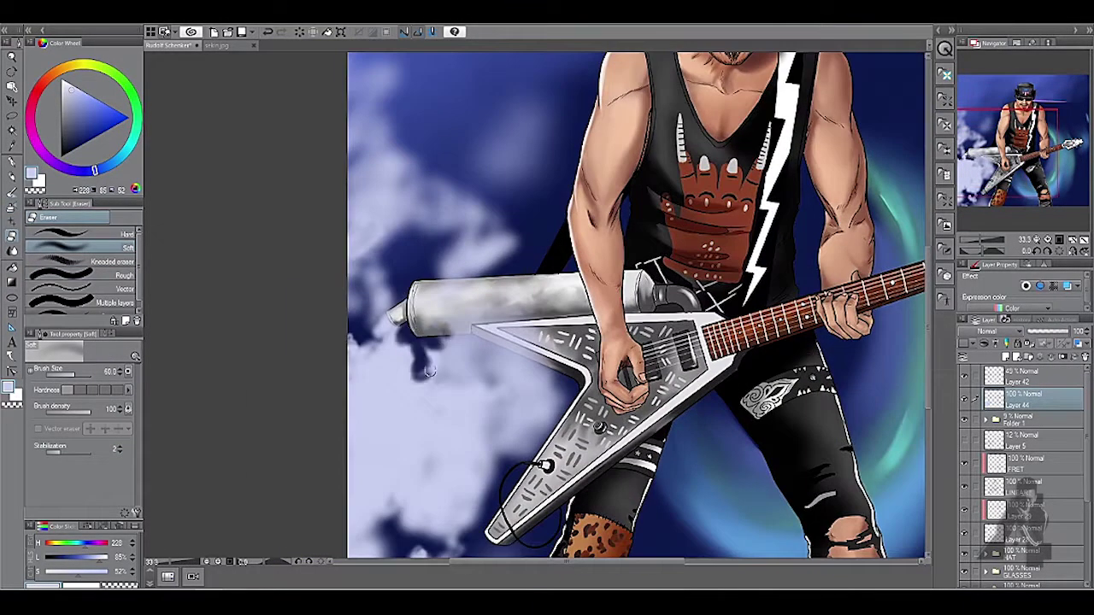
left_click_drag(416, 369, 442, 381)
key("b")
key("e")
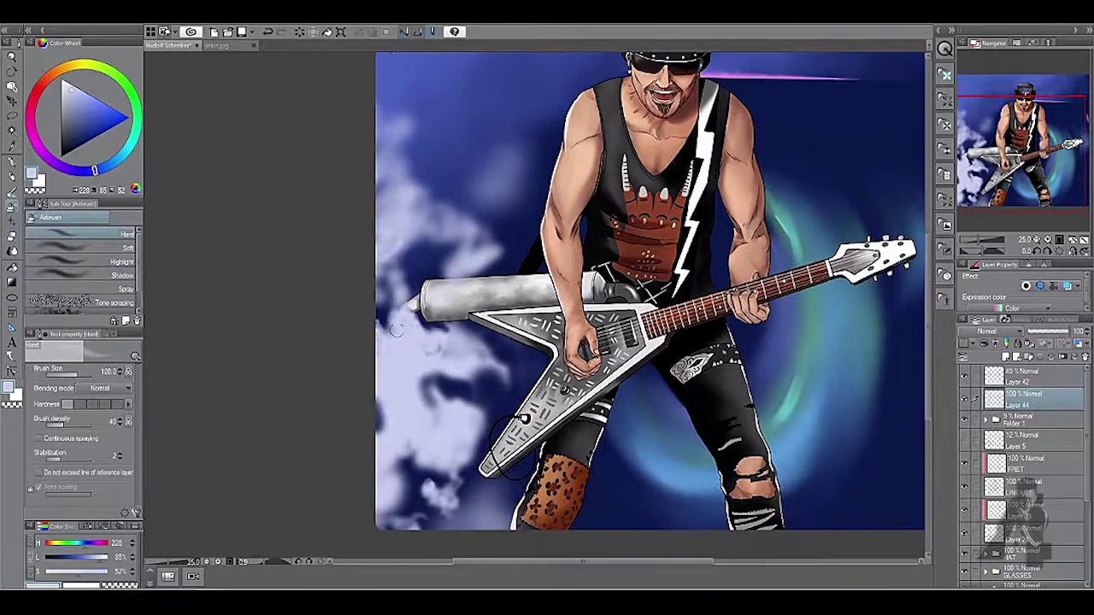
Step: Build billowing smoke puffs between nozzle and guitar with the Hard airbrush at sizes 70 to 150, and add soft haze along the canvas's lower edge
left_click_drag(431, 345, 444, 295)
key("b")
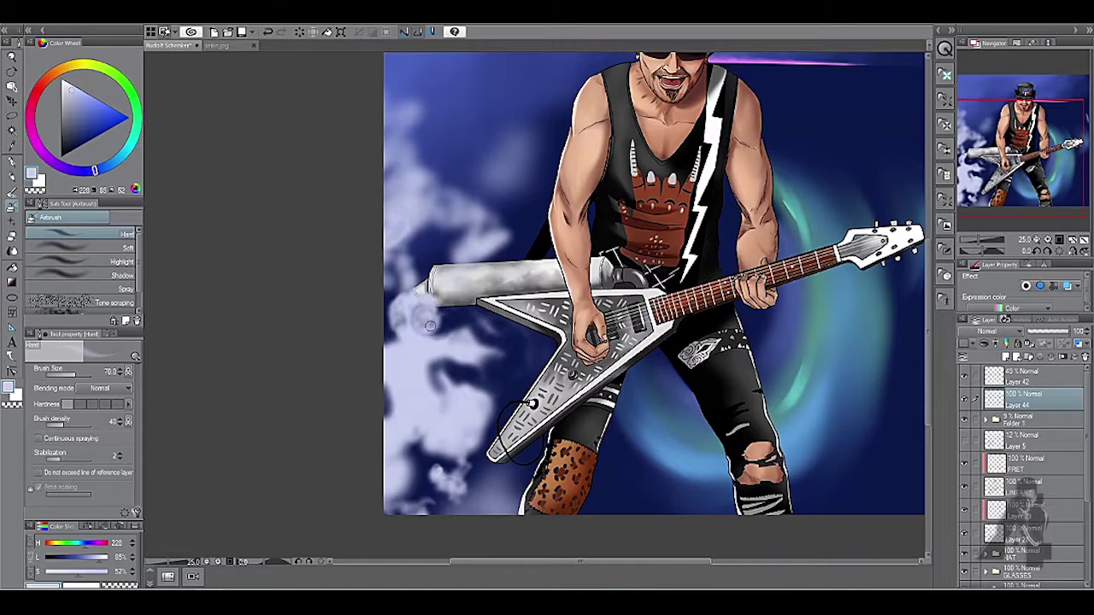
left_click(111, 247)
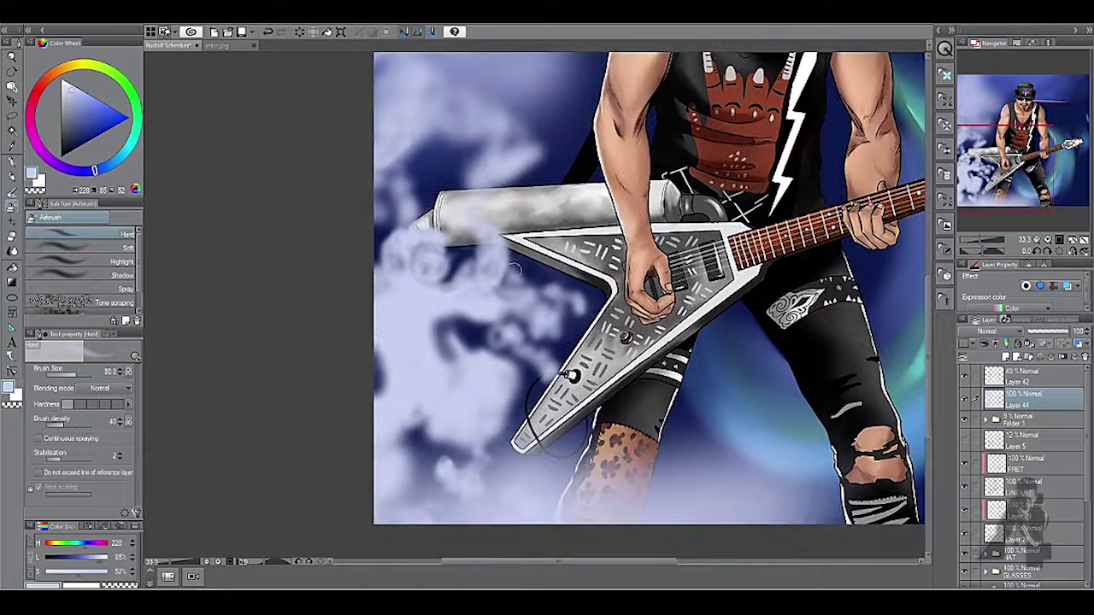
key("ctrl+minus")
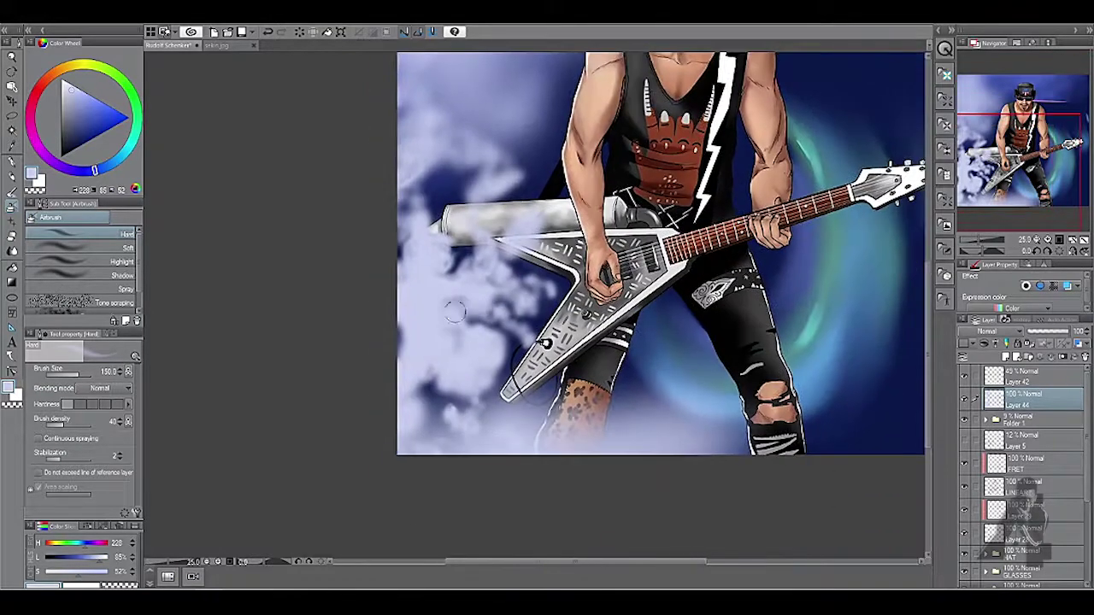
Step: Clear the smoke overlapping the cylinder and guitar body with the Soft eraser at size 300
key("e")
key("ctrl+minus")
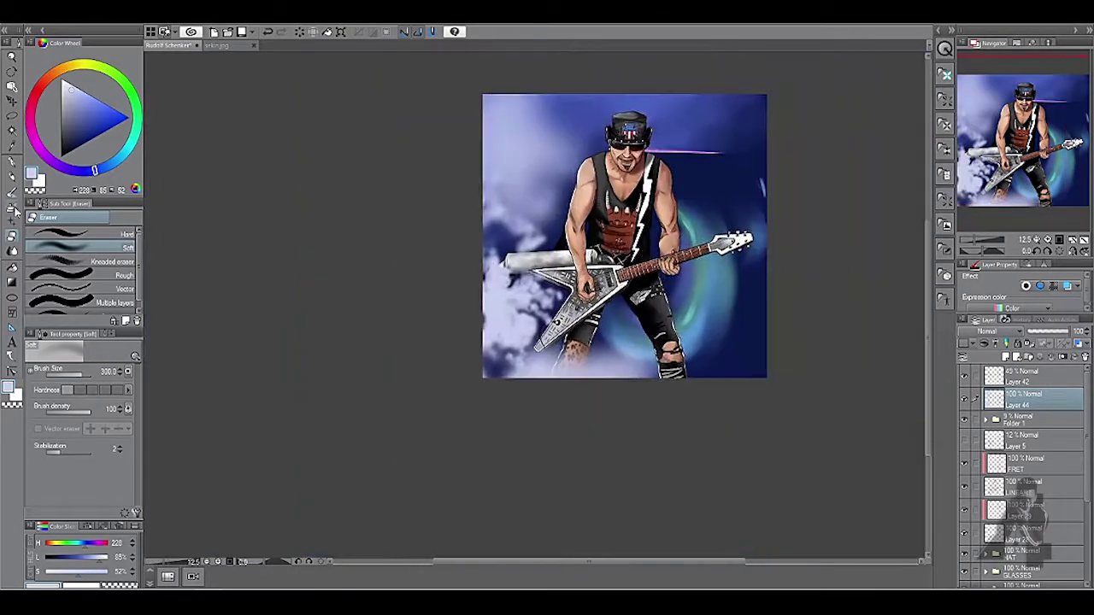
key("b")
scroll(421, 371, "up", 2)
scroll(659, 306, "down", 2)
Step: Sign the artwork in white on a new top layer, in the dark background above the guitar's headstock, with the G-pen at size 12
left_click_drag(814, 306, 660, 258)
key("ctrl+plus")
key("ctrl+plus")
key("p")
left_click_drag(564, 224, 629, 248)
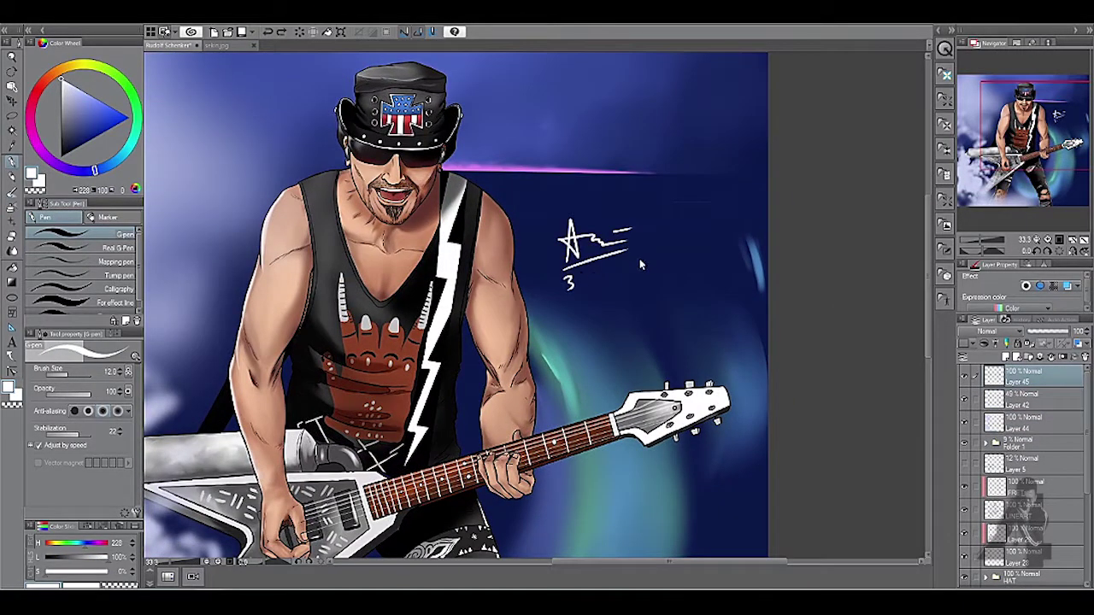